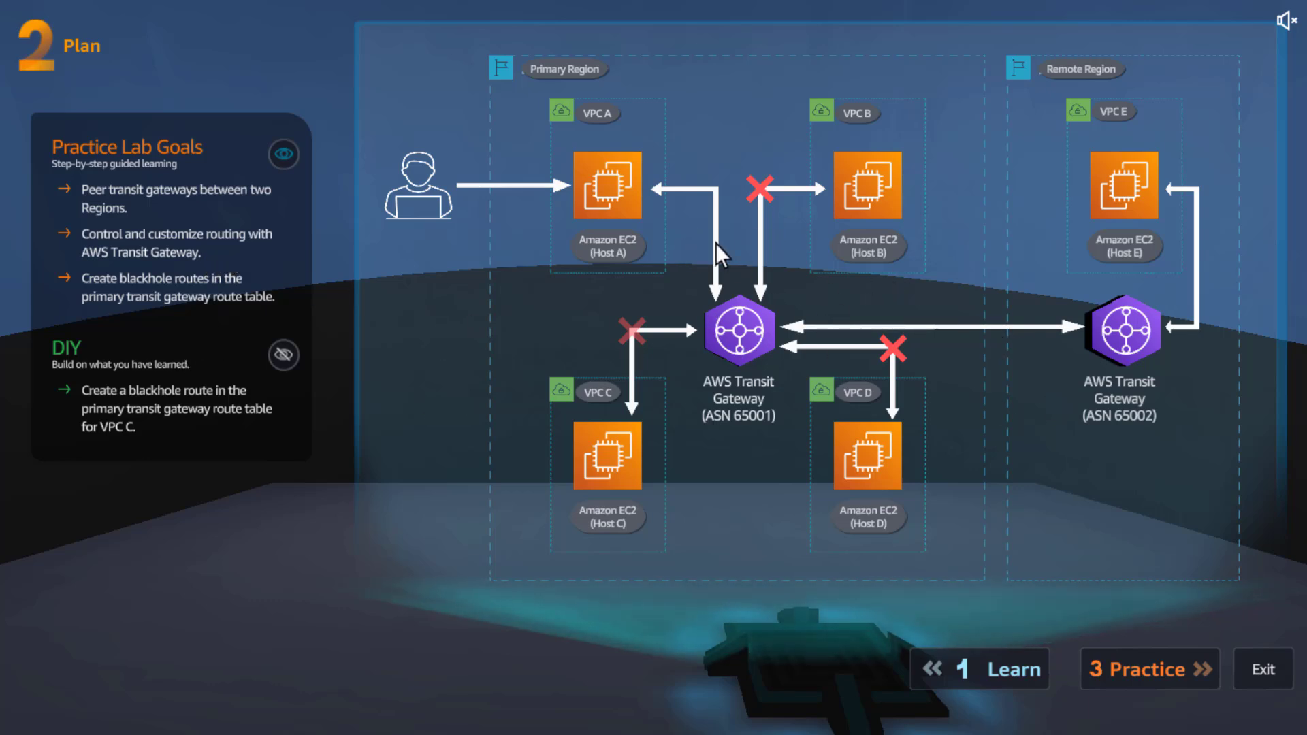
- Show the DIY goal on the plan diagram, and start the Inter-Region Peering practice lab
click(285, 355)
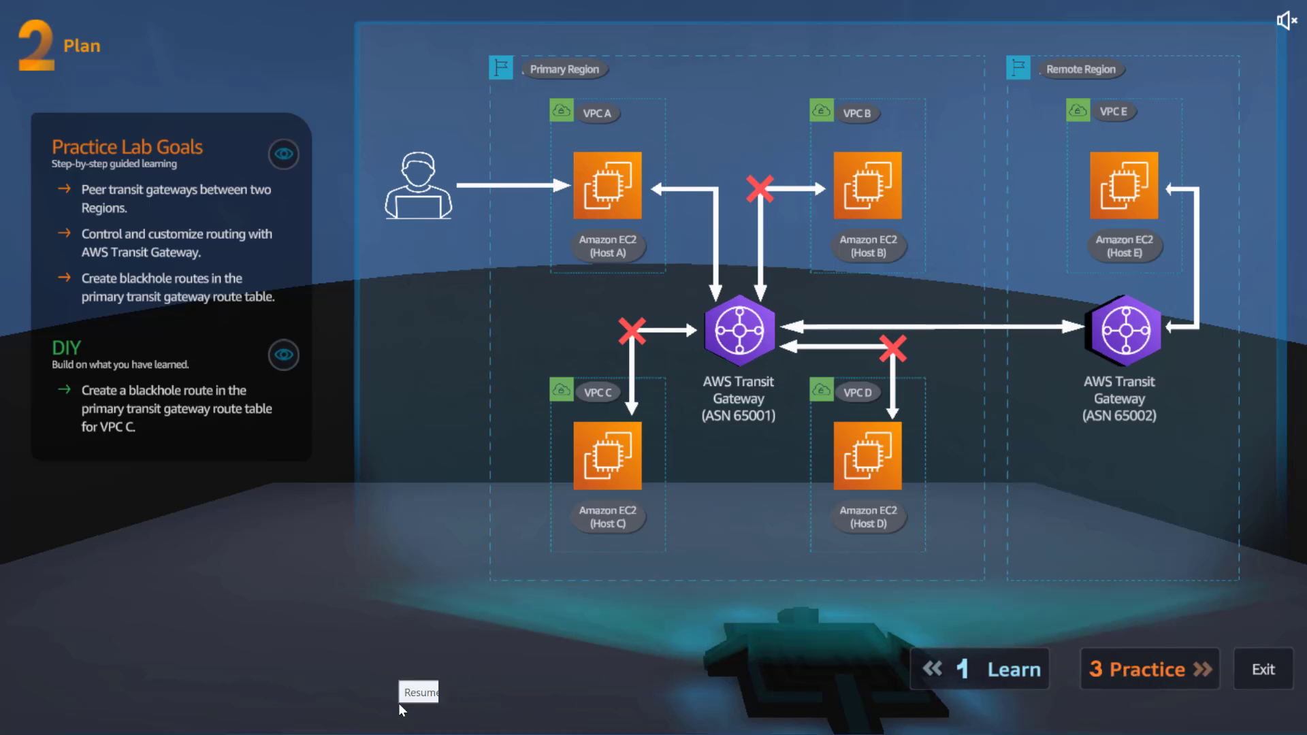
click(1114, 674)
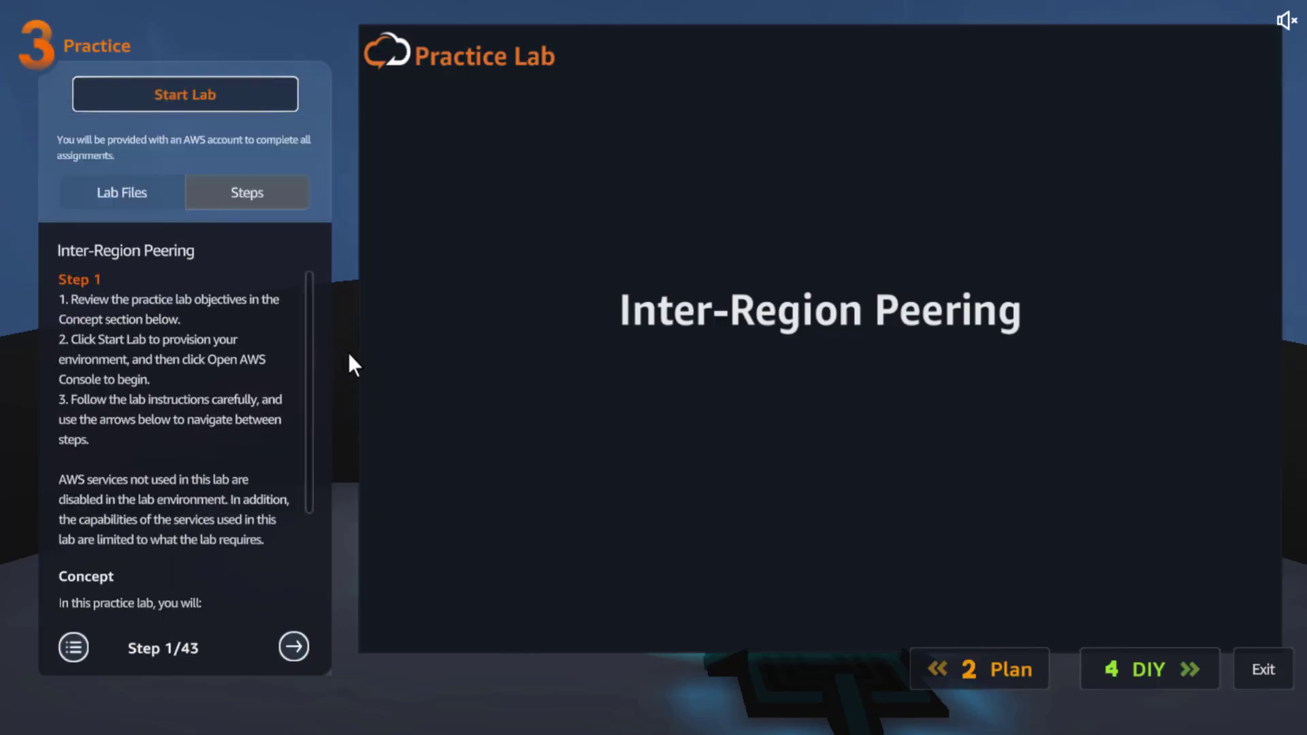
click(221, 94)
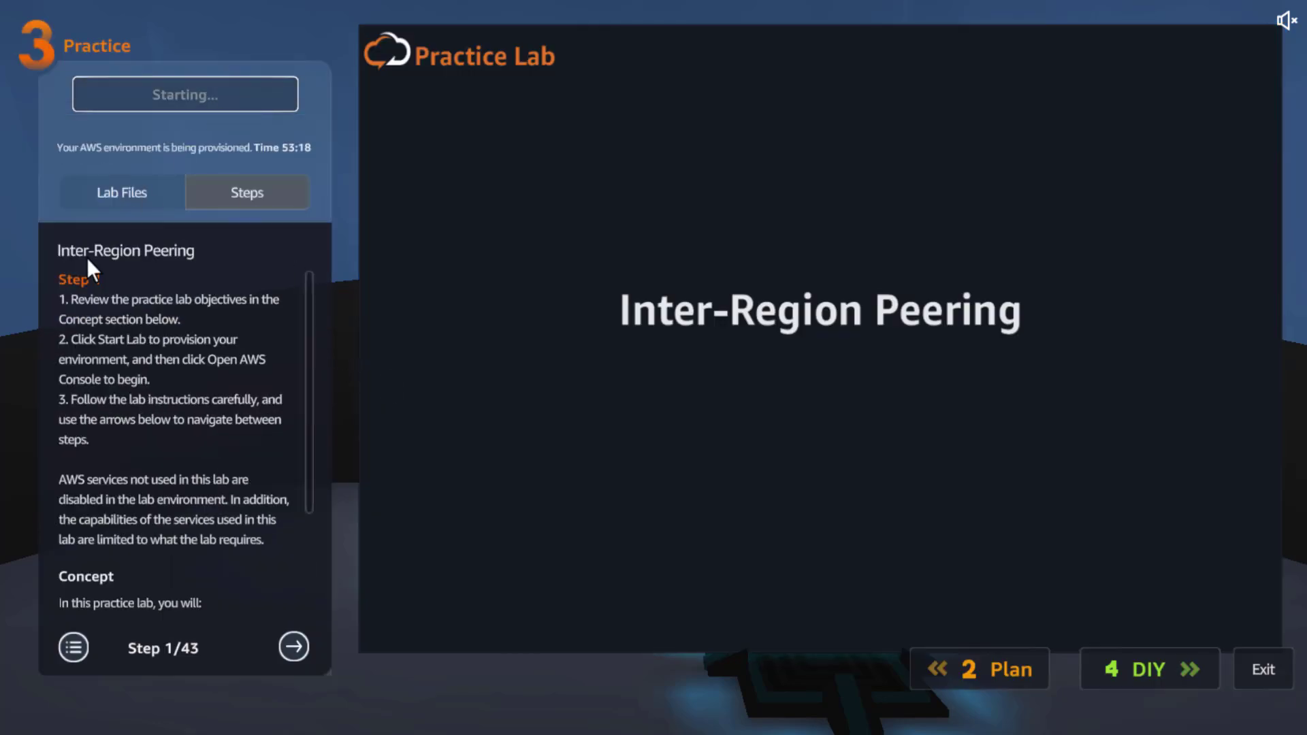
- Check the lab files and read step 1 of the lab instructions down to its concept section
click(145, 188)
click(223, 188)
scroll(326, 522, down, 3)
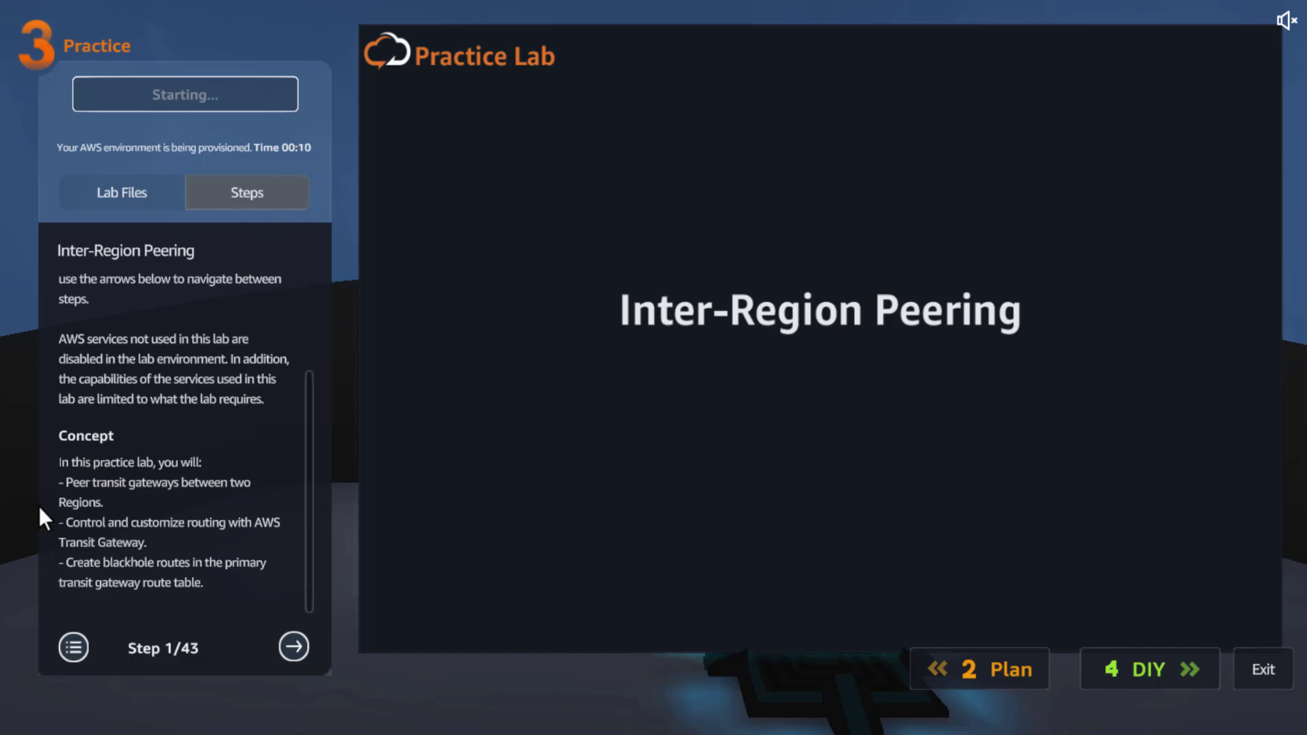
- Read lab steps 2 to 5 on opening EC2 and connecting to VPC A Instance through Session Manager
click(297, 650)
scroll(305, 357, down, 2)
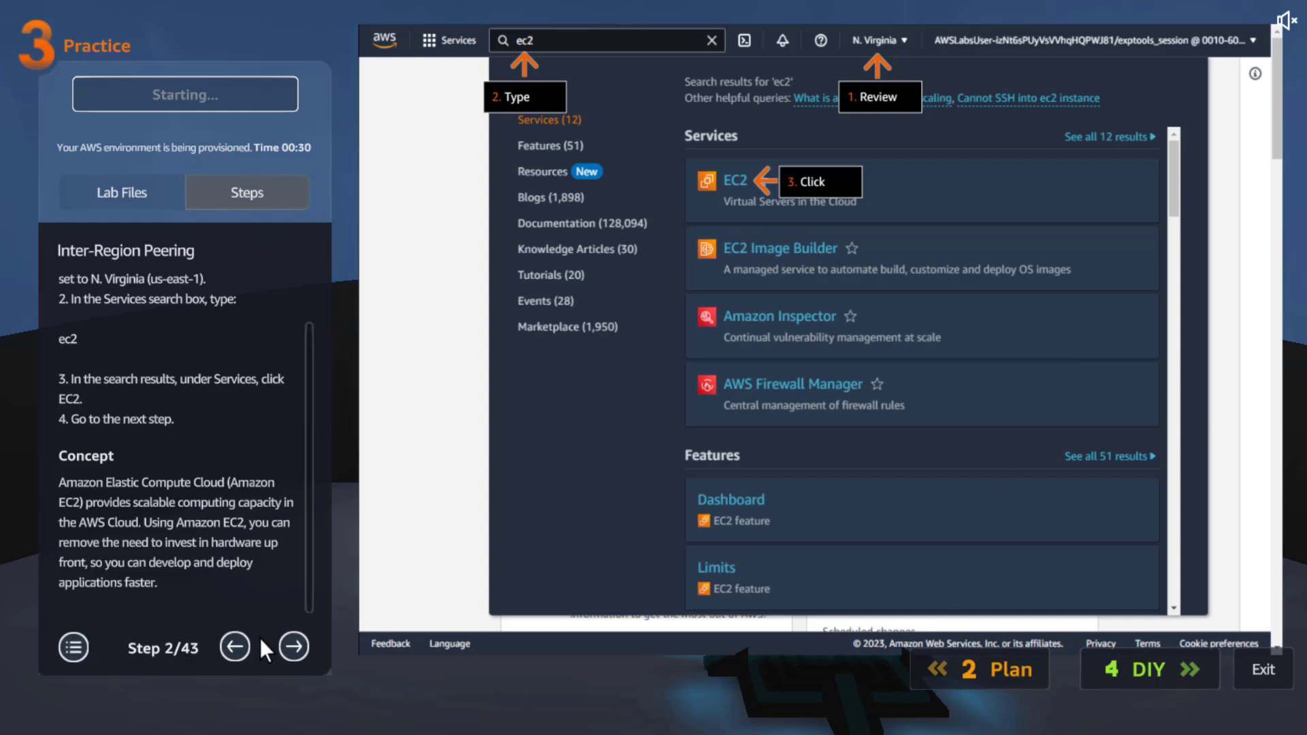
click(298, 648)
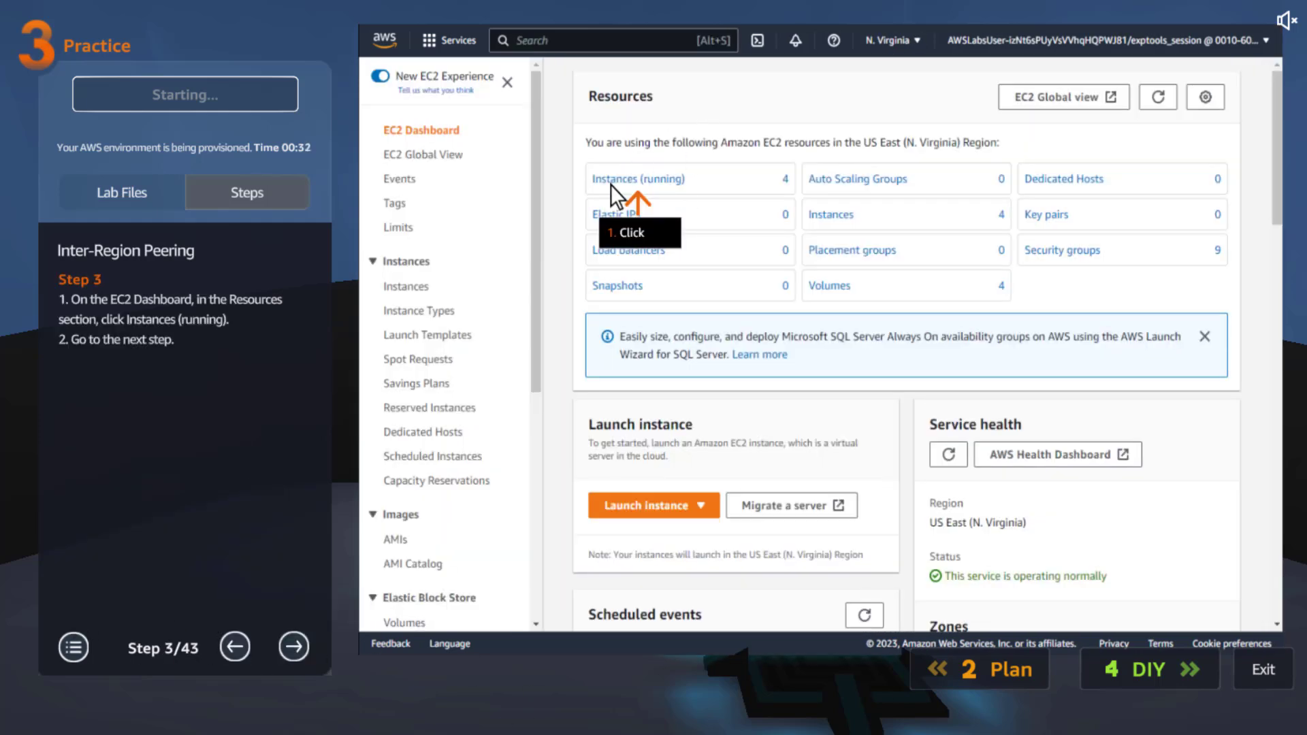
click(293, 644)
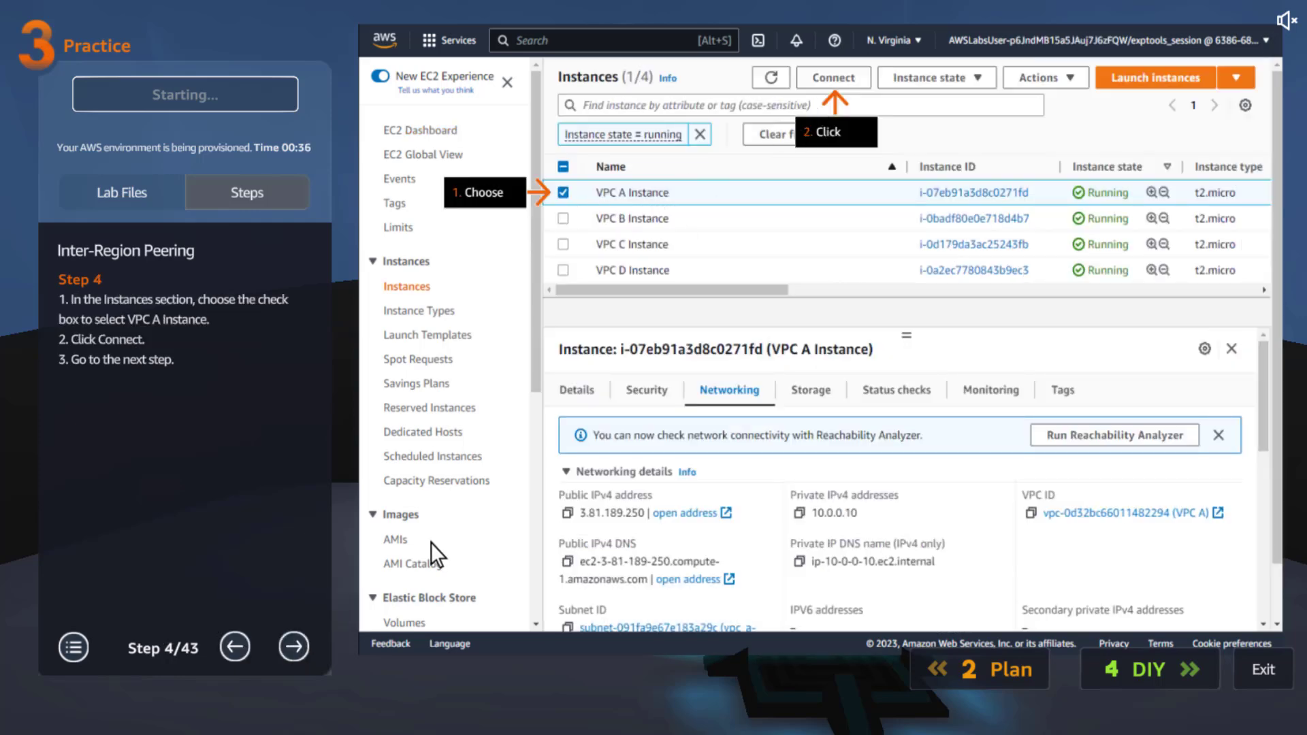
click(298, 646)
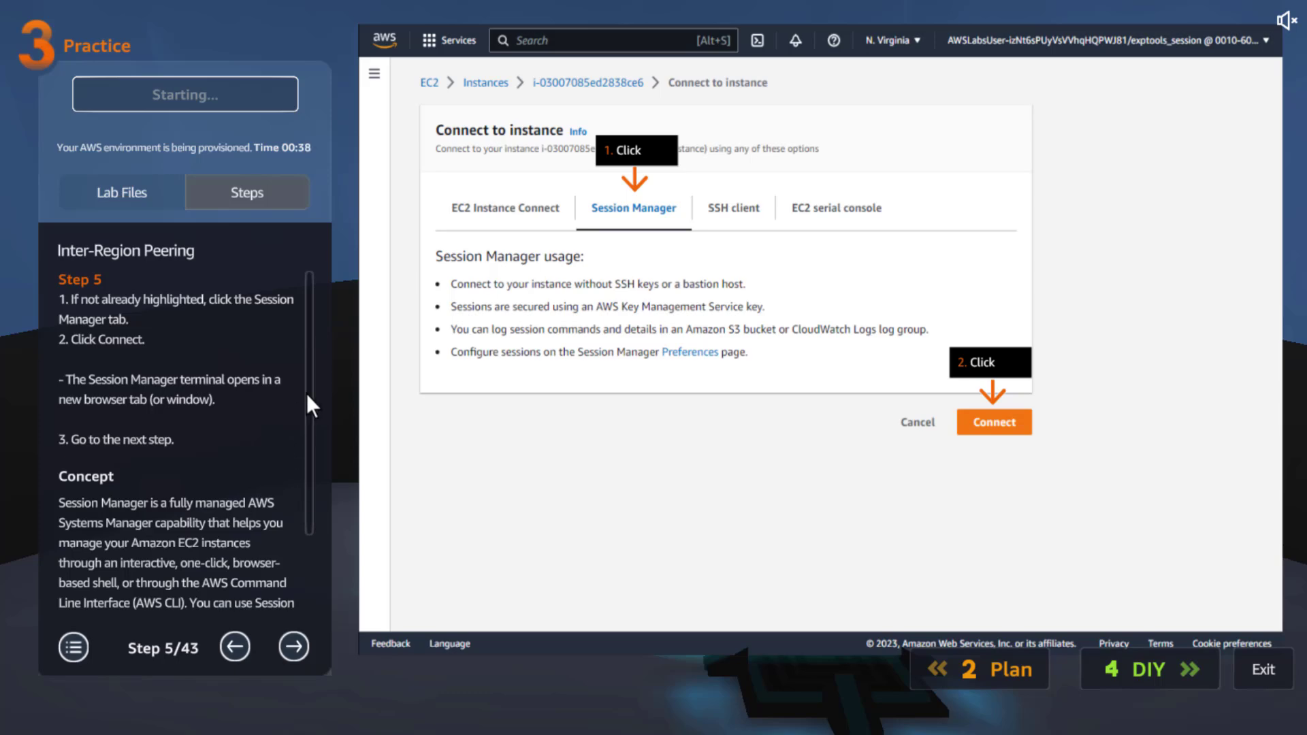
drag(307, 395, 322, 534)
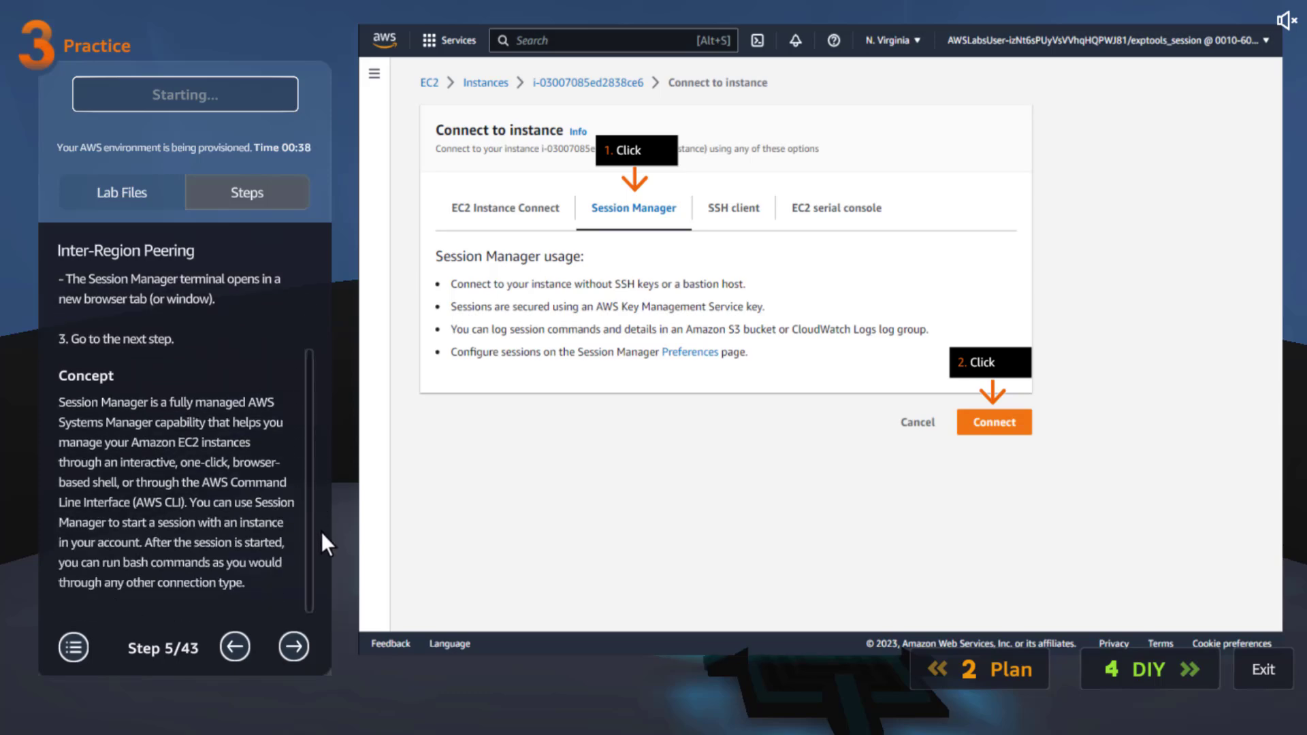
- Go to lab step 6 and highlight the command ping 10.1.0.10 in its instructions
click(293, 646)
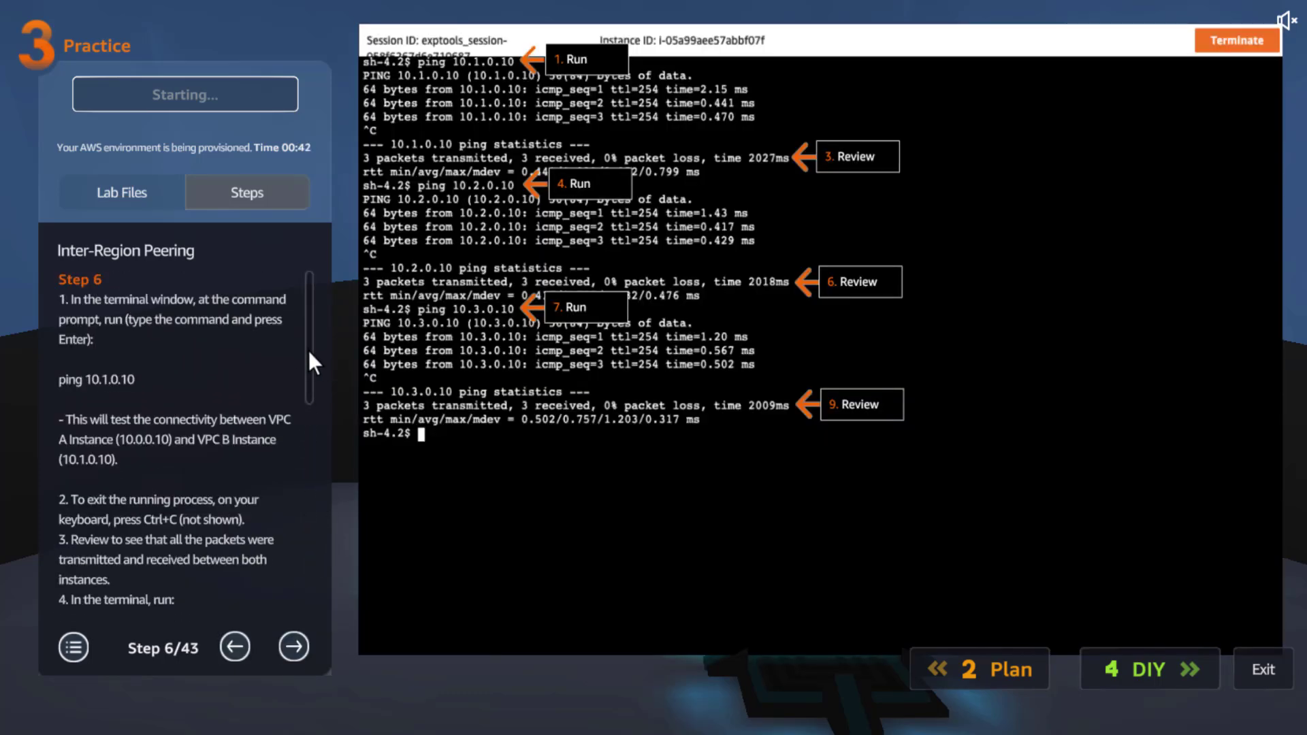
mouse_move(309, 350)
mouse_down()
mouse_move(312, 391)
mouse_move(315, 353)
mouse_up()
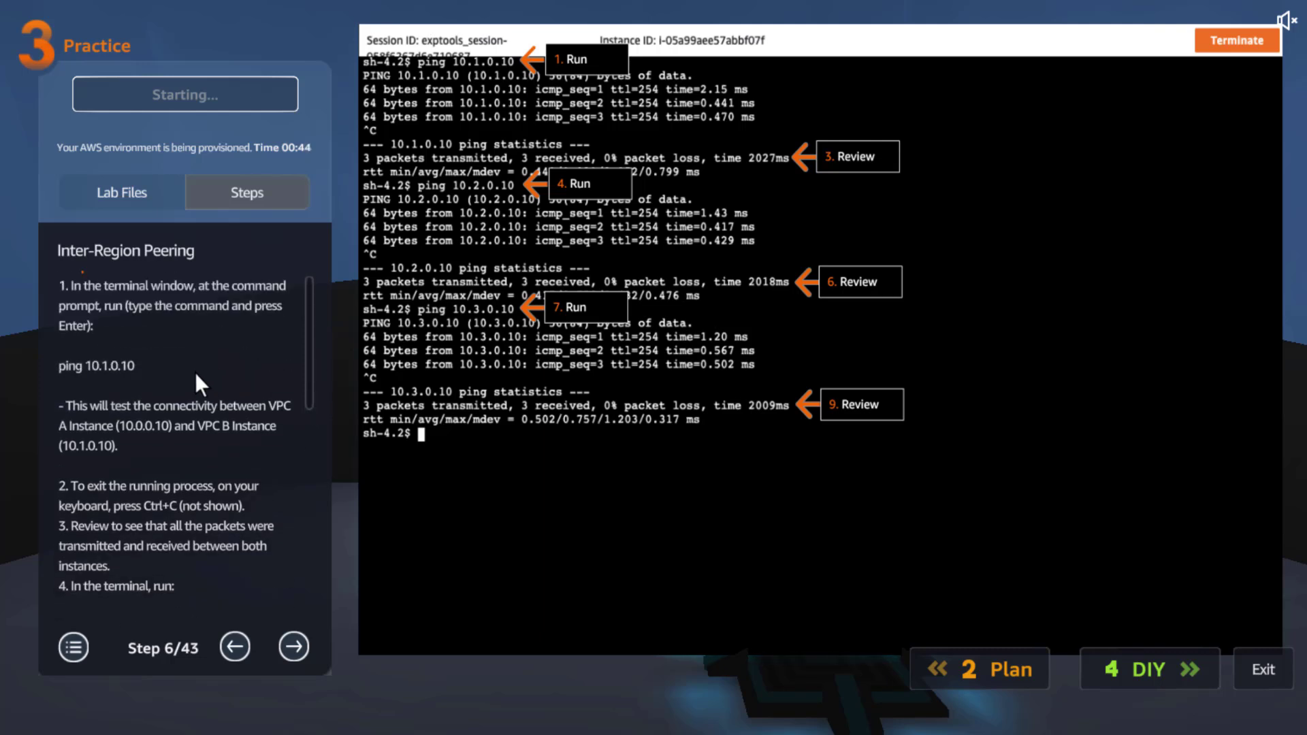
click(108, 370)
click(103, 369)
click(57, 369)
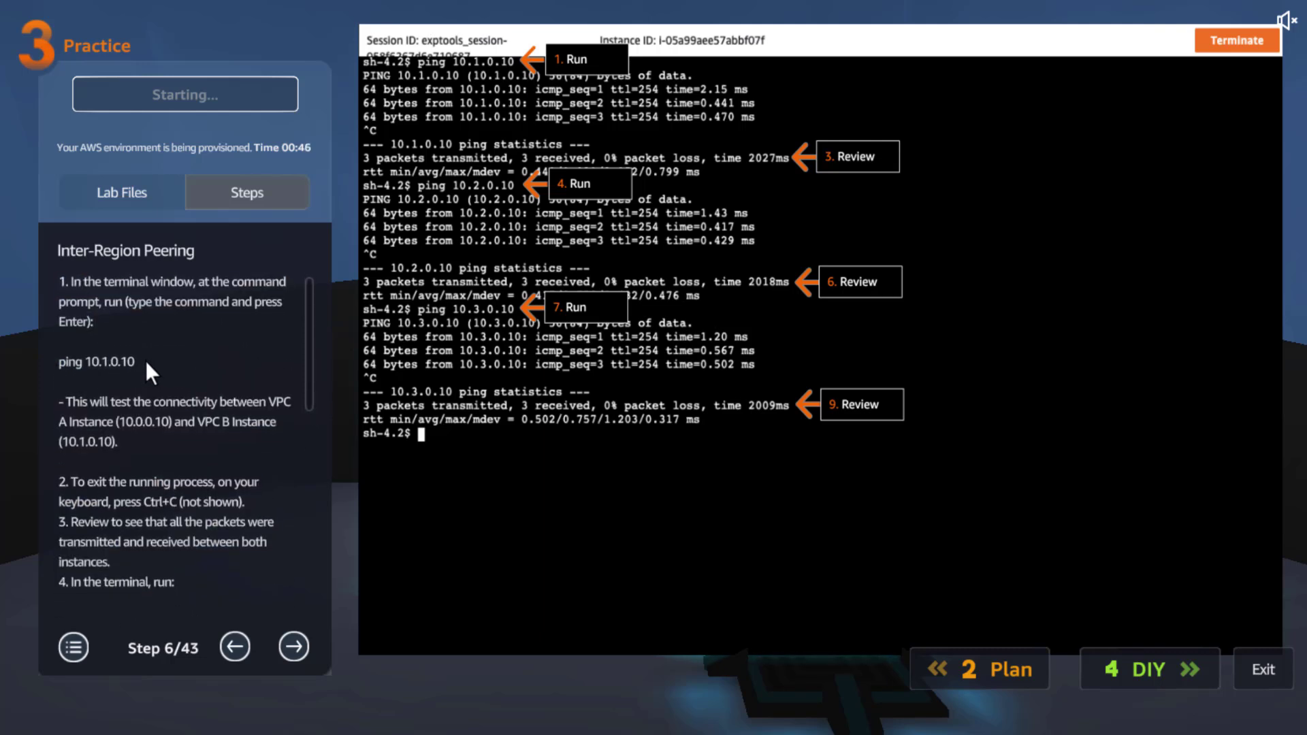
click(148, 360)
click(149, 361)
drag(148, 362, 76, 362)
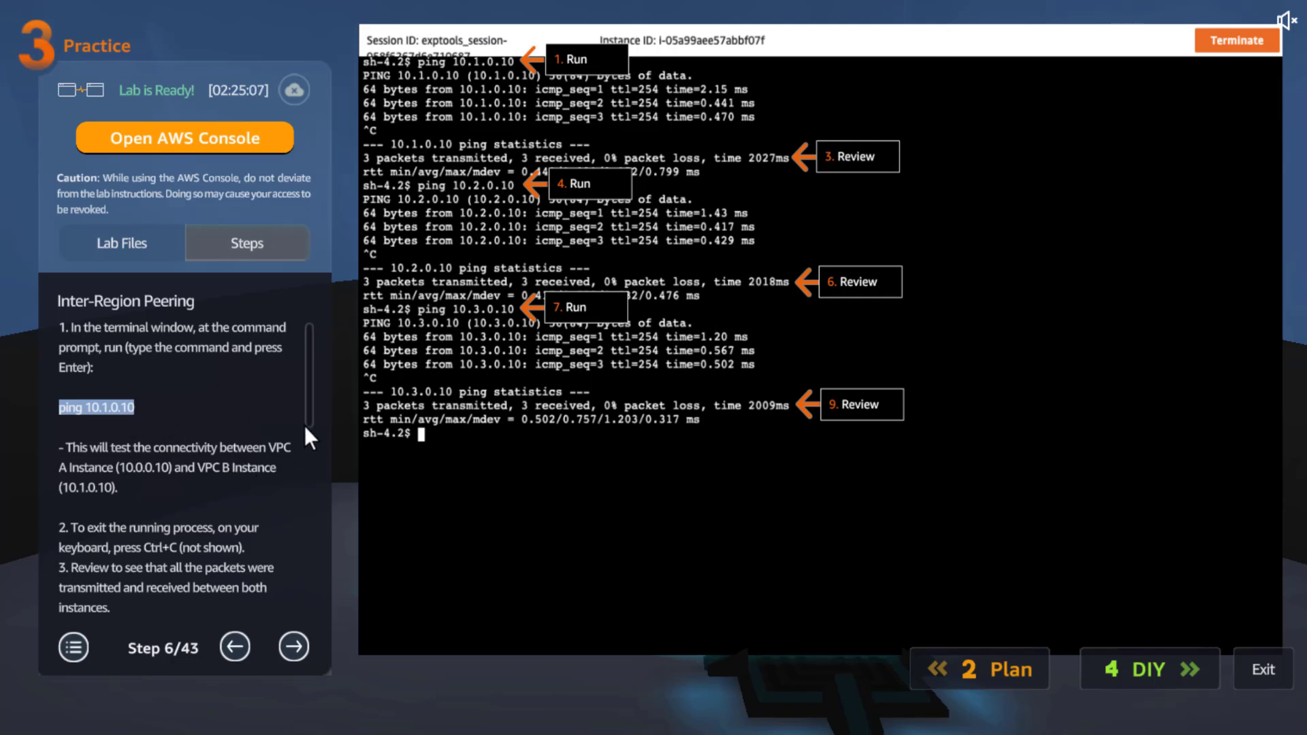
- Read the remaining connectivity tests in lab steps 6 and 7, covering pings to 10.2.0.10, 10.3.0.10 and 10.4.0.10
drag(309, 379, 308, 438)
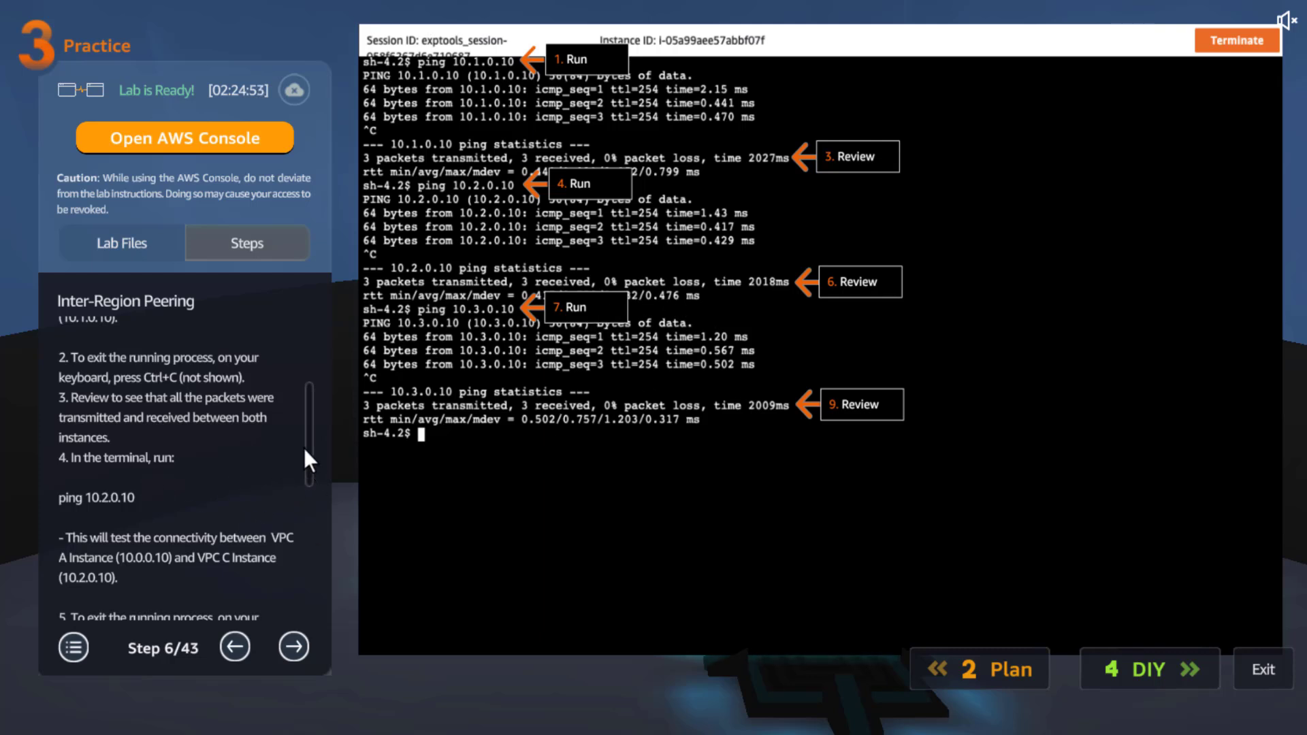
drag(308, 442, 310, 543)
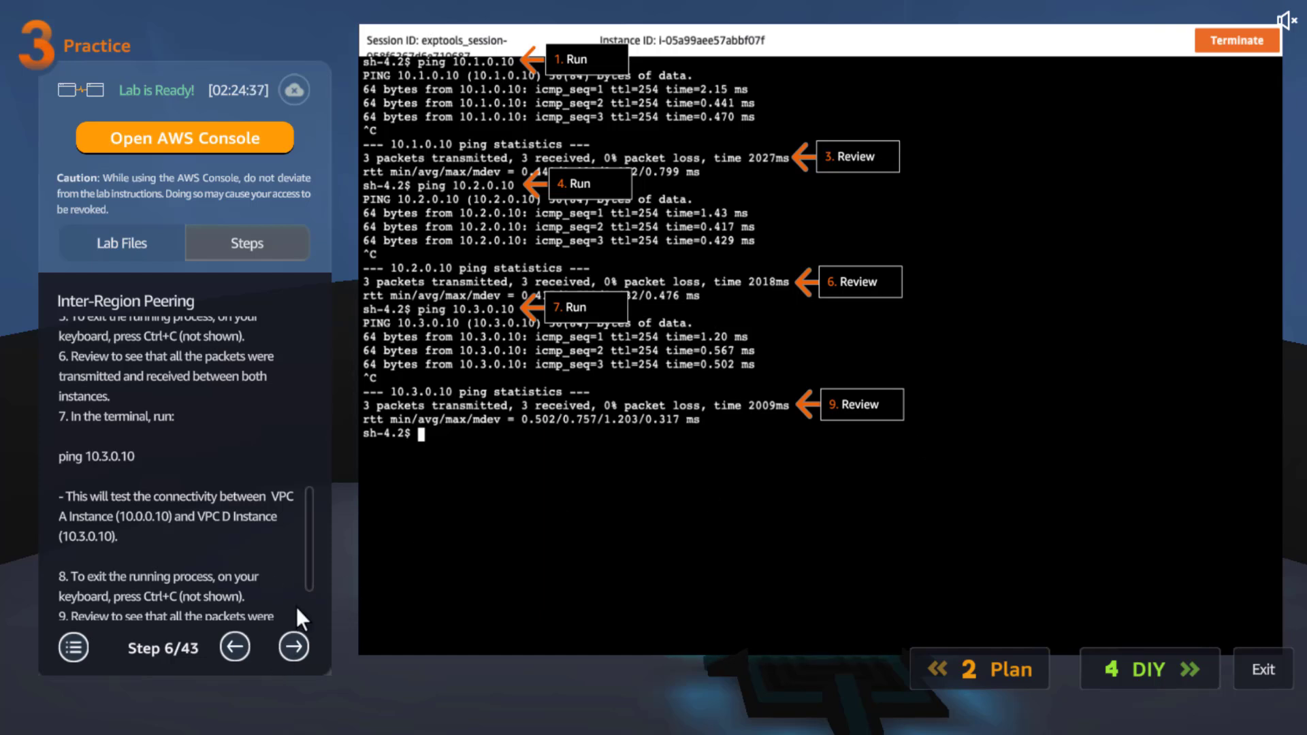
scroll(309, 591, down, 3)
click(304, 644)
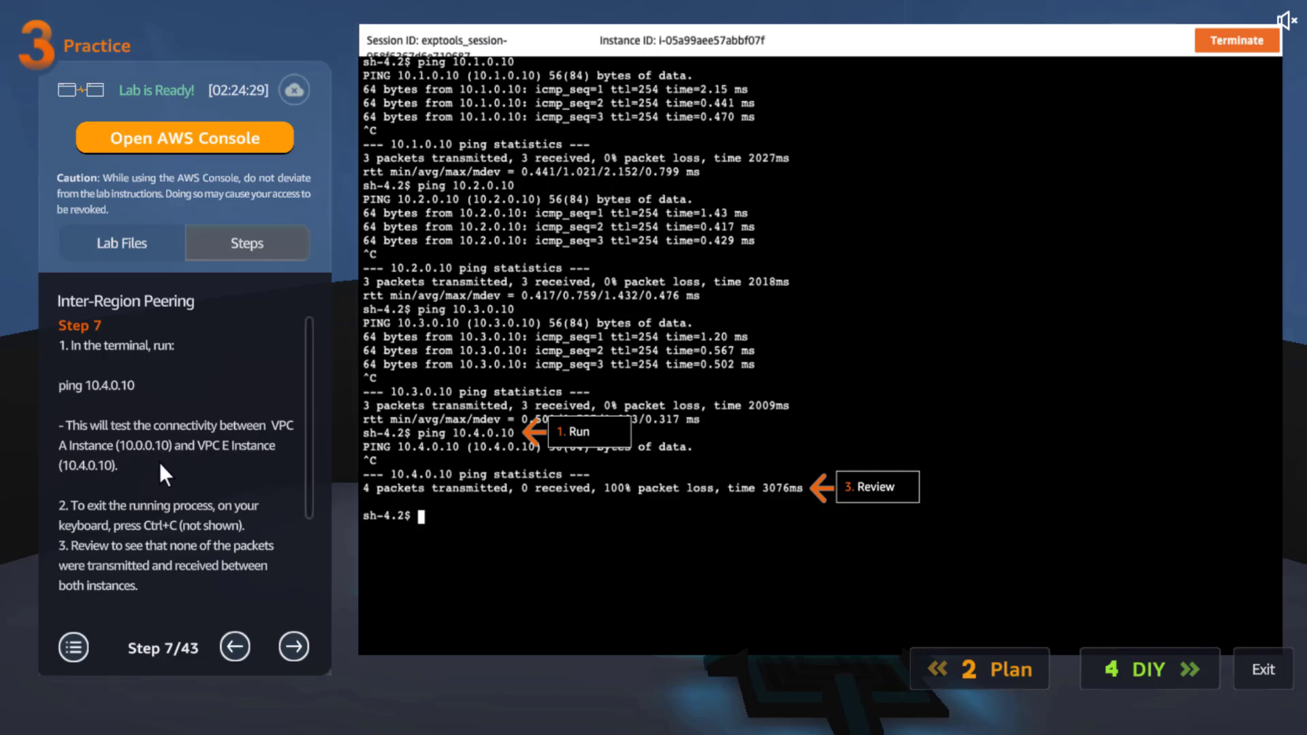
drag(311, 414, 321, 560)
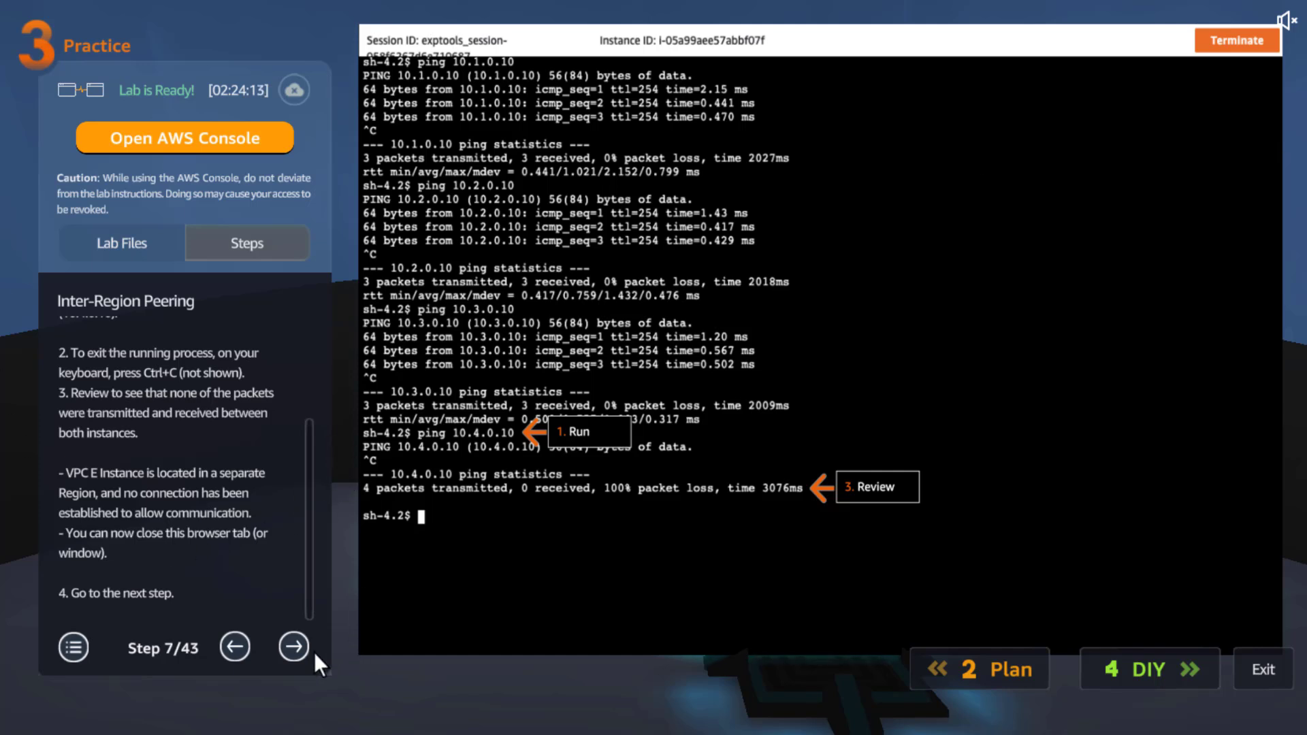
- Read lab steps 8 to 10 on opening VPC in US West (Oregon) and copying the remote-tgw transit gateway ID
click(292, 647)
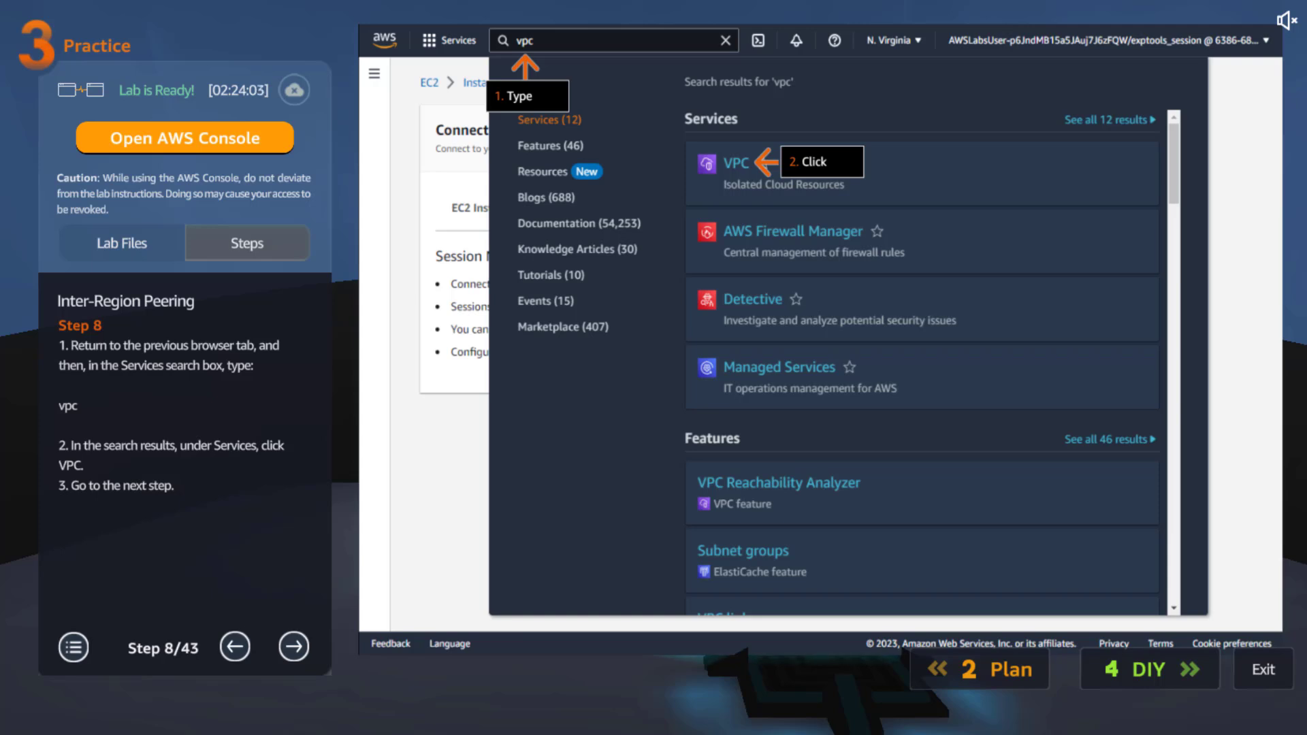
click(297, 646)
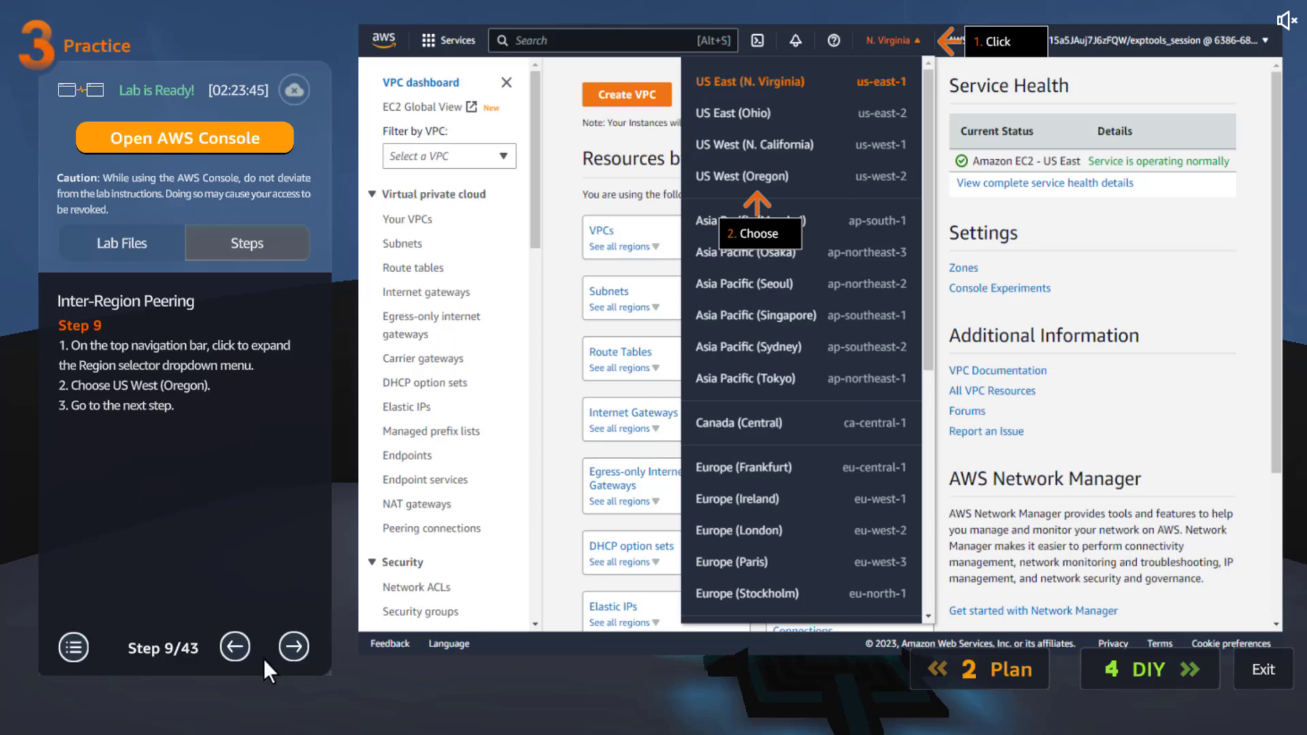
click(287, 655)
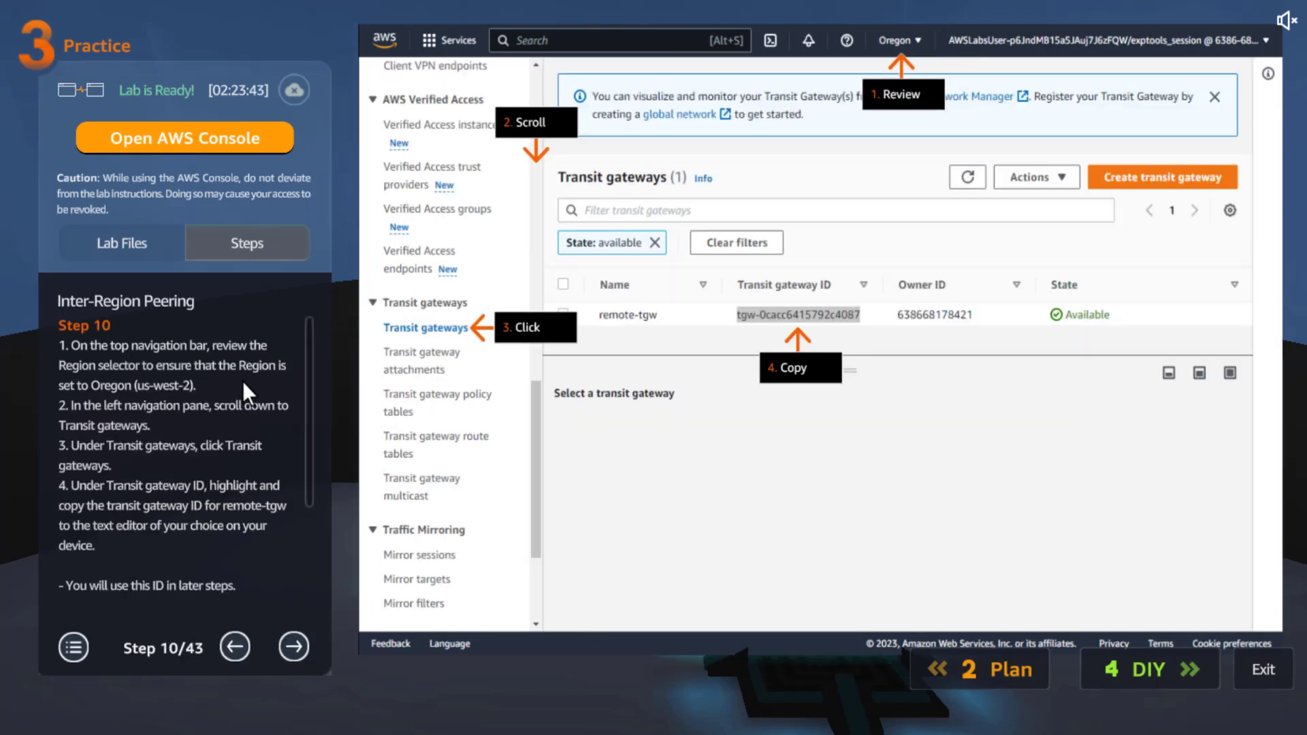
scroll(306, 344, down, 3)
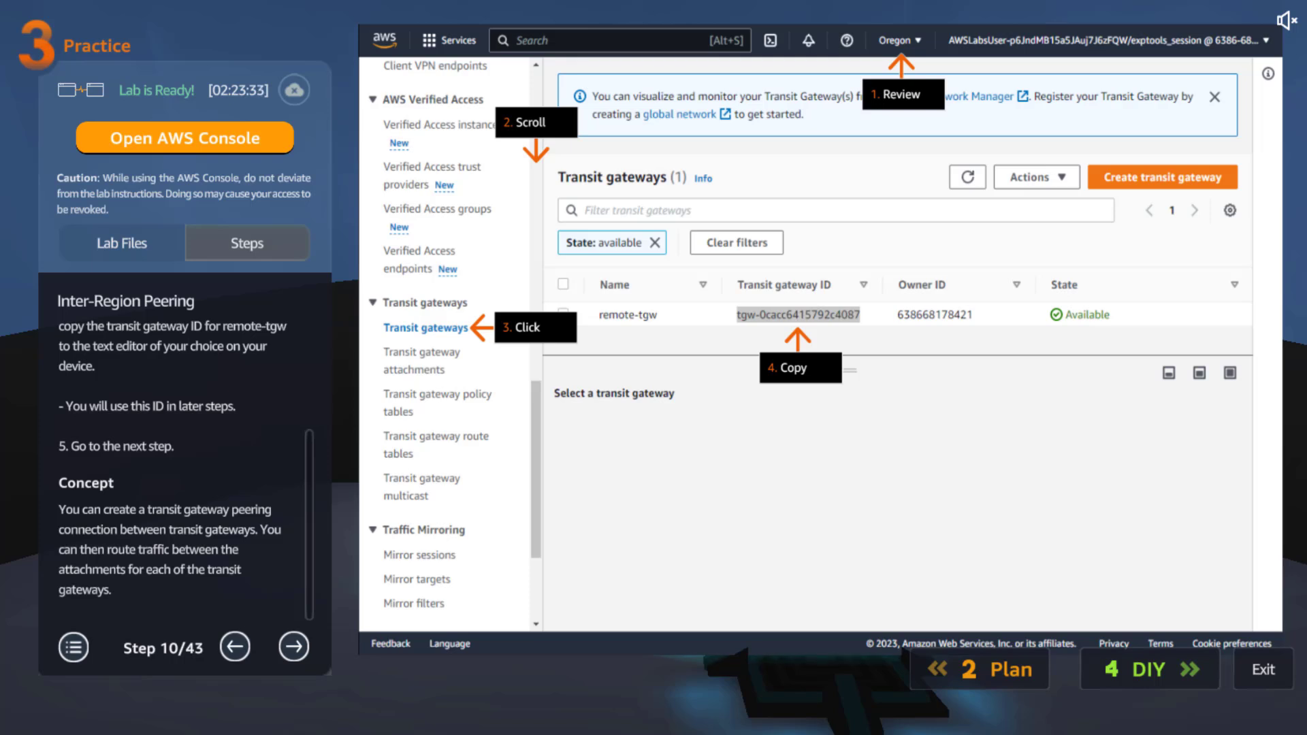
- Read lab steps 11 and 12 on returning to US East (N. Virginia) and starting a transit gateway attachment
click(298, 645)
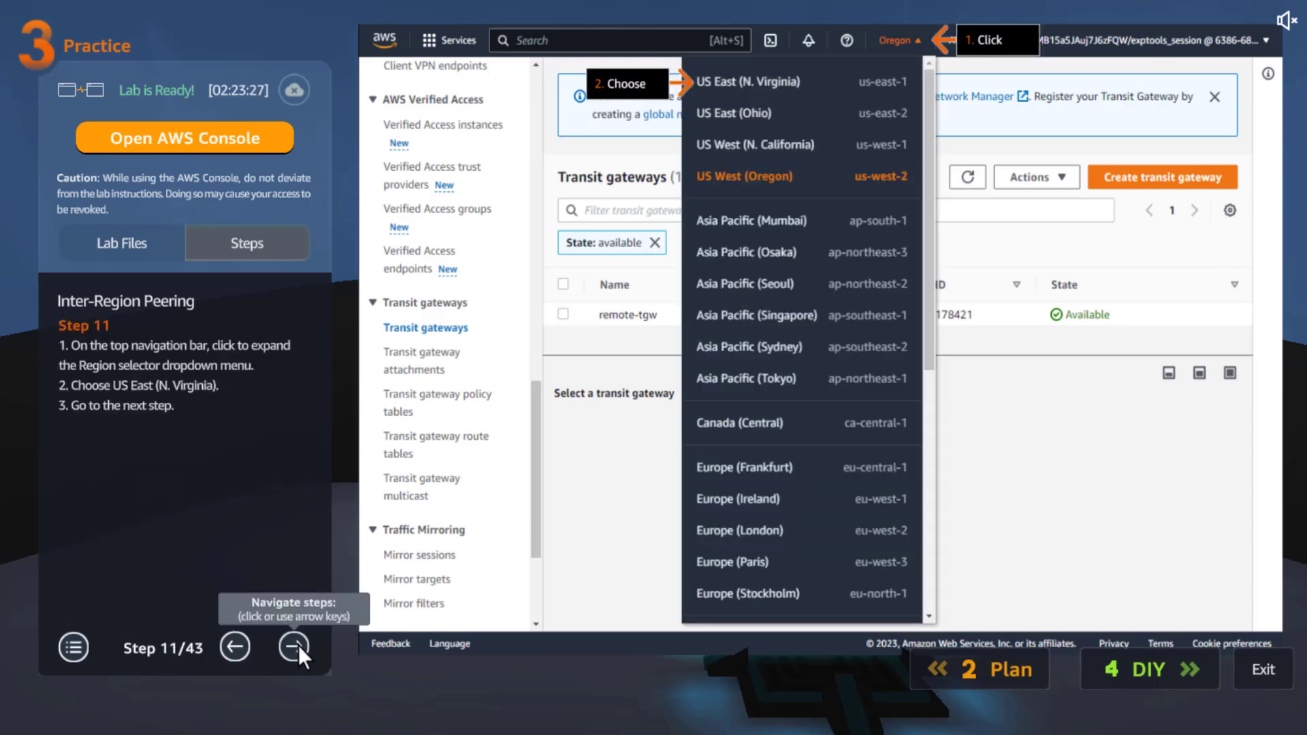
click(298, 645)
drag(312, 475, 305, 591)
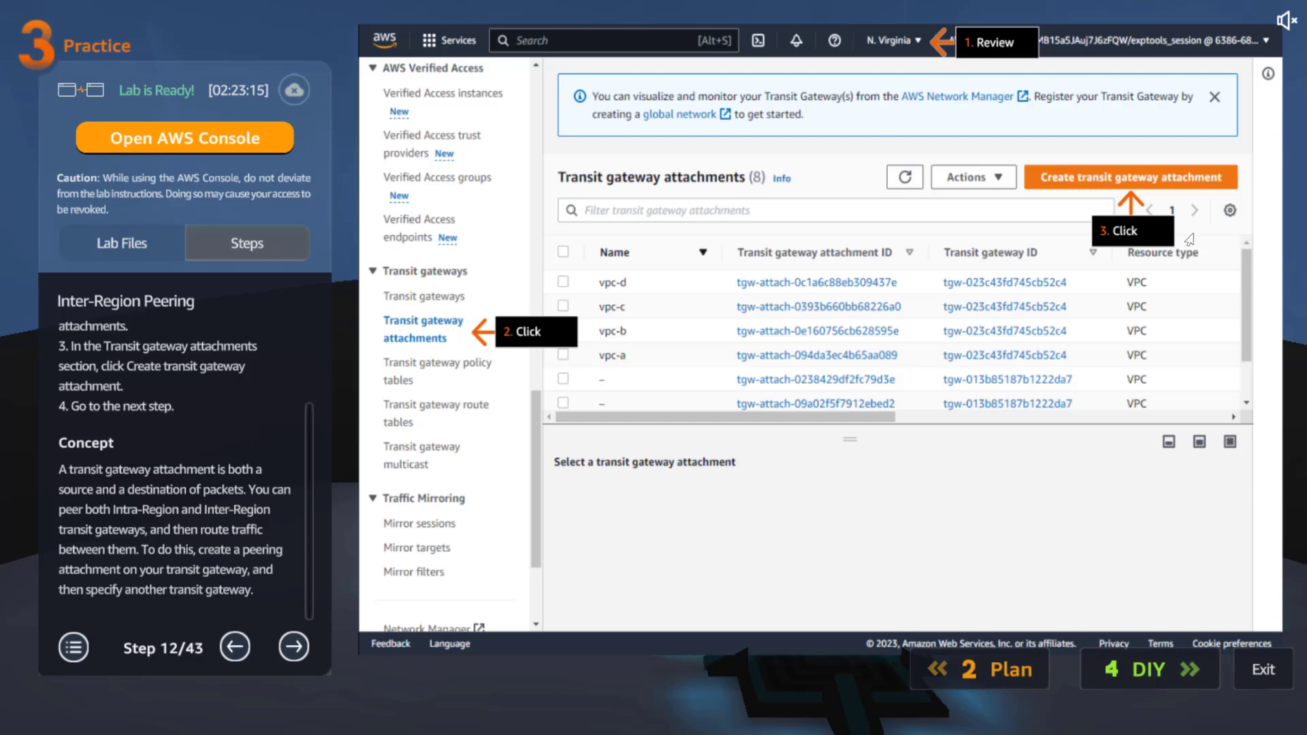
- Go to lab step 13 and highlight the name tag remote-vpc-e in its instructions
click(296, 644)
scroll(223, 373, up, 3)
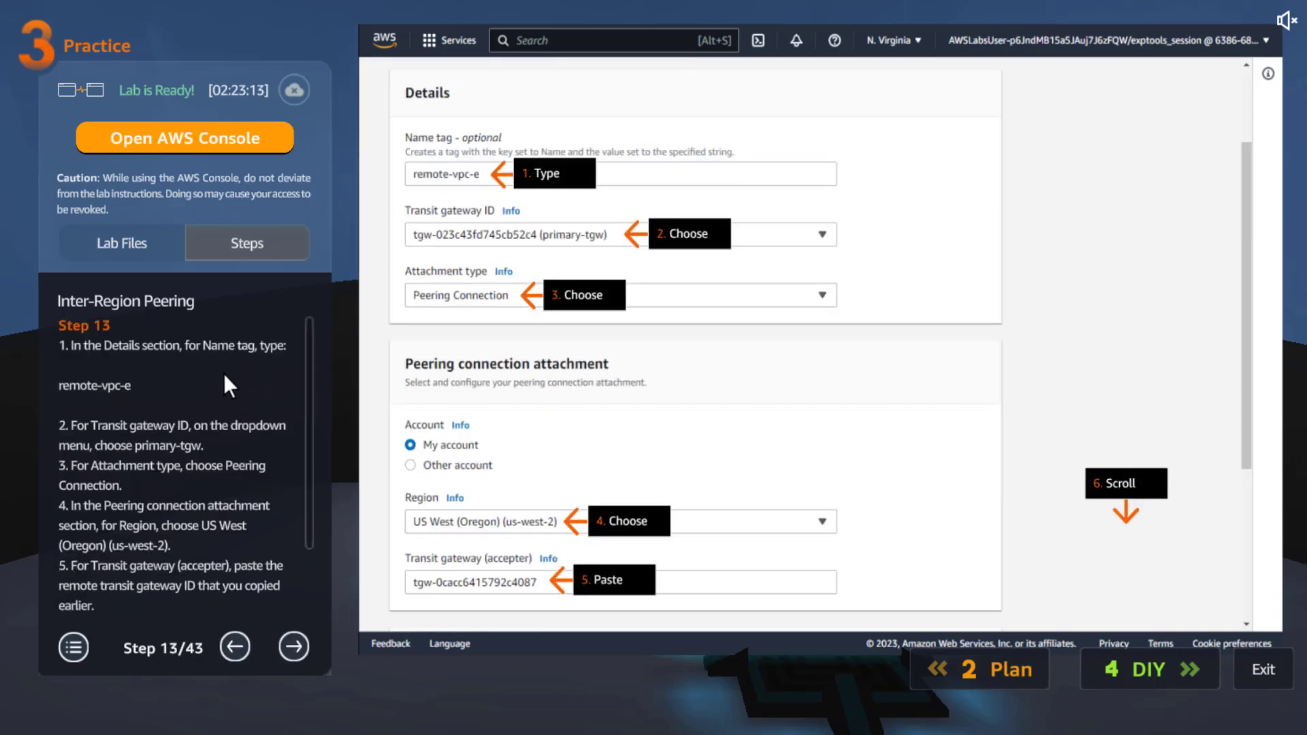
scroll(323, 498, down, 2)
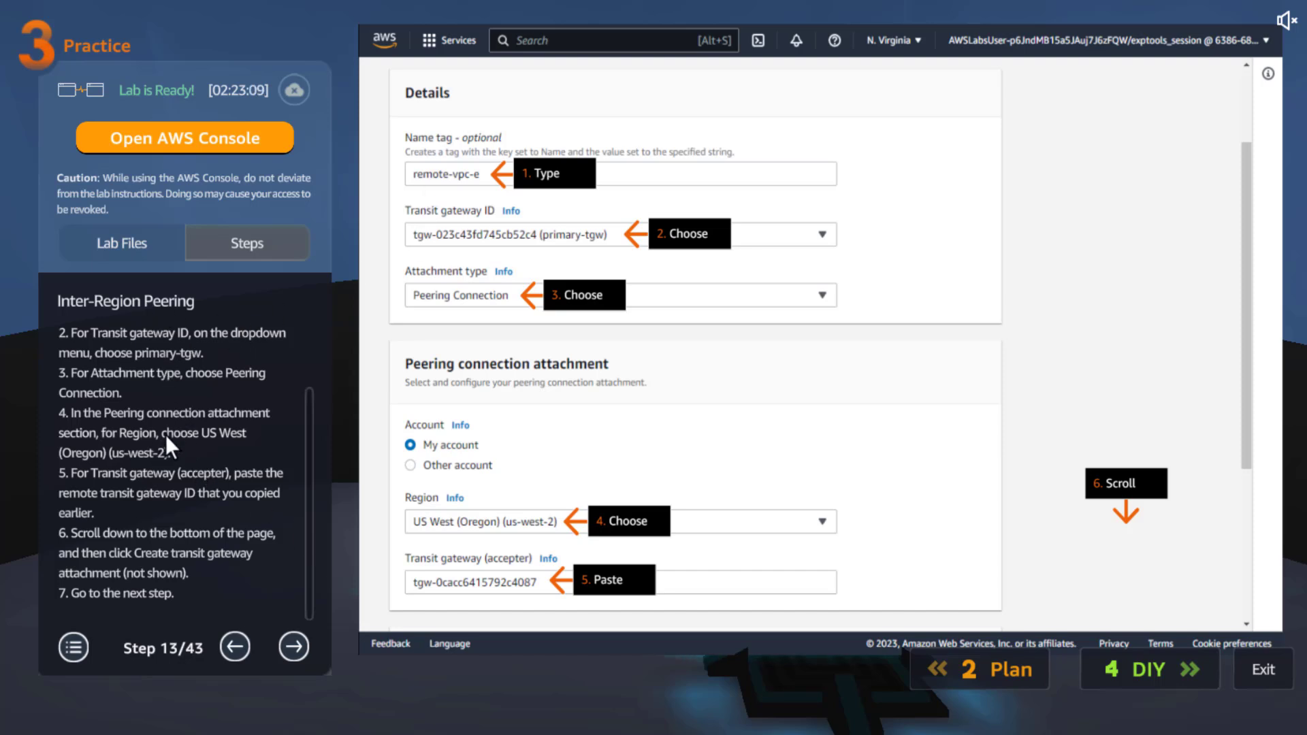
drag(307, 467, 305, 371)
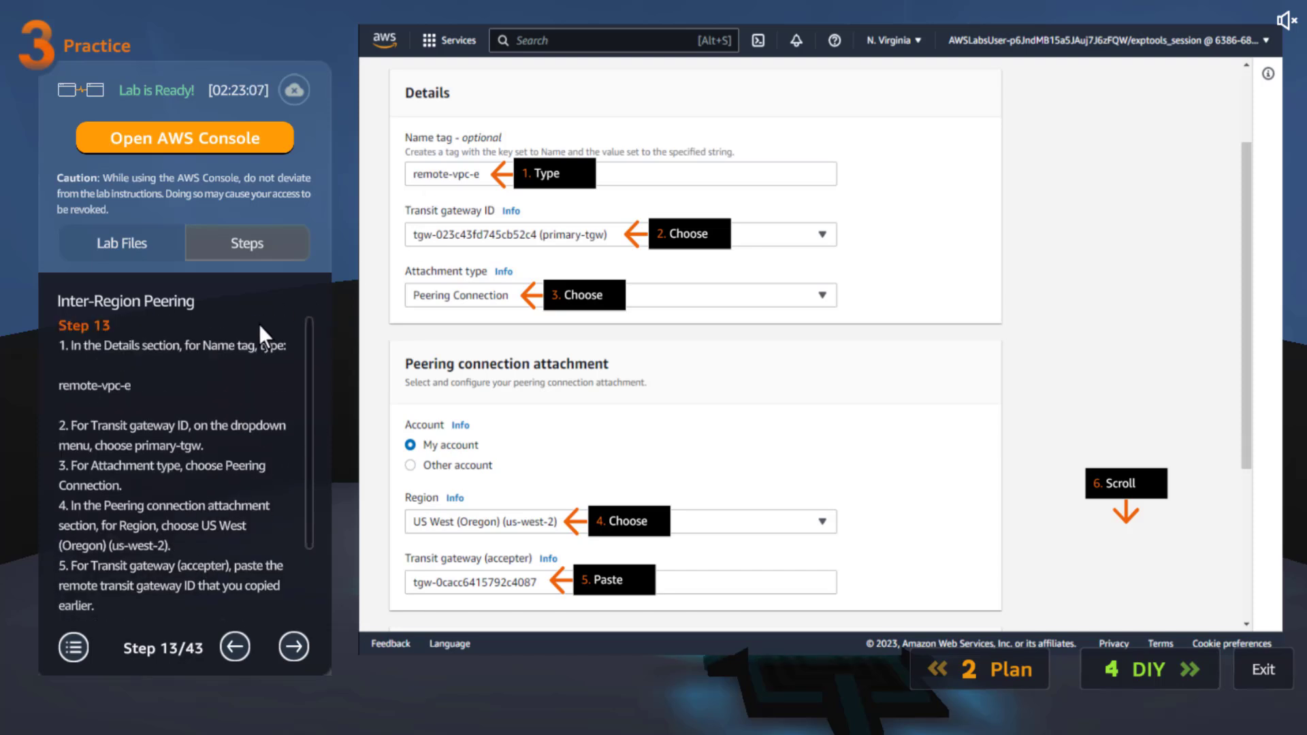
click(118, 386)
click(136, 385)
click(56, 386)
drag(148, 383, 71, 389)
click(154, 388)
click(60, 389)
double_click(182, 389)
click(76, 387)
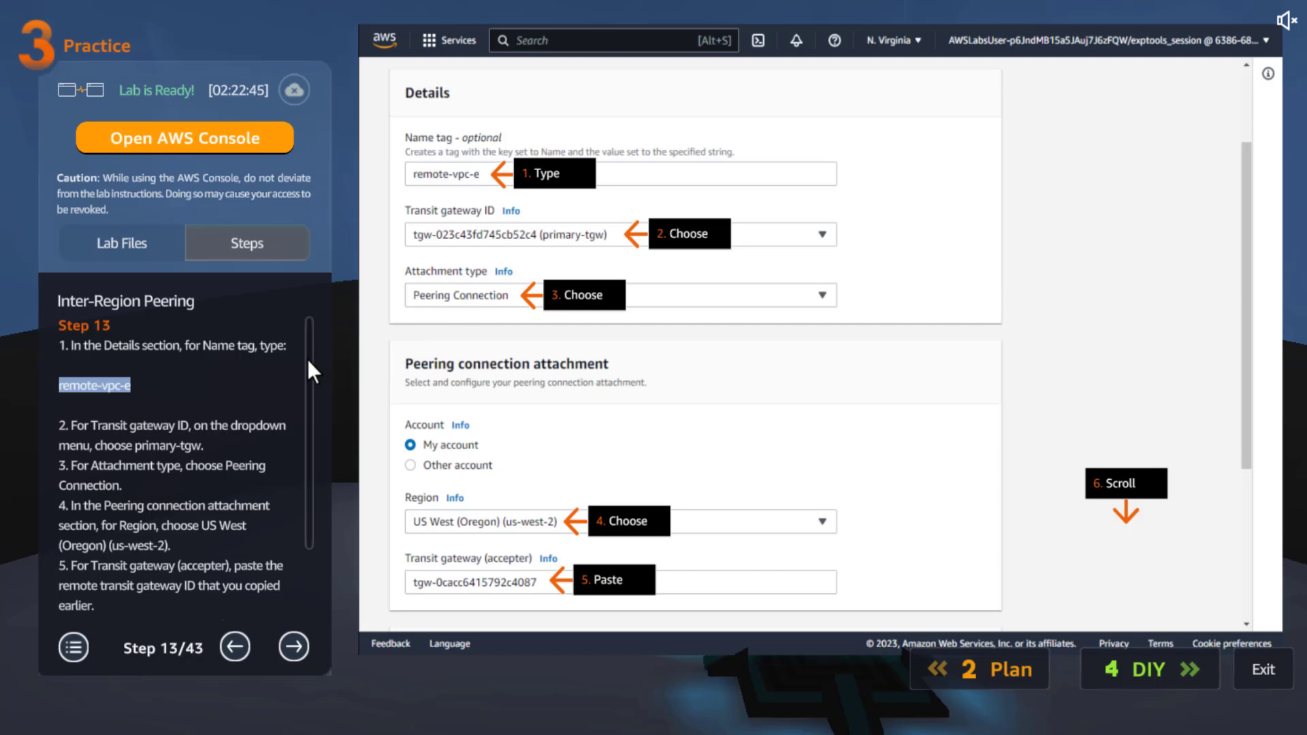
- Read the rest of lab step 13 on the peering connection settings and step 14 on checking the attachment's state
drag(308, 360, 318, 496)
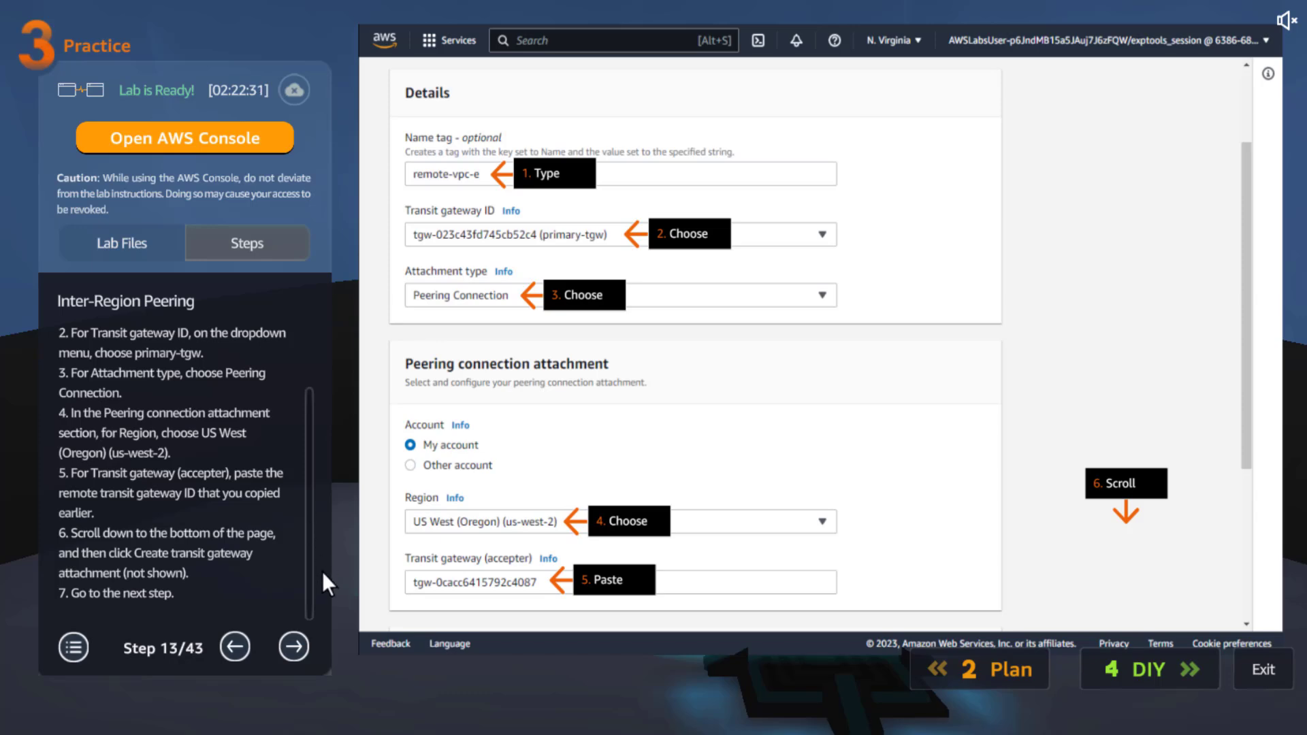
click(296, 652)
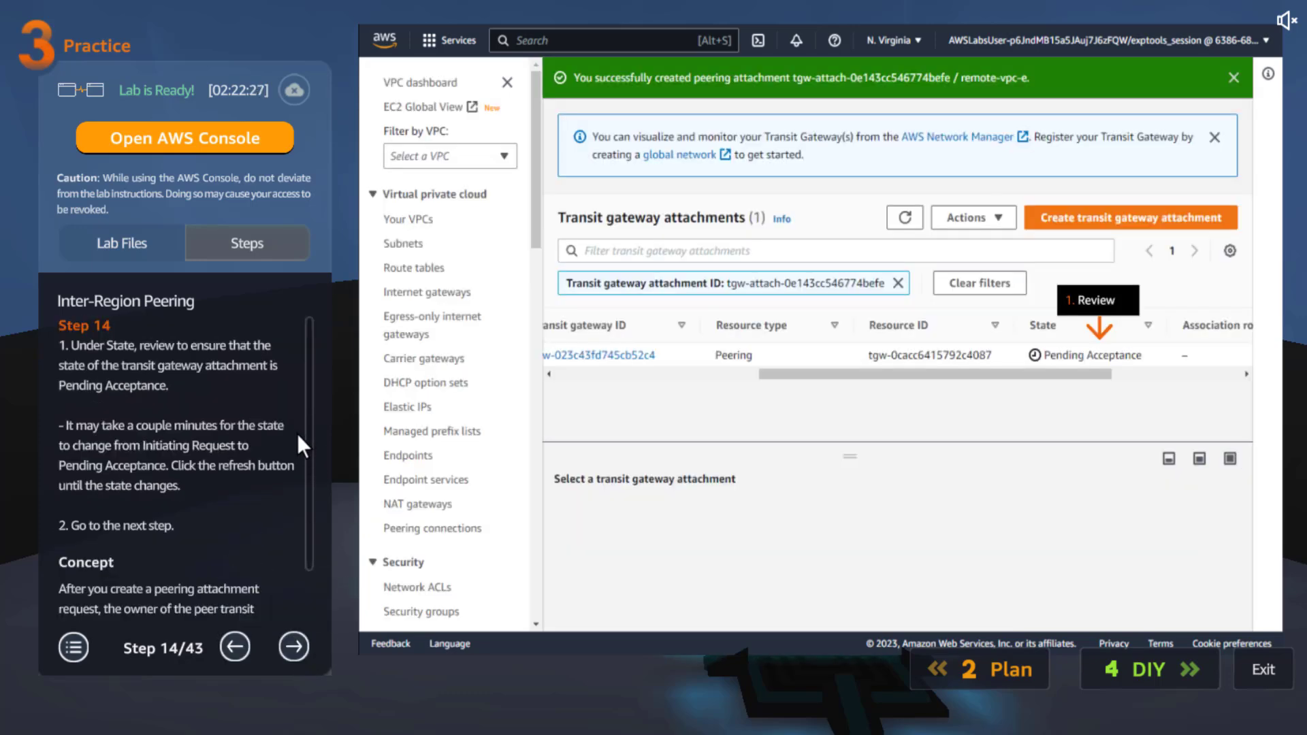
scroll(313, 586, down, 1)
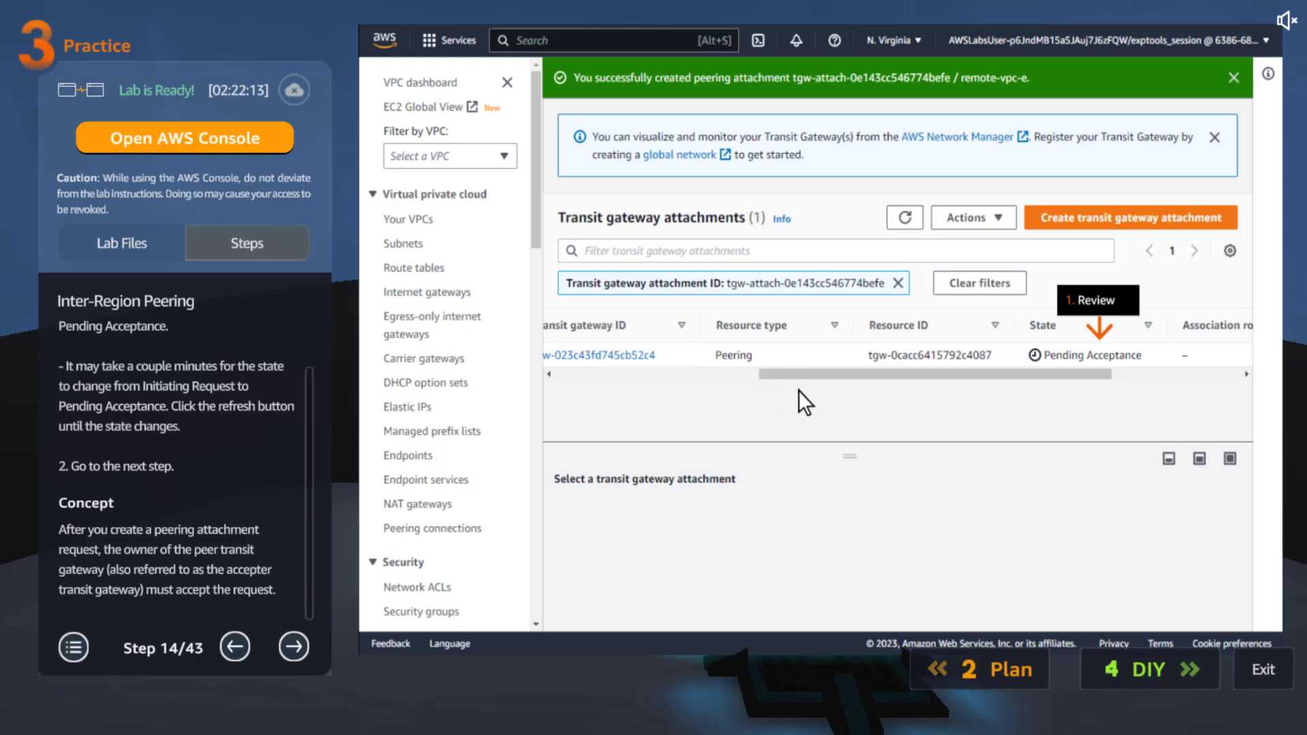
- Read lab steps 15 and 16 on accepting the peering attachment in US West (Oregon), and advance through step 17 to step 18
click(293, 647)
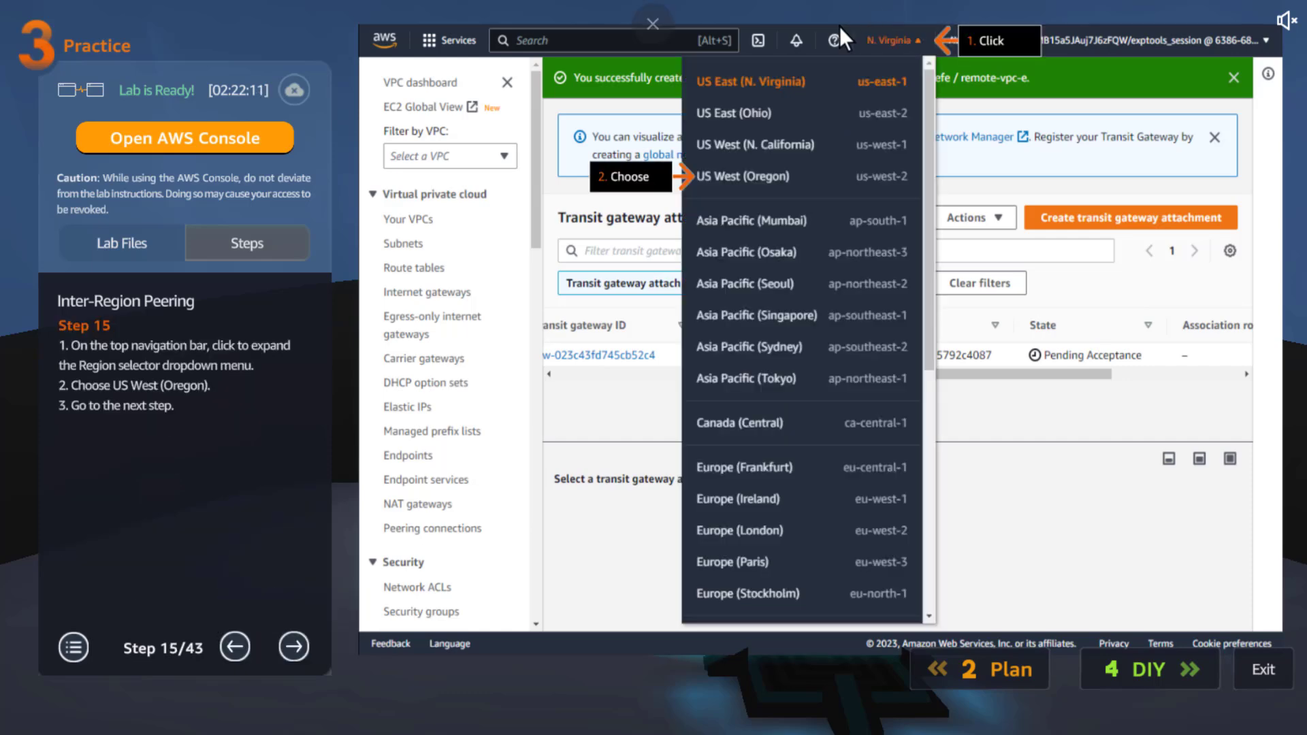
click(299, 643)
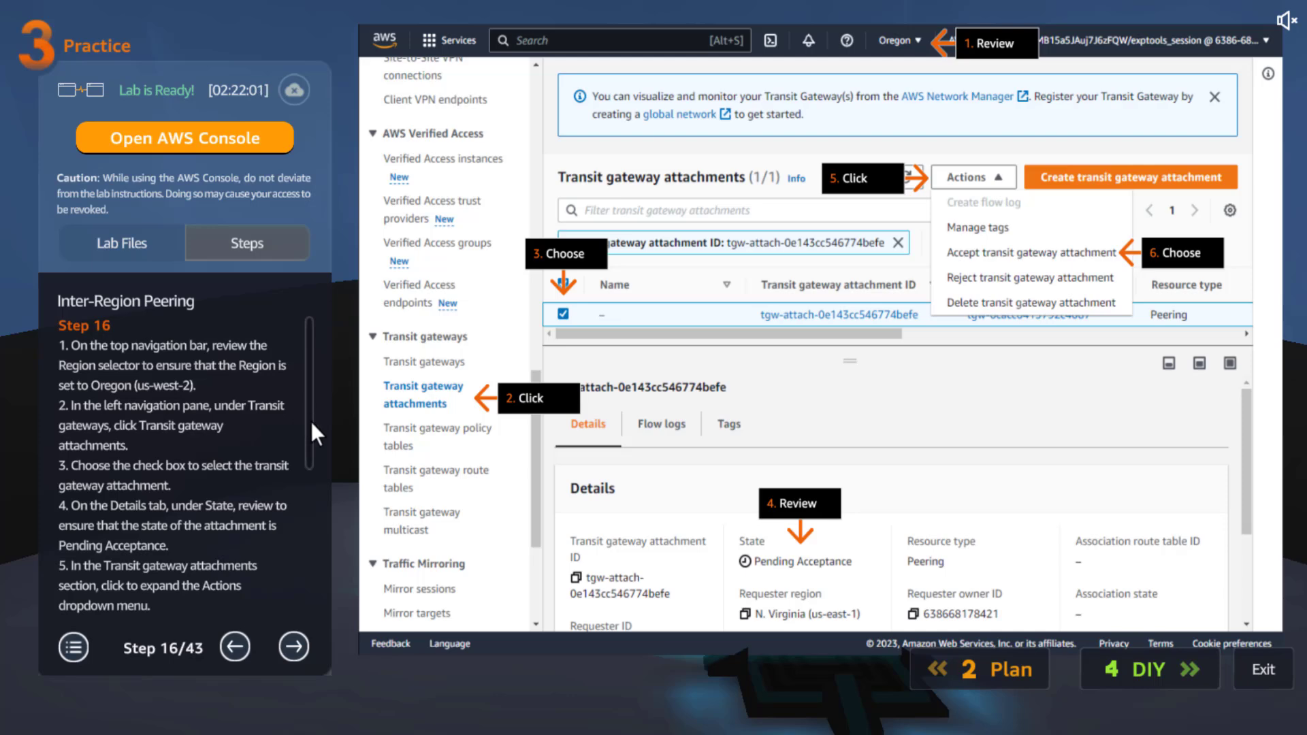
drag(311, 422, 324, 602)
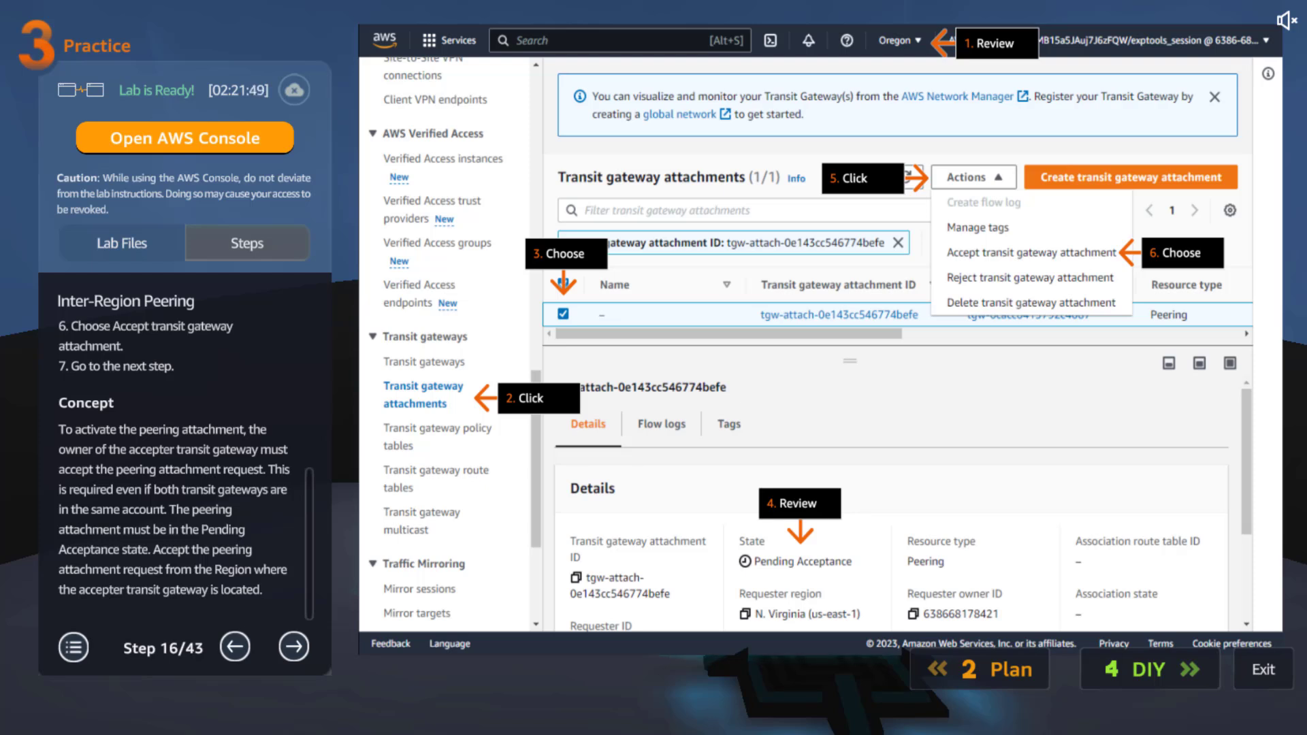
click(294, 647)
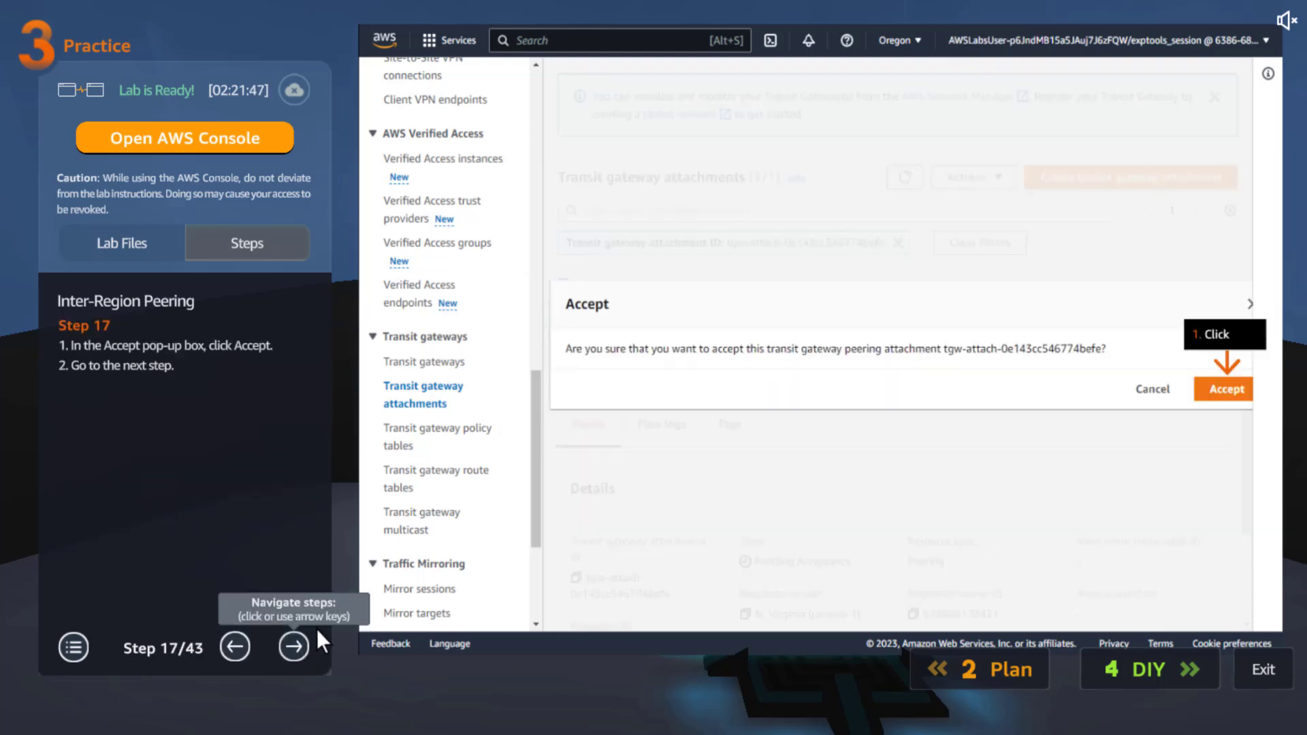
click(294, 647)
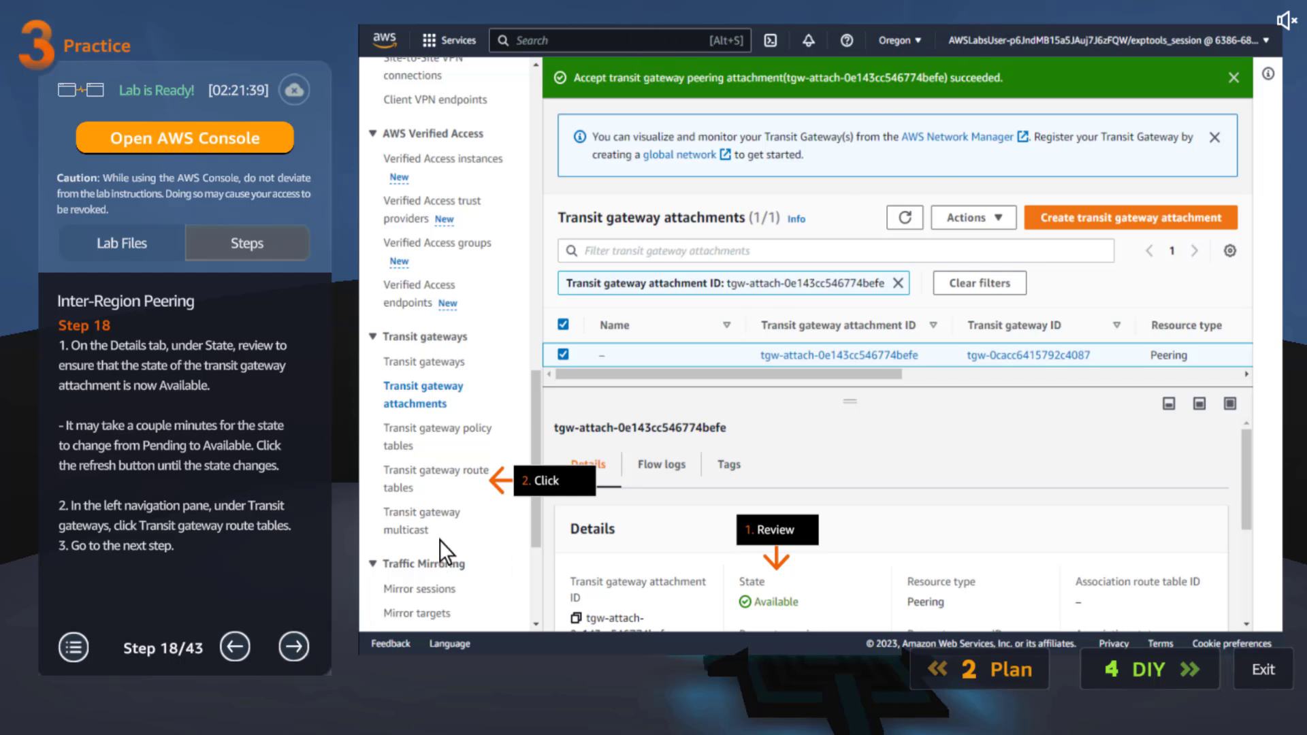
- Read lab steps 19 and 20 on associating the peering attachment with the remote-rt route table, and advance to step 21
click(294, 645)
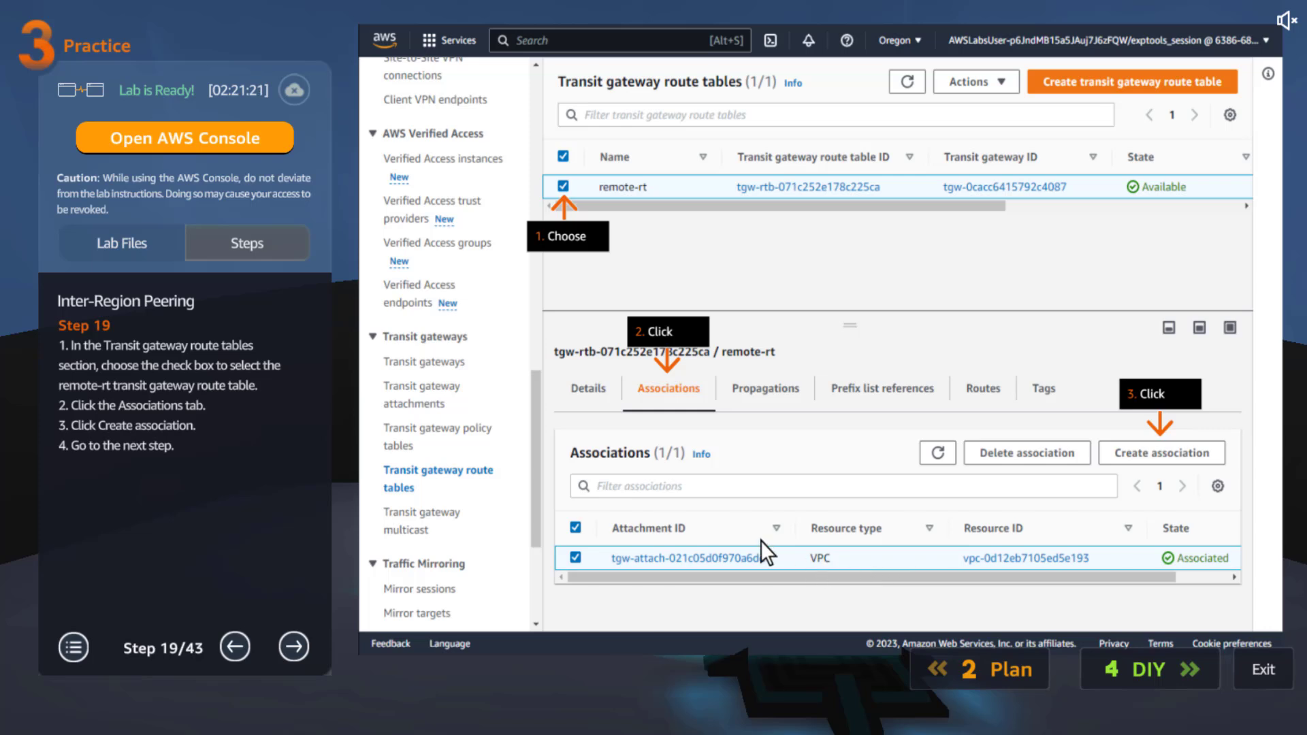
click(294, 646)
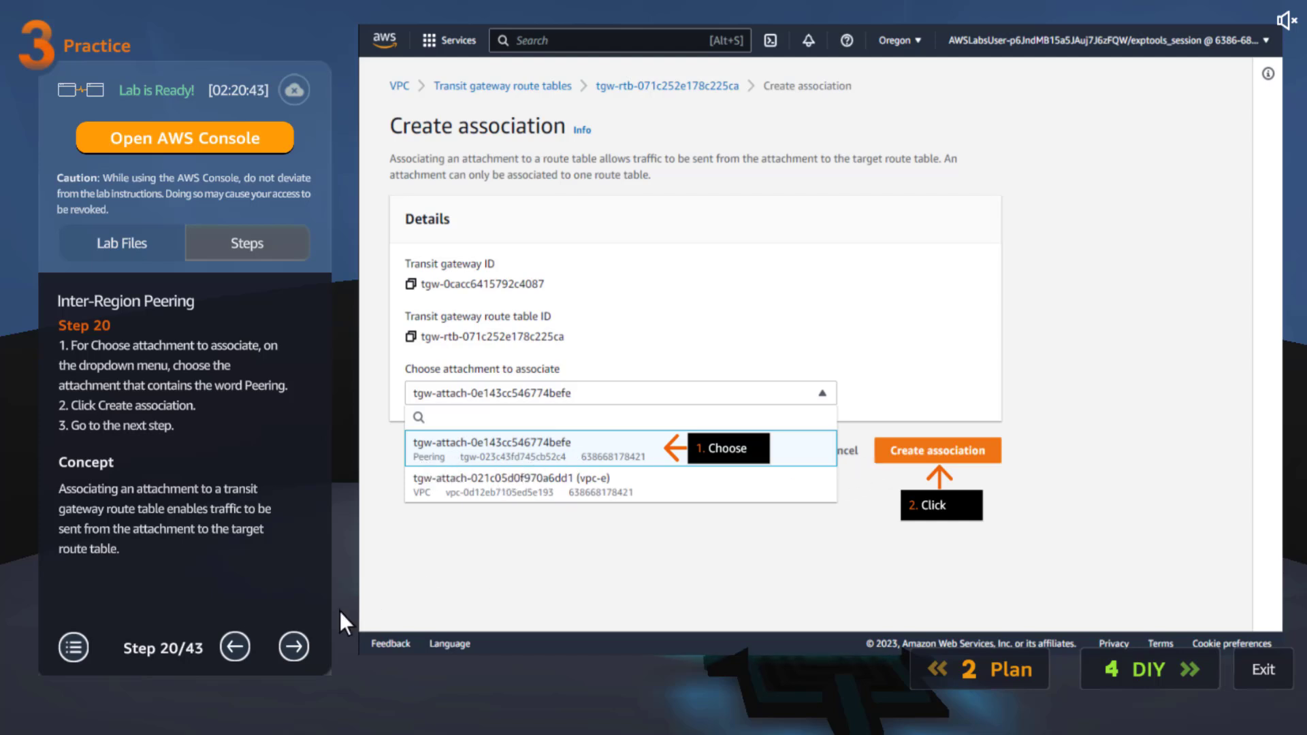
click(304, 642)
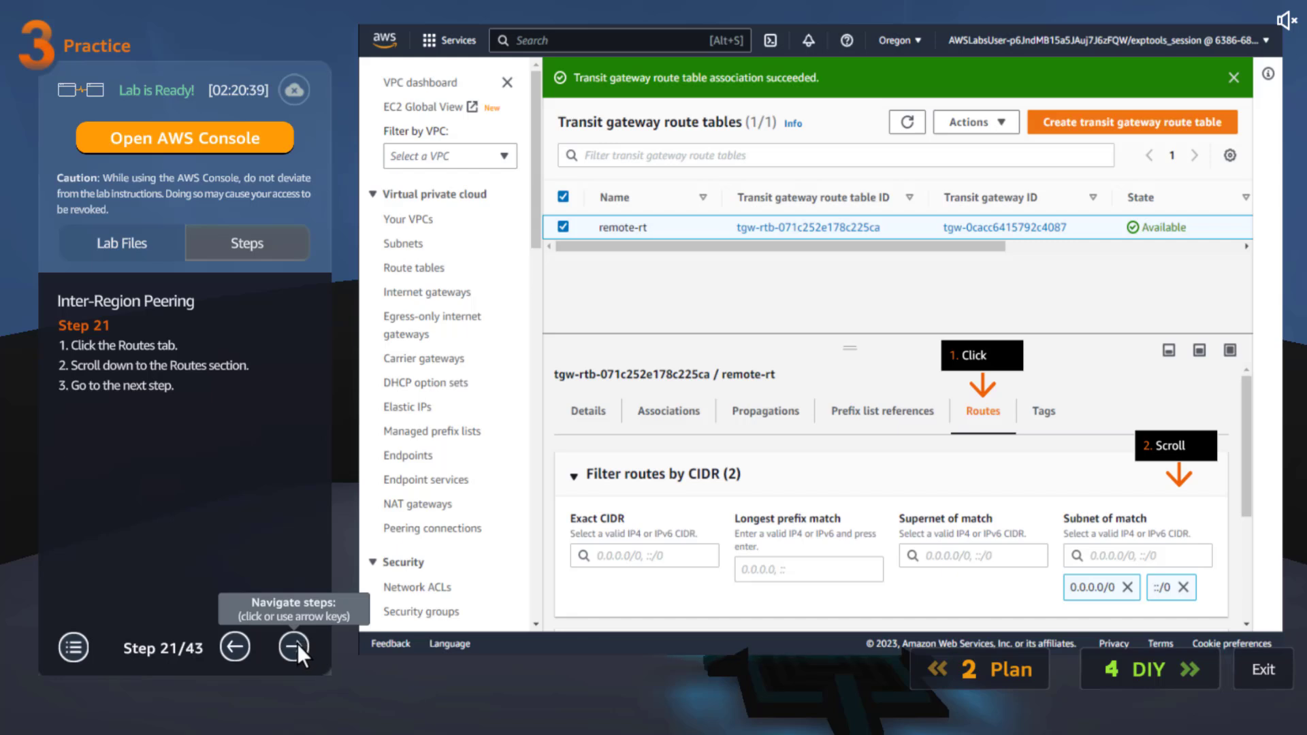
- Read lab steps 22 and 23 on replacing the 0.0.0.0/0 static route with the peering attachment, including the Concept note
click(297, 644)
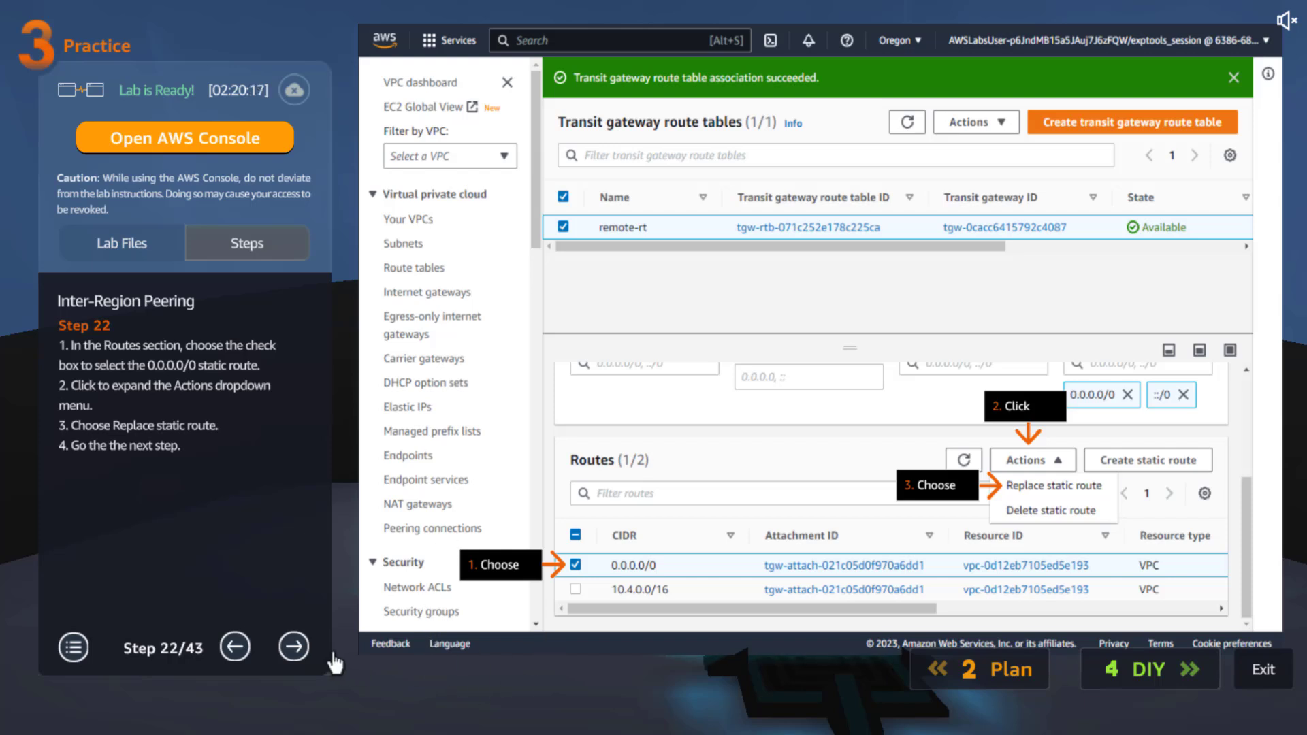
click(294, 648)
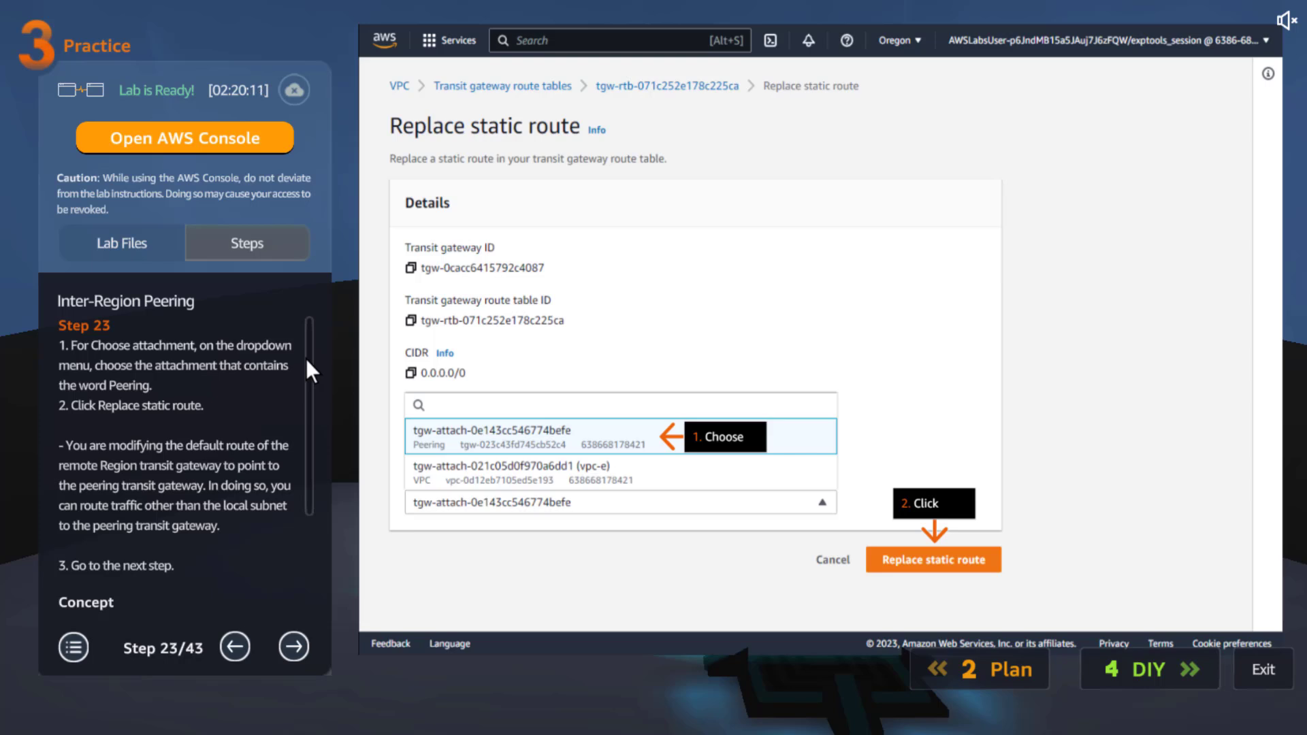
scroll(303, 432, down, 3)
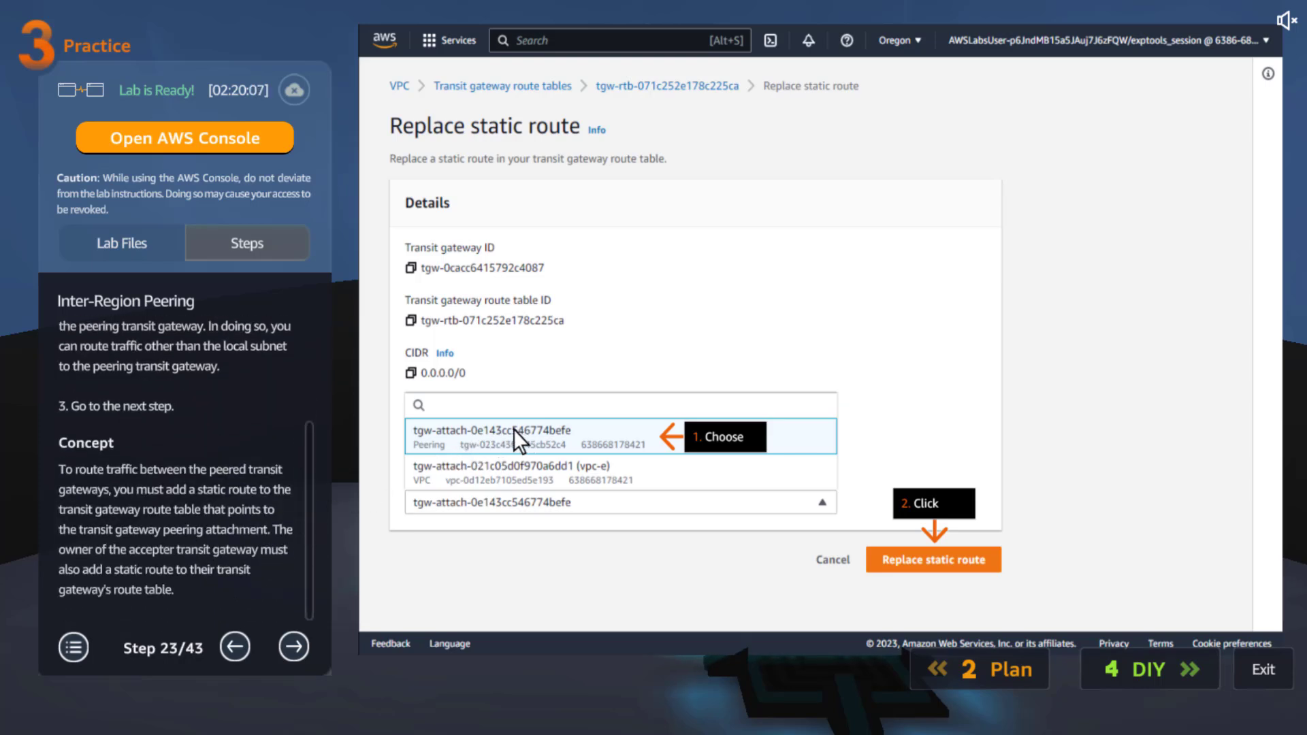
- Read lab step 24 on editing the vpc_e-private route table, and highlight the destination 0.0.0.0/0 in step 25's instructions
click(306, 651)
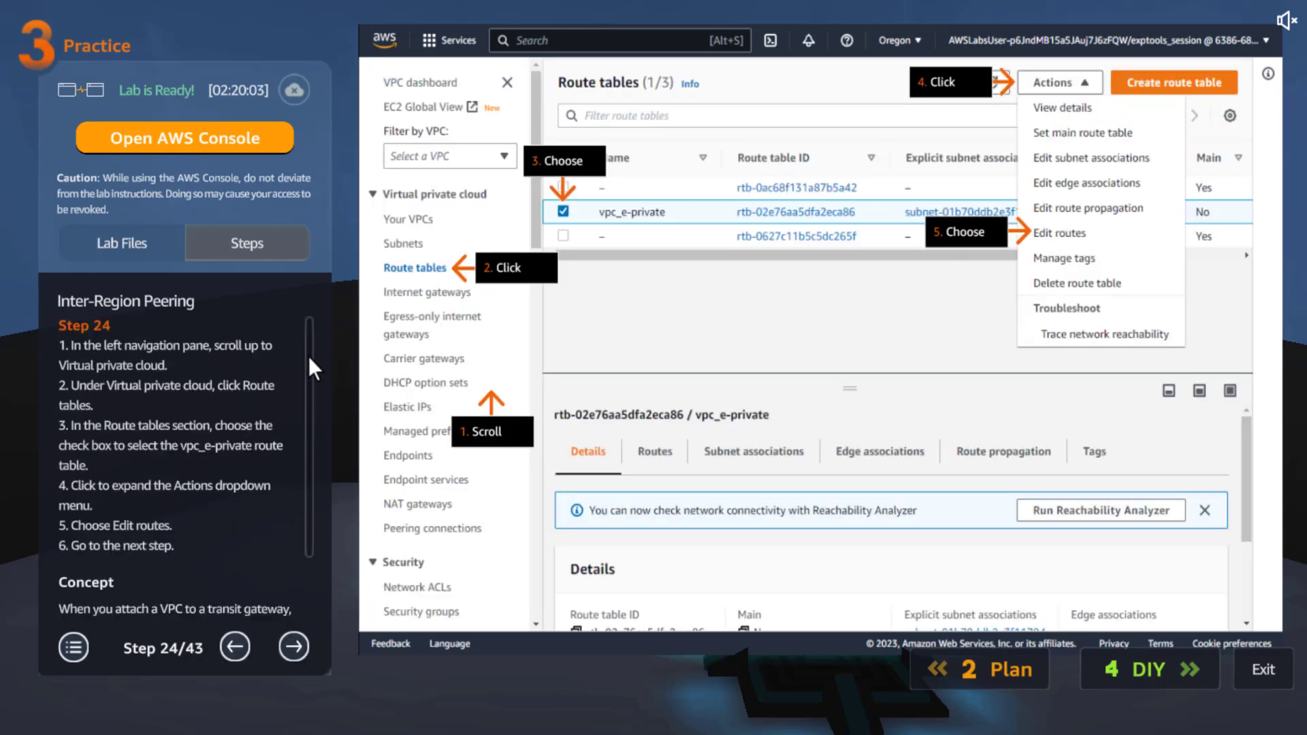
drag(308, 357, 313, 529)
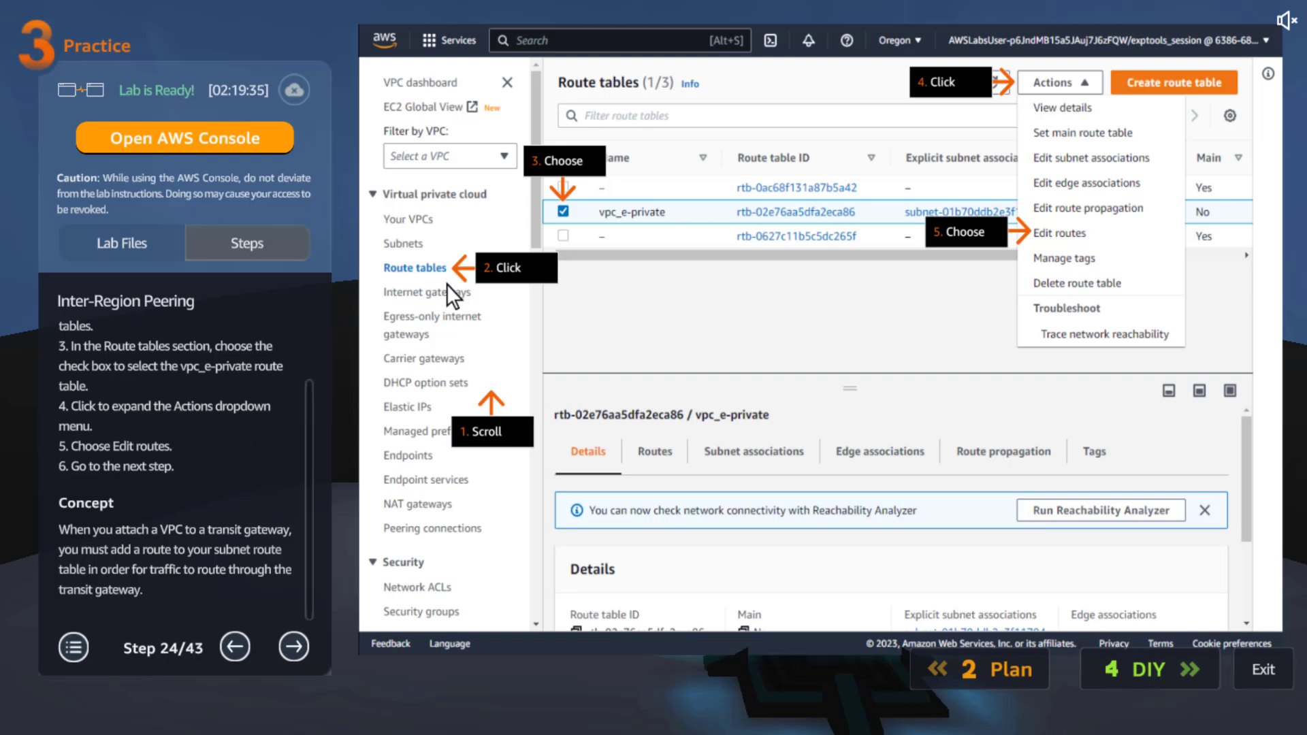
click(297, 643)
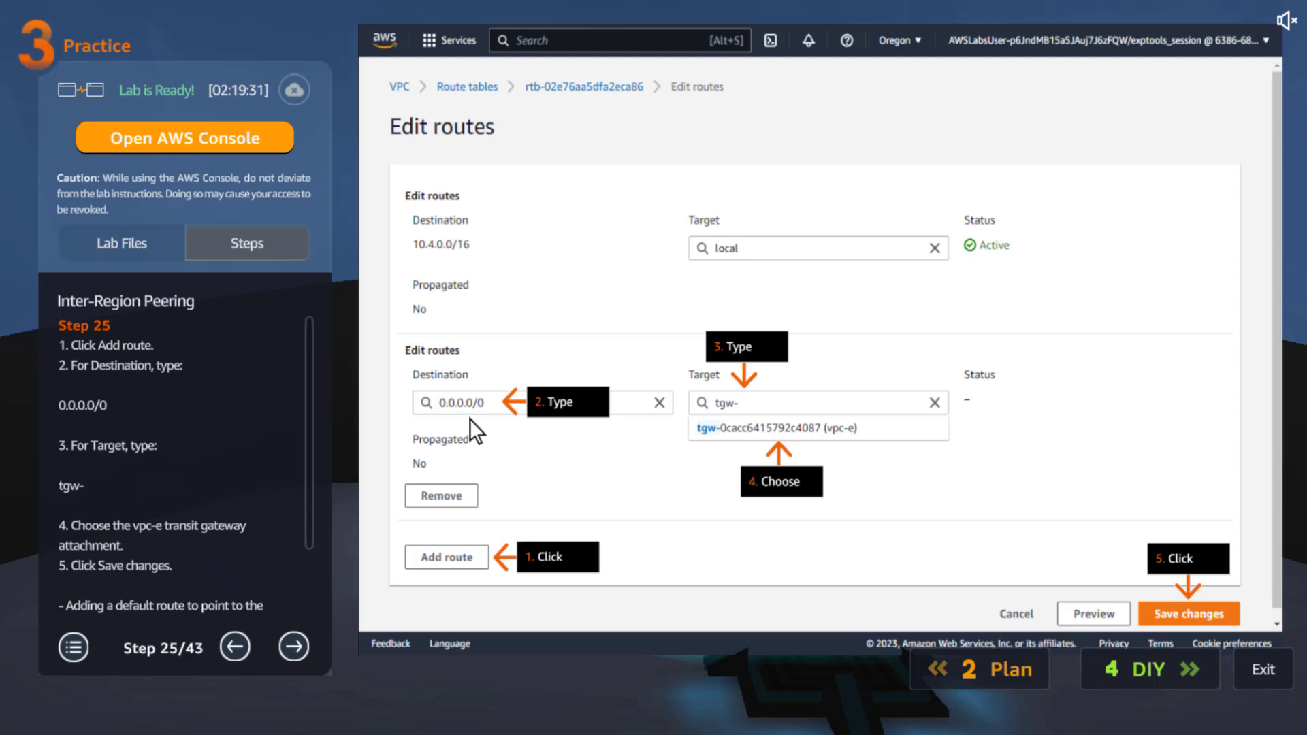
click(90, 398)
click(75, 407)
drag(102, 407, 42, 407)
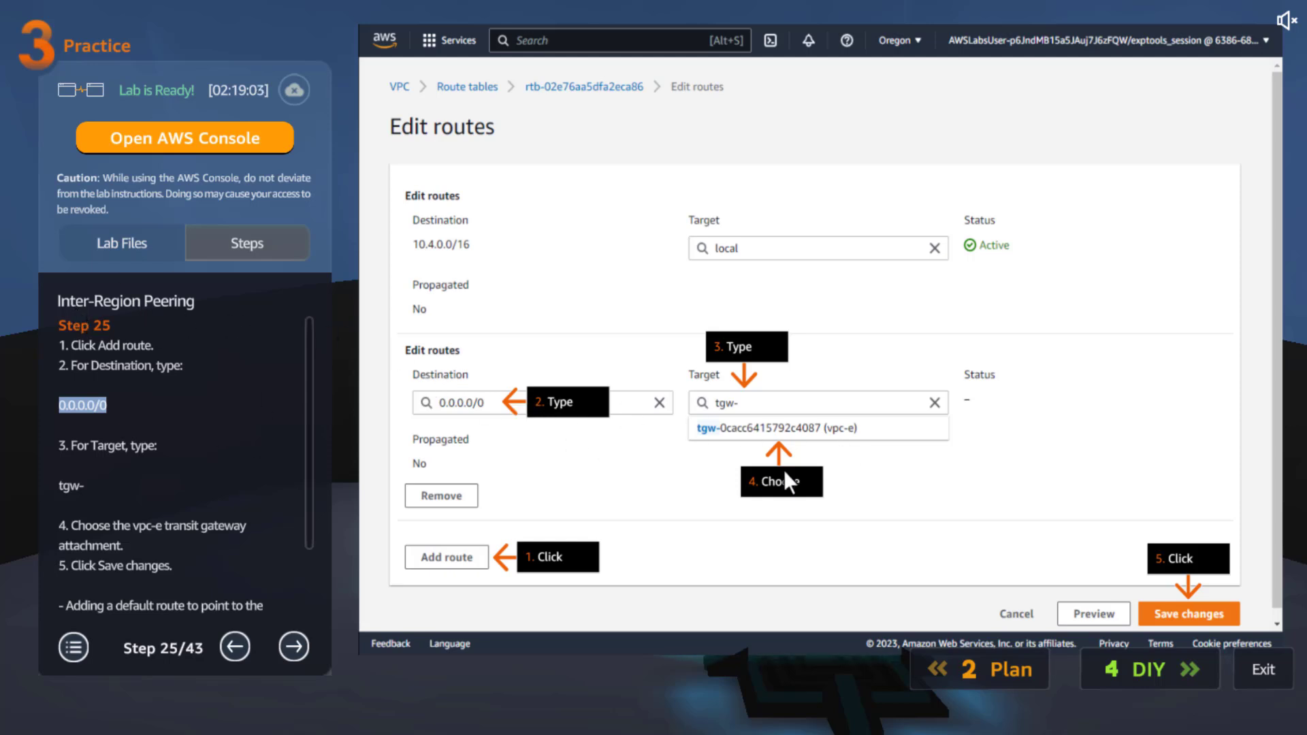
- Read the rest of lab step 25 on adding the default route to the vpc-e transit gateway, and advance to step 26
drag(312, 519, 317, 619)
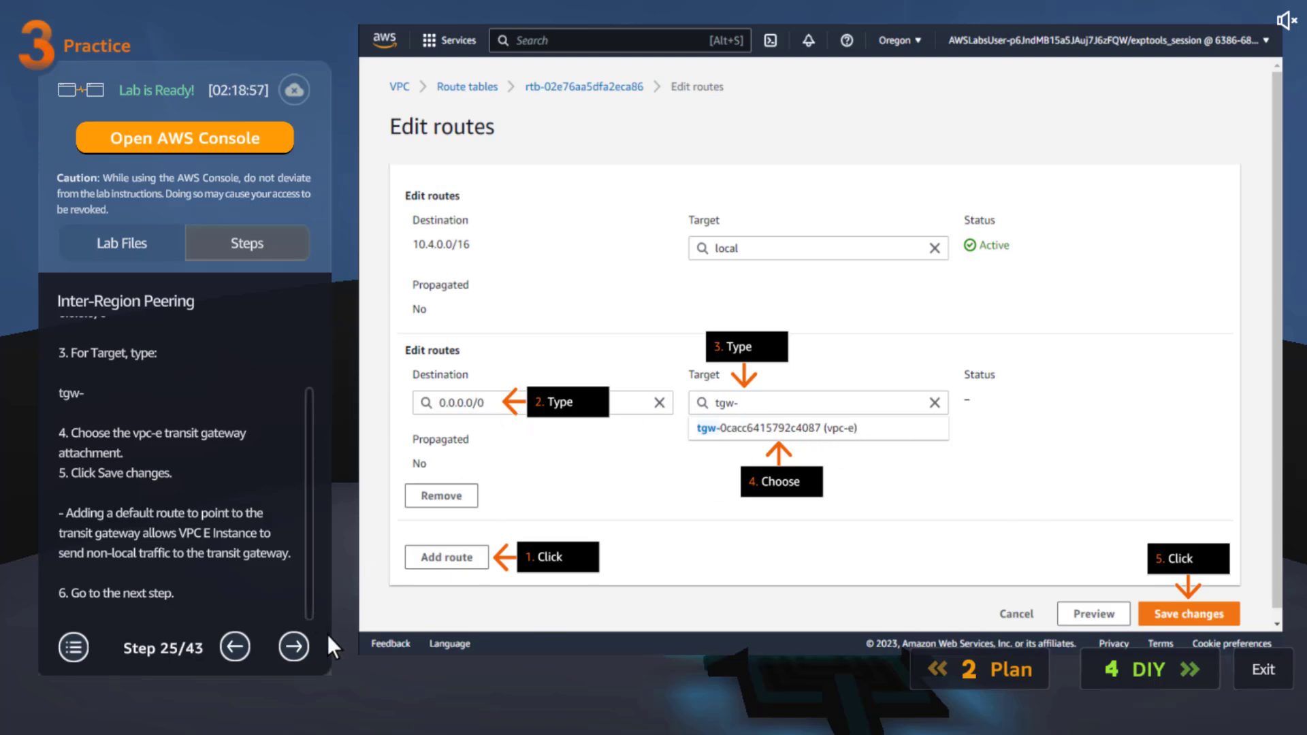
click(292, 647)
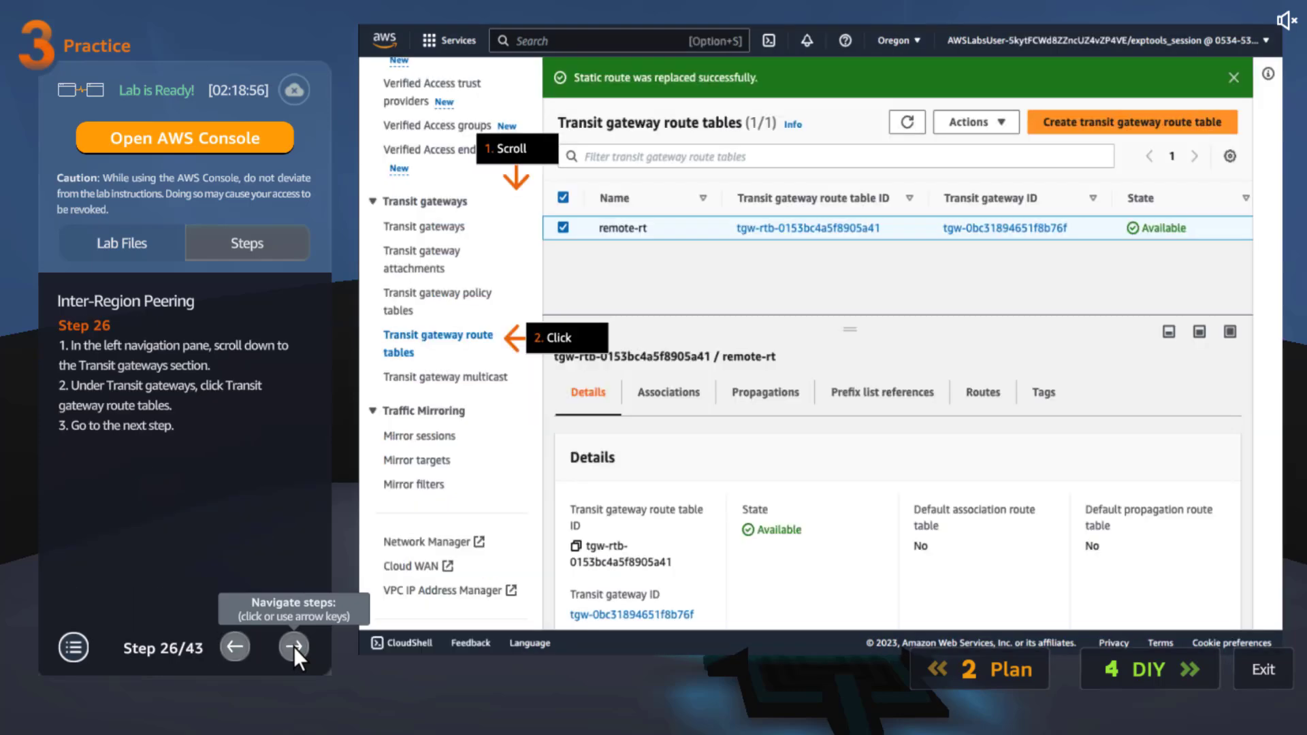
click(228, 651)
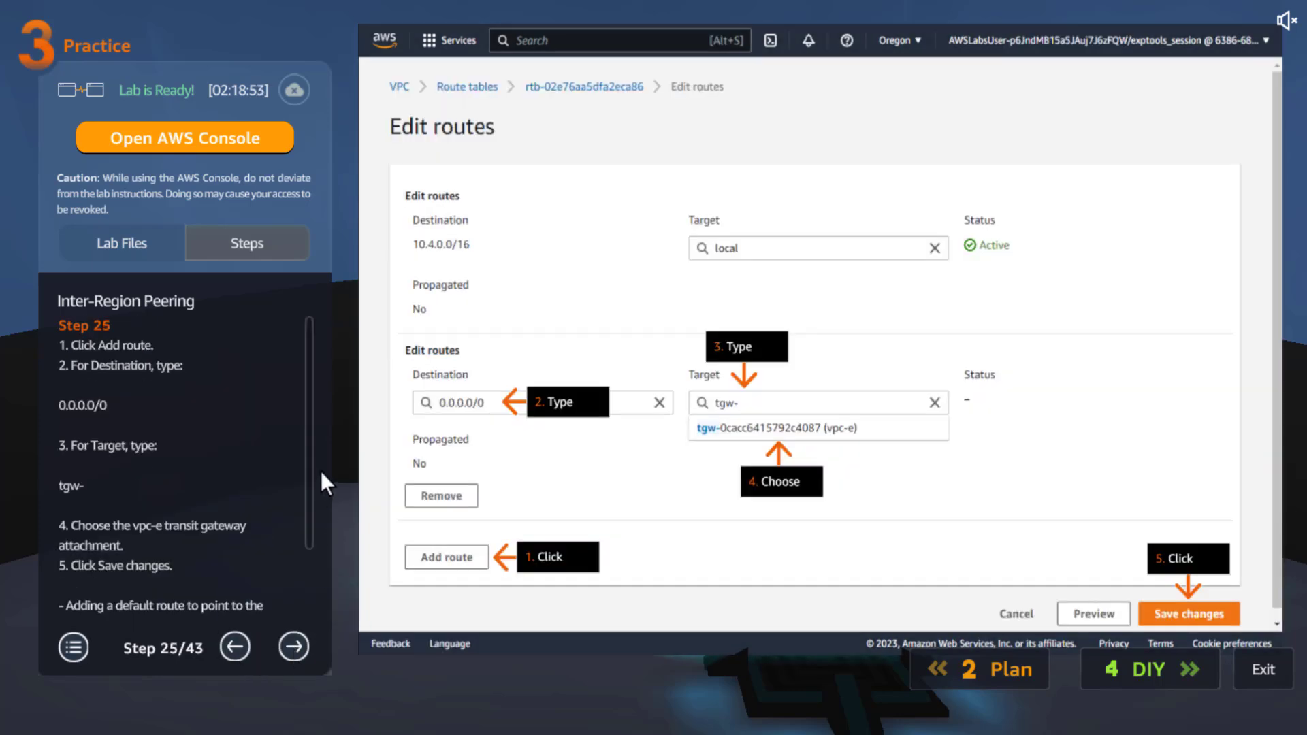
click(294, 647)
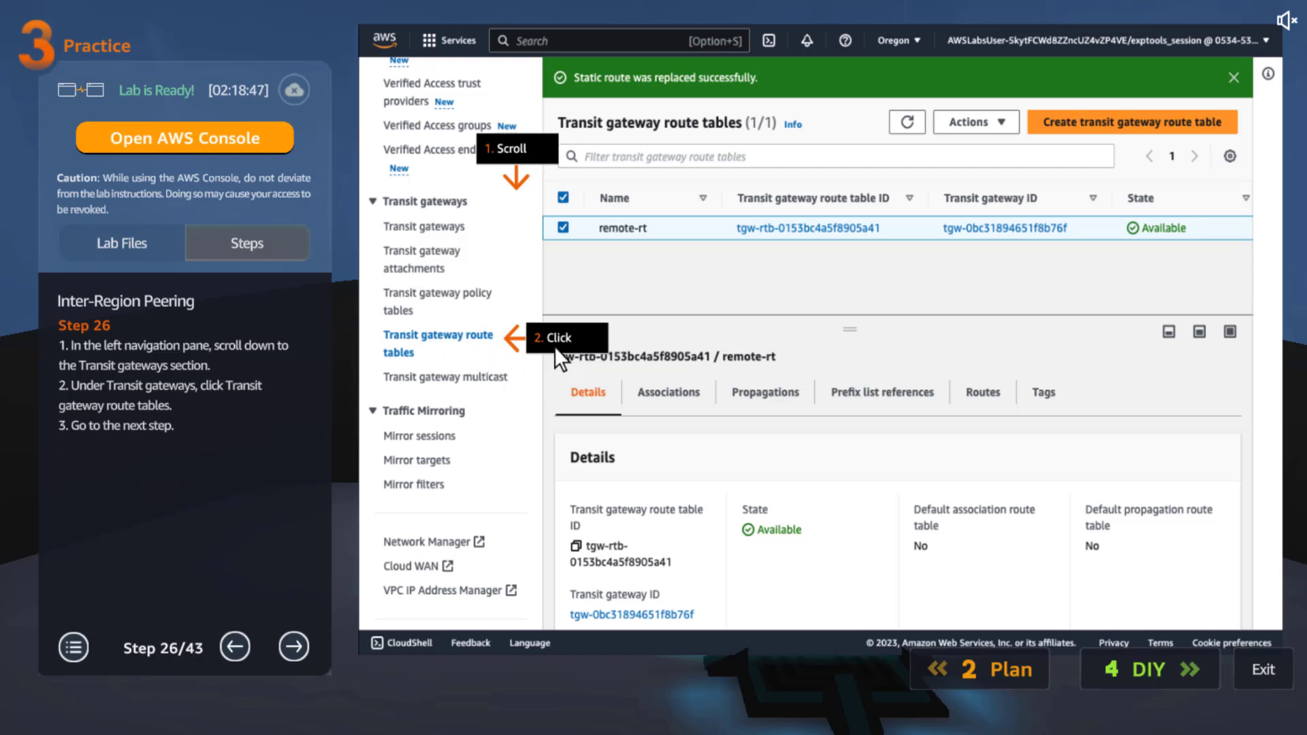
- Review lab steps 26 and 27 on transit gateway route tables and switching to US East (N. Virginia), and advance to step 28
click(300, 642)
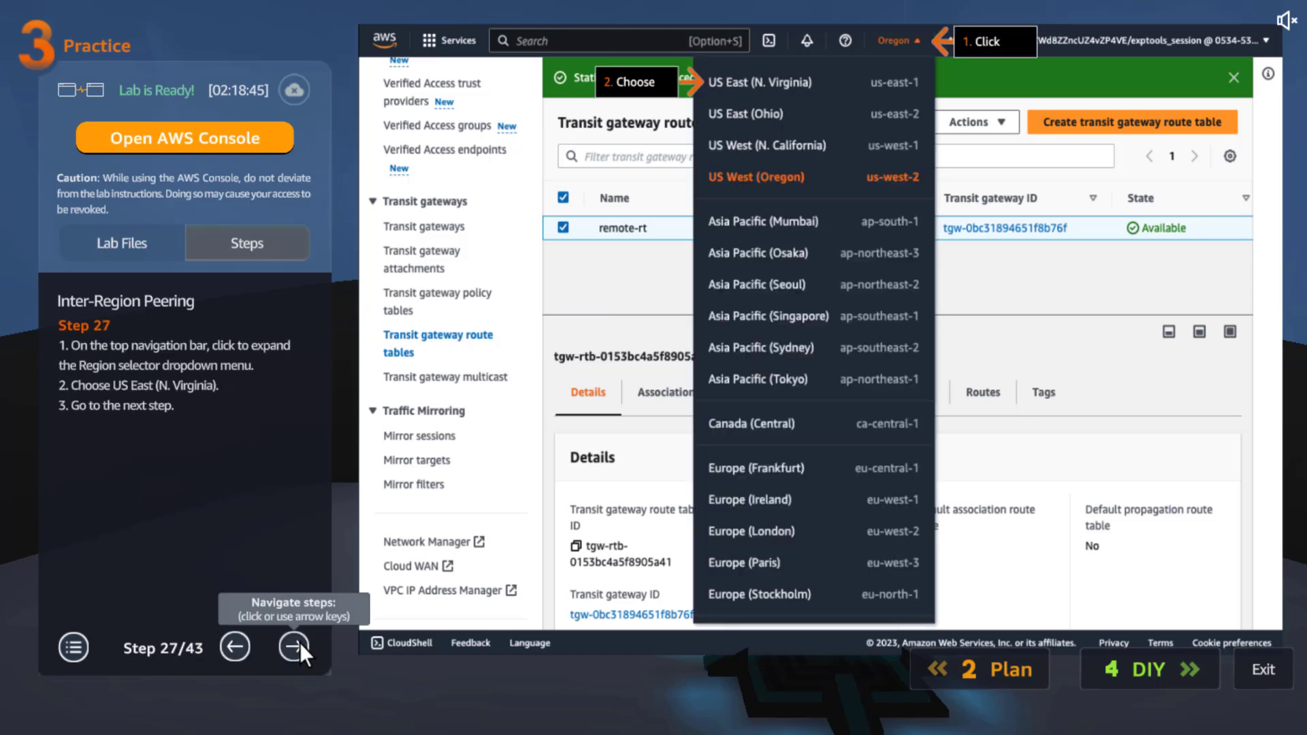
click(236, 649)
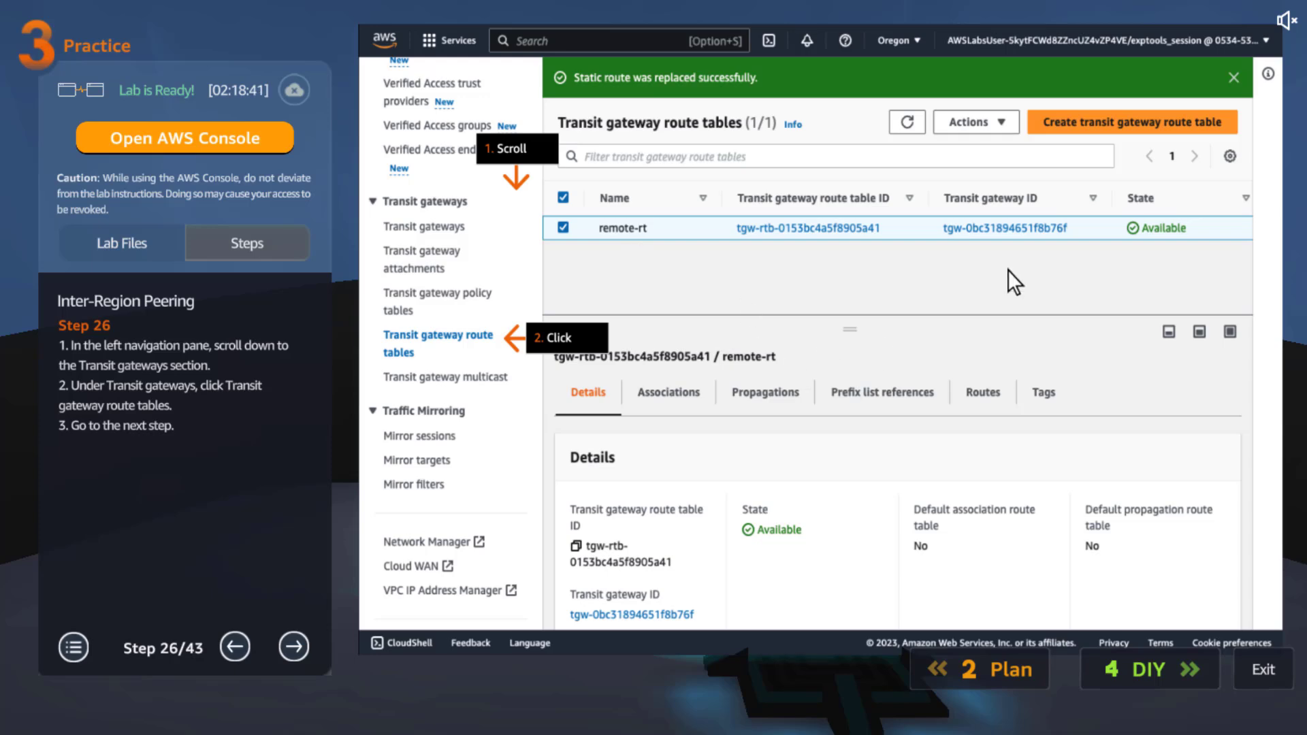
click(295, 648)
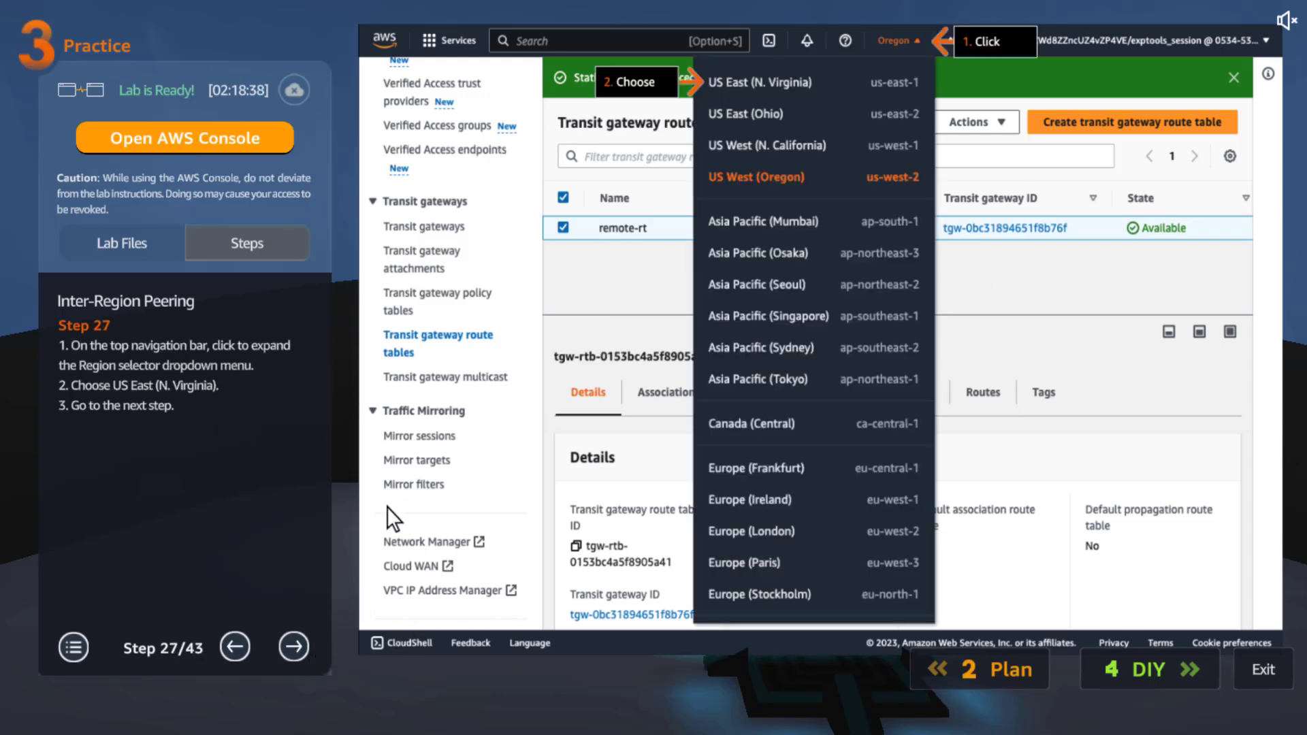
click(299, 643)
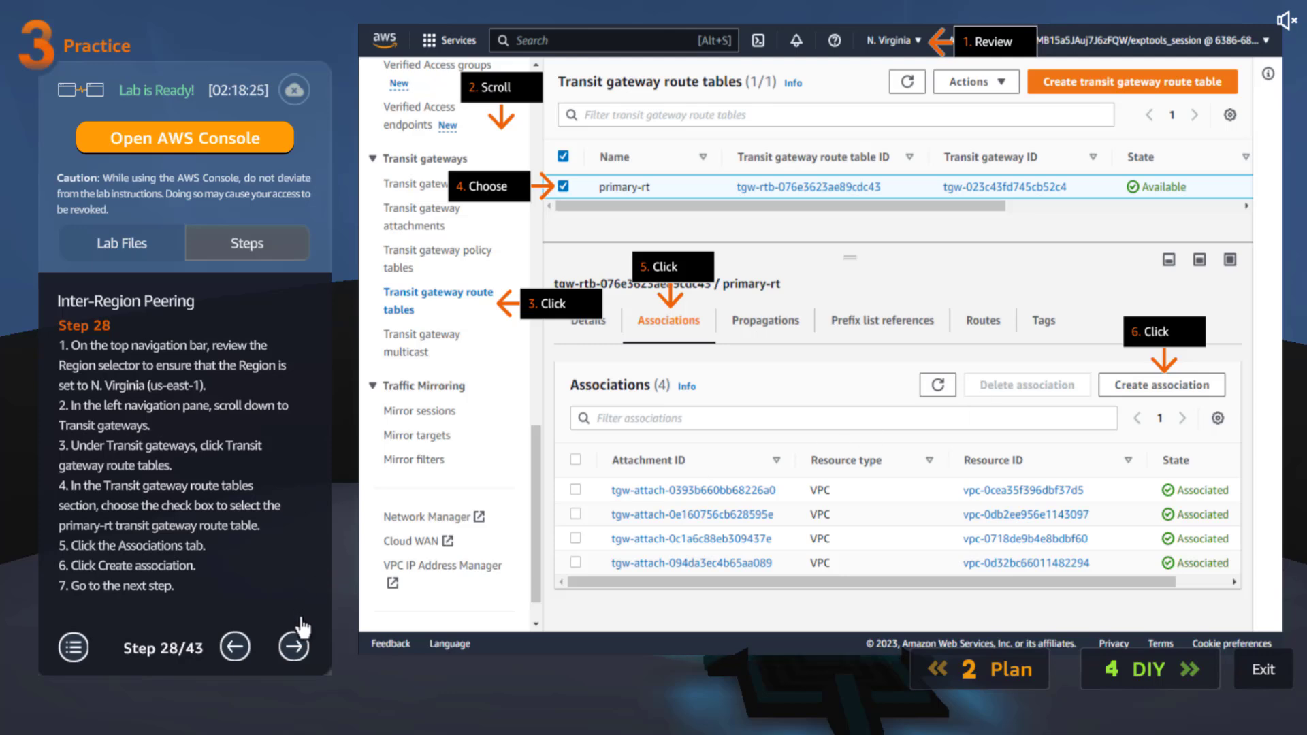
- Advance through lab steps 29 and 30 on checking the primary-rt peering association, and go to step 31
click(287, 646)
click(282, 647)
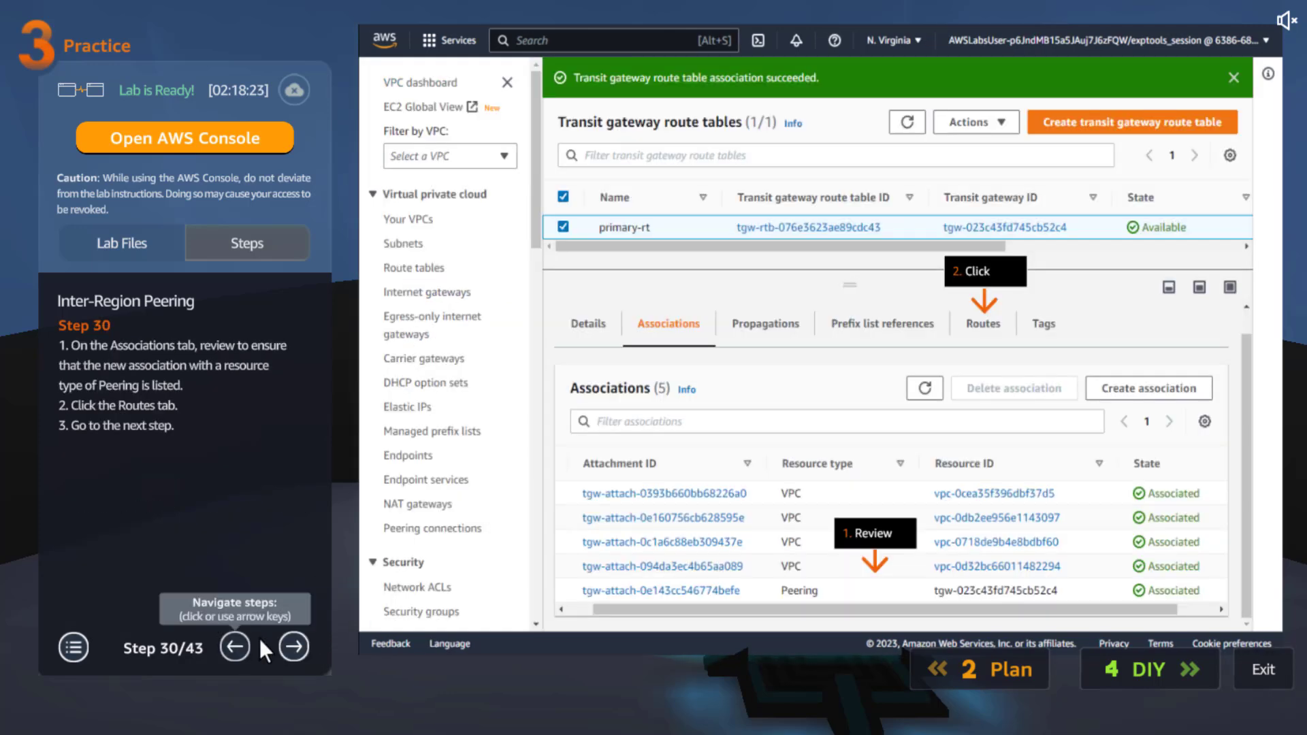
click(235, 646)
click(289, 655)
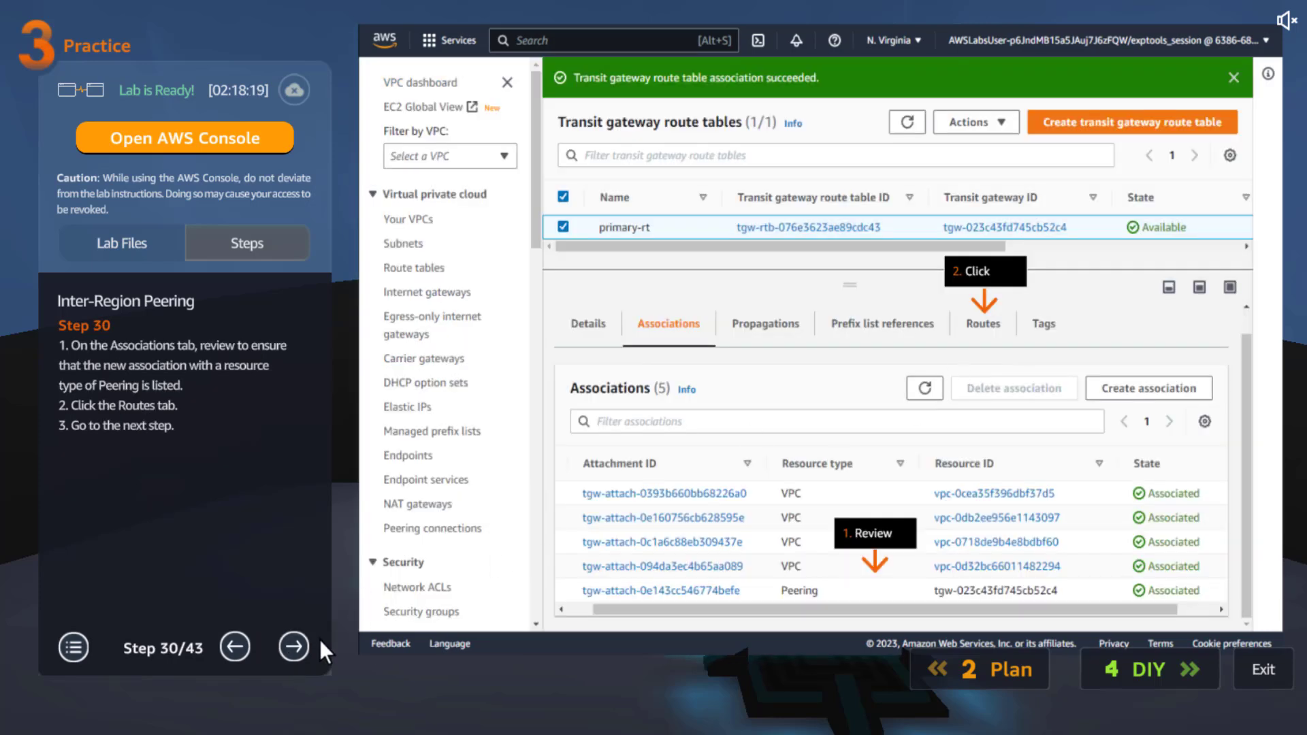
click(294, 647)
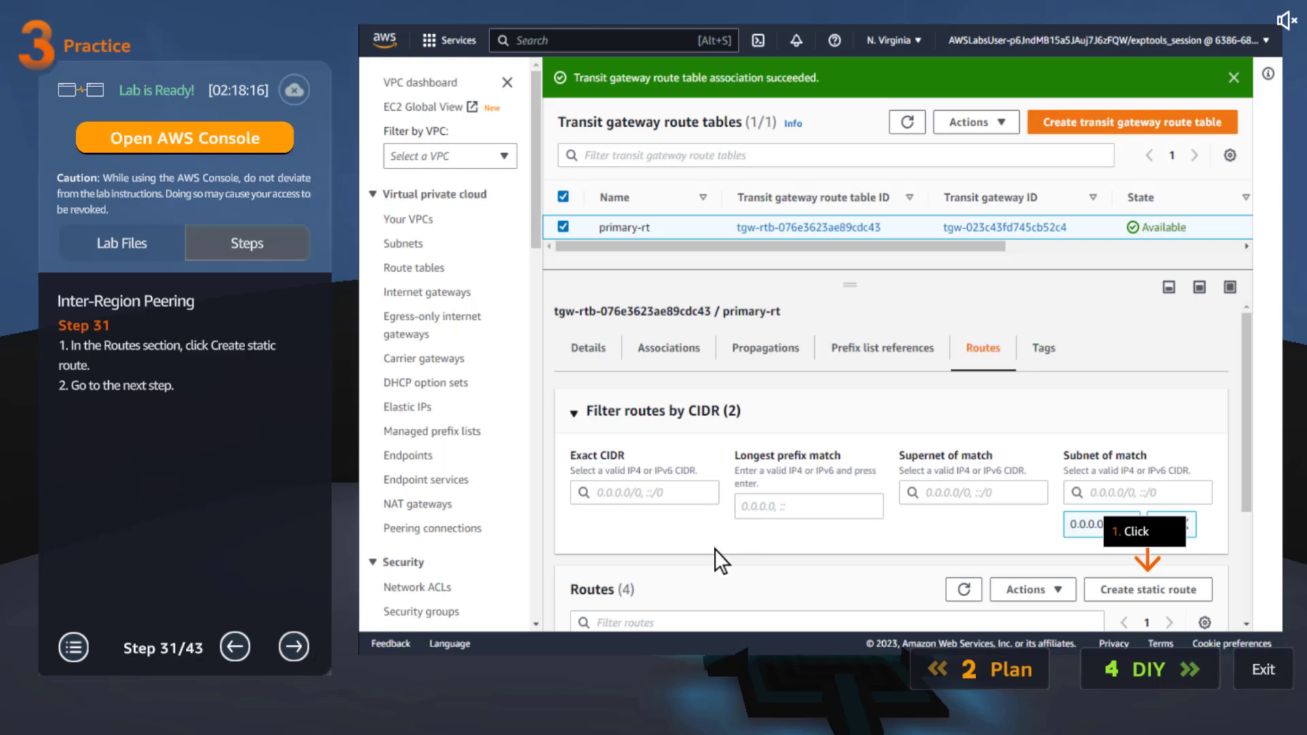
- Go to lab step 32 and highlight the CIDR 10.4.0.0/16 in its static route instructions
click(296, 648)
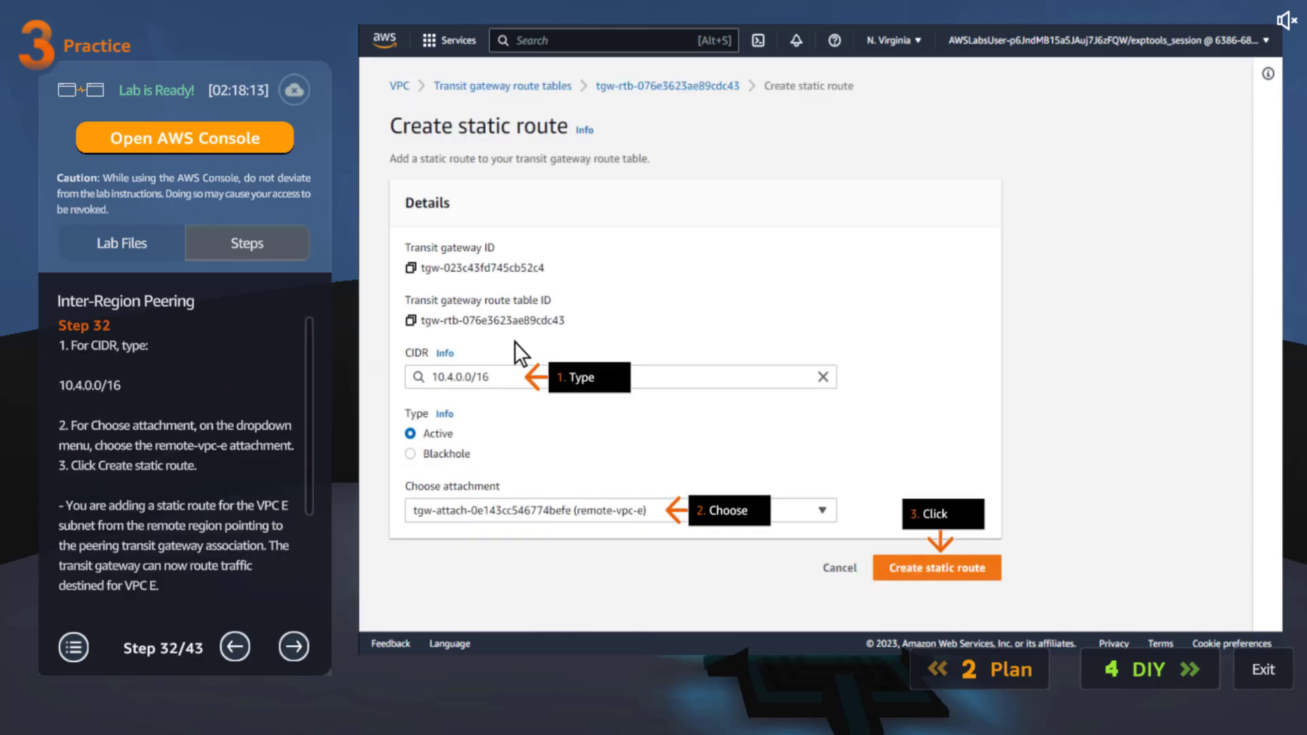
click(125, 382)
drag(124, 383, 43, 386)
click(158, 381)
double_click(141, 382)
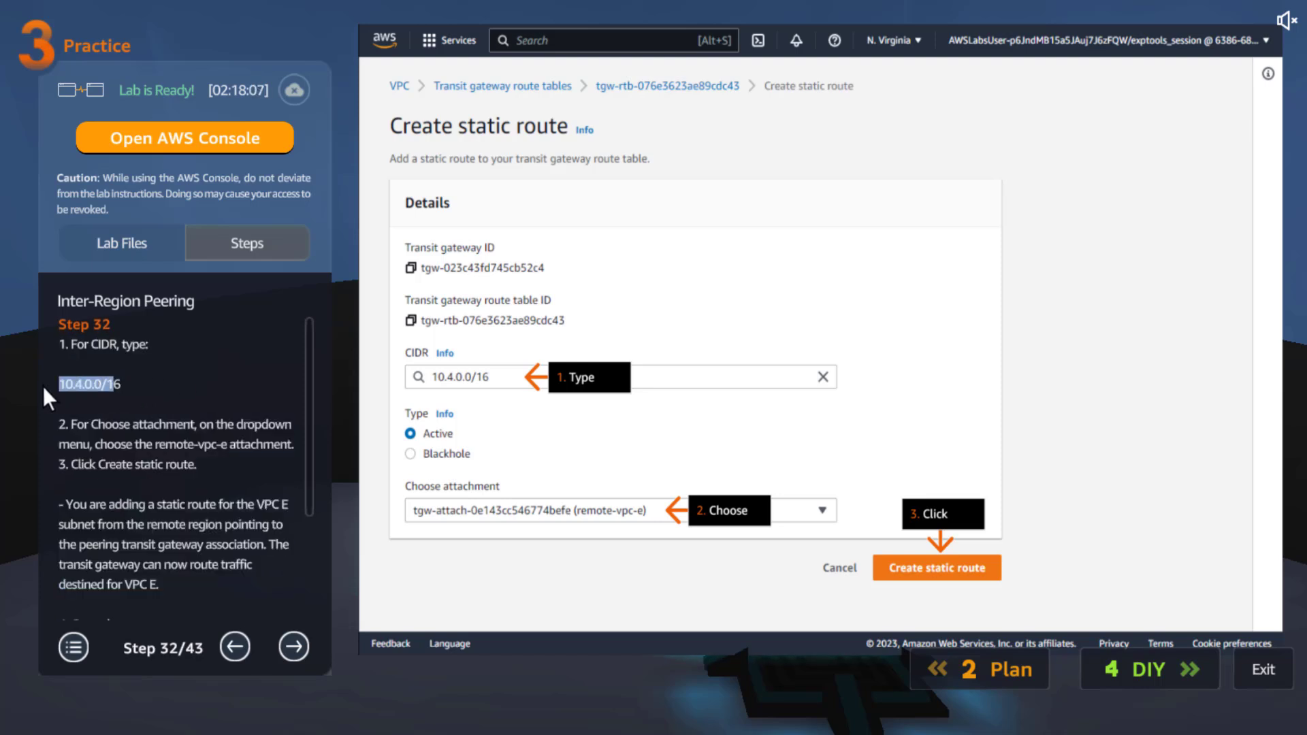
drag(128, 387, 42, 389)
- Read the rest of lab step 32 and step 33 on reviewing the peering static route, and advance to step 34
scroll(307, 499, down, 3)
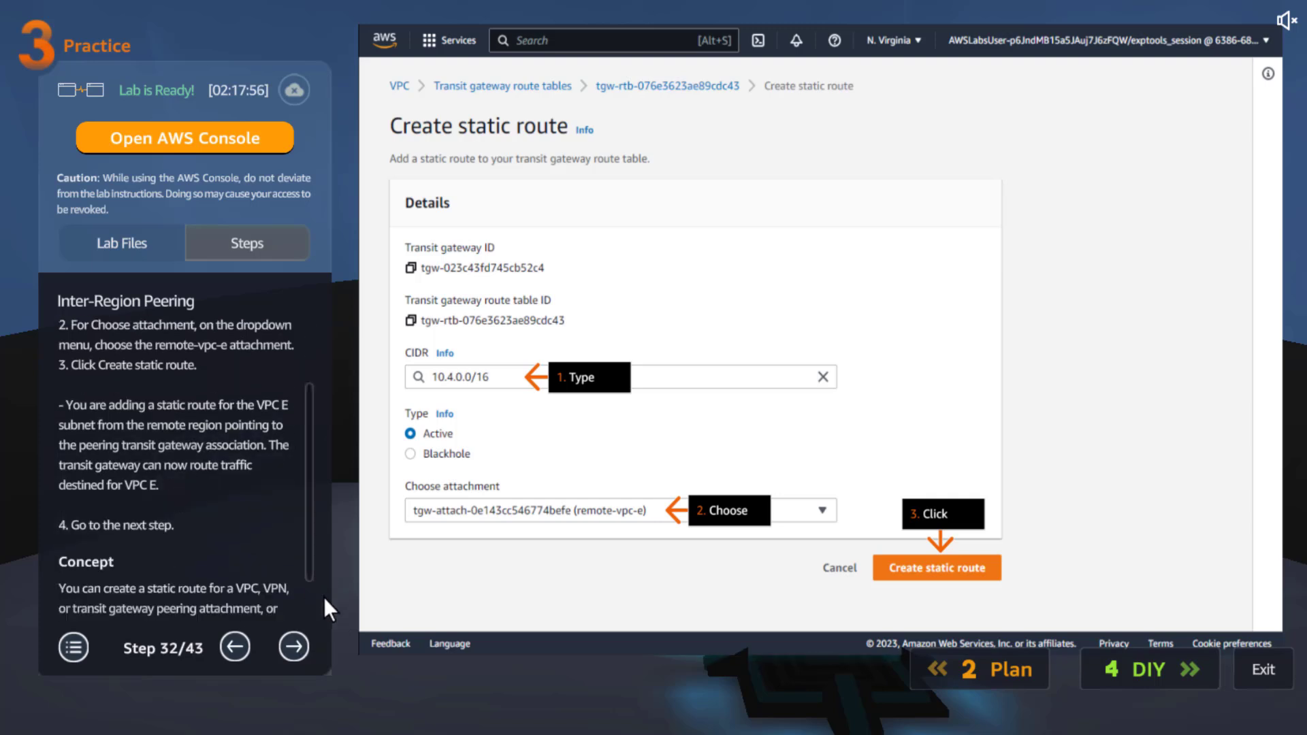
click(297, 650)
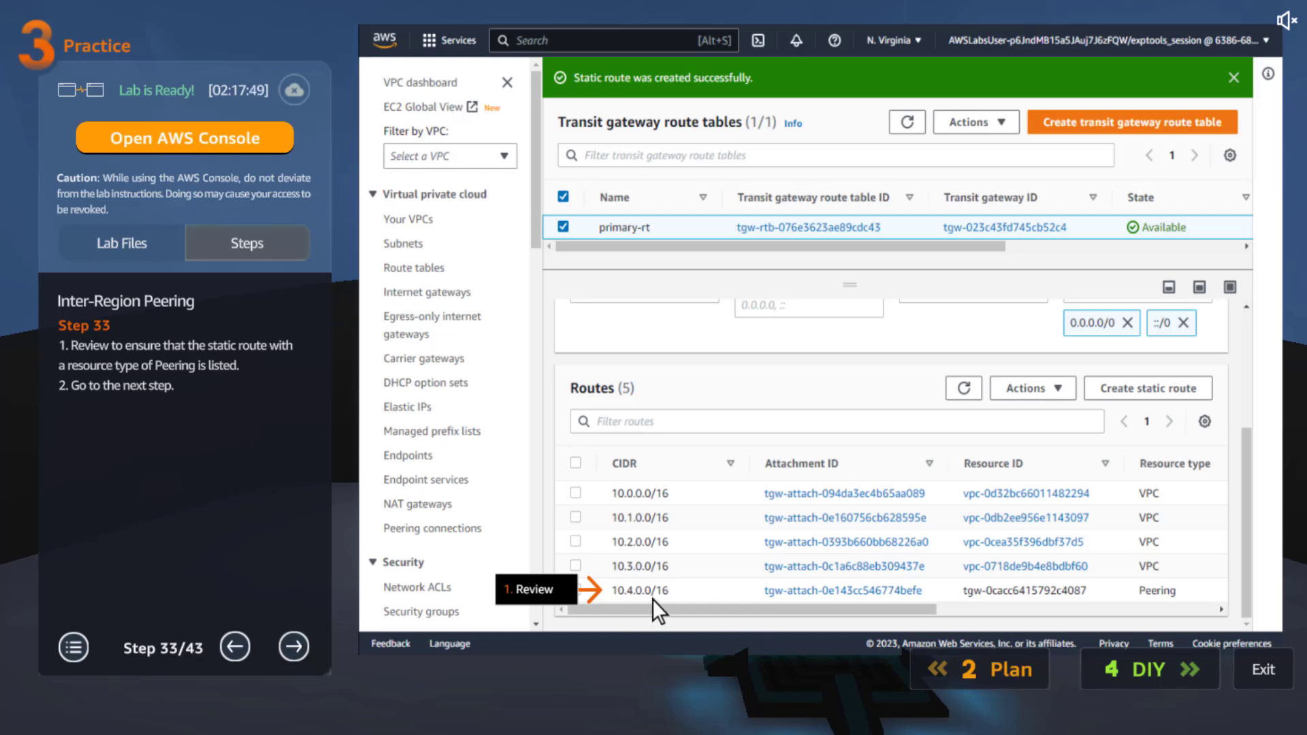
click(294, 646)
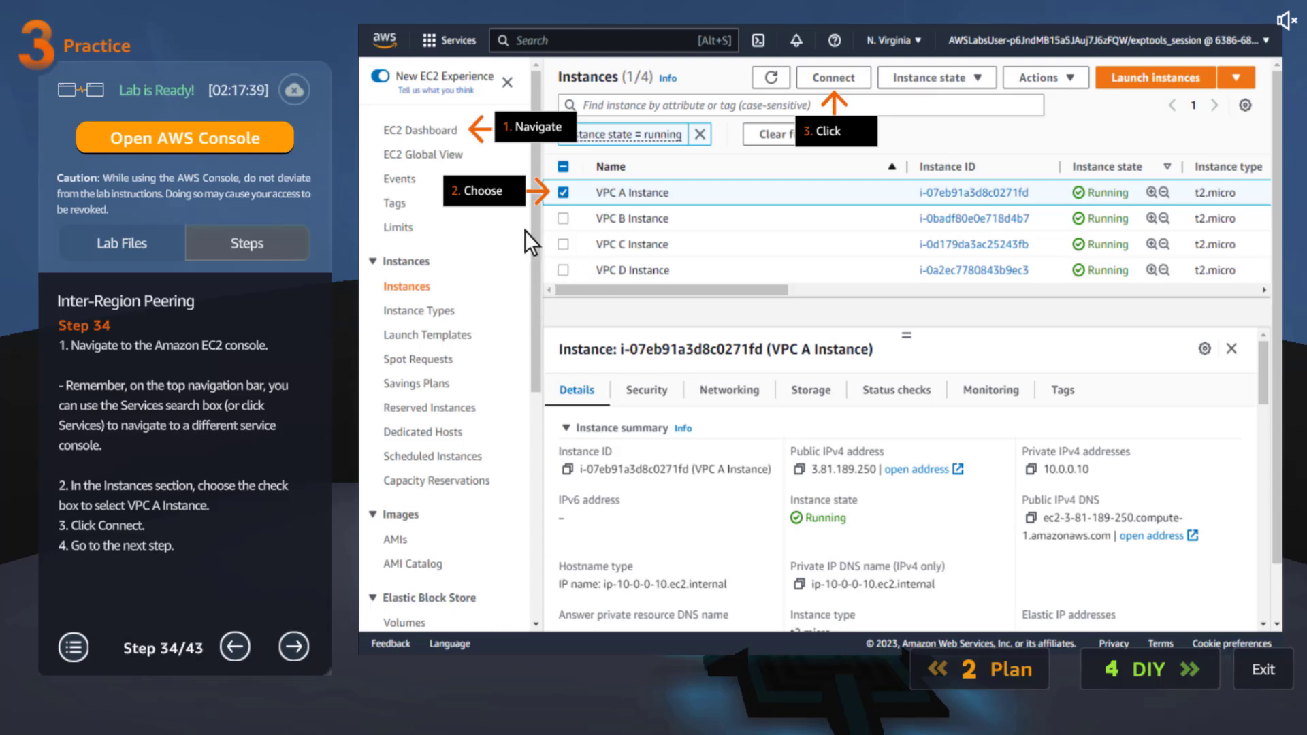
- Read lab steps 35 and 36 on opening Session Manager and pinging 10.4.0.10 from VPC A Instance, and advance to step 37
click(294, 648)
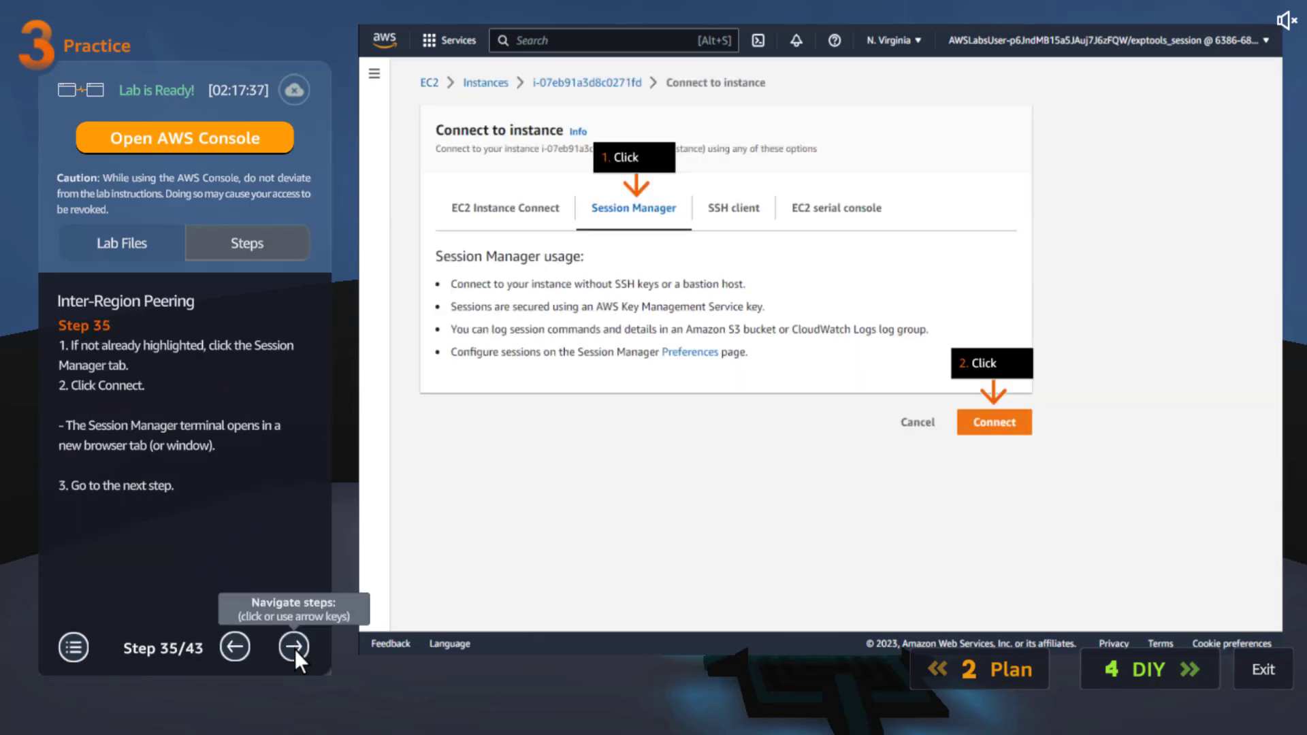
click(294, 647)
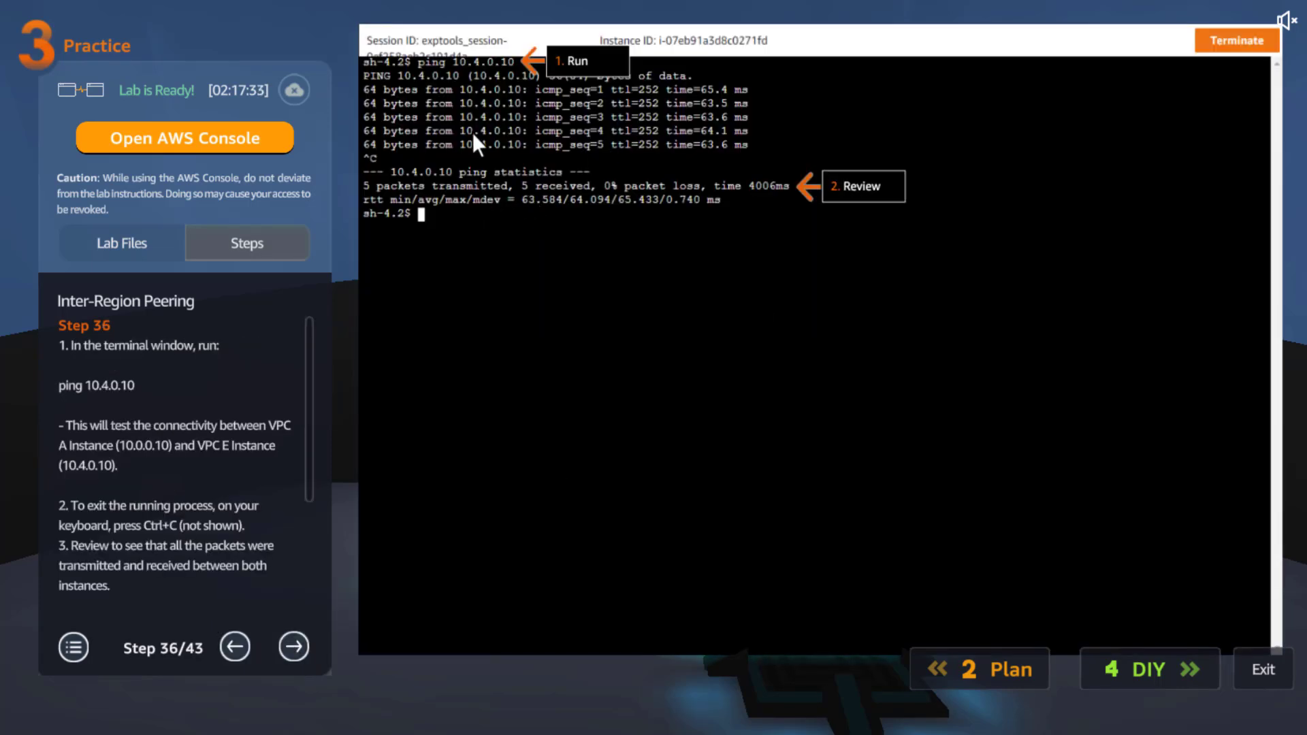
click(303, 647)
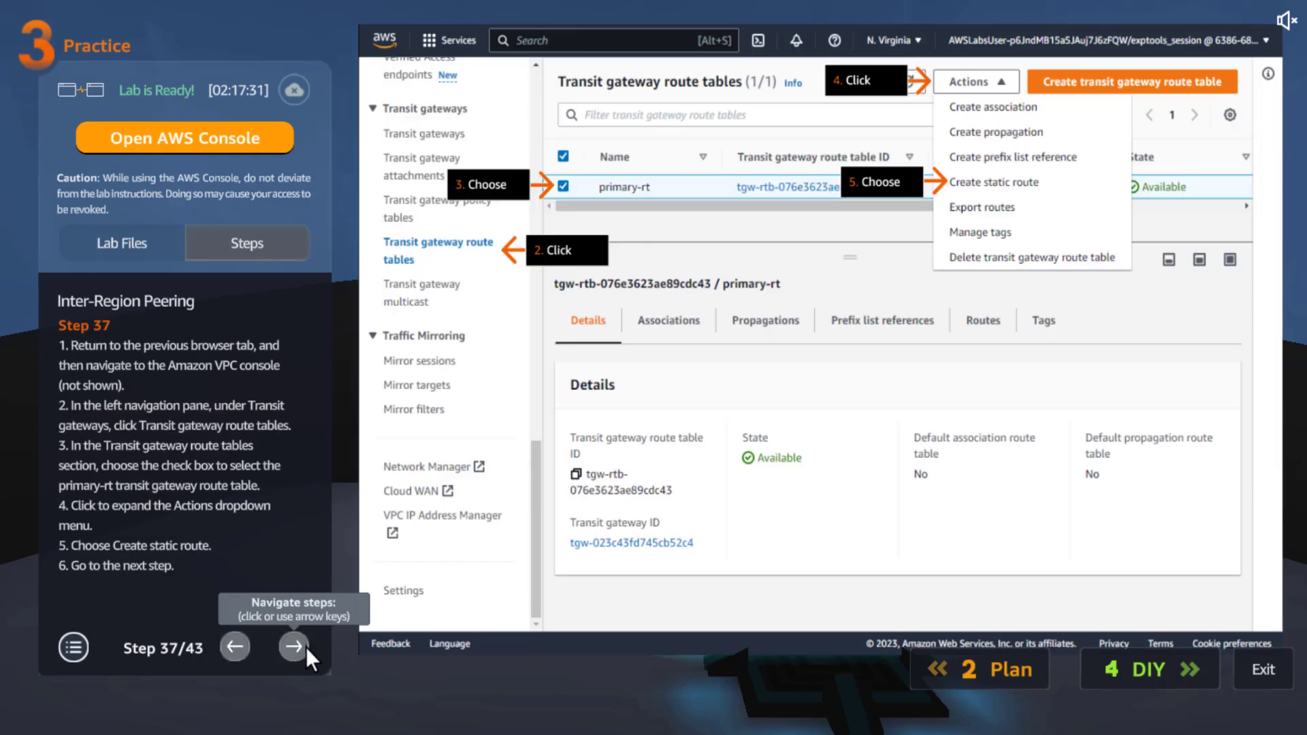
click(234, 647)
scroll(317, 504, down, 5)
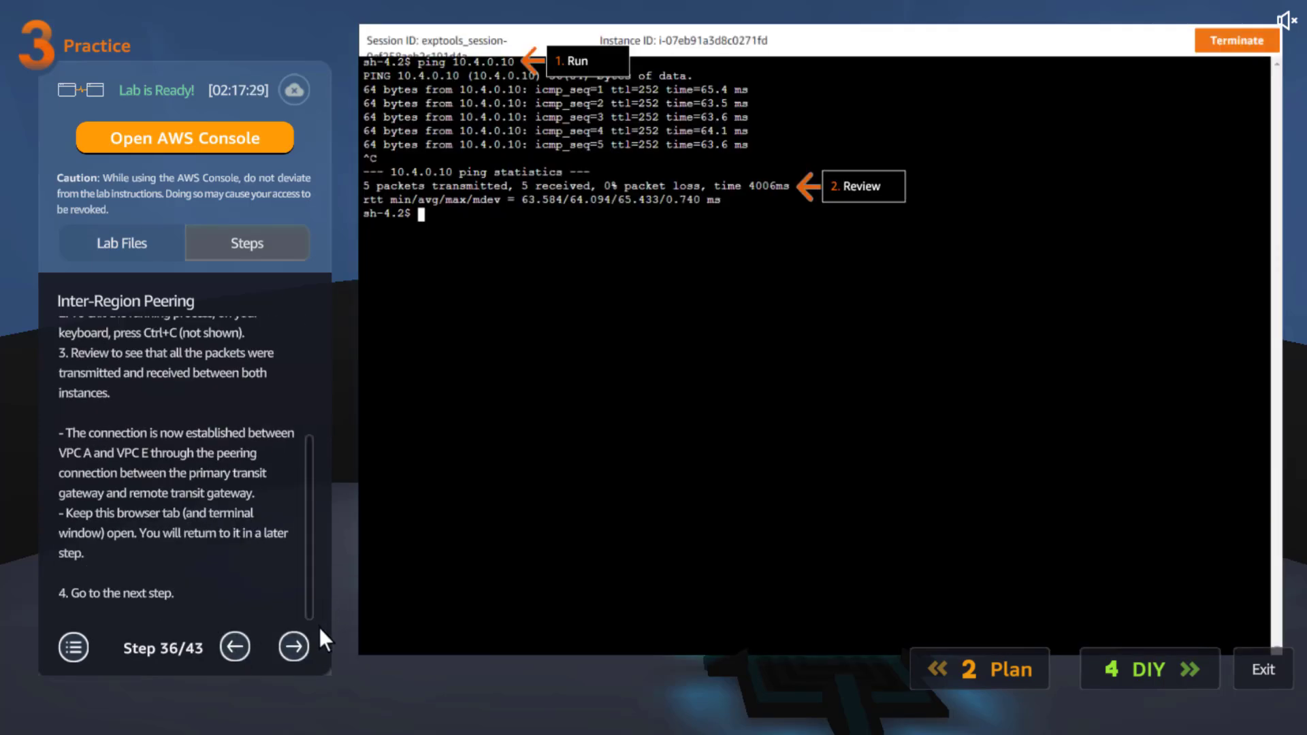
click(293, 648)
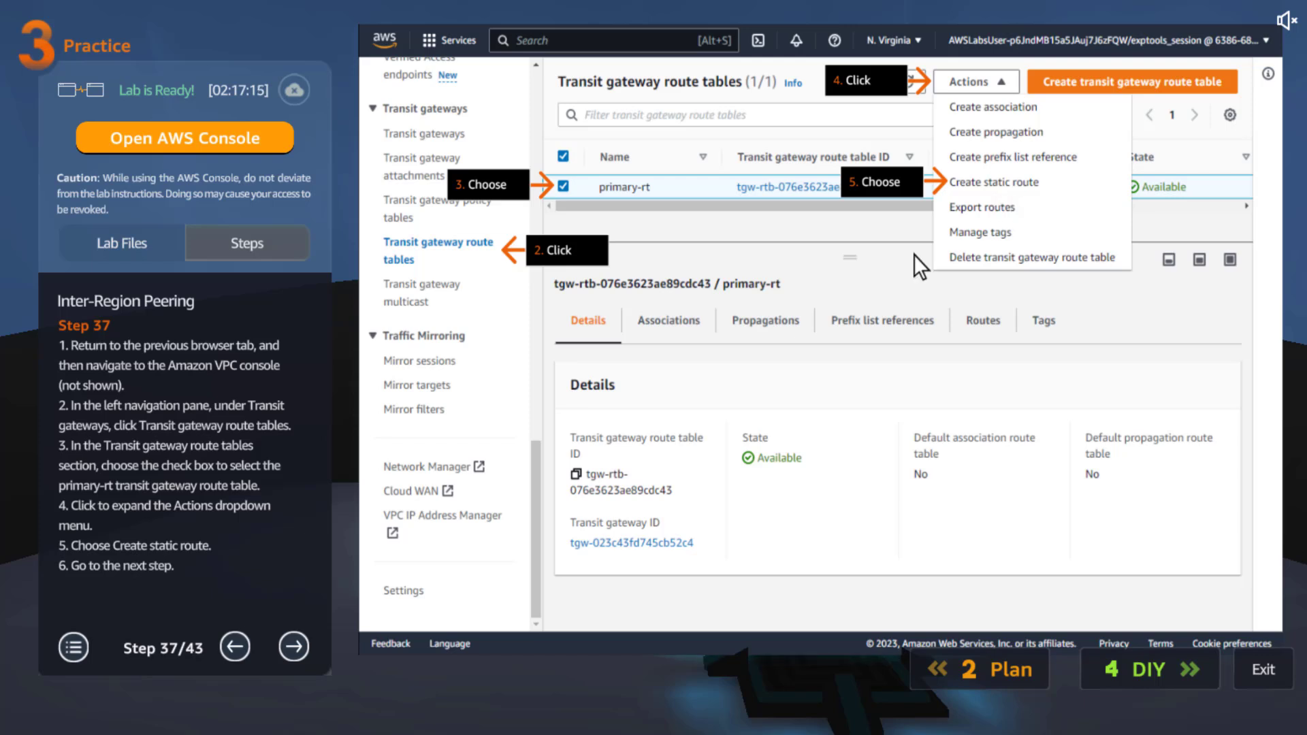
- Read lab step 38 on creating a Blackhole static route, highlighting the CIDR 10.1.0.0/24 in its instructions
click(293, 645)
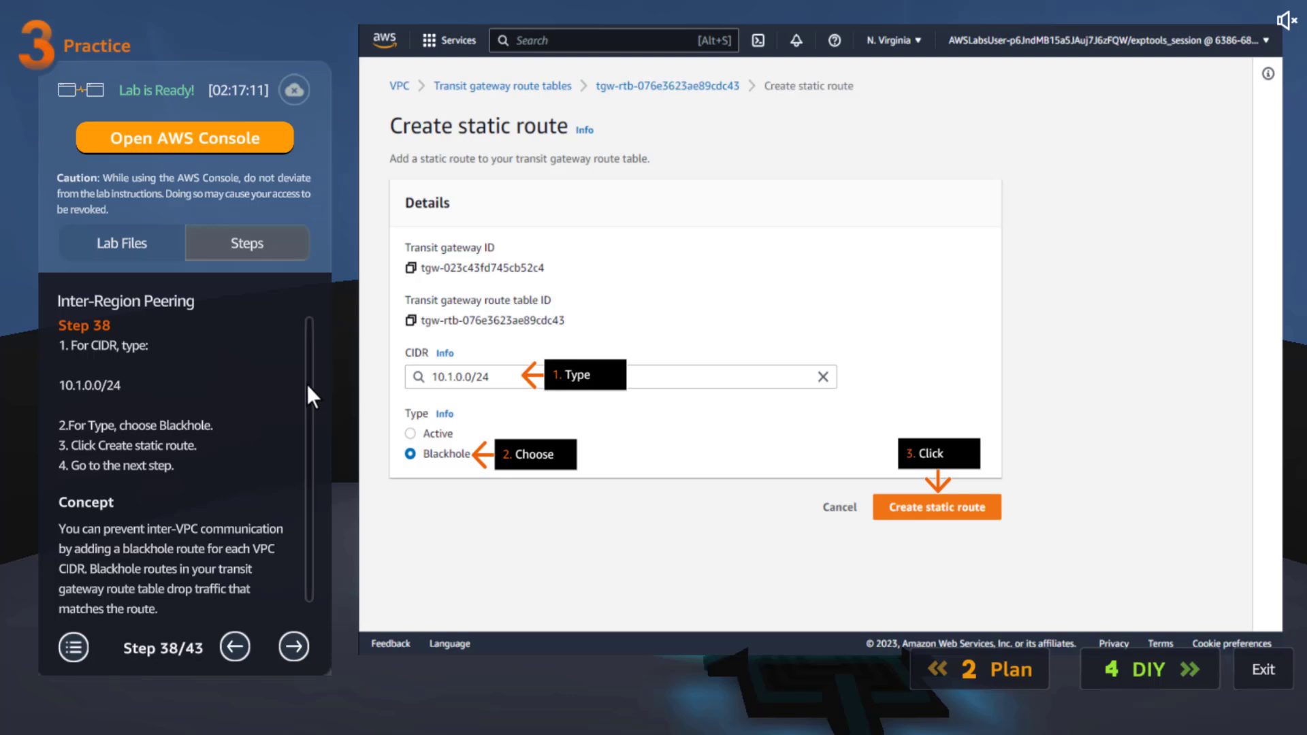
scroll(315, 509, down, 1)
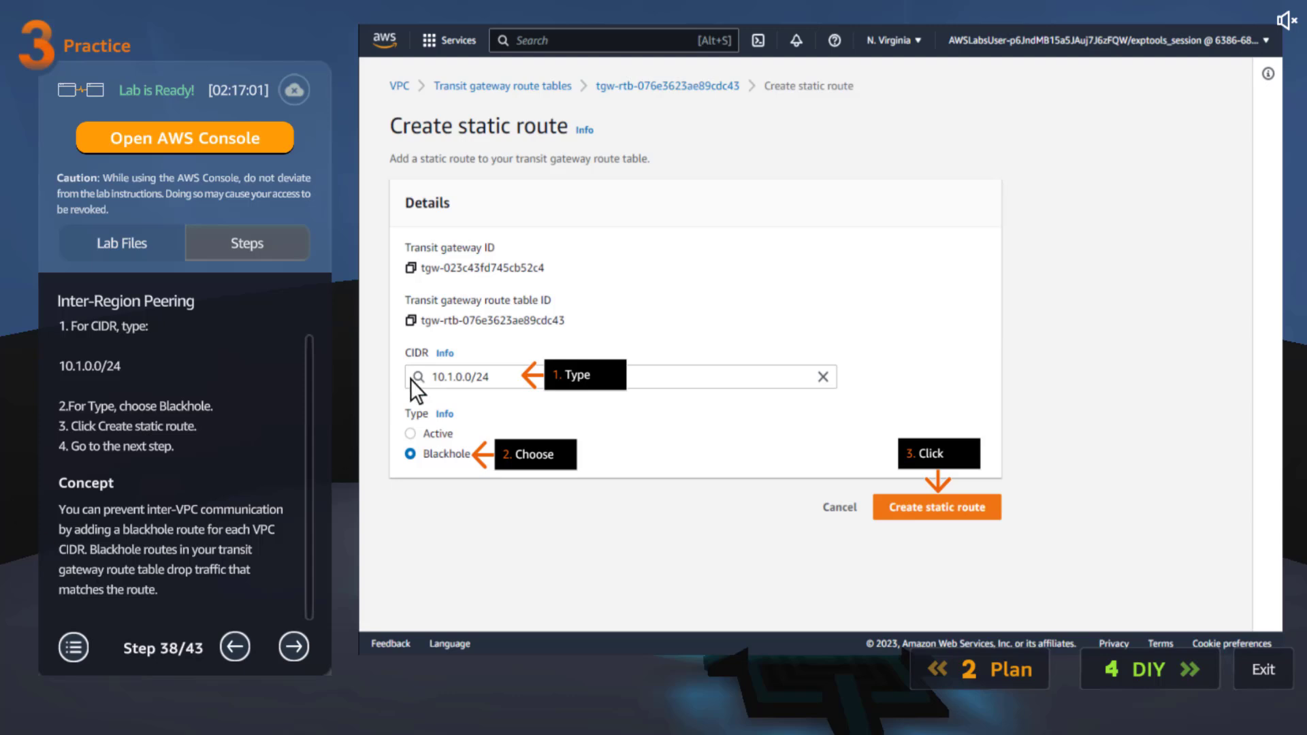
click(93, 367)
drag(62, 364, 157, 364)
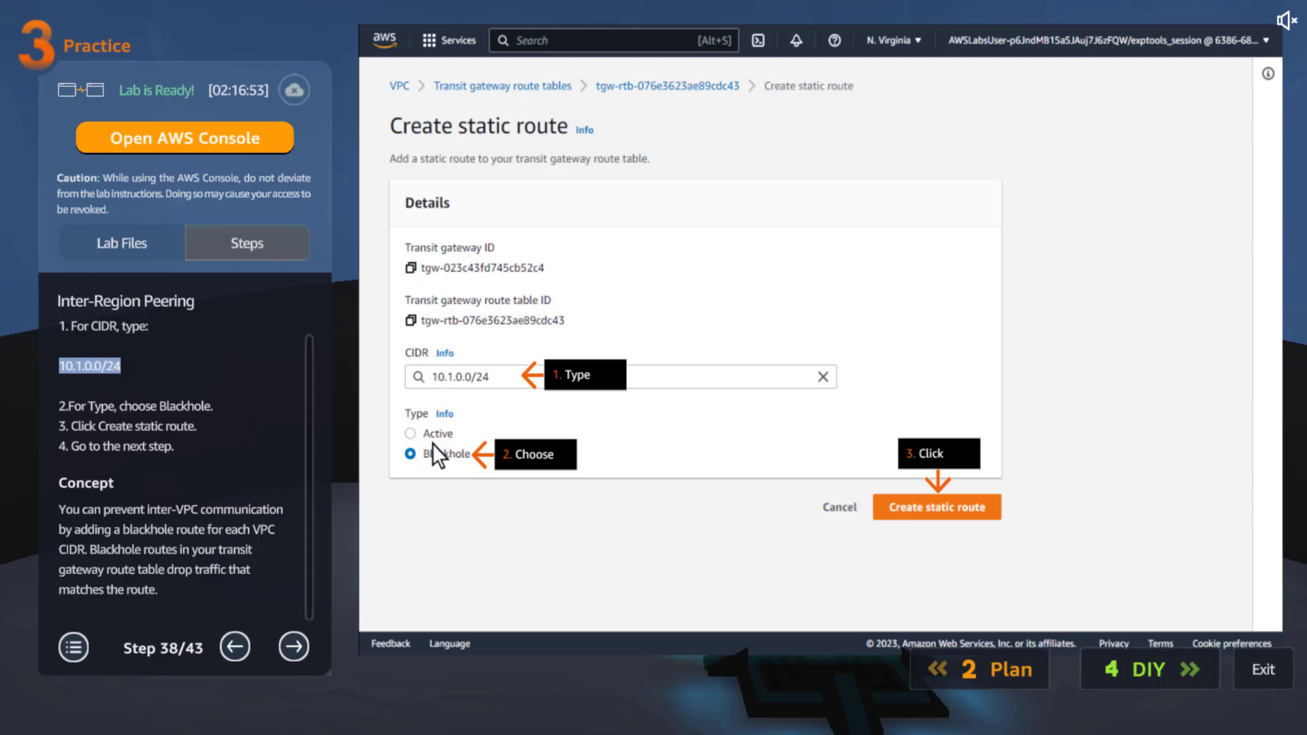
click(309, 516)
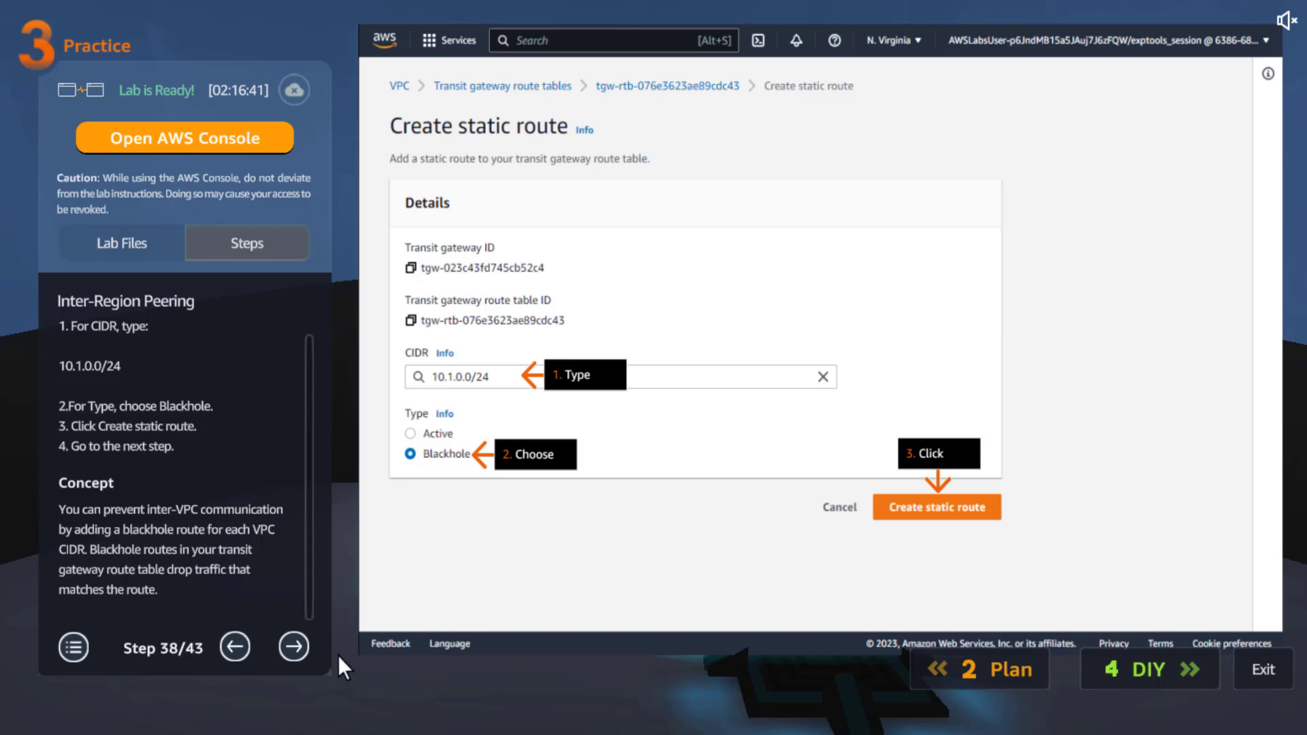
- Read lab steps 39 and 40 on creating another Blackhole static route, highlight its CIDR 10.3.0.0/24, and advance to step 41
click(297, 645)
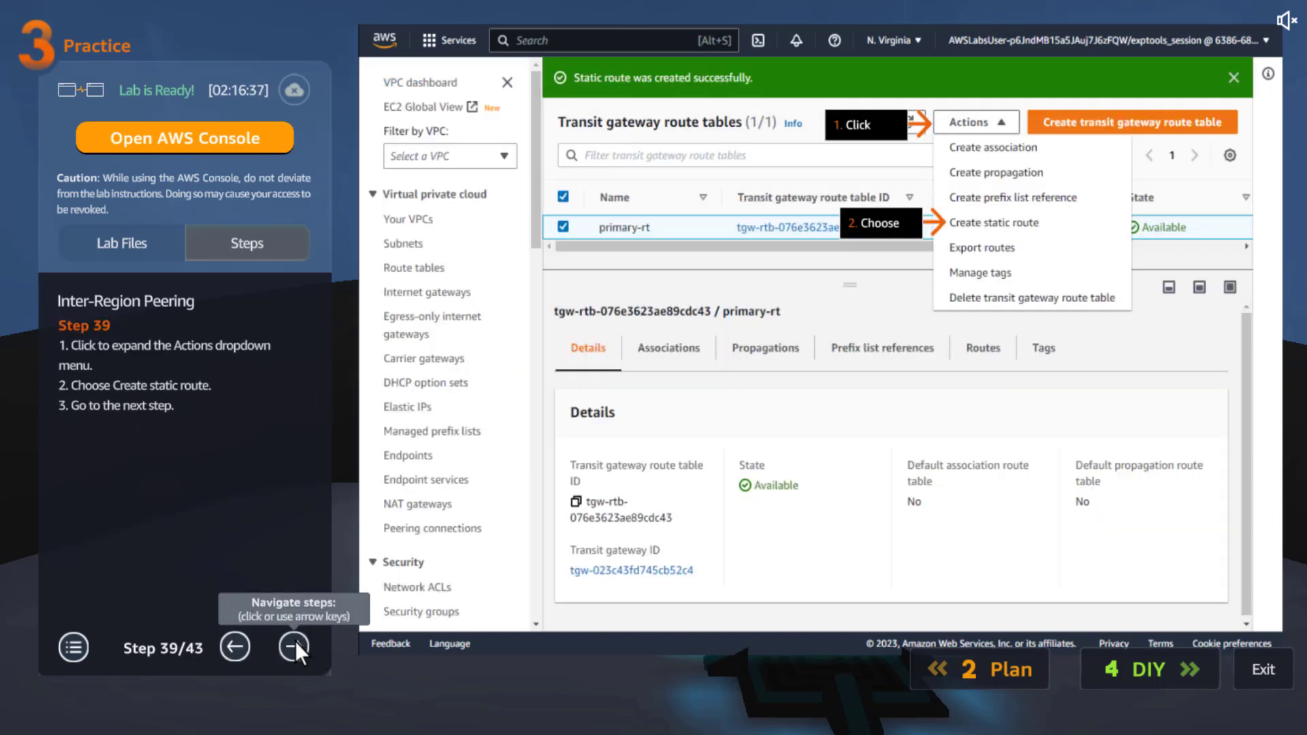
click(296, 645)
triple_click(79, 382)
drag(84, 381, 101, 381)
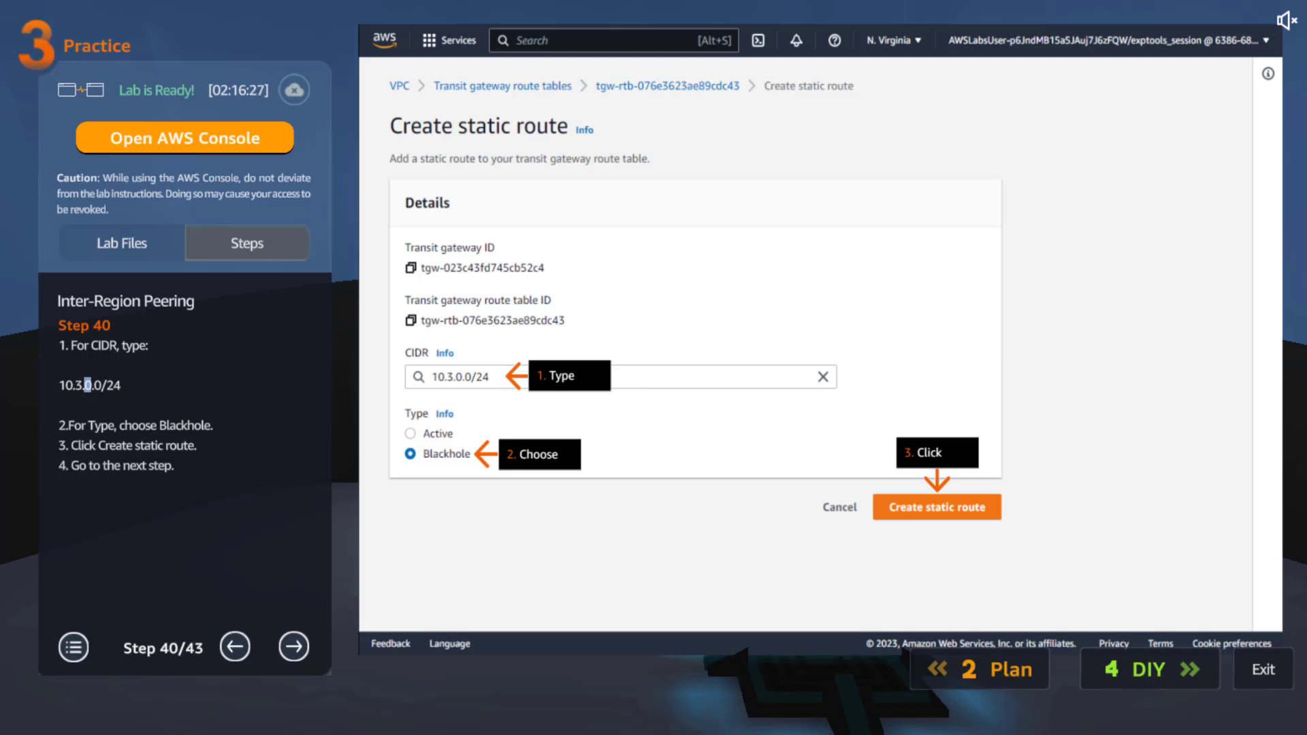
click(295, 648)
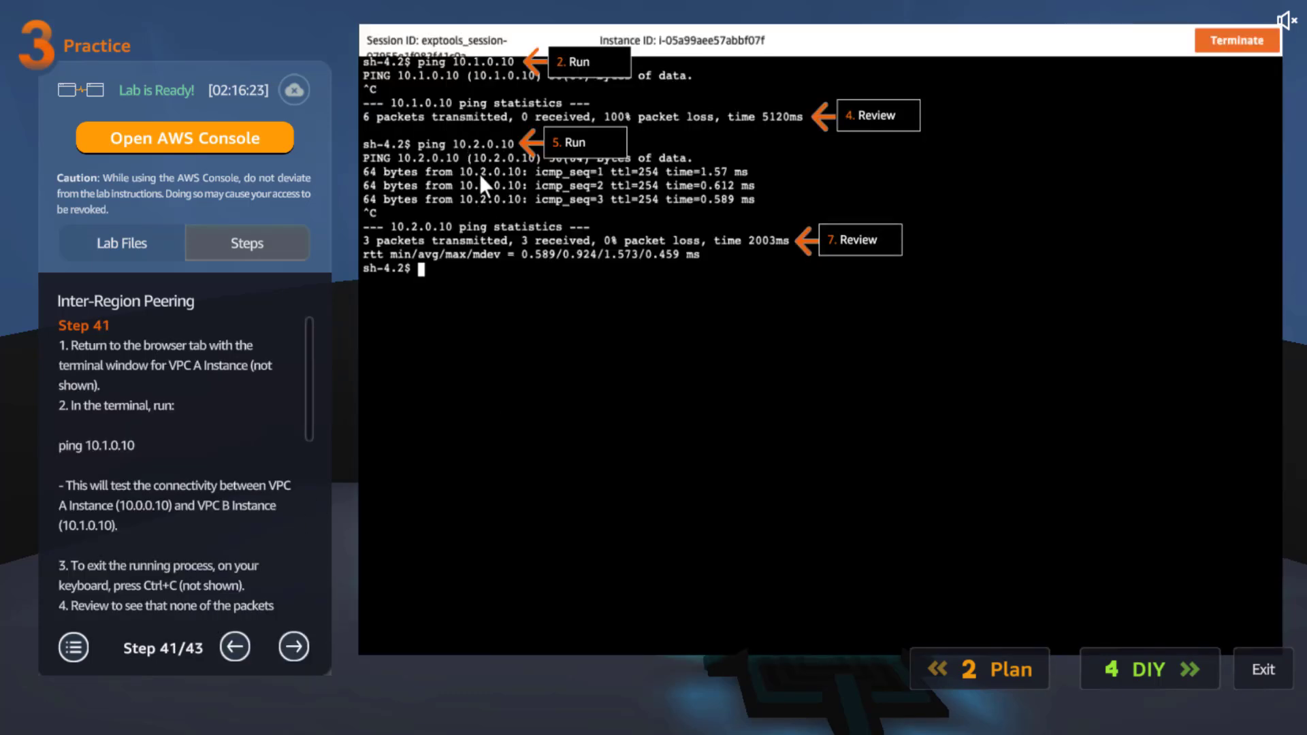
- Read lab steps 41 and 42 on pinging the other VPC instances from VPC A Instance, and advance to step 43
drag(310, 393, 305, 611)
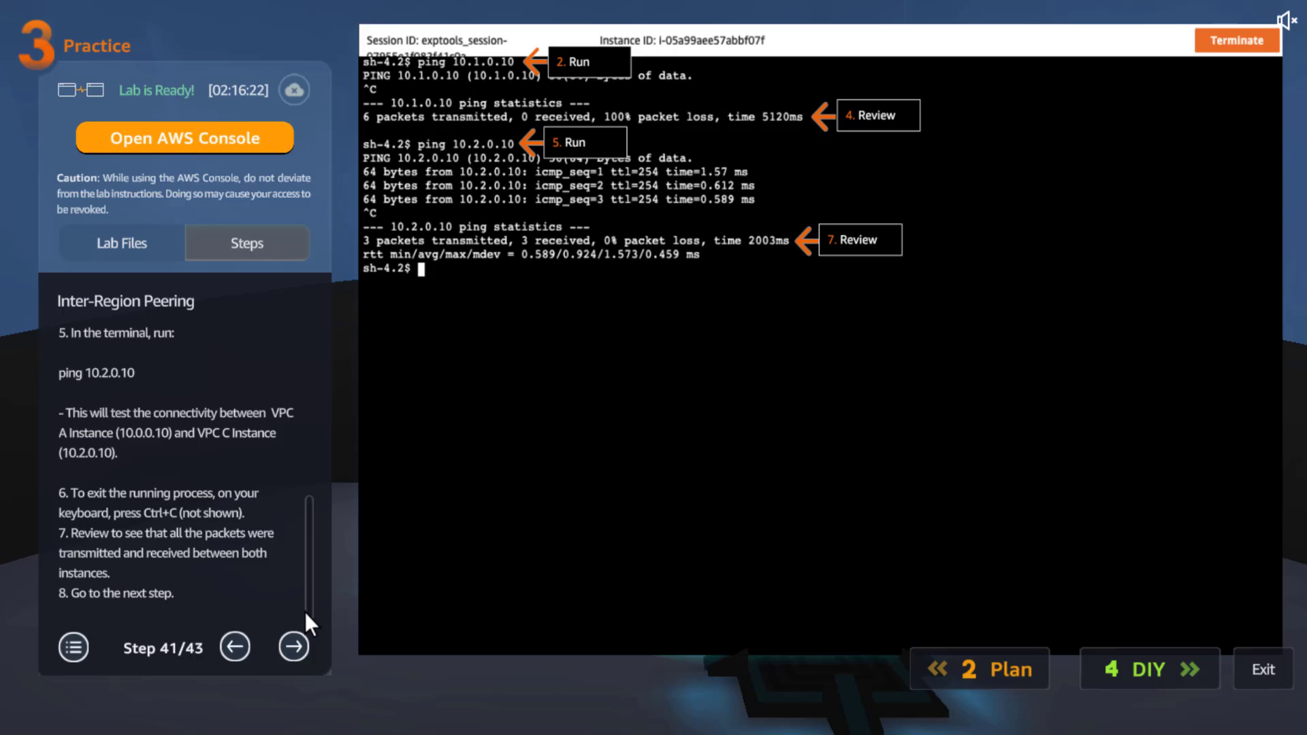
click(294, 646)
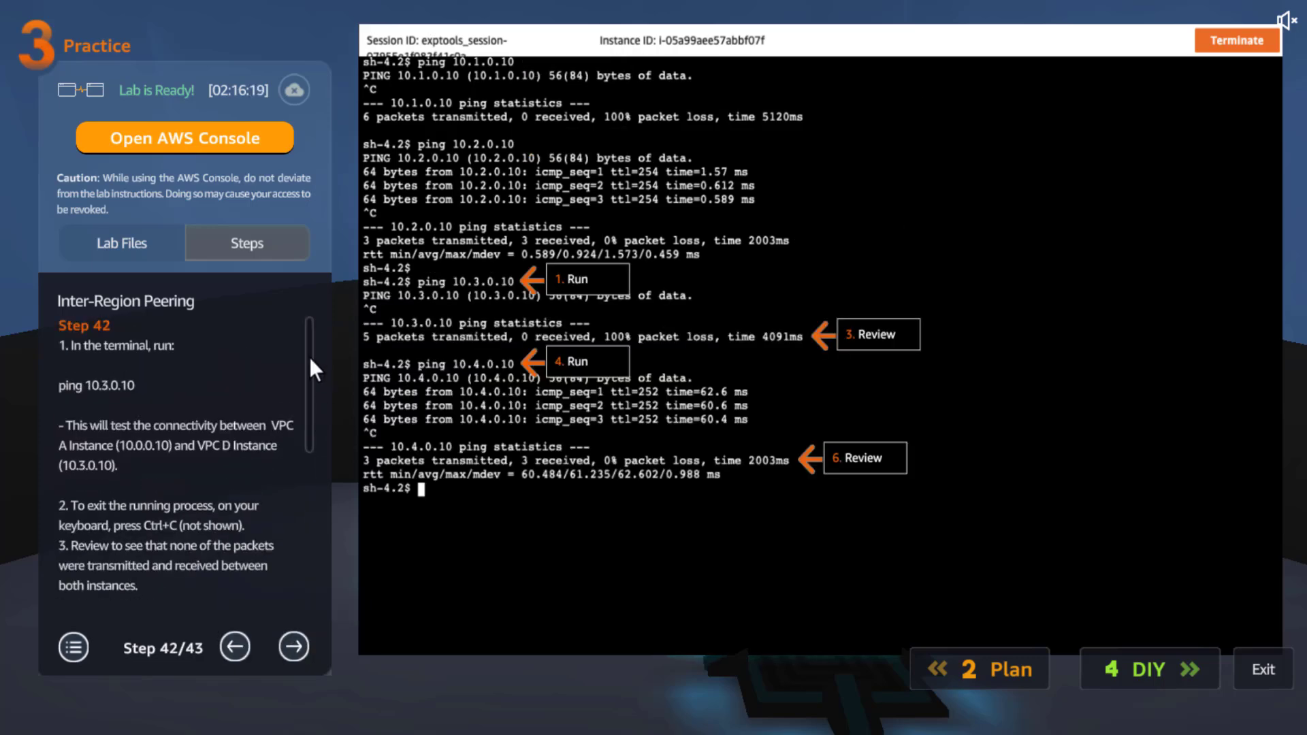
drag(309, 356, 295, 573)
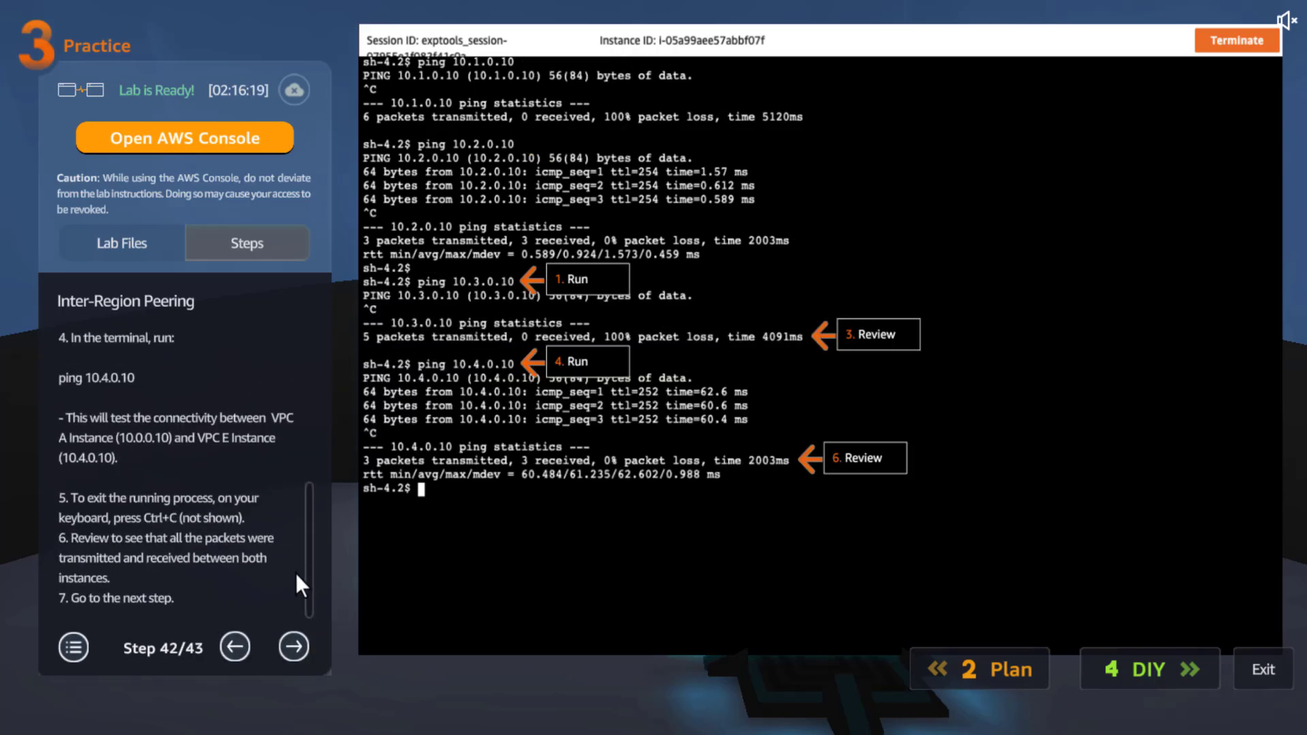
click(286, 645)
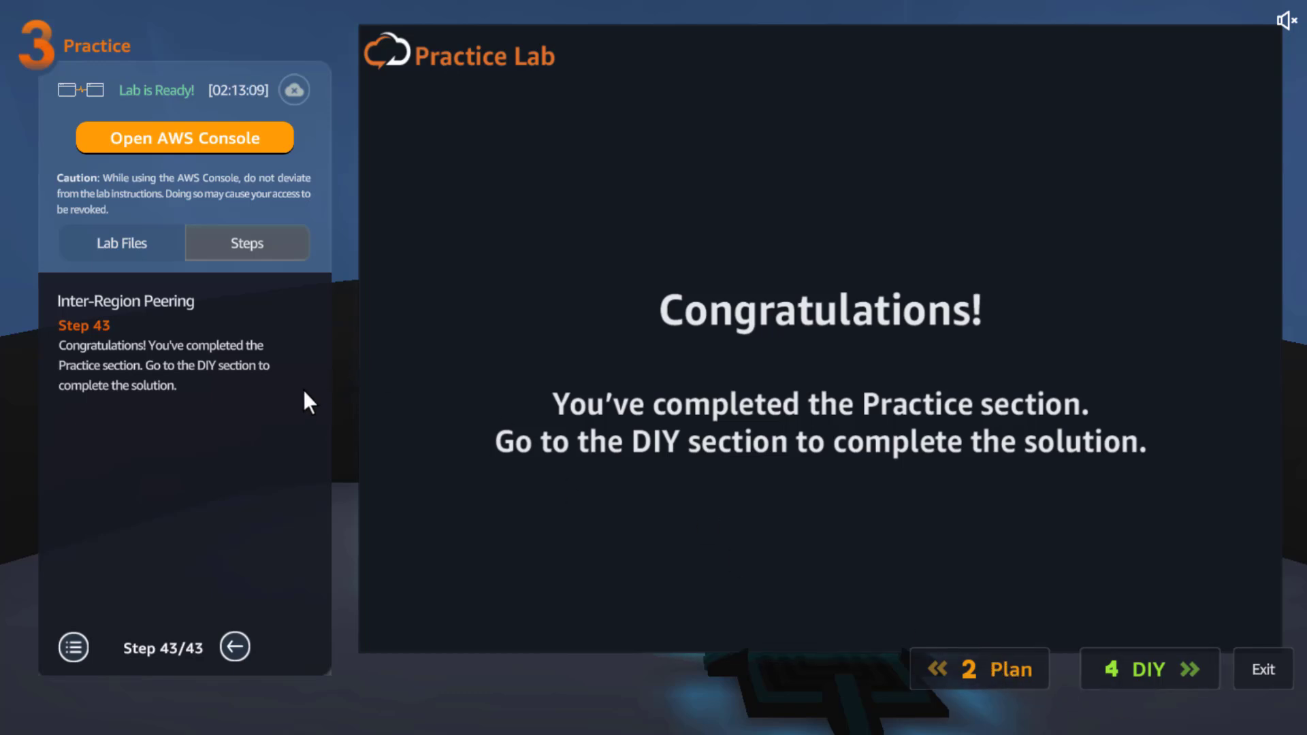
- Open the AWS Console from the lab and start a terminal session on VPC A Instance from the running EC2 instances
click(238, 144)
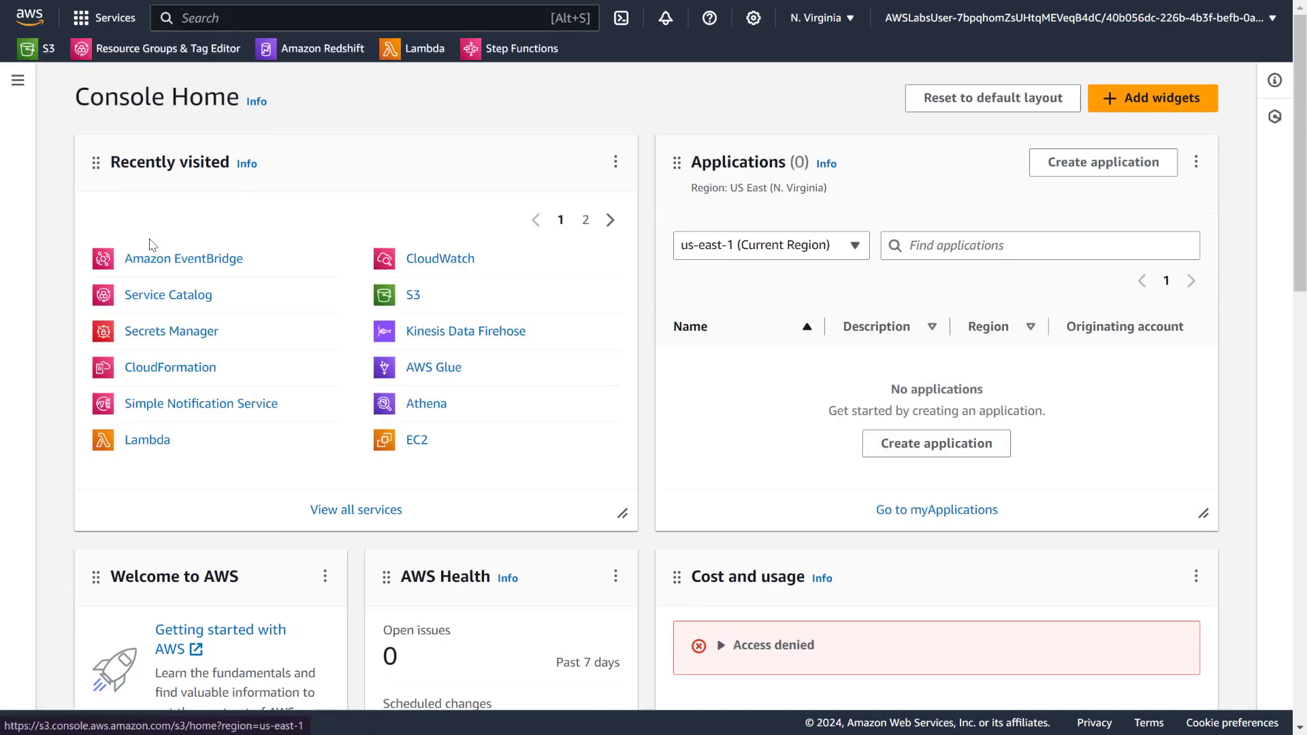
click(416, 440)
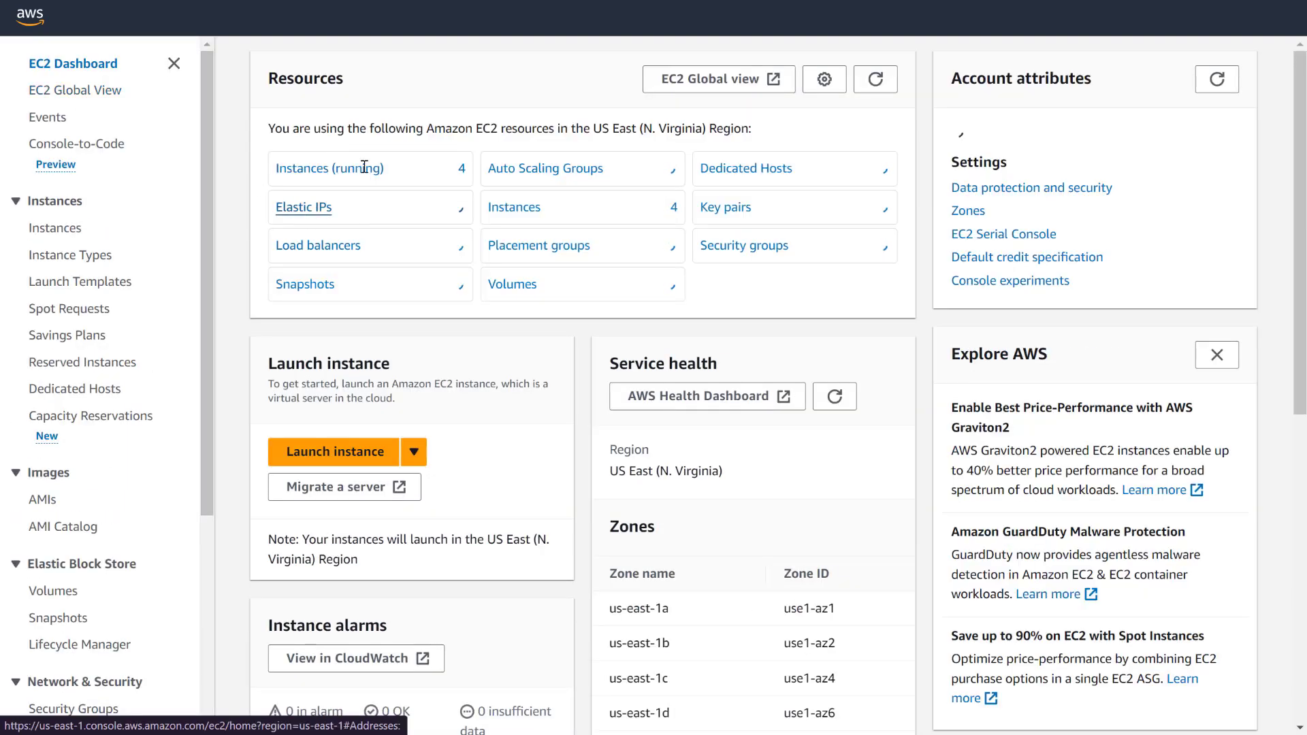
click(354, 171)
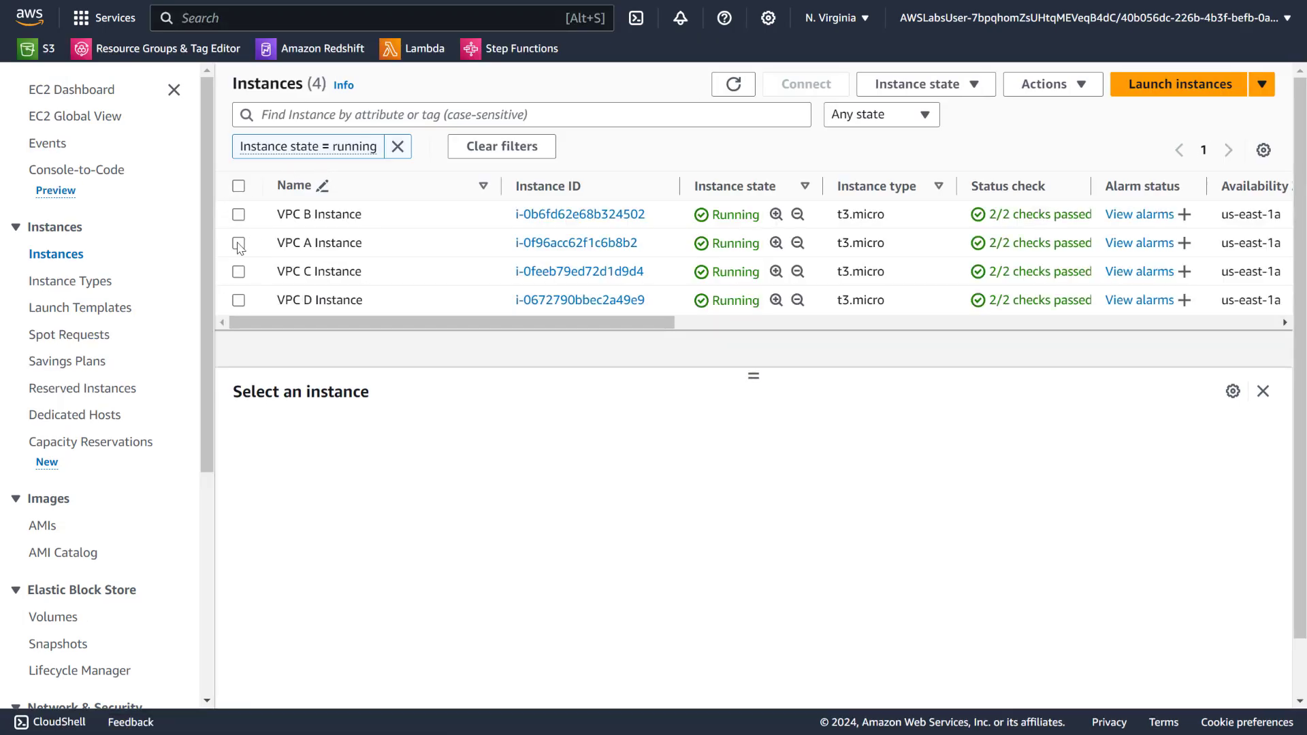
click(239, 245)
click(821, 91)
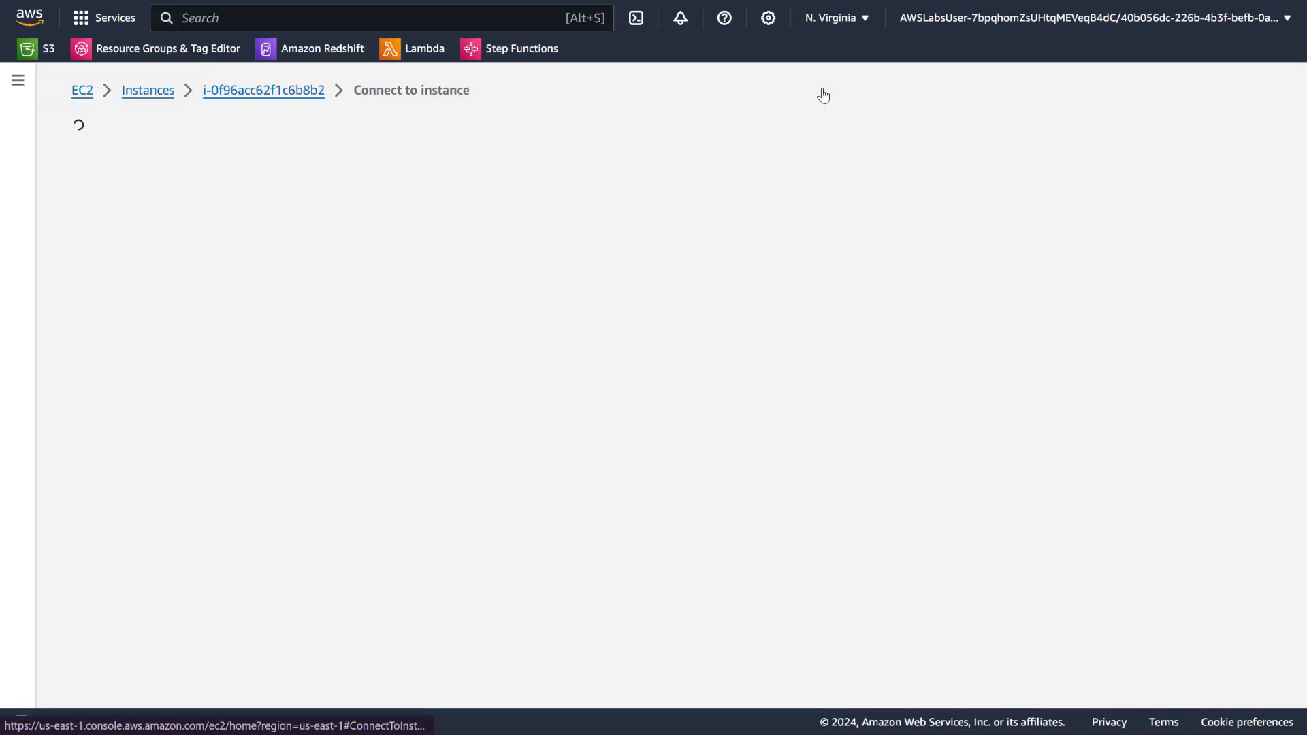
click(723, 431)
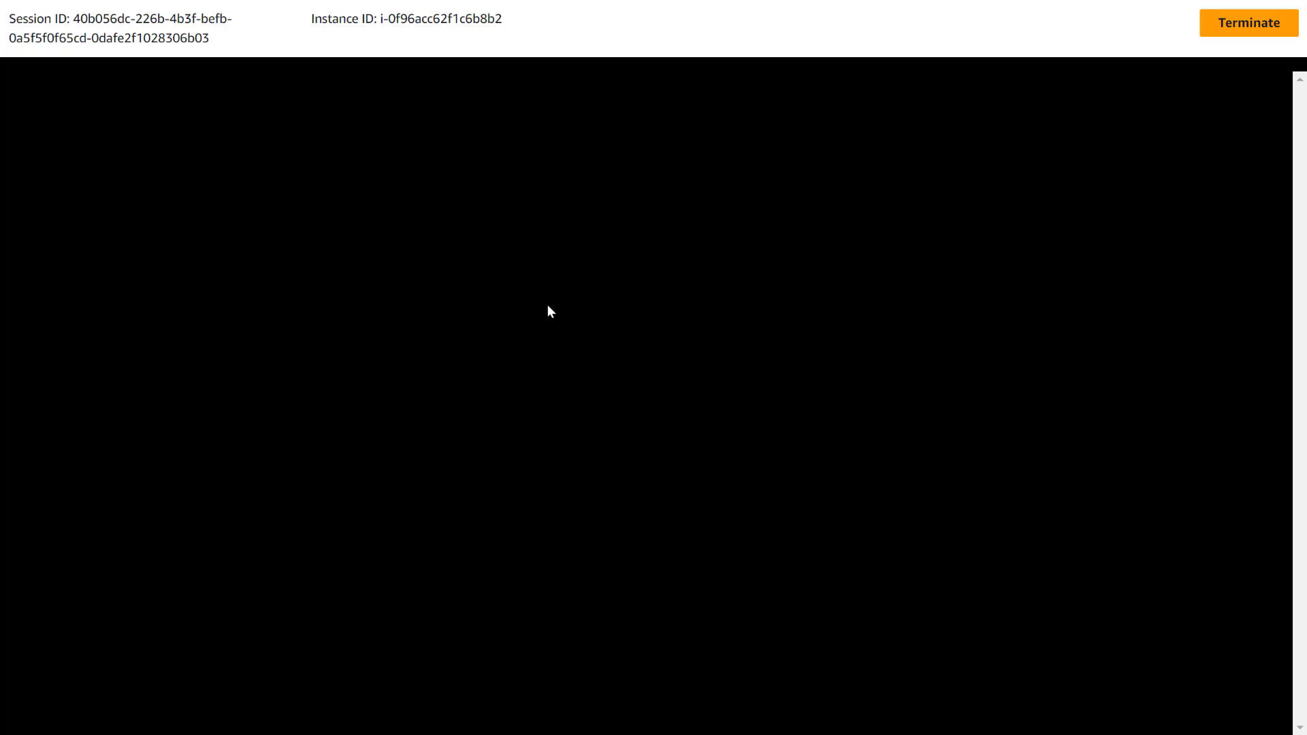
- Ping 10.1.0.10 from the VPC A Instance terminal, stopping after a few replies
text(ping 10.1.0.10)
key(Return)
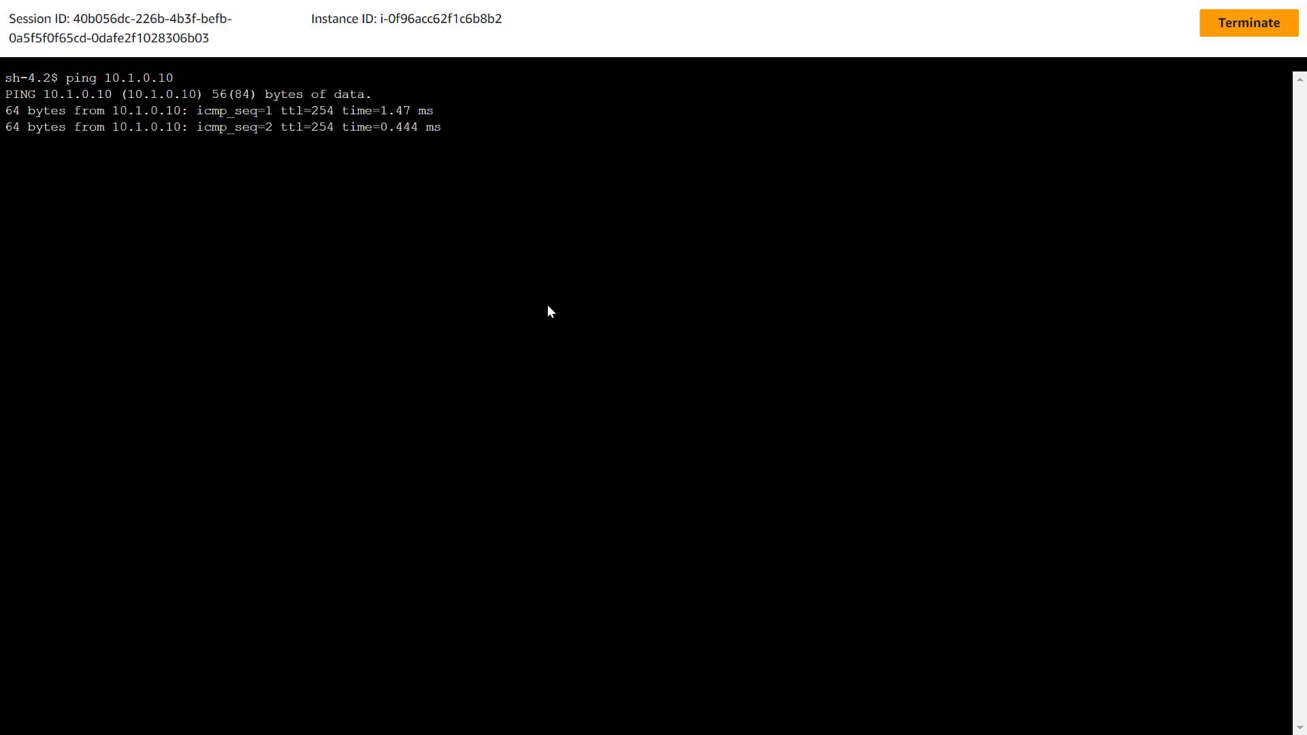
key(ctrl+c)
- Ping 10.2.0.10 from the VPC A Instance terminal by editing the previous command, and stop it after a few replies
key(Up)
key(Left)
key(Left)
key(Left)
key(Left)
key(Left)
key(Left)
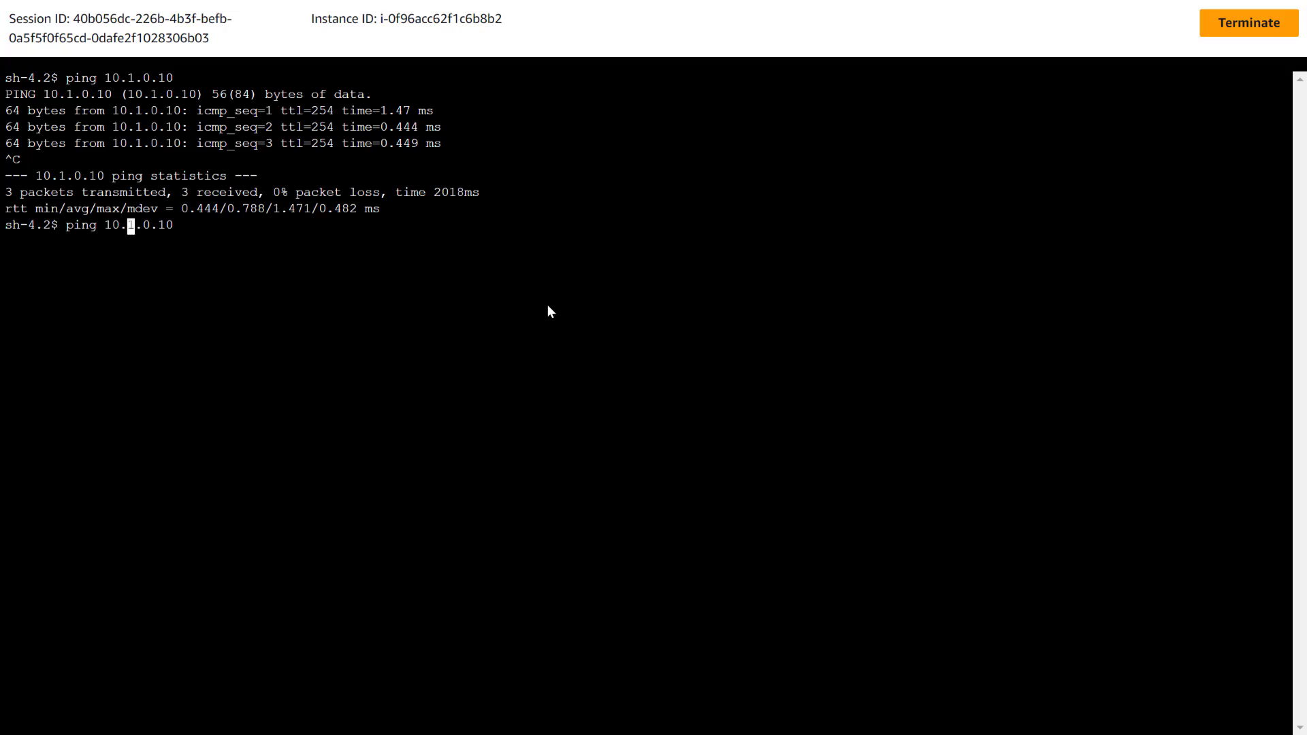
key(Delete)
text(2)
key(Return)
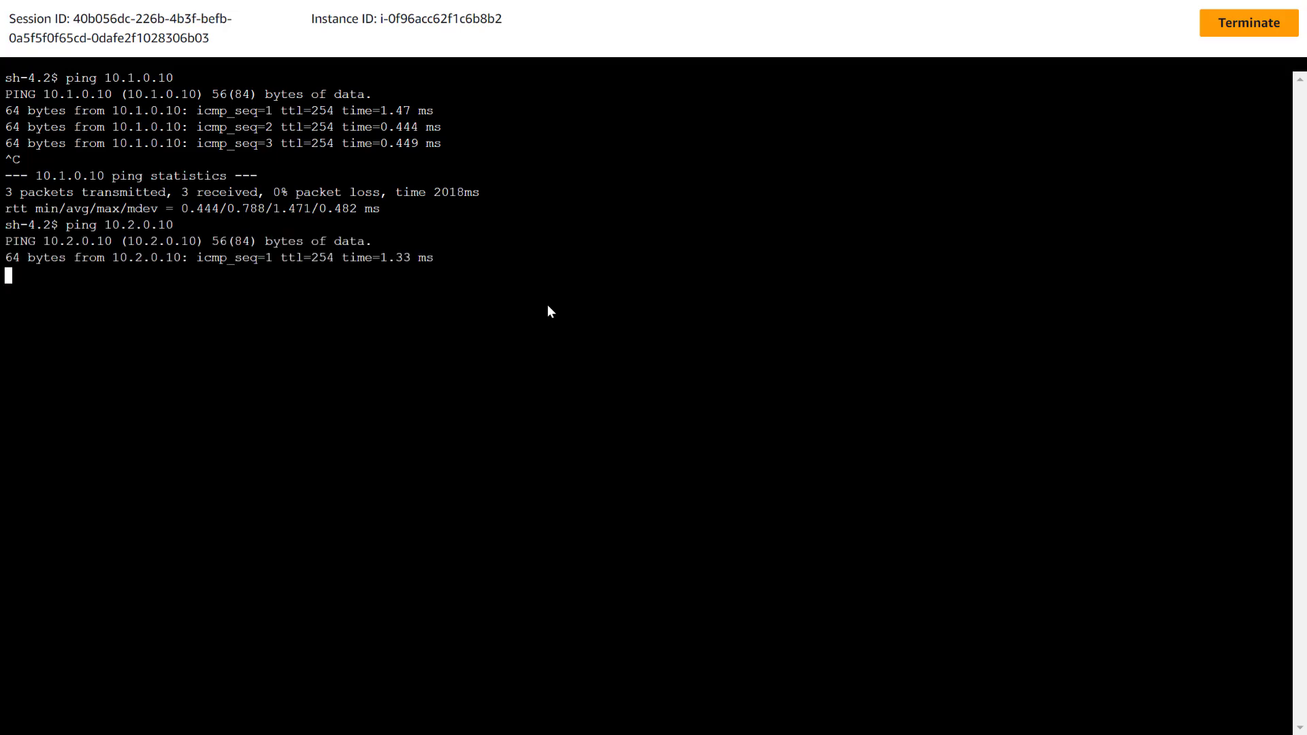
key(ctrl+c)
- Ping 10.3.0.10 from the VPC A Instance terminal by editing the previous command, and stop it after a few replies
key(Up)
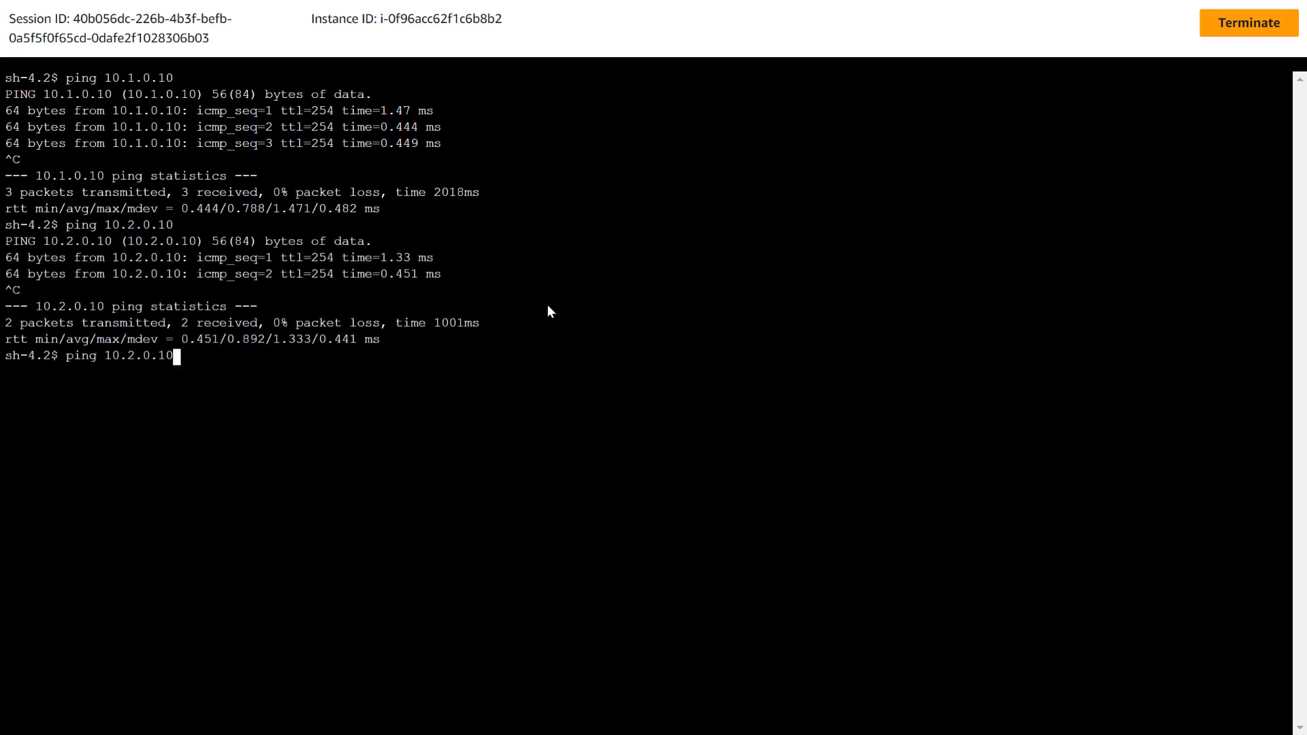
key(Left)
key(Left)
key(Left)
key(Left)
key(Left)
key(BackSpace)
text(3)
key(Return)
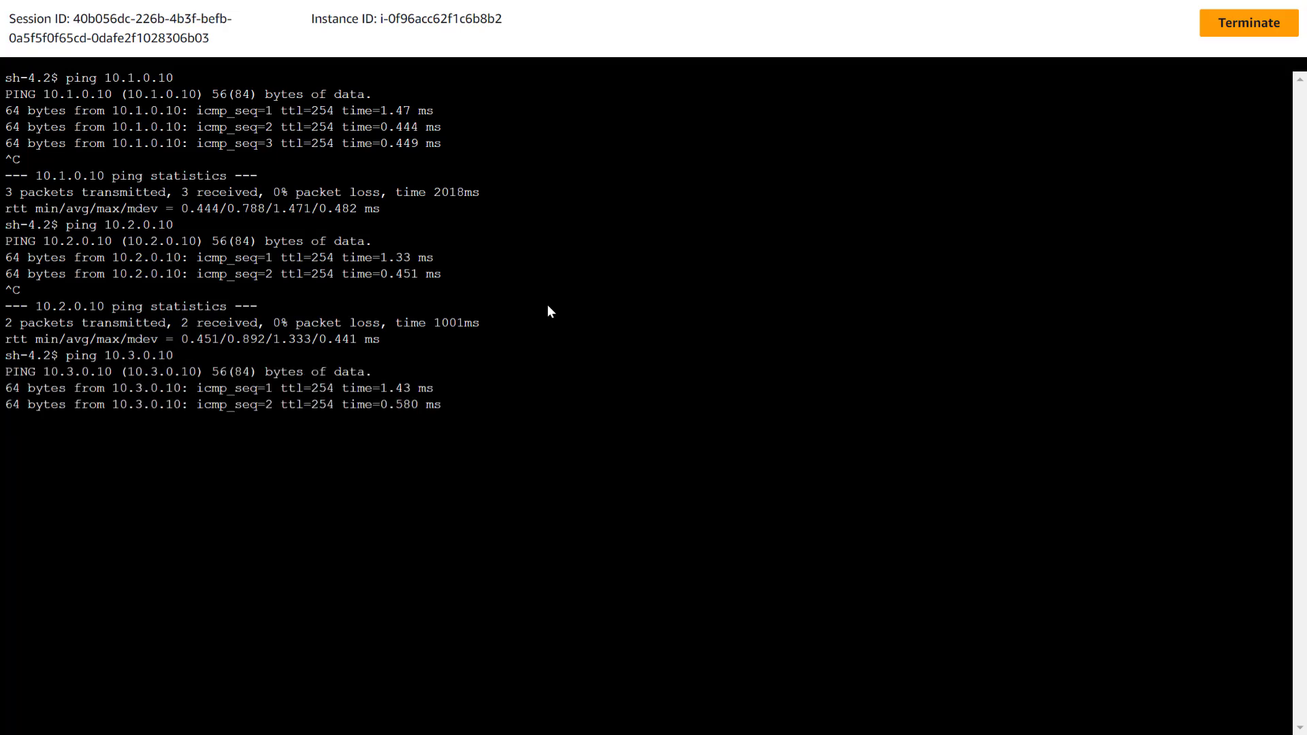
key(ctrl+c)
- Try to ping 10.4.0.10 from the VPC A Instance terminal, stop the command and clear the terminal
key(Up)
key(Left)
key(Left)
key(Left)
key(Left)
key(Left)
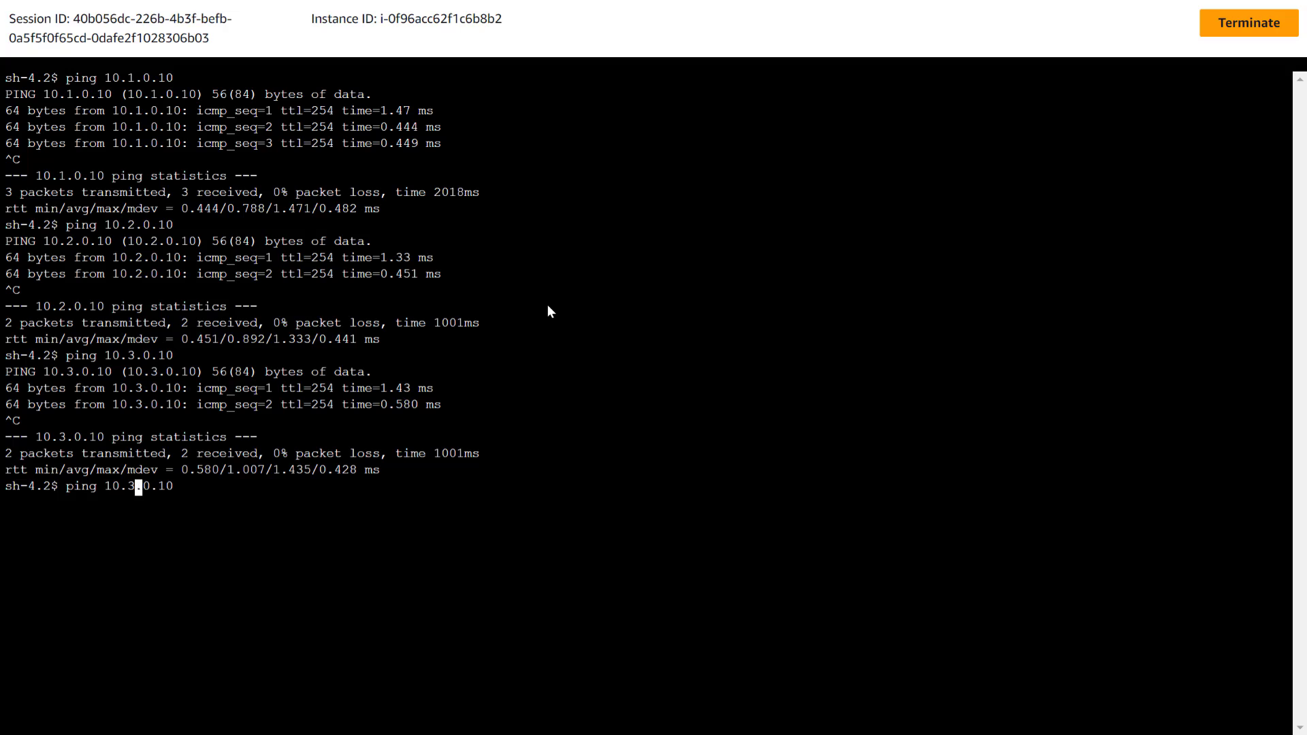
key(BackSpace)
text(4)
key(Return)
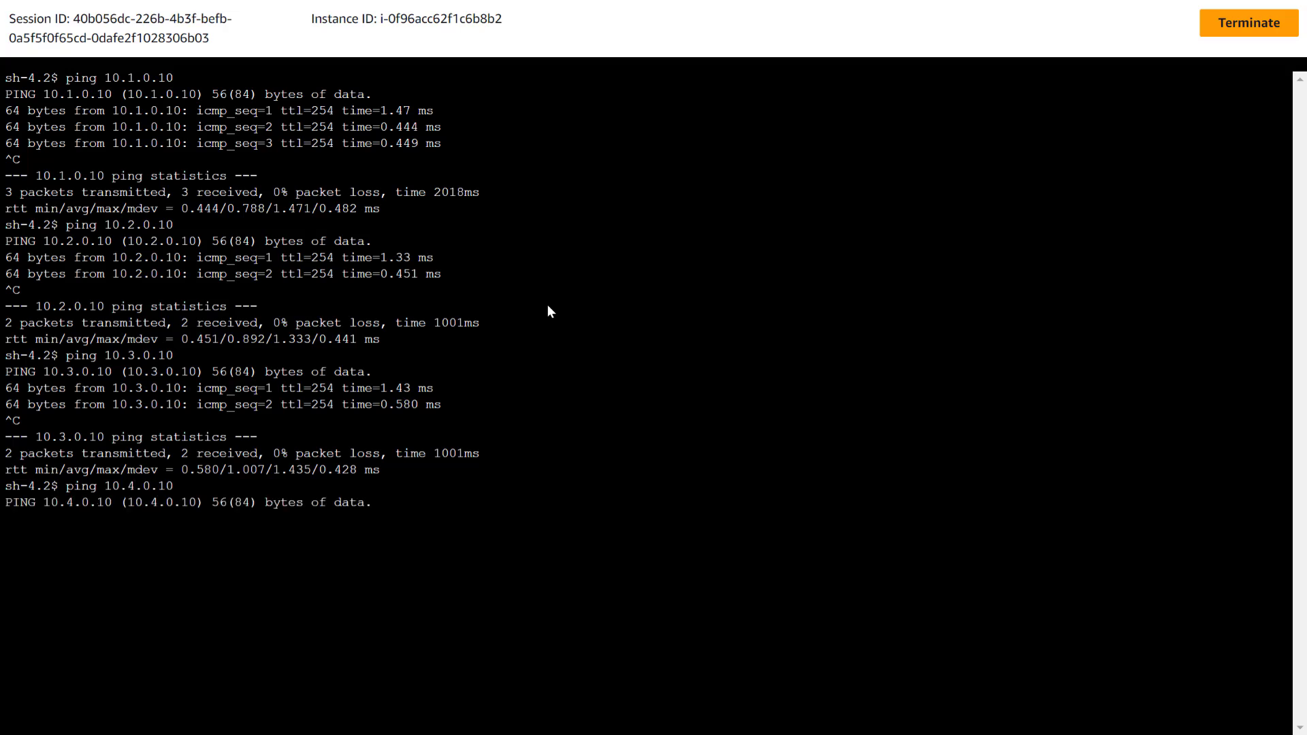
key(ctrl+c)
key(ctrl+c)
key(ctrl+l)
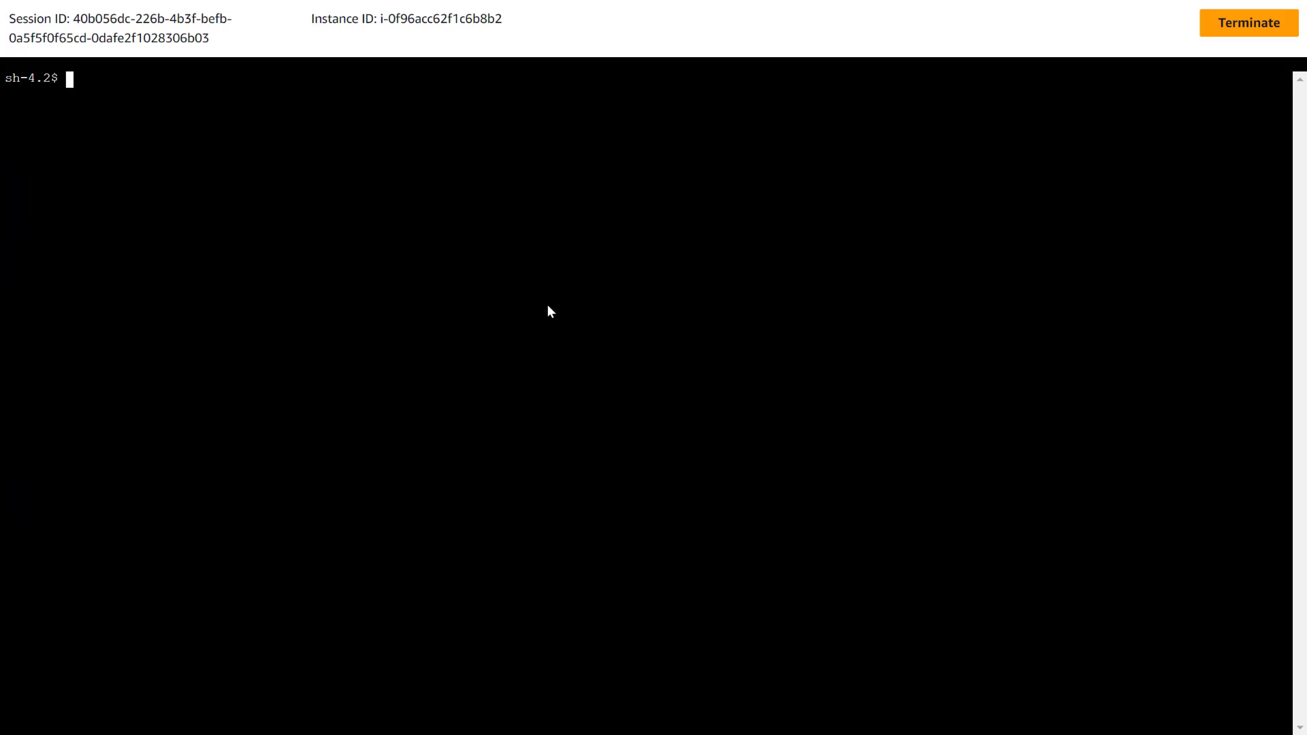
- Return to the EC2 instances list and switch the console Region to US West (Oregon)
key(ctrl+shift+Tab)
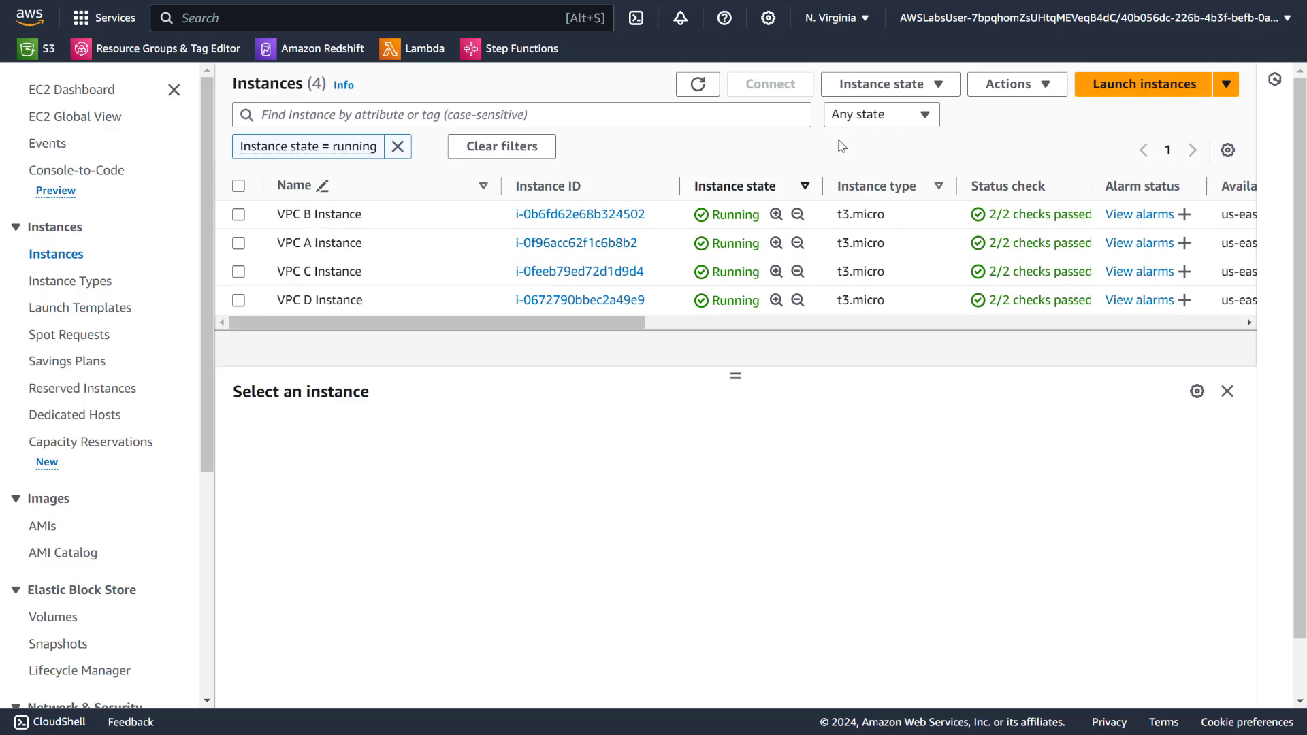
click(856, 17)
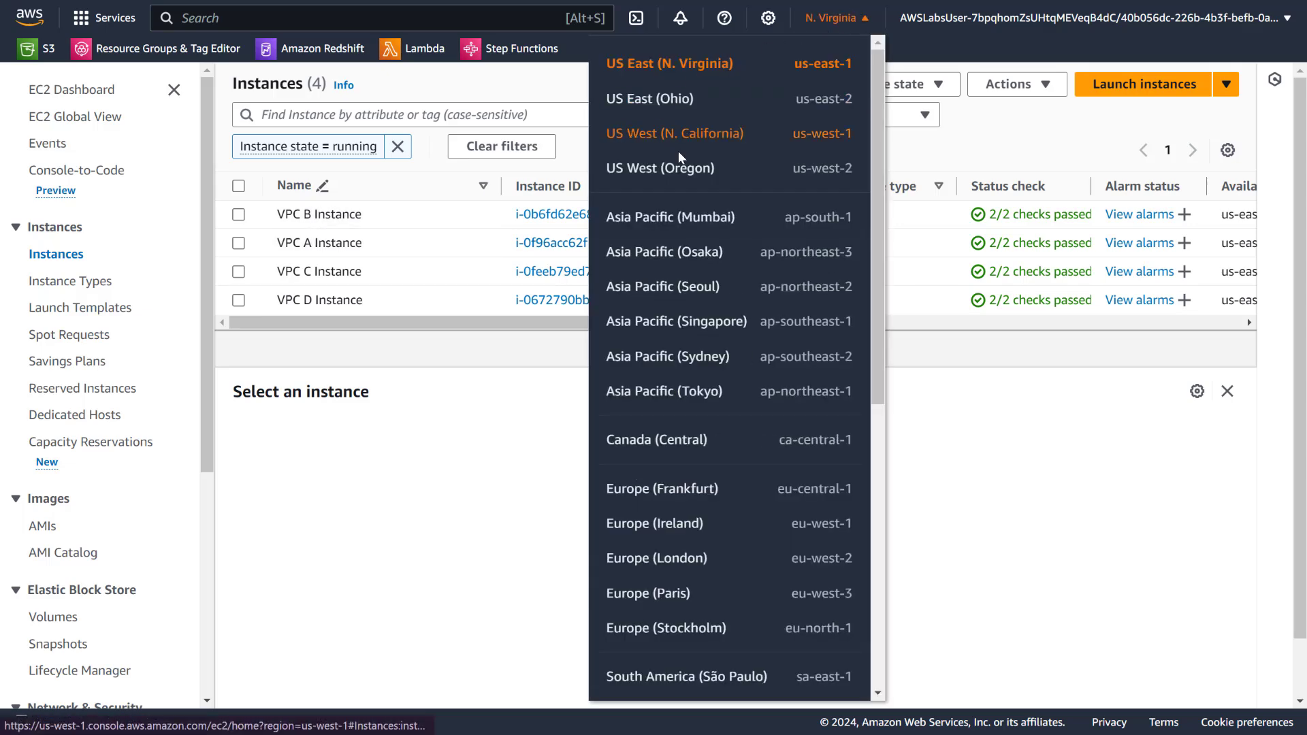
click(680, 177)
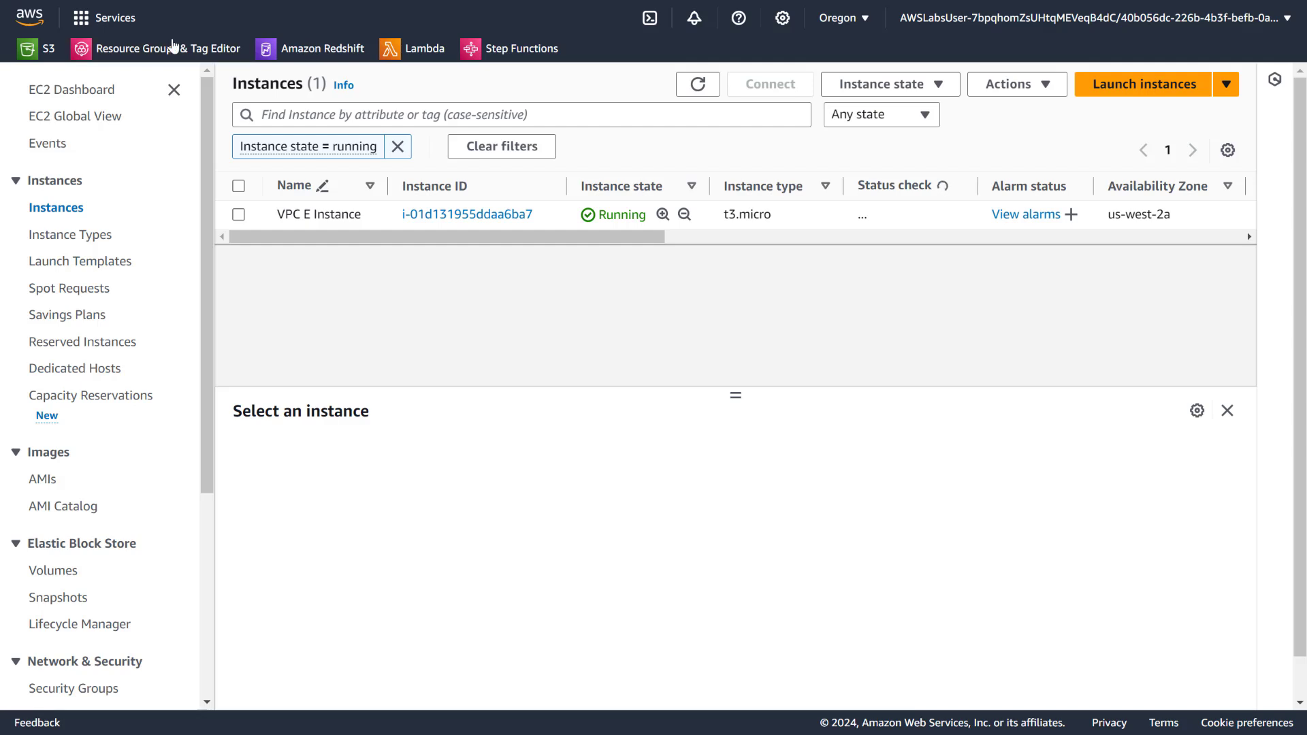
- Open the VPC service's transit gateways list in Oregon, select remote-tgw and highlight its transit gateway ID
click(446, 26)
text(vpc)
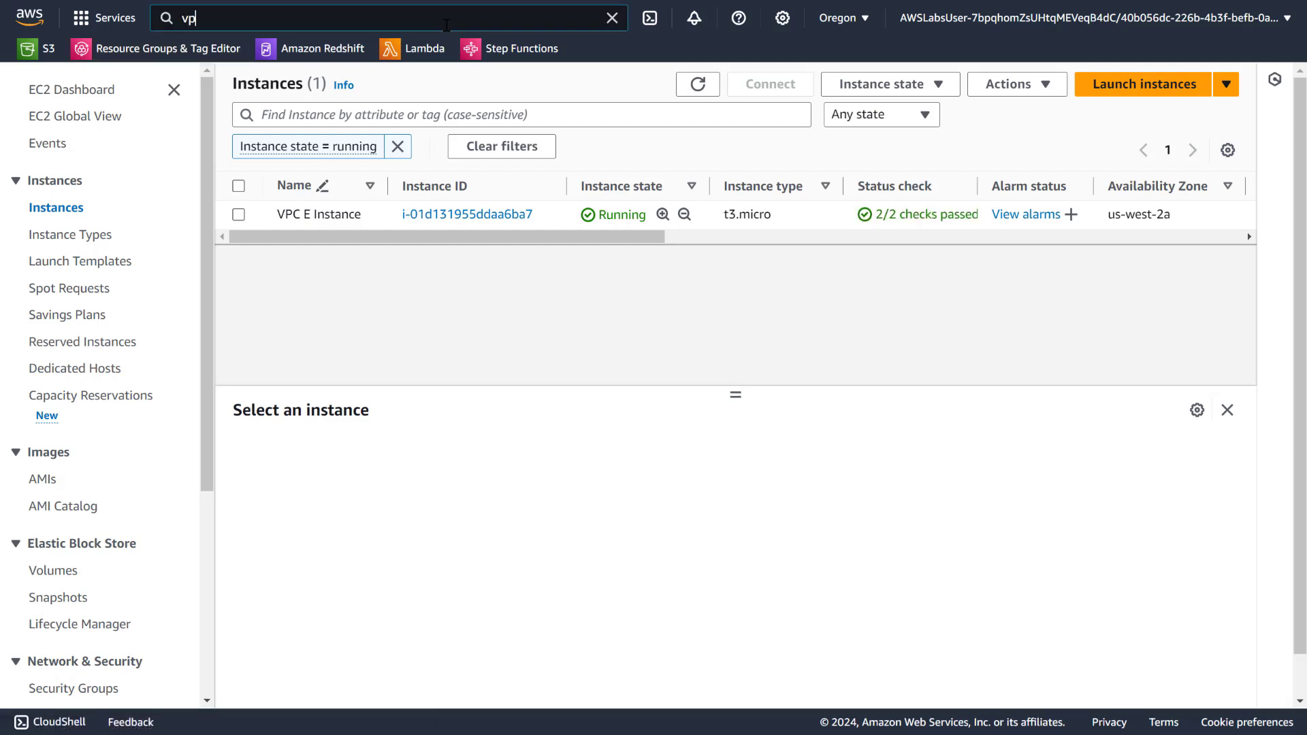
mouse_move(438, 159)
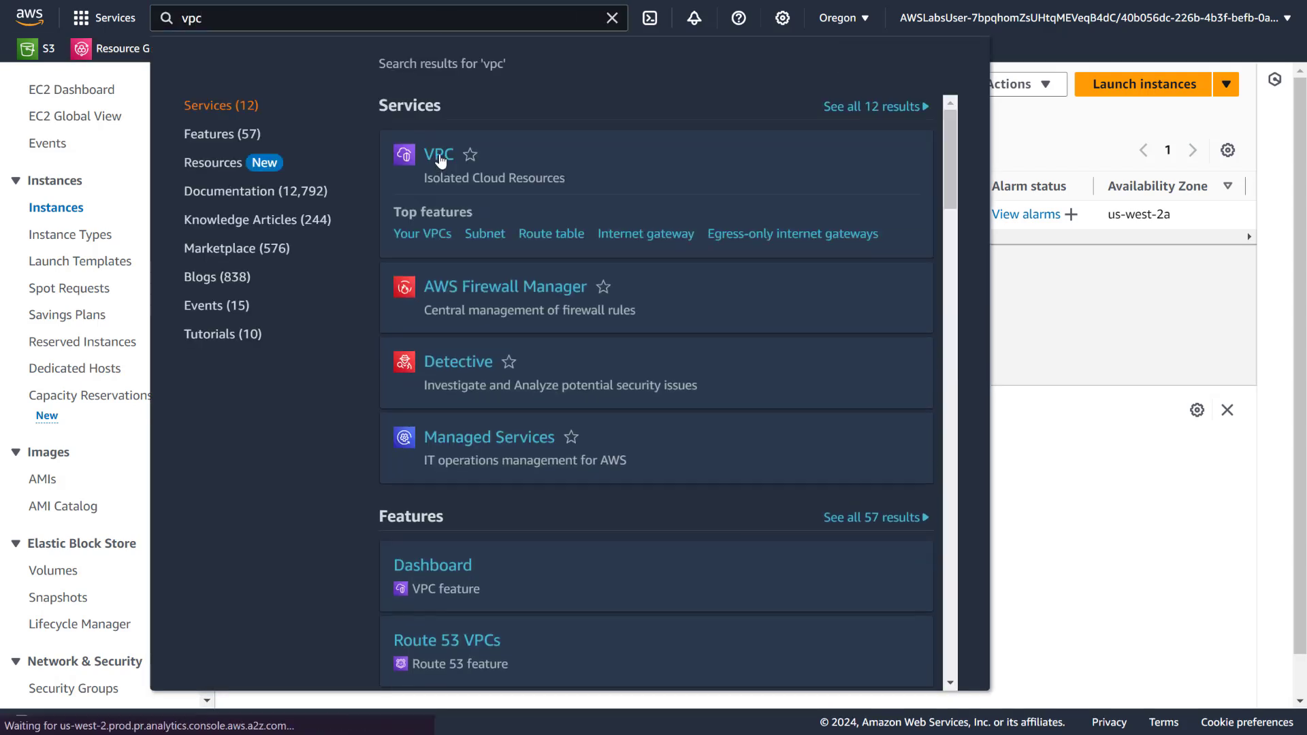
click(439, 142)
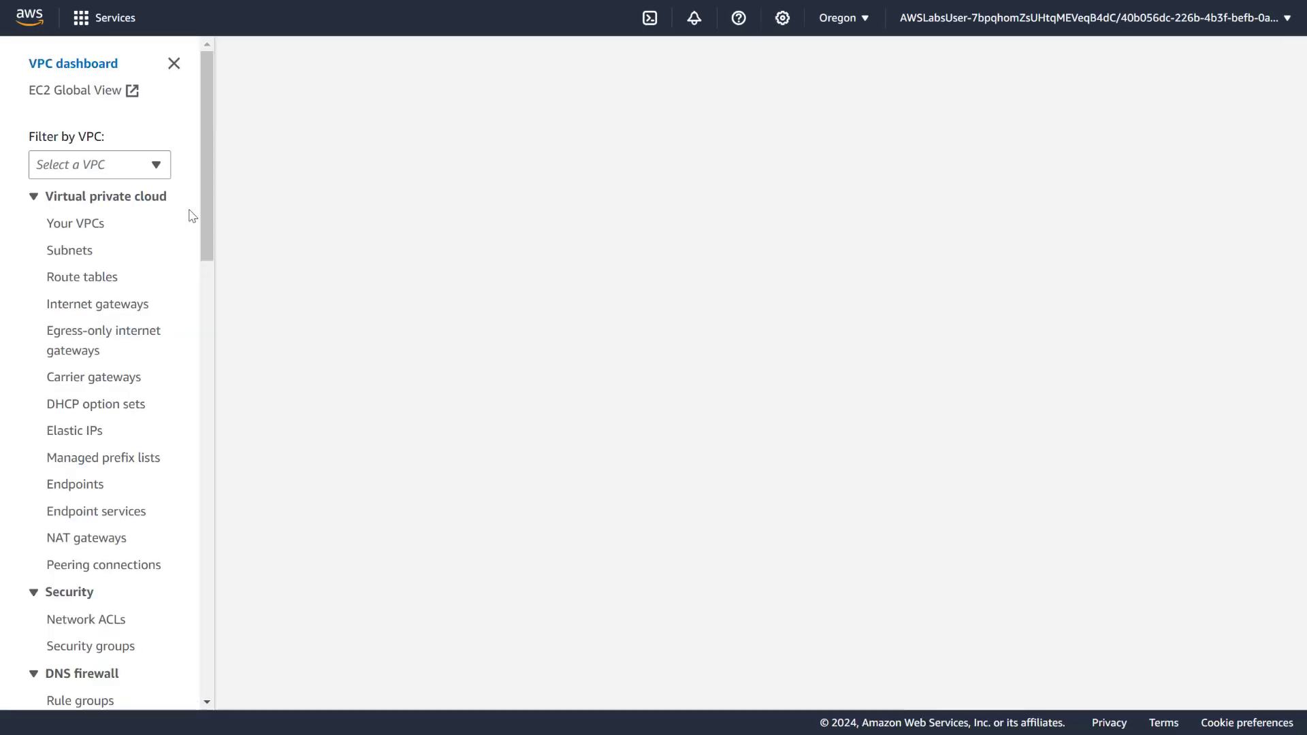
drag(210, 210, 218, 484)
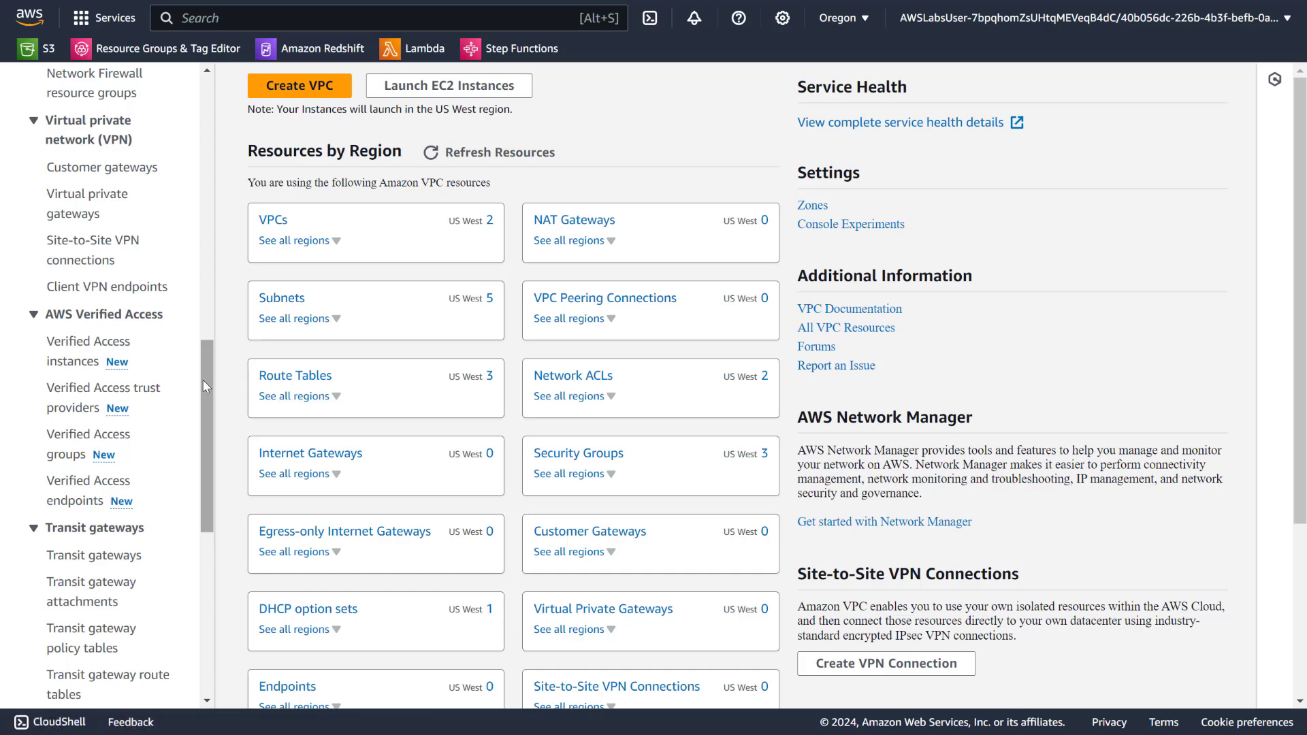
drag(202, 379, 203, 455)
click(140, 320)
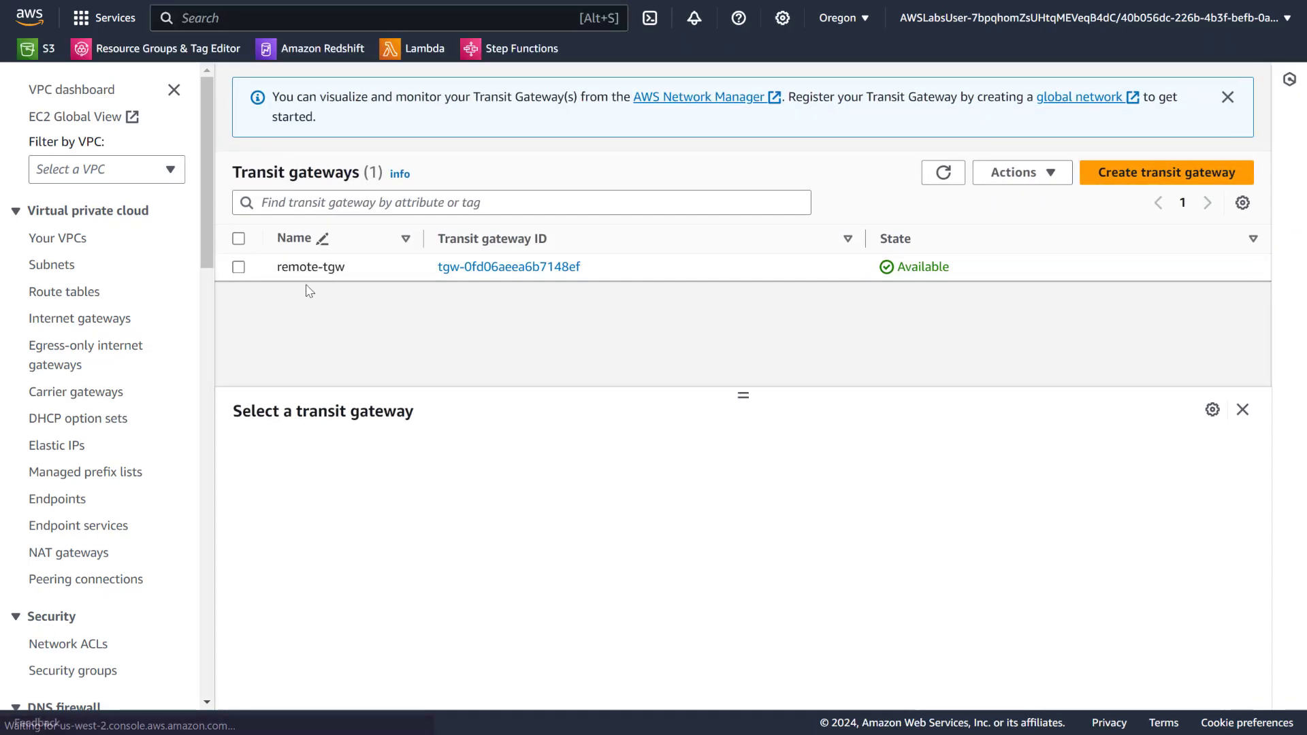
click(238, 267)
drag(619, 272, 429, 280)
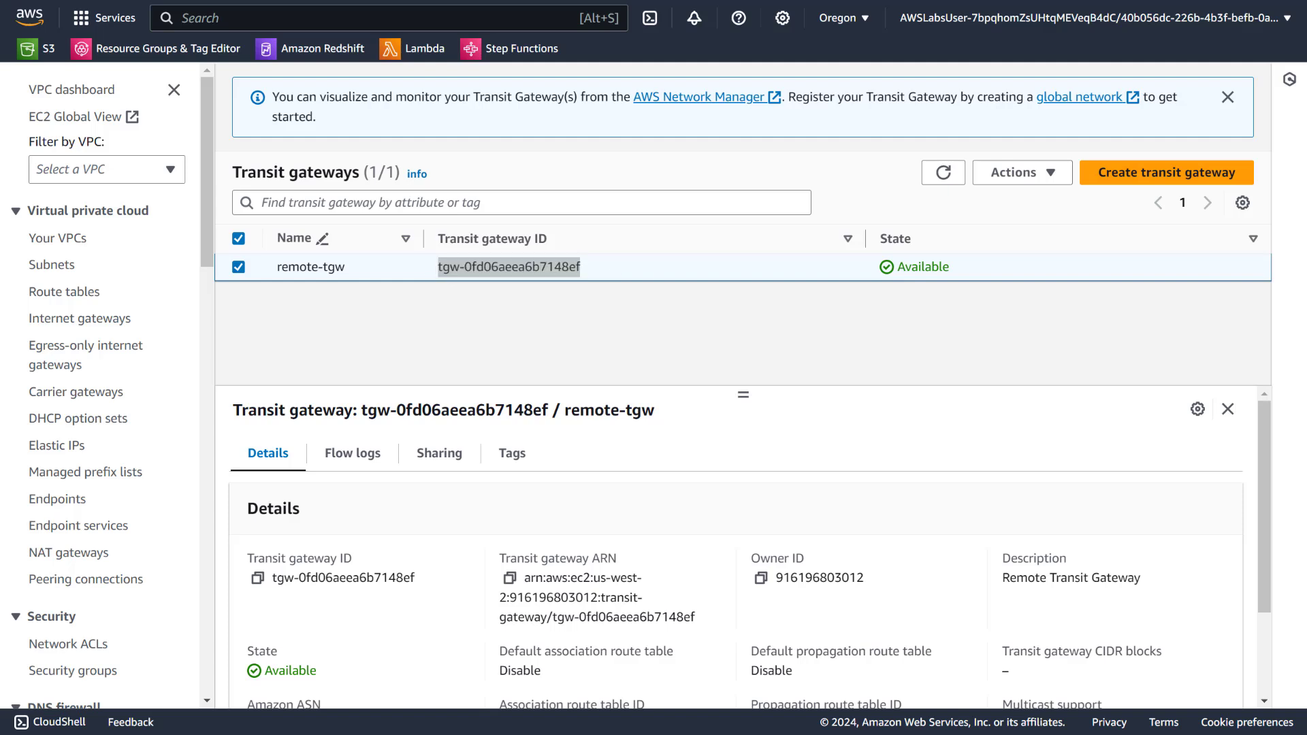
- Open the VPC service in a new browser tab and switch that tab's Region to US East (N. Virginia)
click(459, 22)
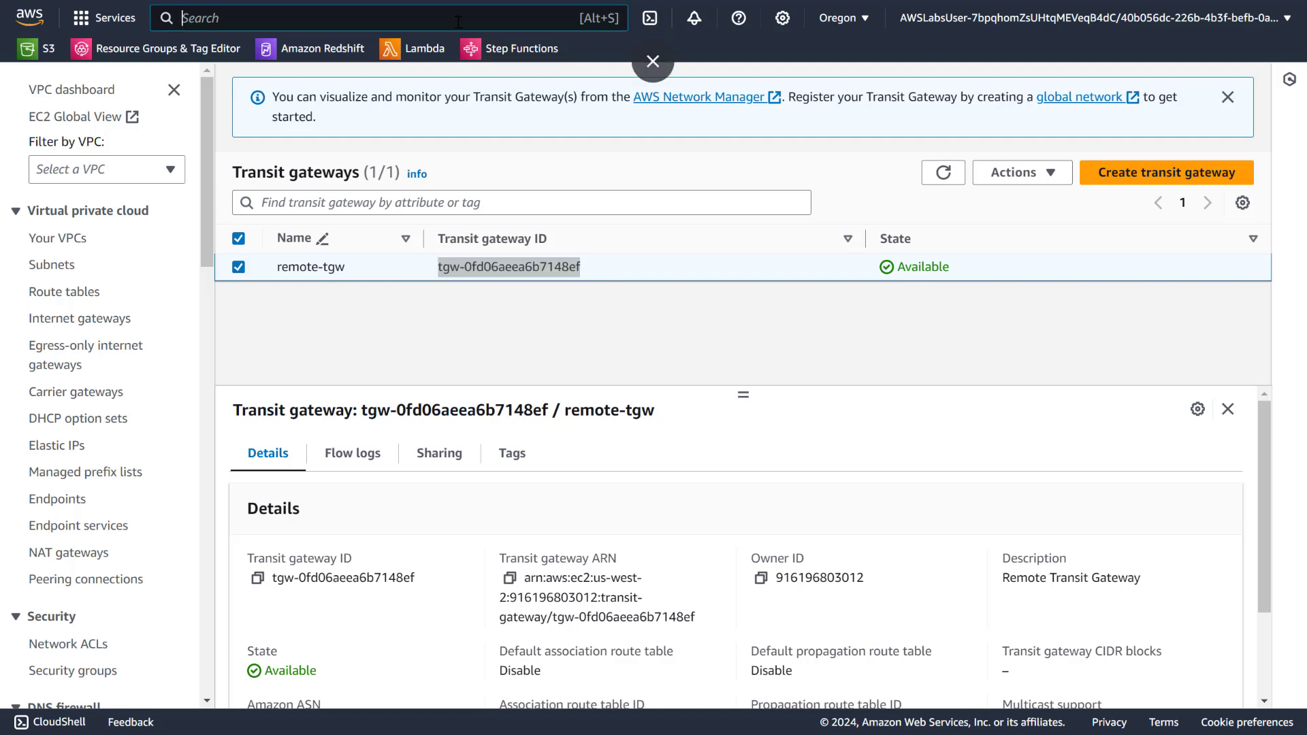
text(vpc)
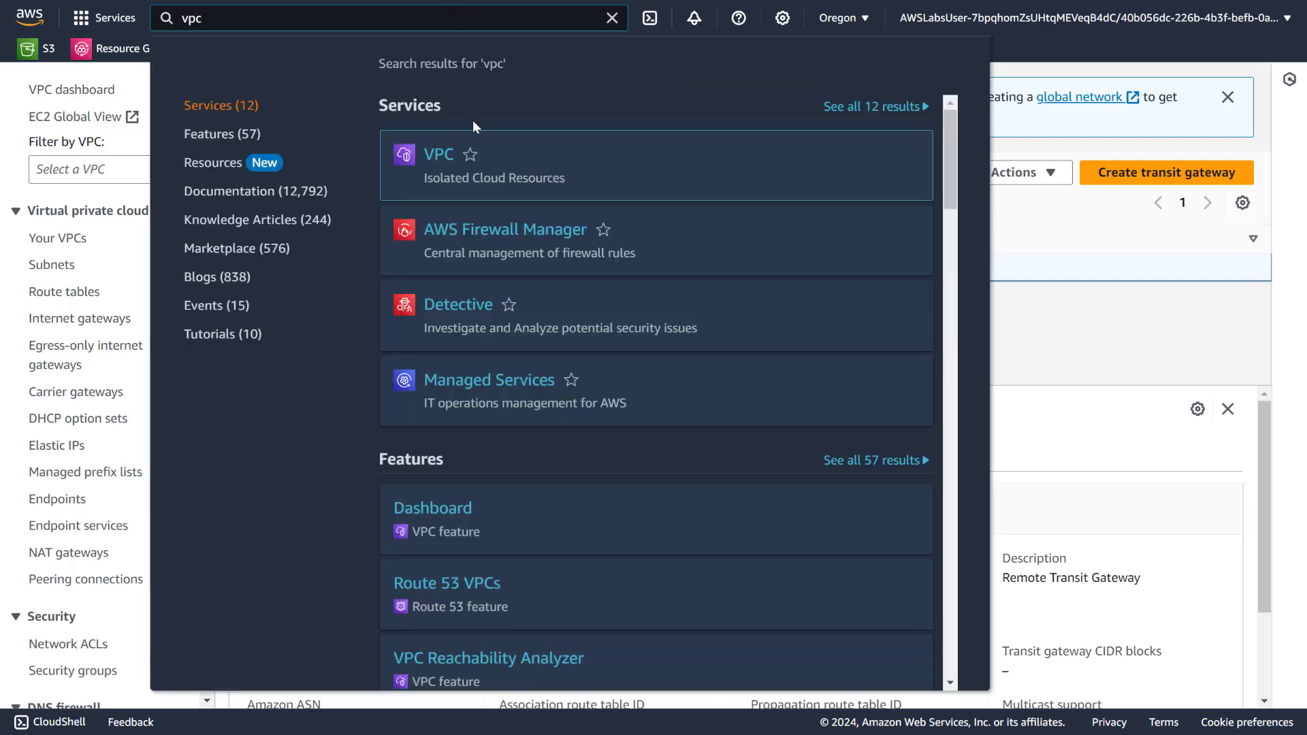
right_click(446, 166)
click(518, 178)
click(1064, 266)
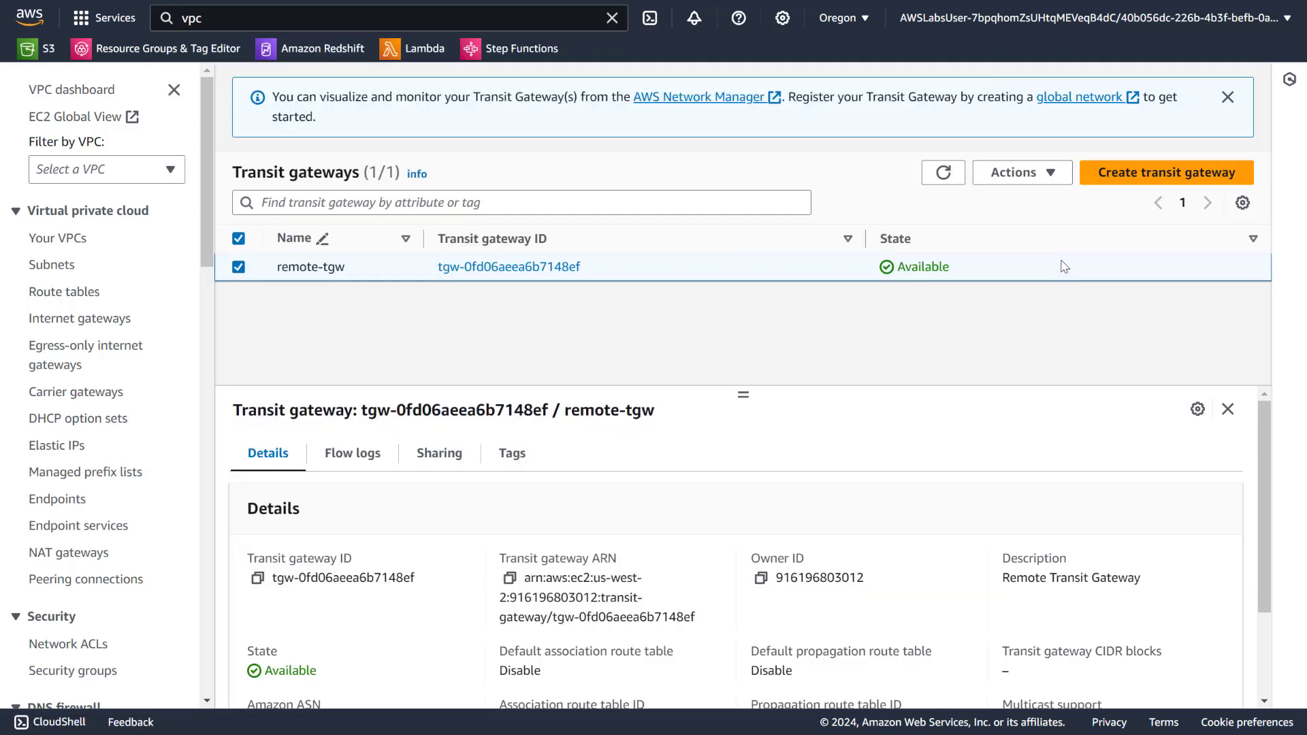
key(ctrl+Tab)
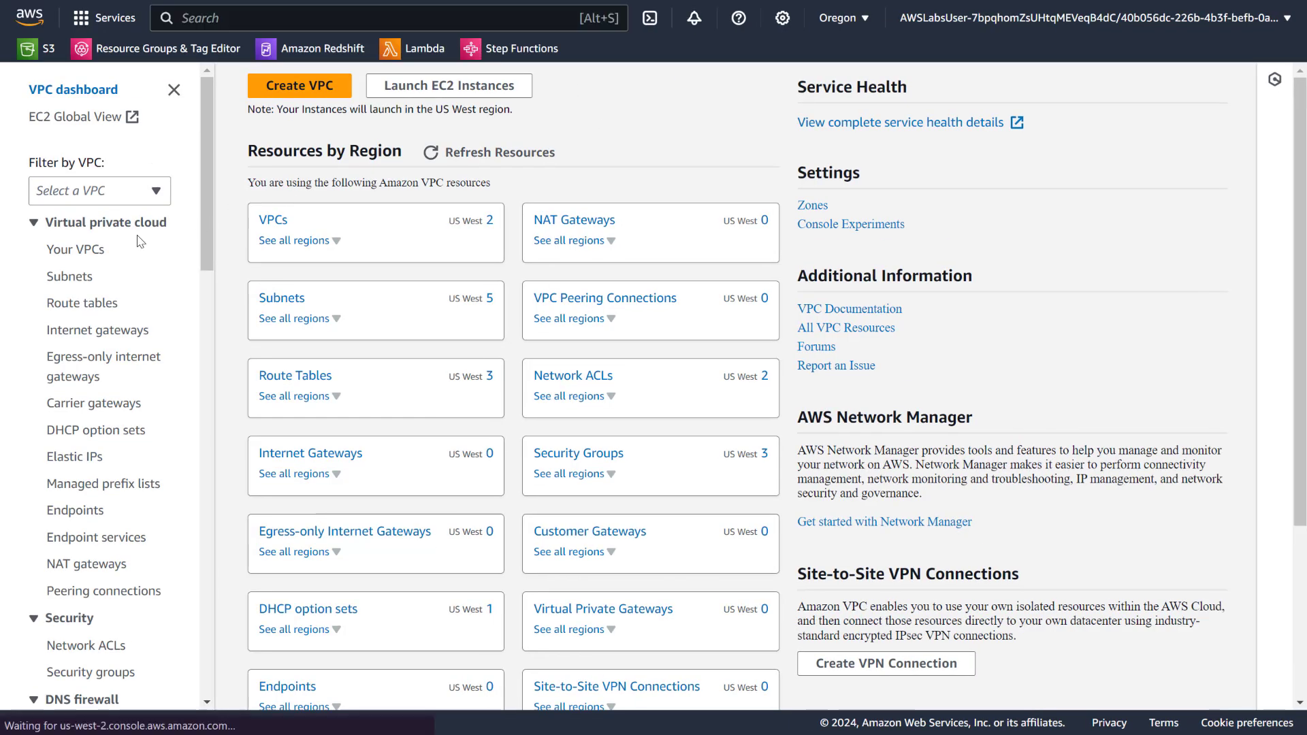
click(842, 18)
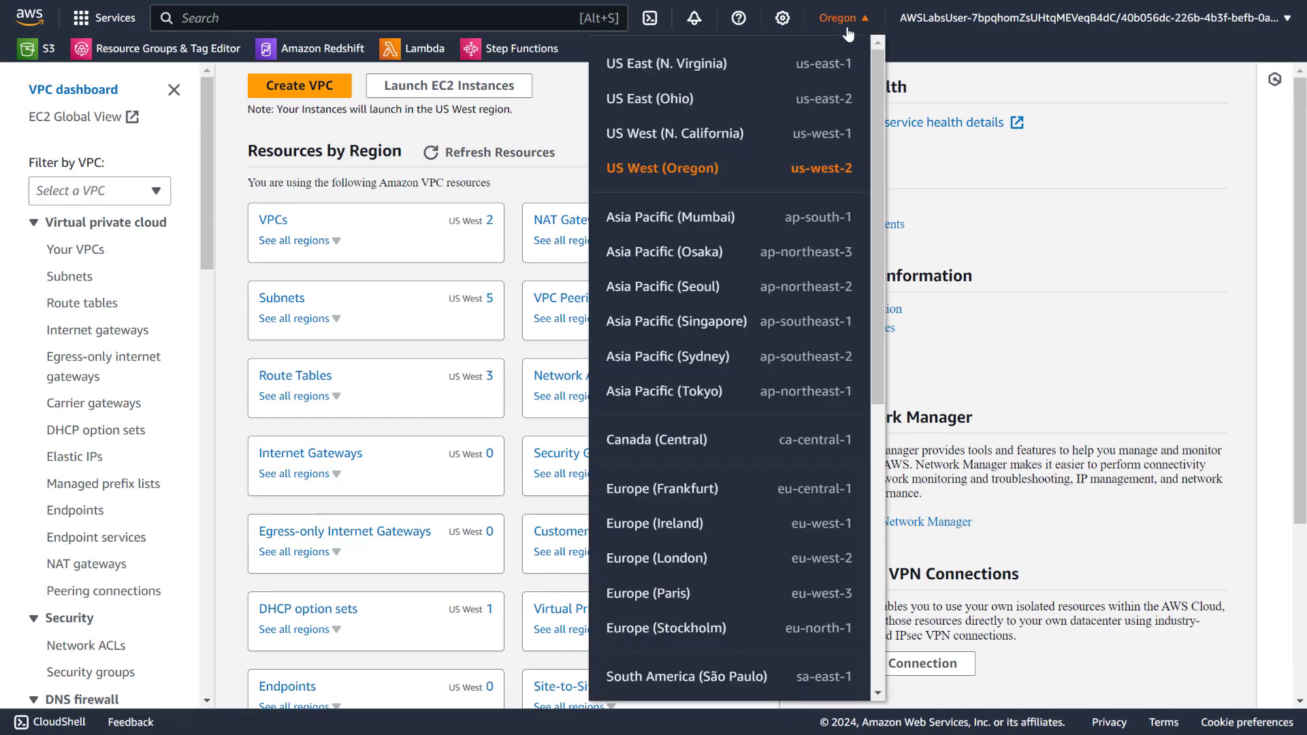
click(703, 67)
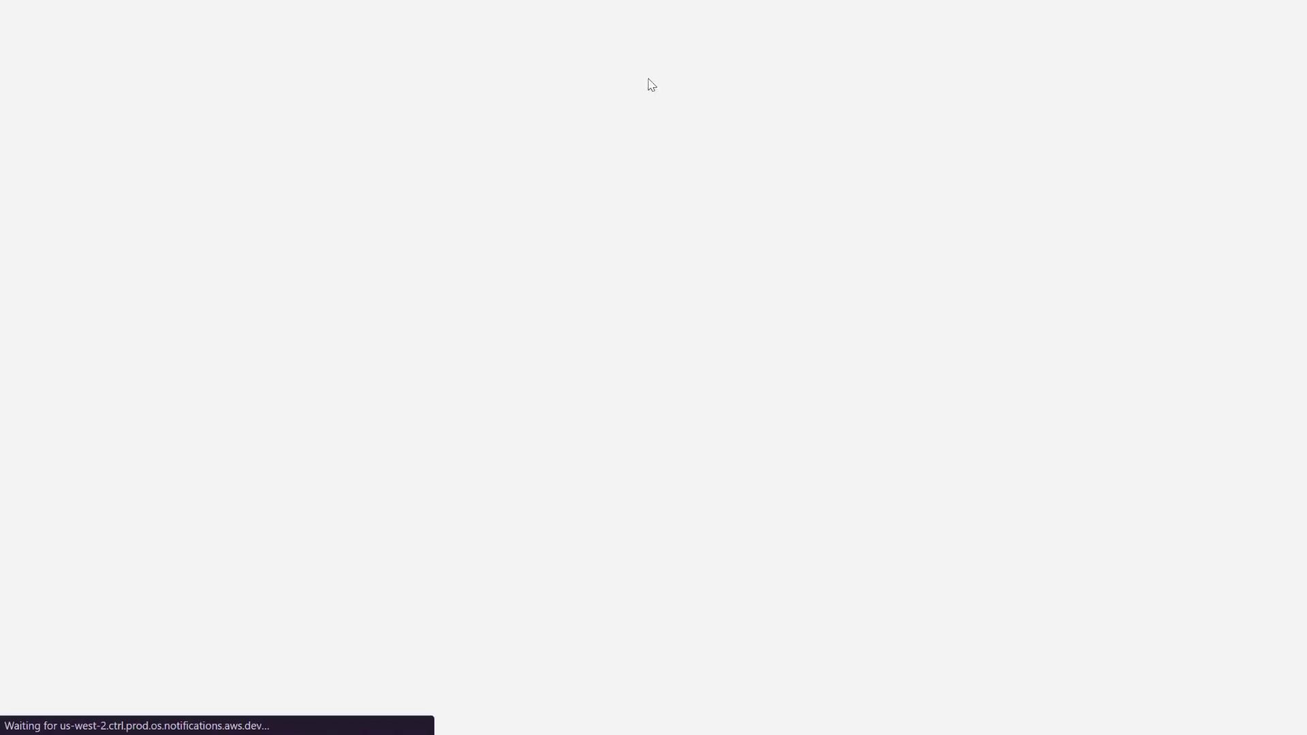
- Close all browser tabs after the N. Virginia VPC console tab
click(653, 53)
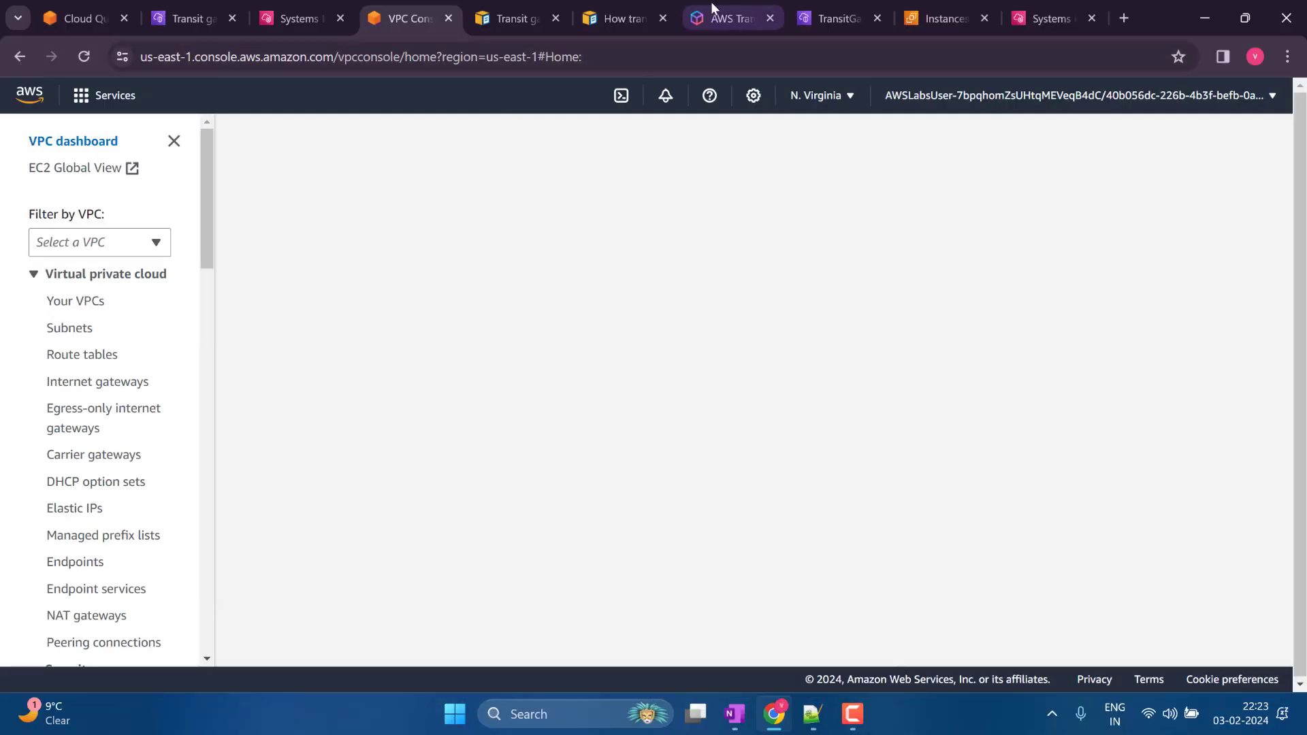
right_click(406, 19)
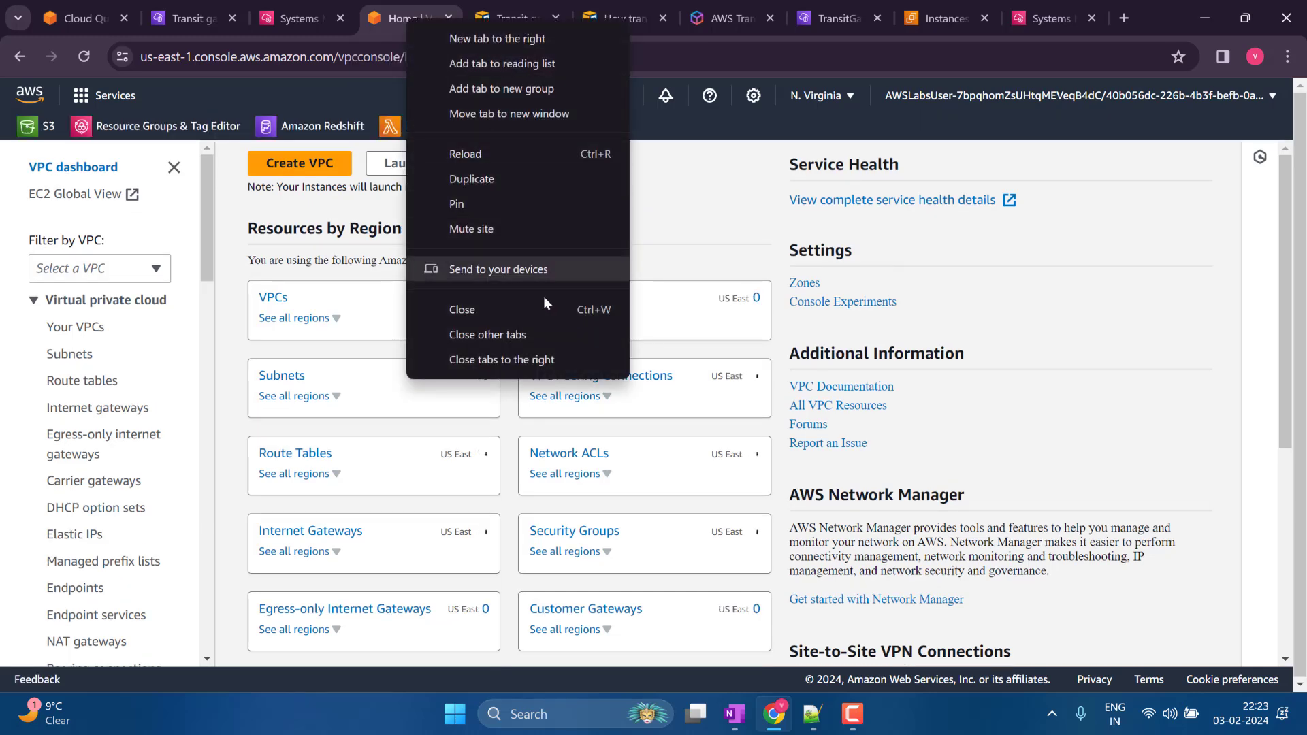
key(Escape)
- Check the remaining session and Oregon transit gateway tabs, return to the N. Virginia VPC console tab and show it full screen
click(558, 12)
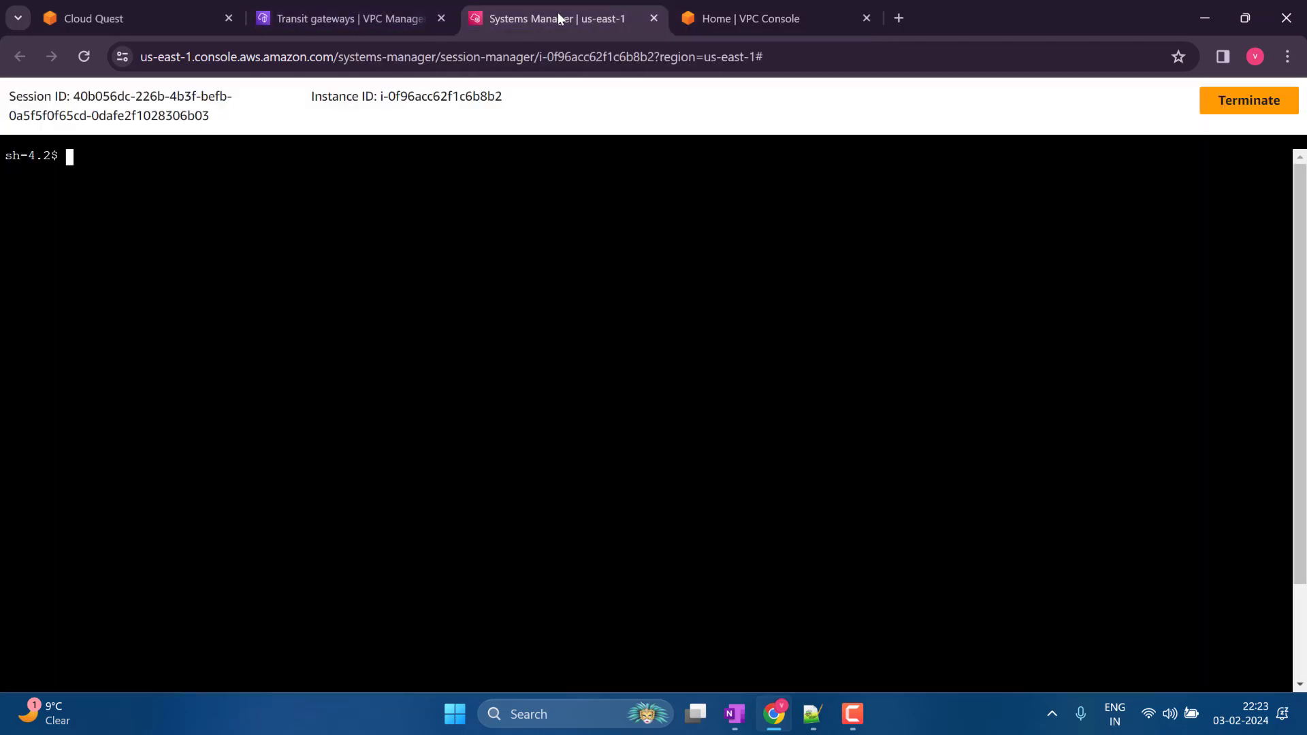
click(380, 8)
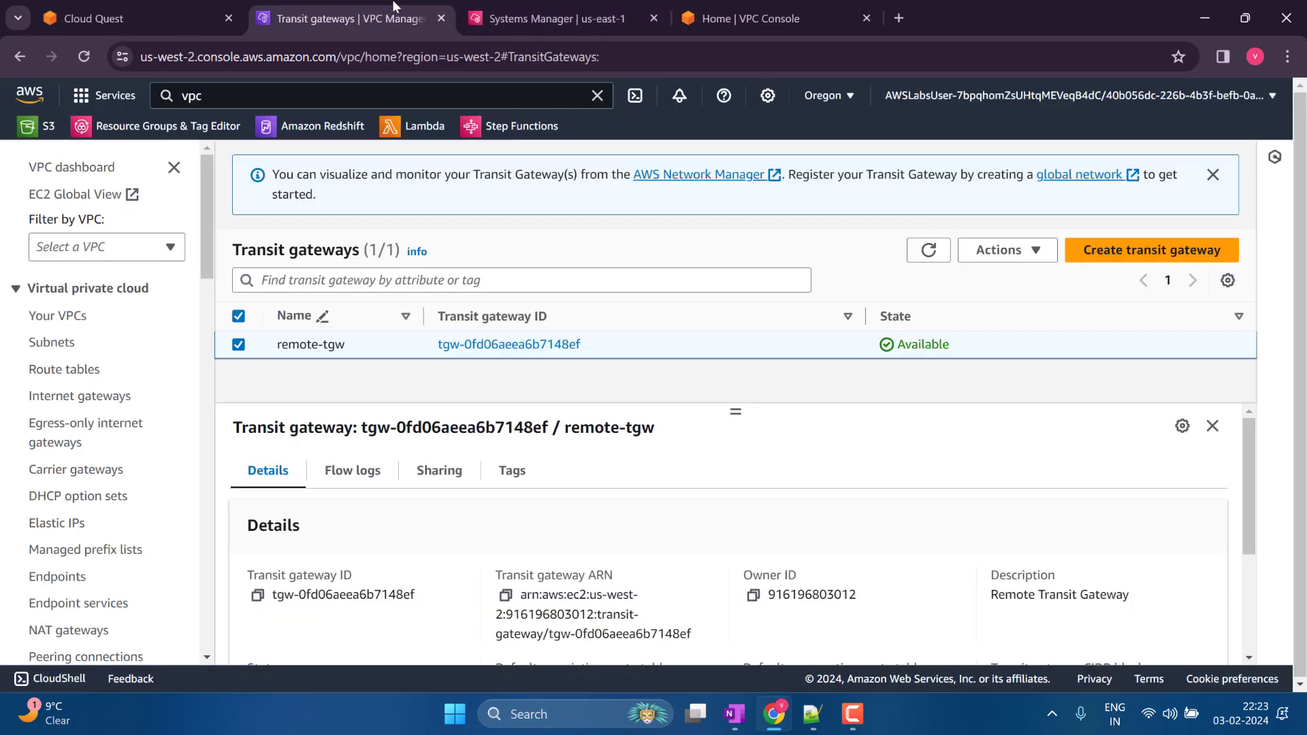
click(716, 10)
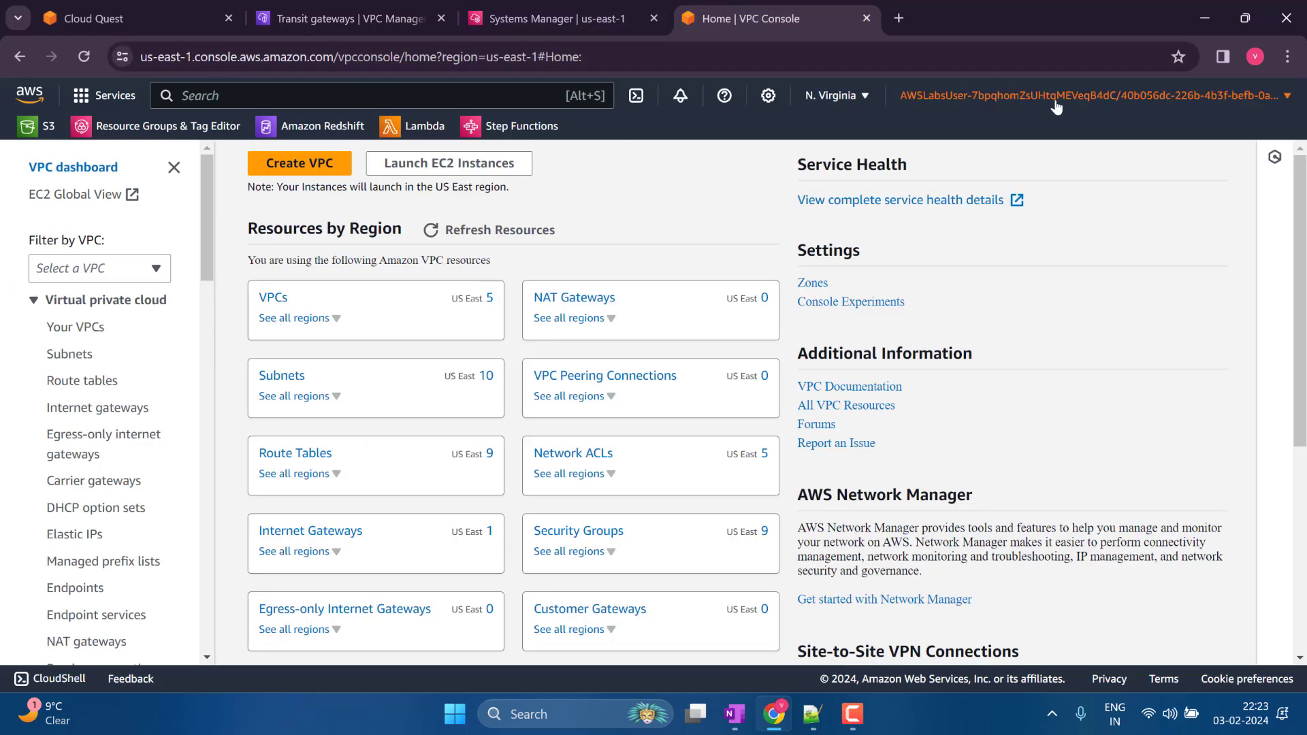
click(1288, 57)
click(1283, 403)
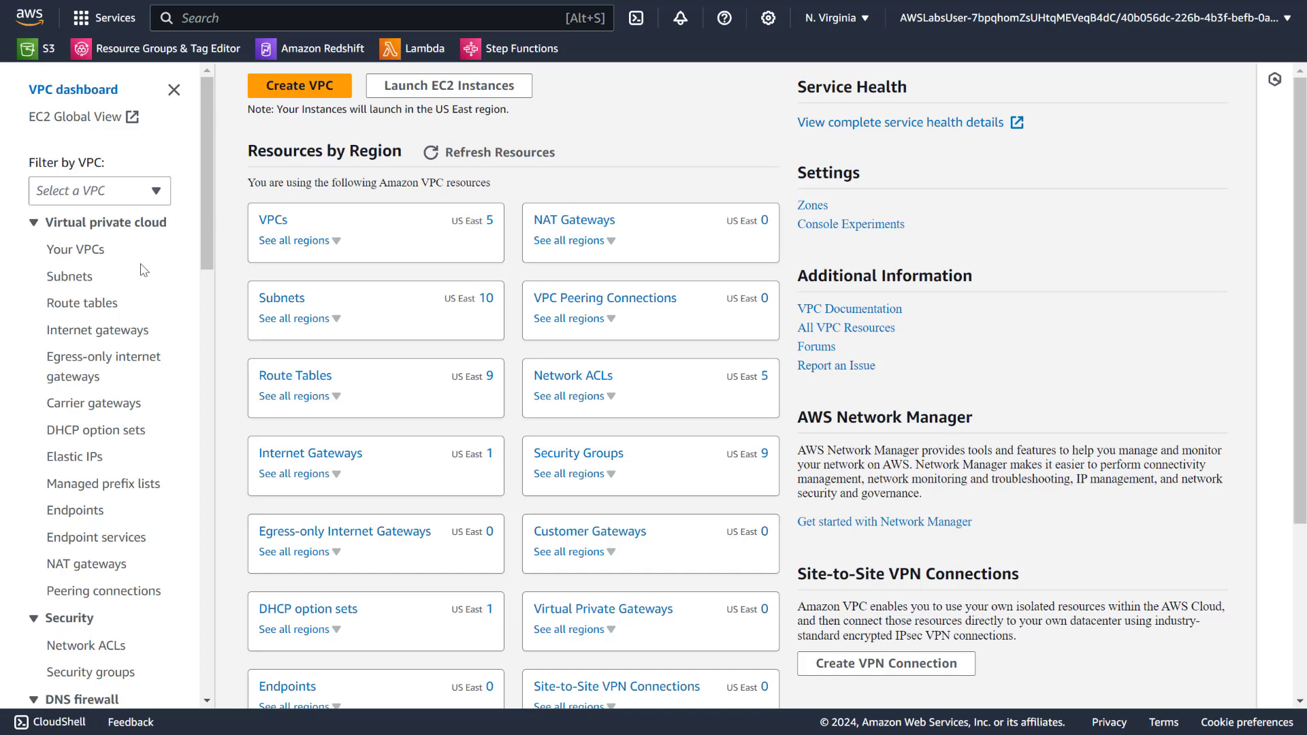
- Open the transit gateways list in N. Virginia and continue to the transit gateway attachments list
scroll(119, 447, down, 8)
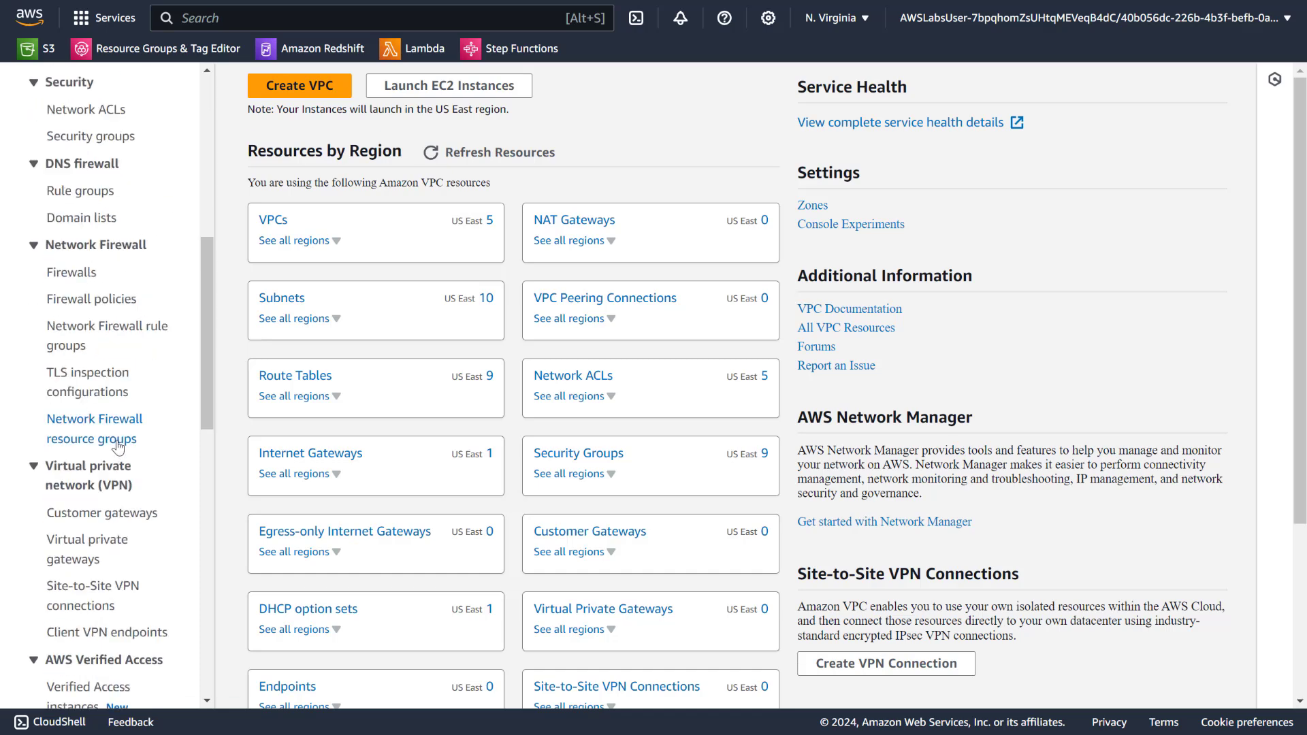
scroll(129, 538, down, 5)
click(129, 542)
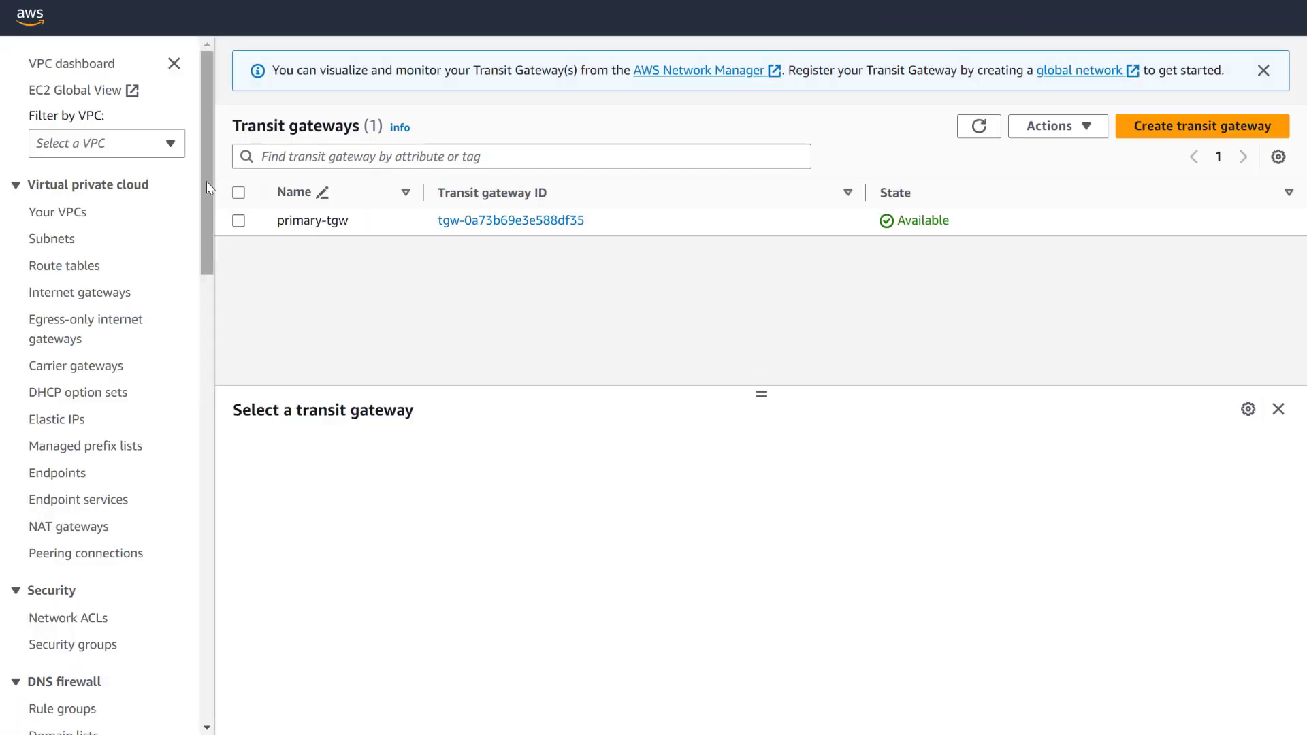
drag(206, 181, 207, 562)
click(75, 308)
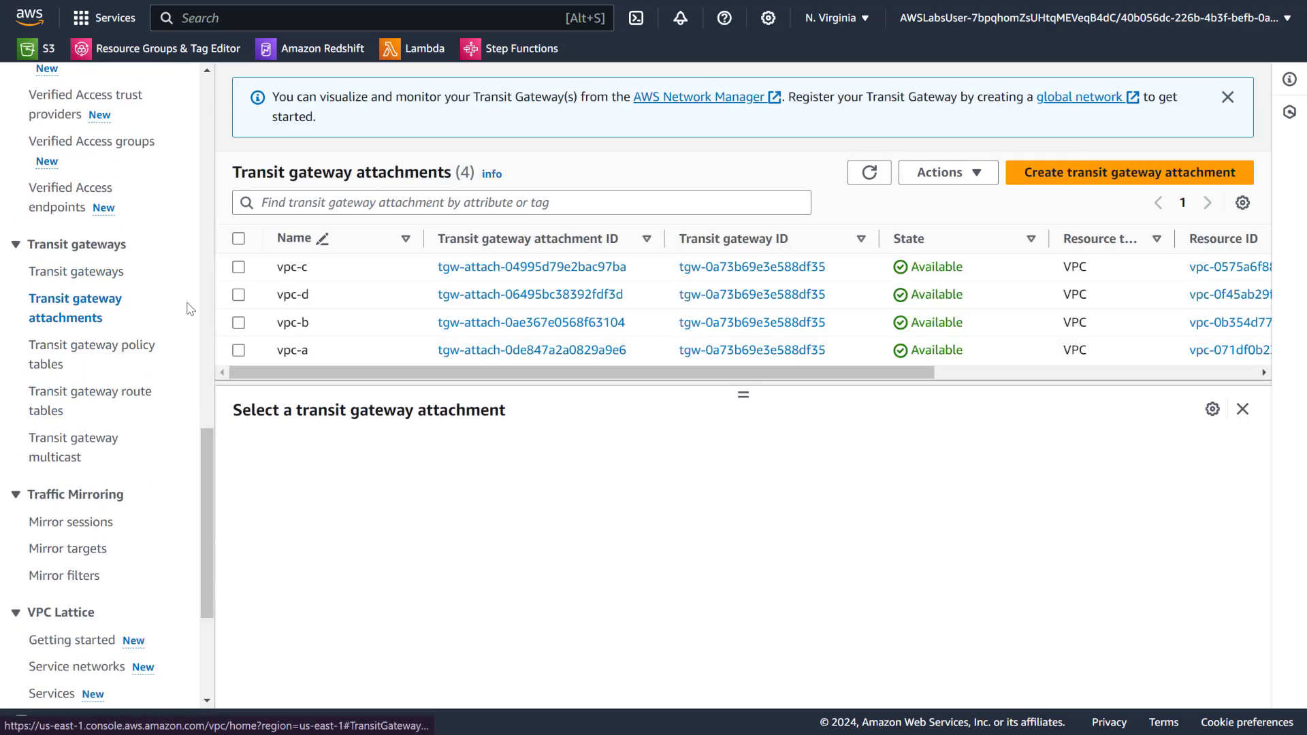
- Start creating a transit gateway attachment with the name tag remote-vpc-e
click(1066, 178)
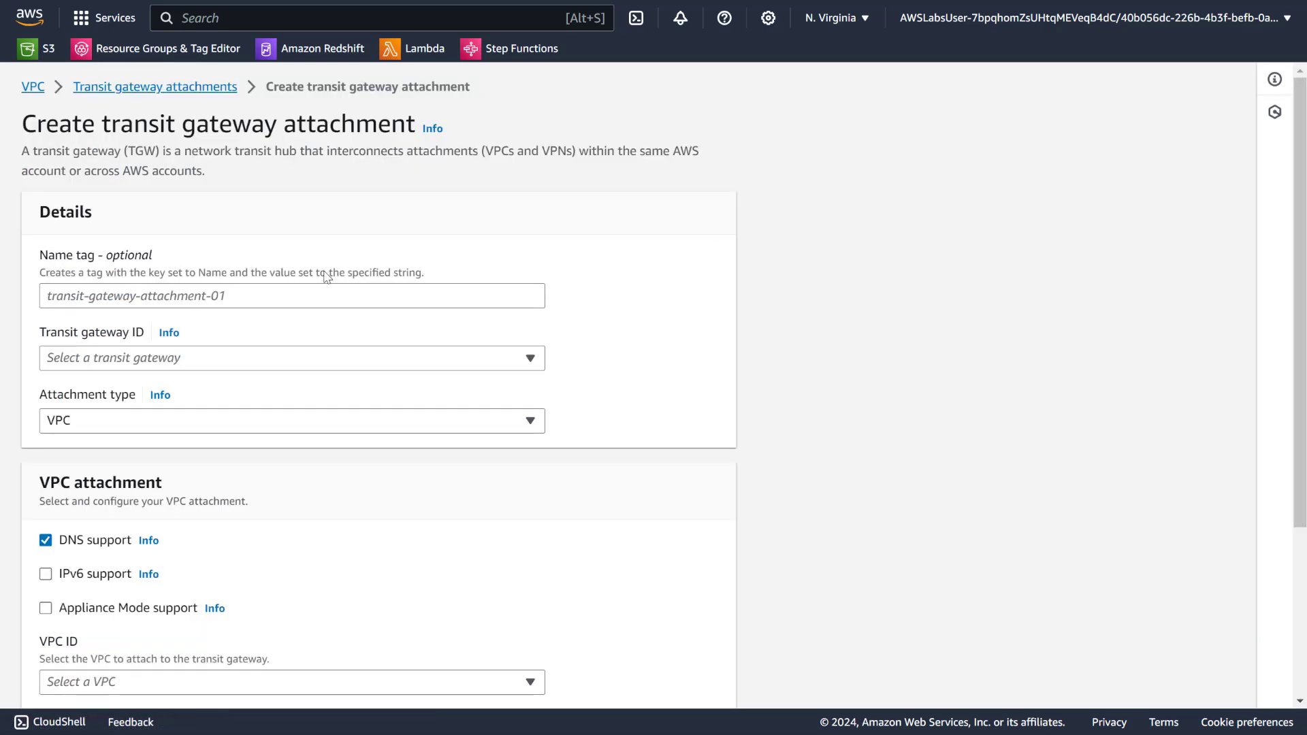
click(237, 292)
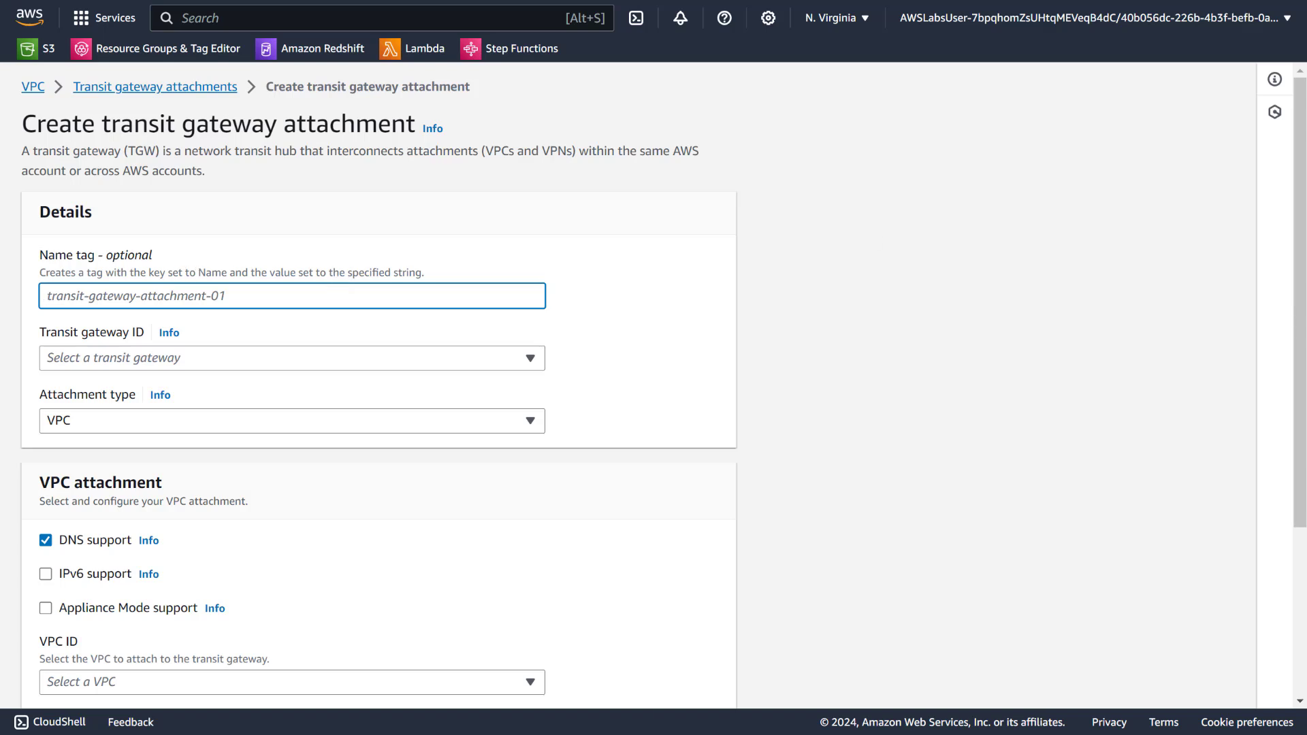
key(alt+Tab)
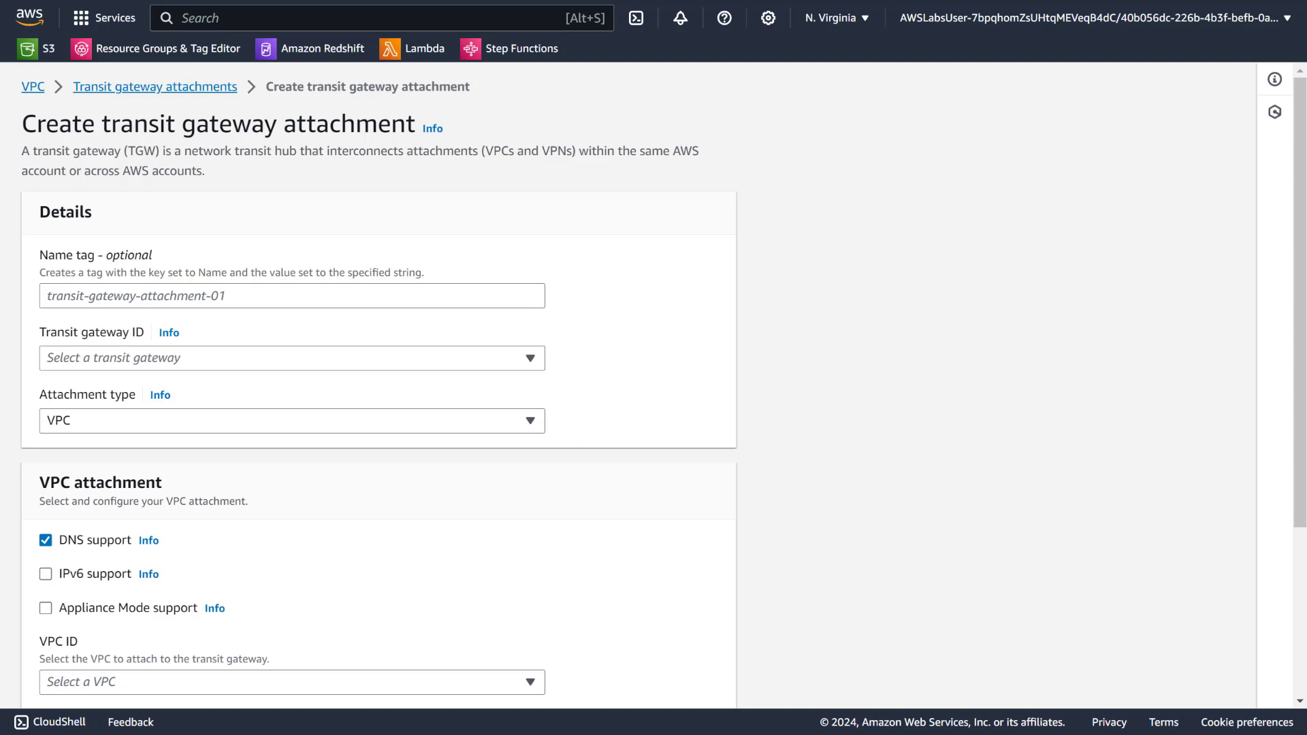
click(75, 288)
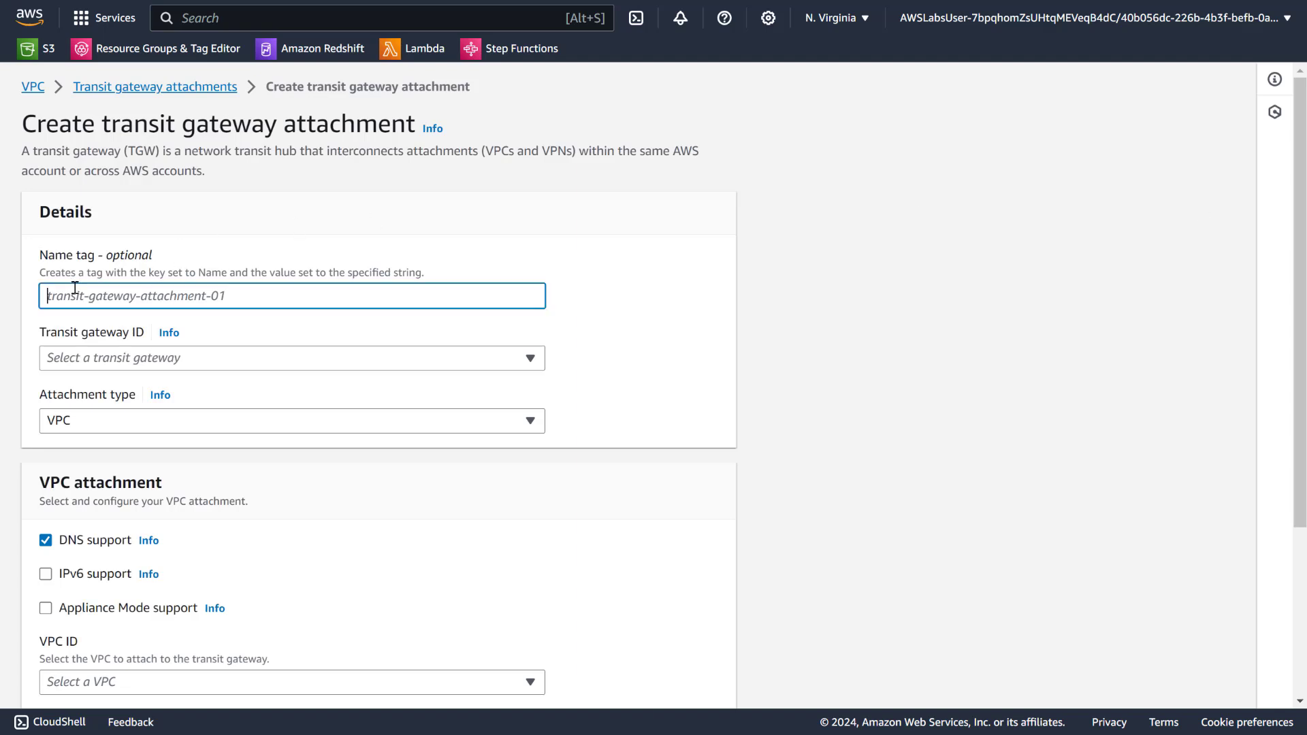
text(remote-vpc-e)
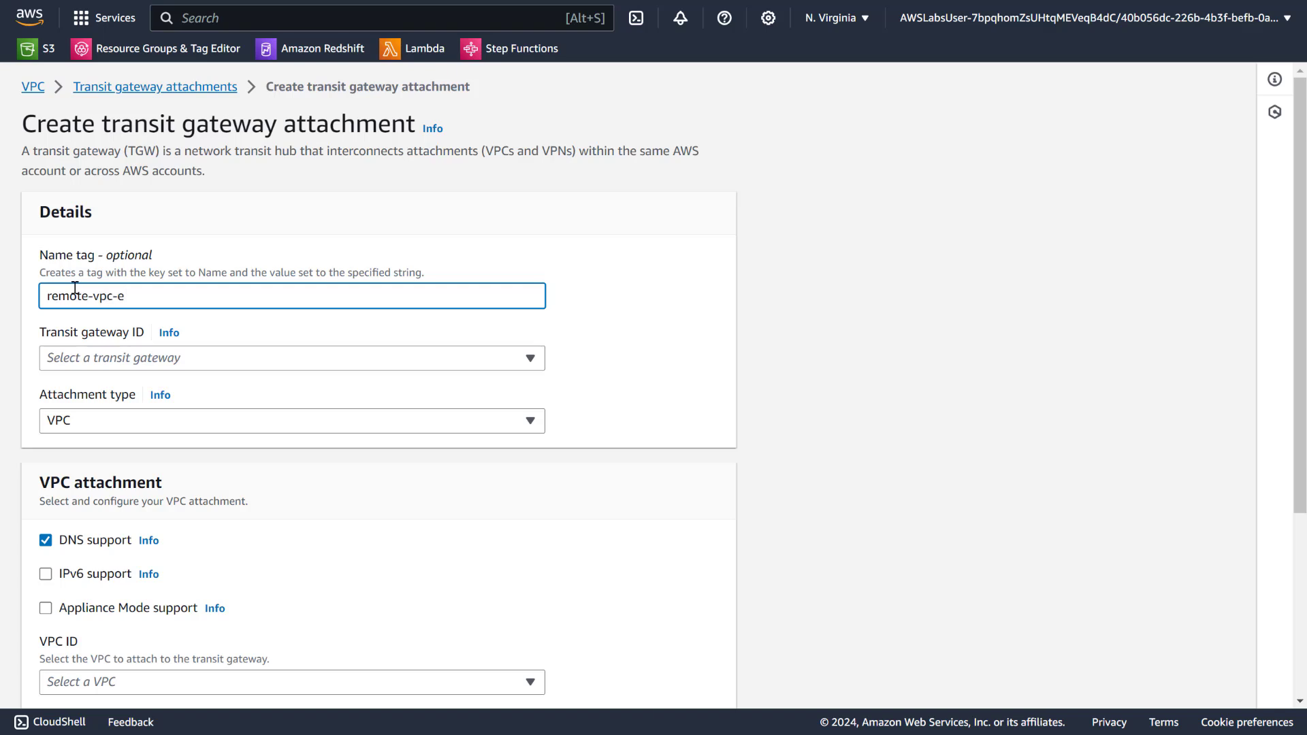
- Select primary-tgw as the attachment's transit gateway and set the attachment type to Peering Connection
scroll(85, 228, down, 1)
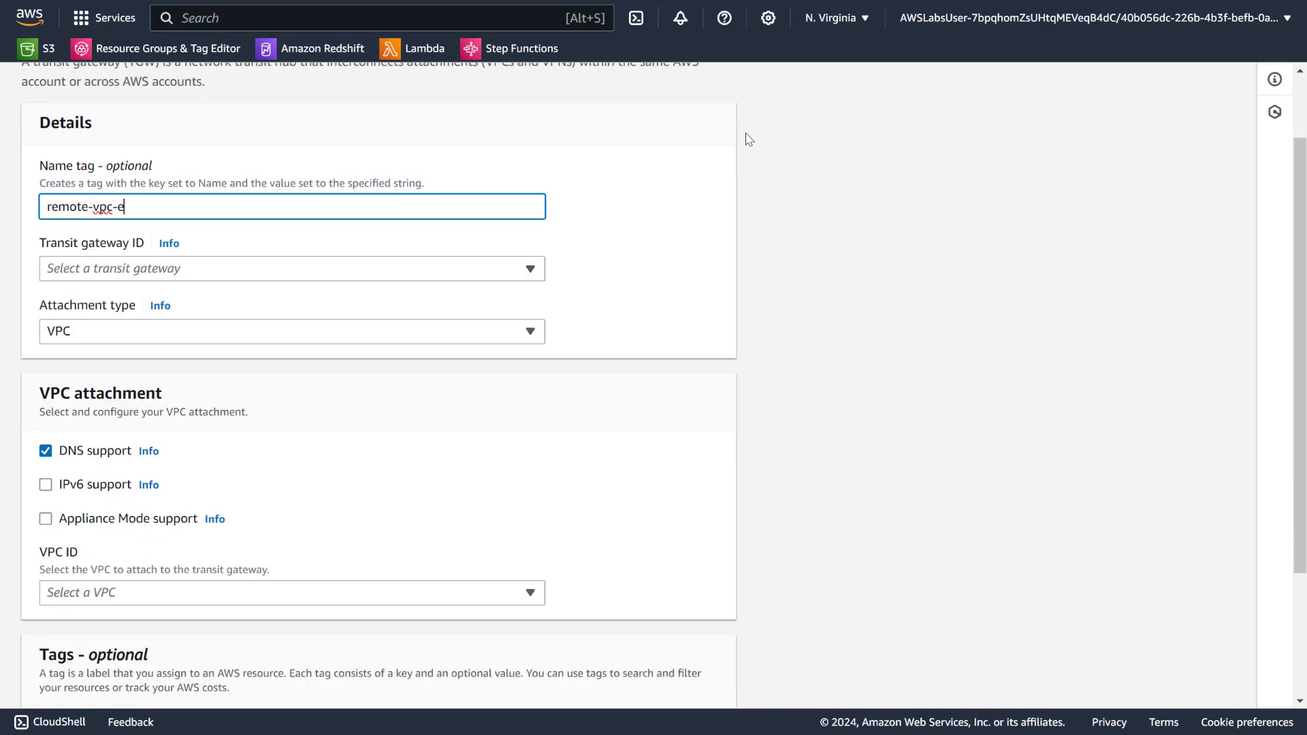
click(109, 271)
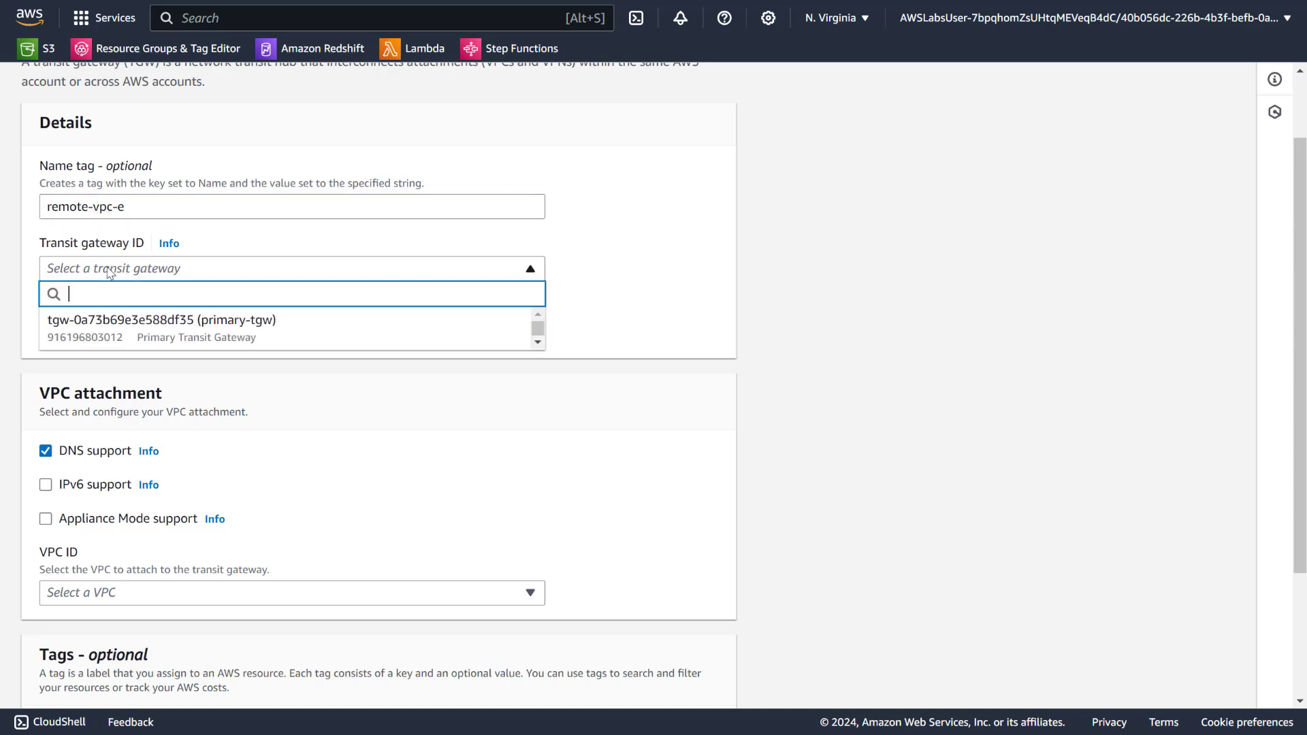
click(208, 321)
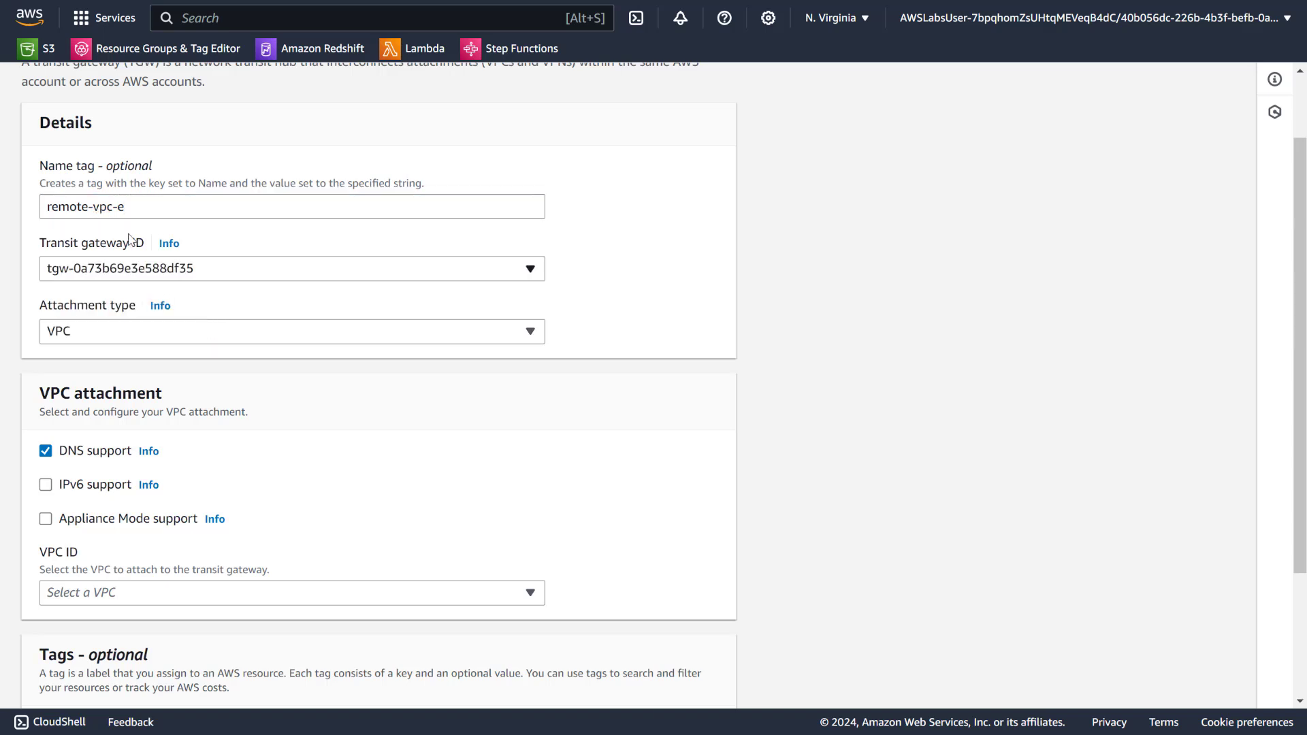
click(66, 332)
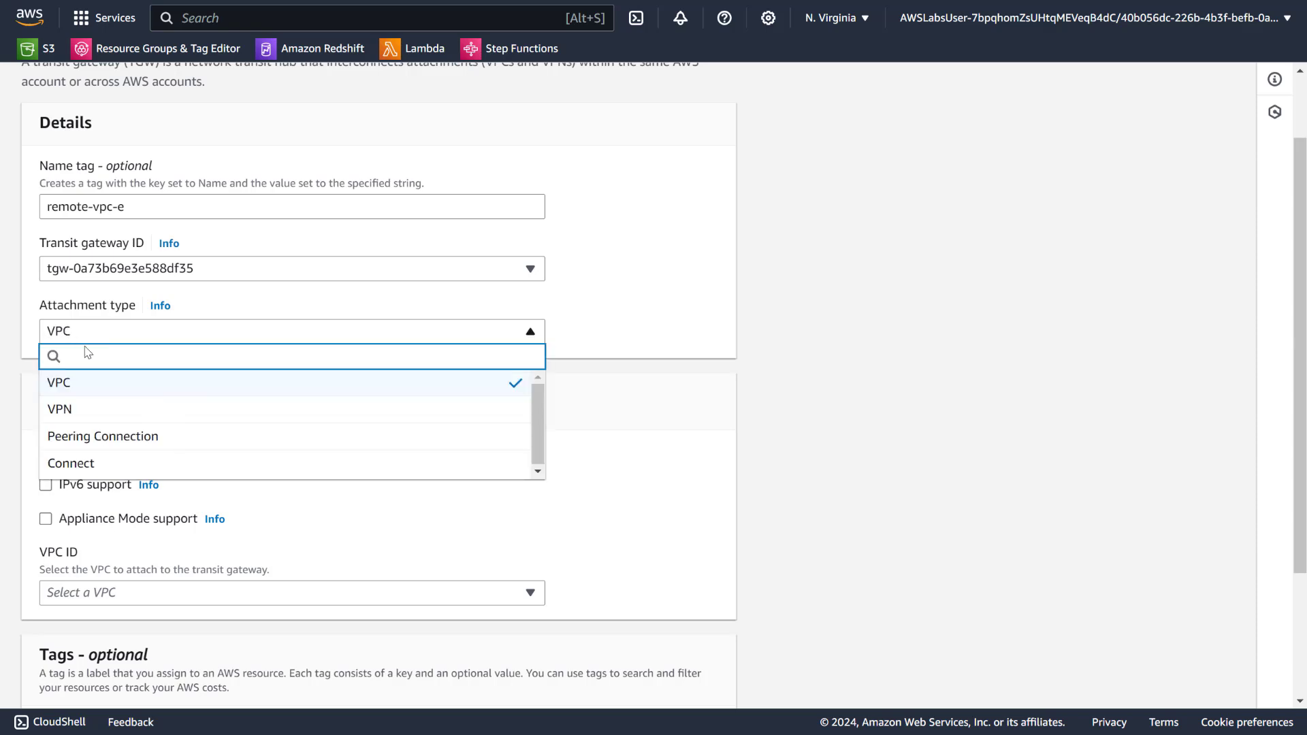
click(102, 439)
- Set the peering Region to US West (Oregon), enter tgw-0fd06aeea6b7148ef as the accepter transit gateway and create the attachment
scroll(249, 396, down, 3)
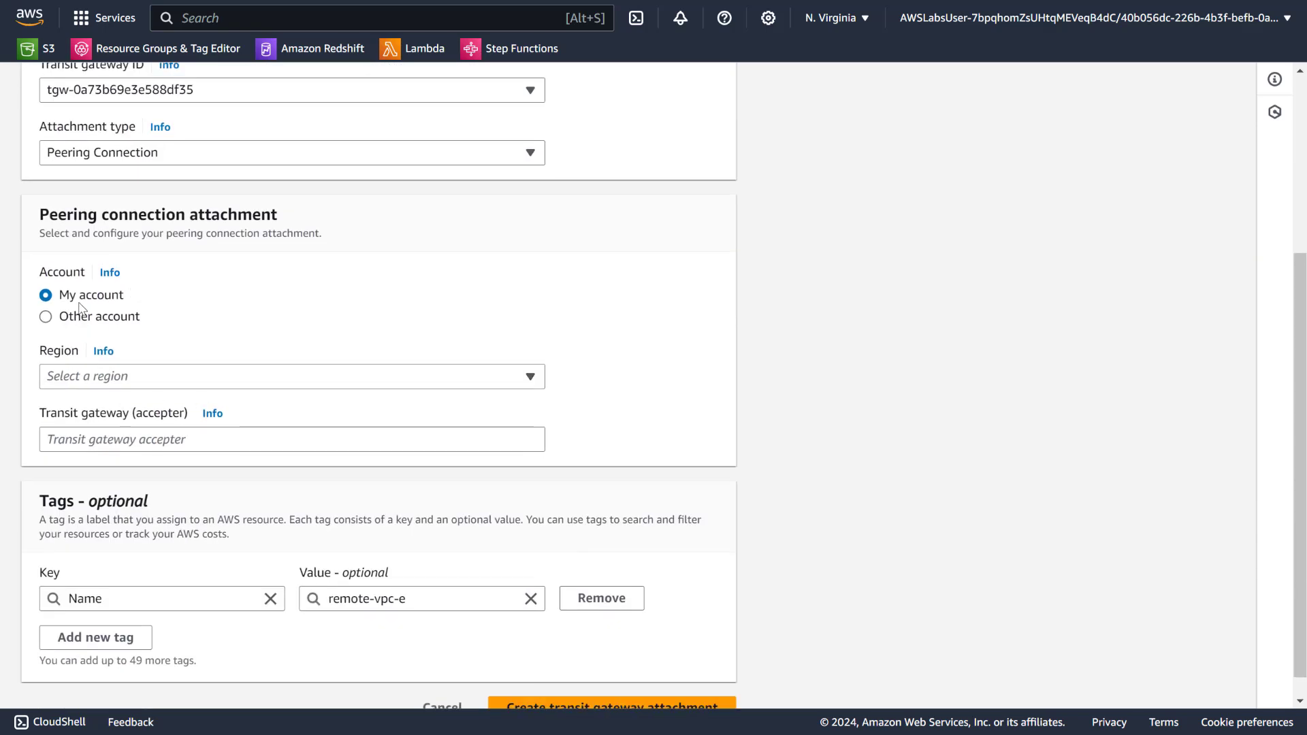
click(96, 381)
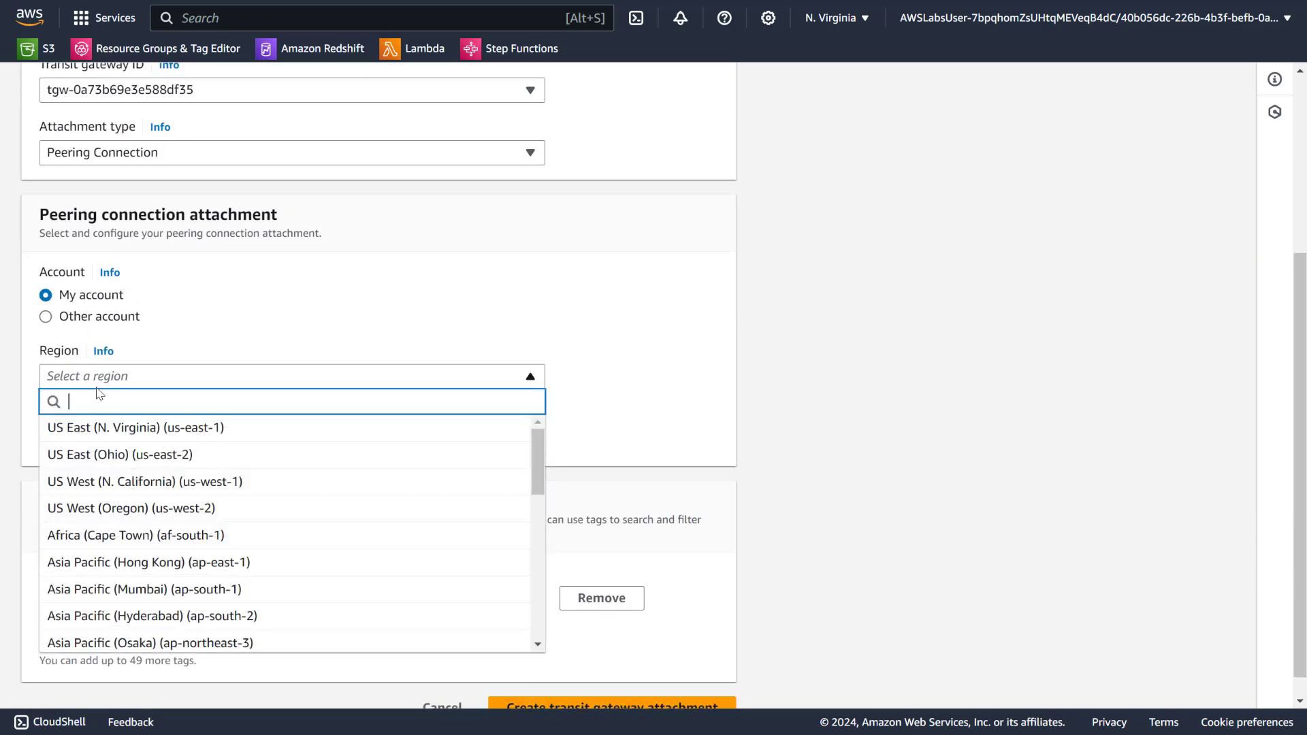
click(164, 507)
click(192, 435)
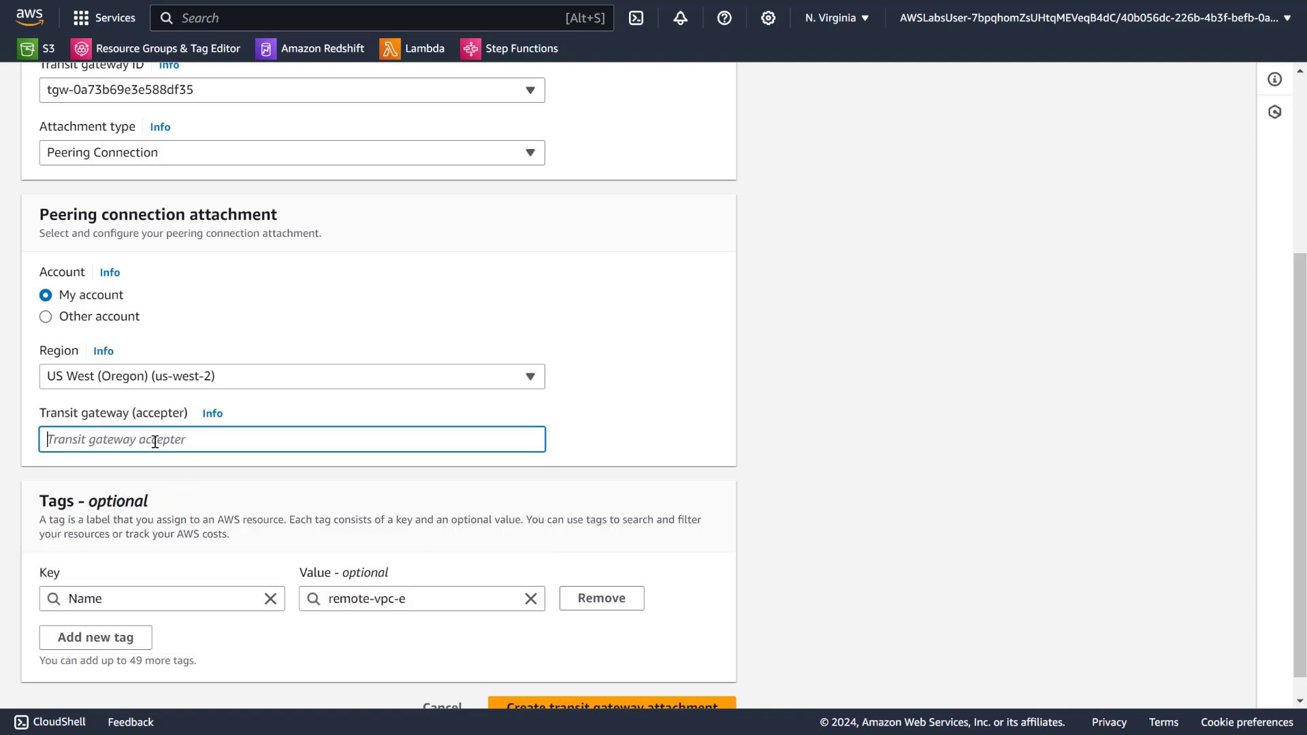
text(tgw-0fd06aeea6b7148ef)
scroll(213, 439, down, 1)
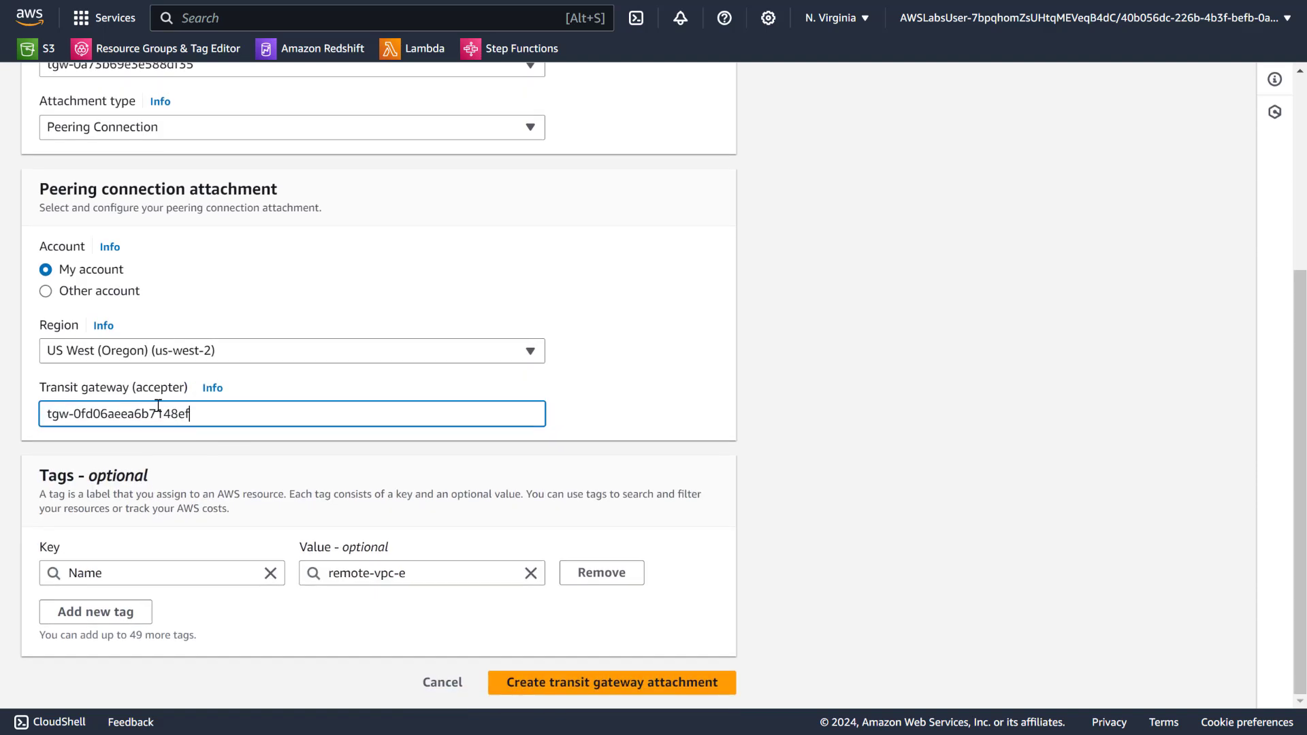
click(637, 683)
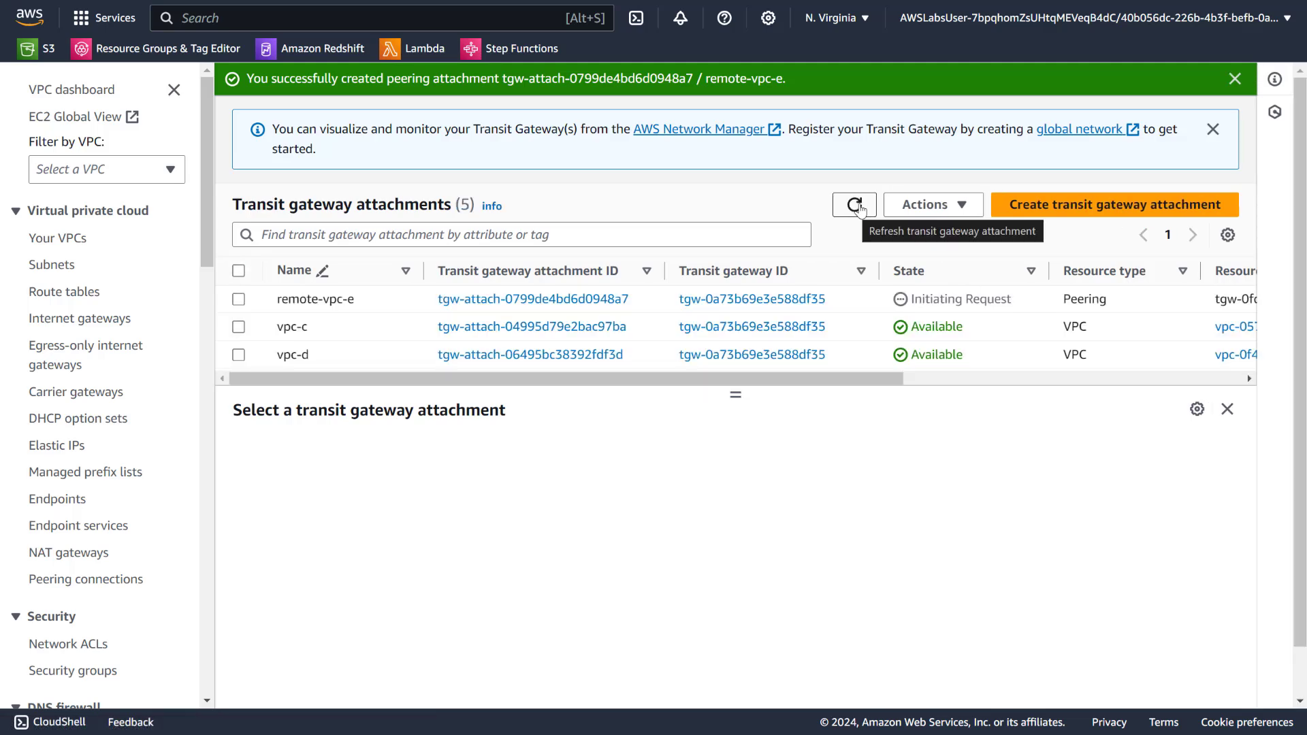
- Refresh the attachments list to check the state of remote-vpc-e and dismiss the creation notice
click(856, 206)
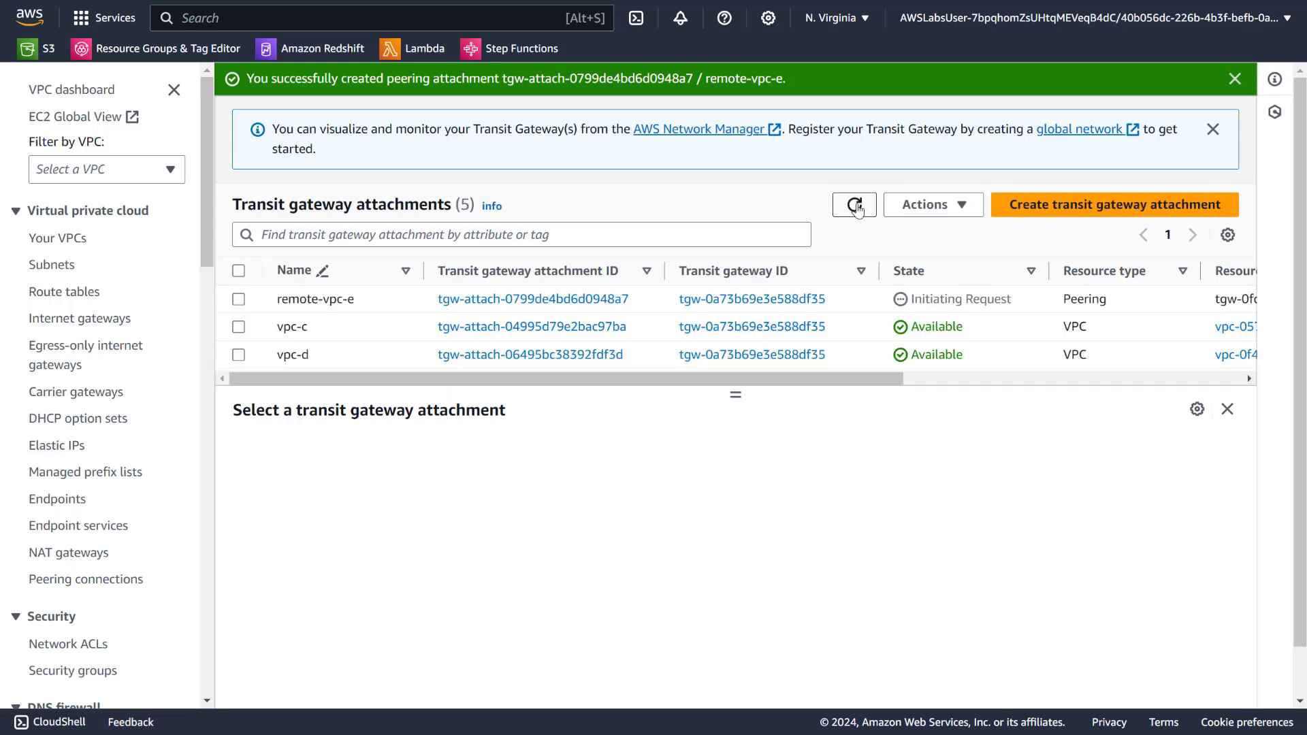
click(856, 206)
click(854, 205)
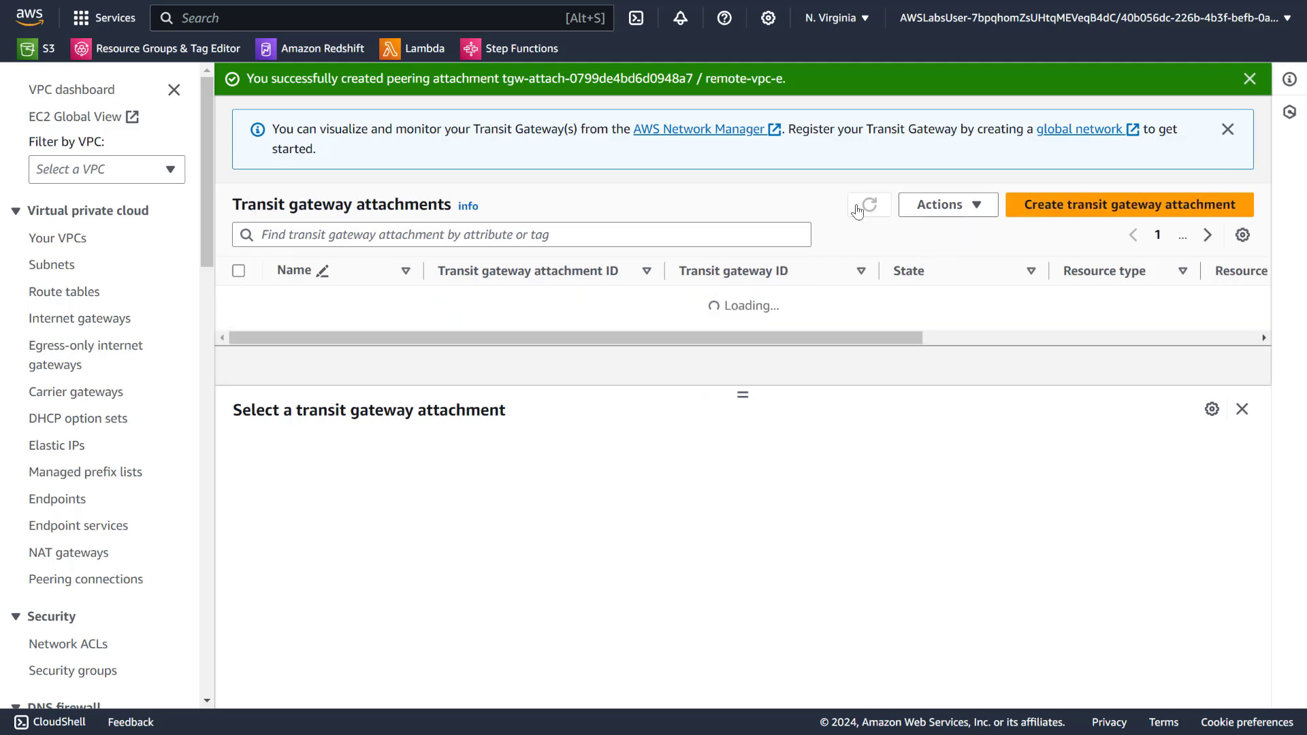
click(1234, 79)
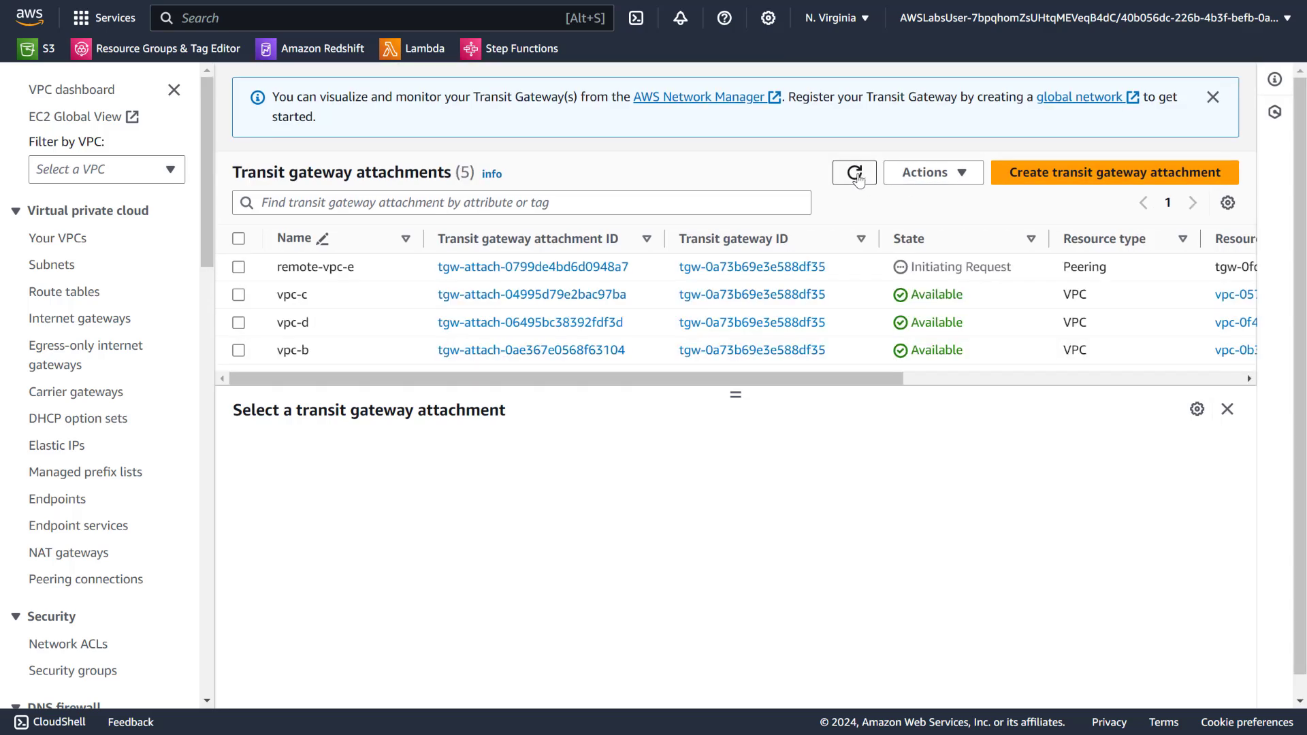
- Switch the transit gateway attachments page to the US West (Oregon) Region
click(844, 19)
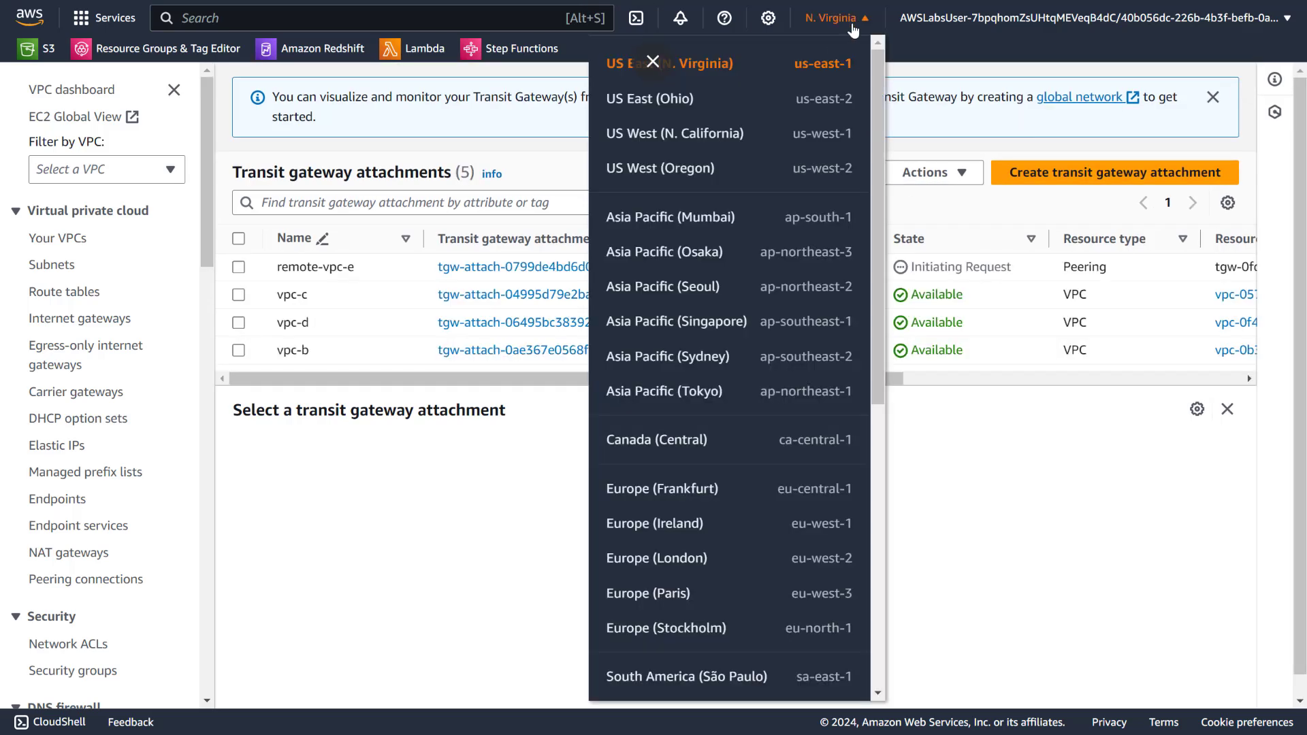
click(689, 176)
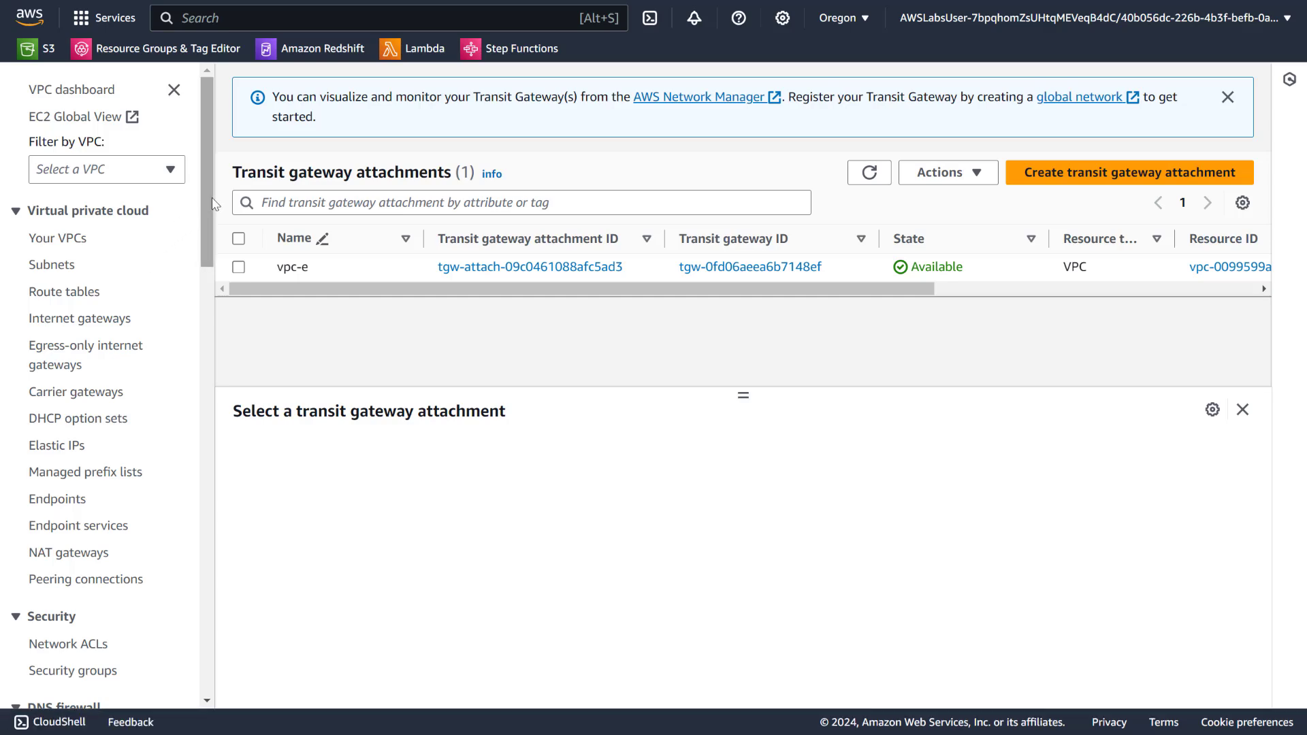
drag(208, 205, 209, 495)
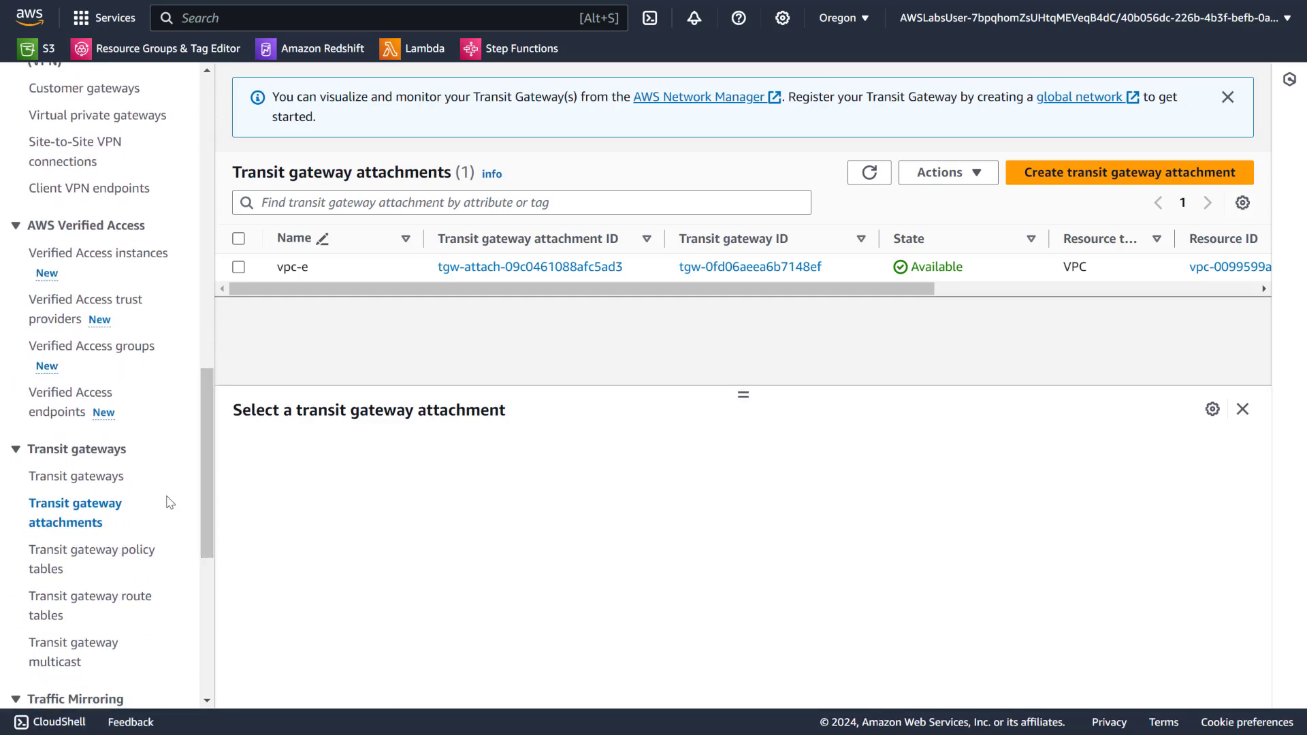
- Check which actions are available for the vpc-e attachment, then deselect it
click(926, 172)
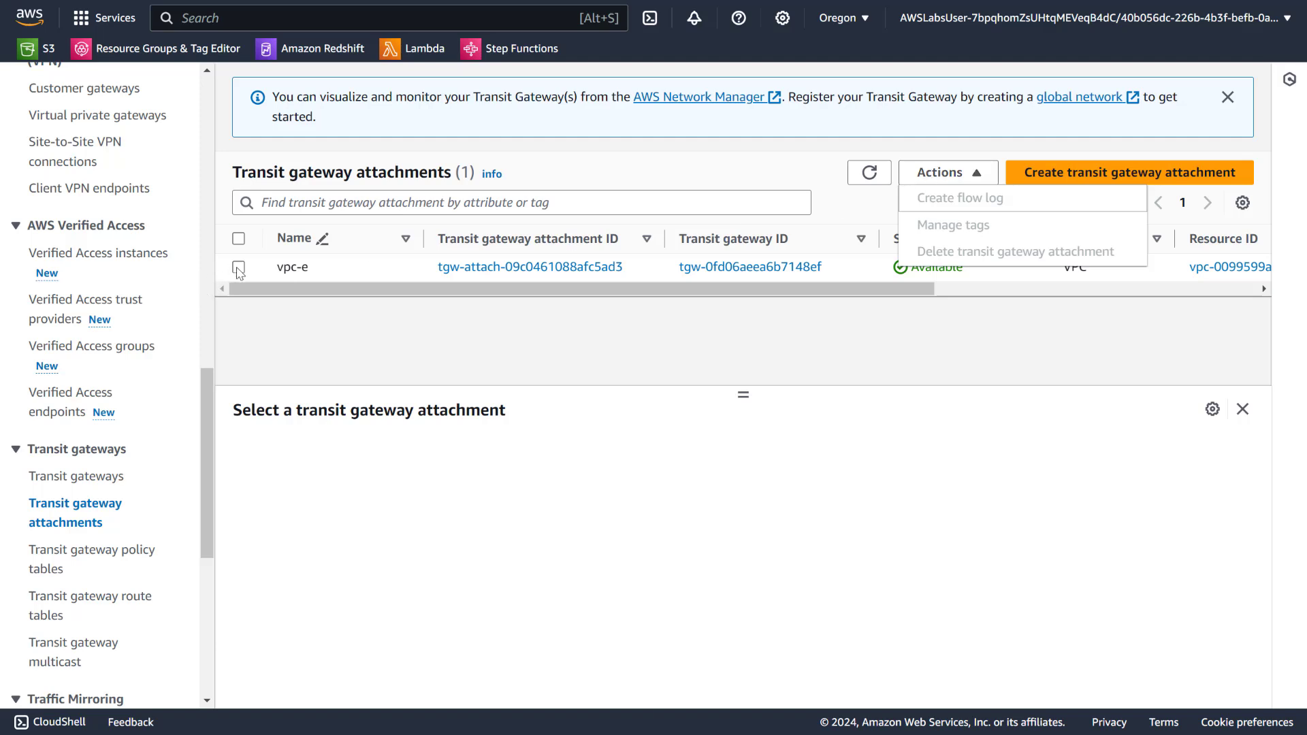
click(239, 267)
click(955, 175)
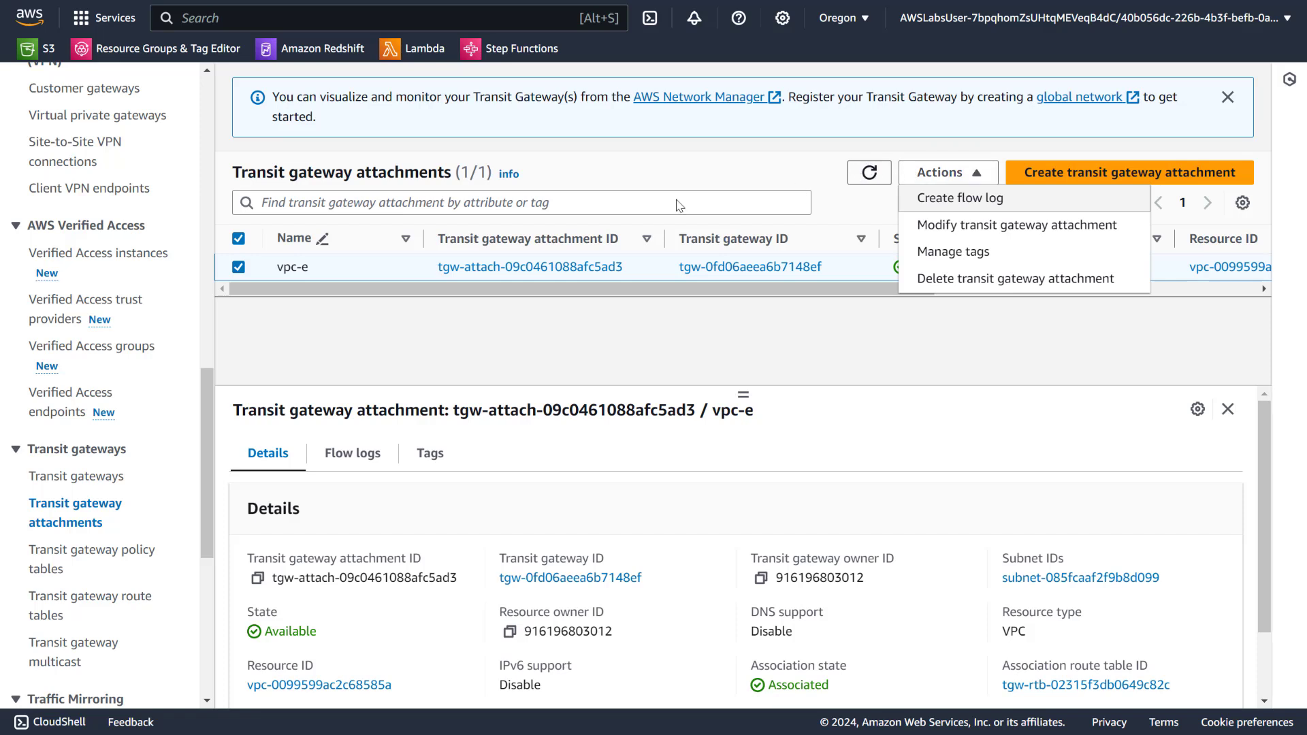
click(241, 268)
- Refresh the Oregon attachments list and check which actions are available for the peering attachment
click(870, 172)
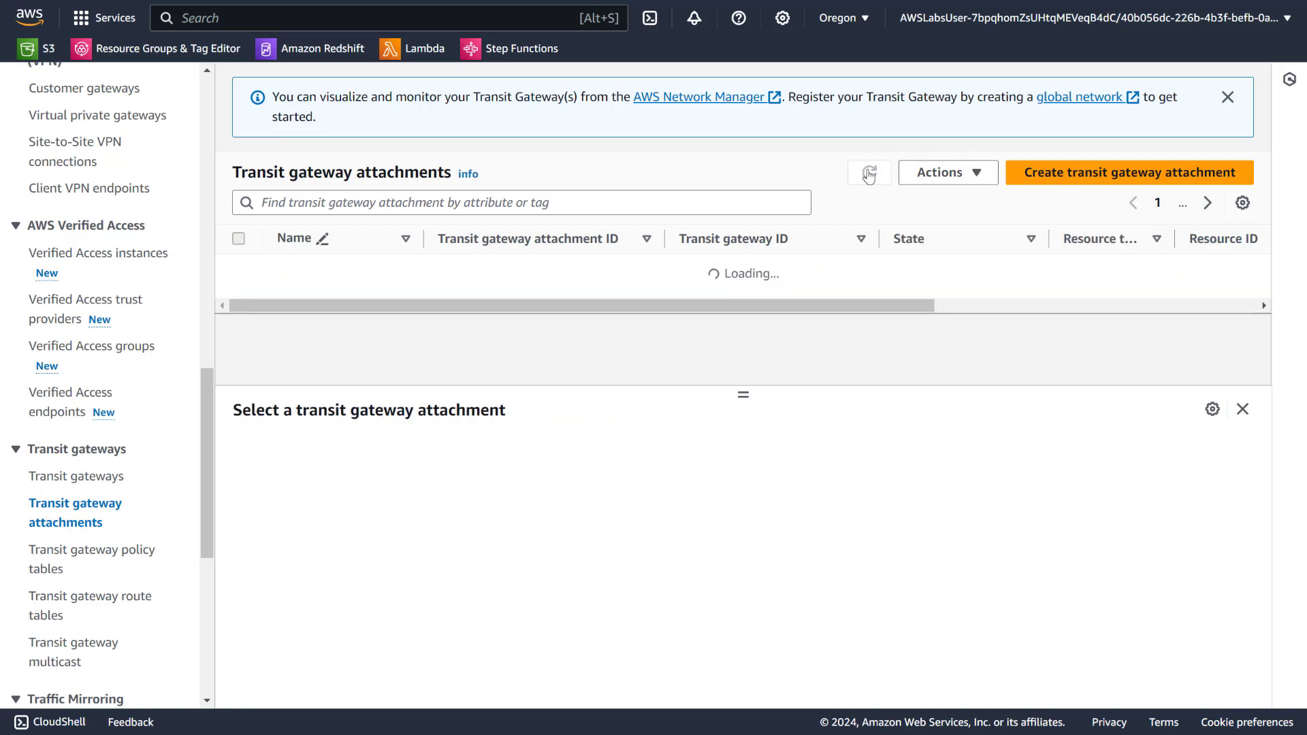
click(931, 175)
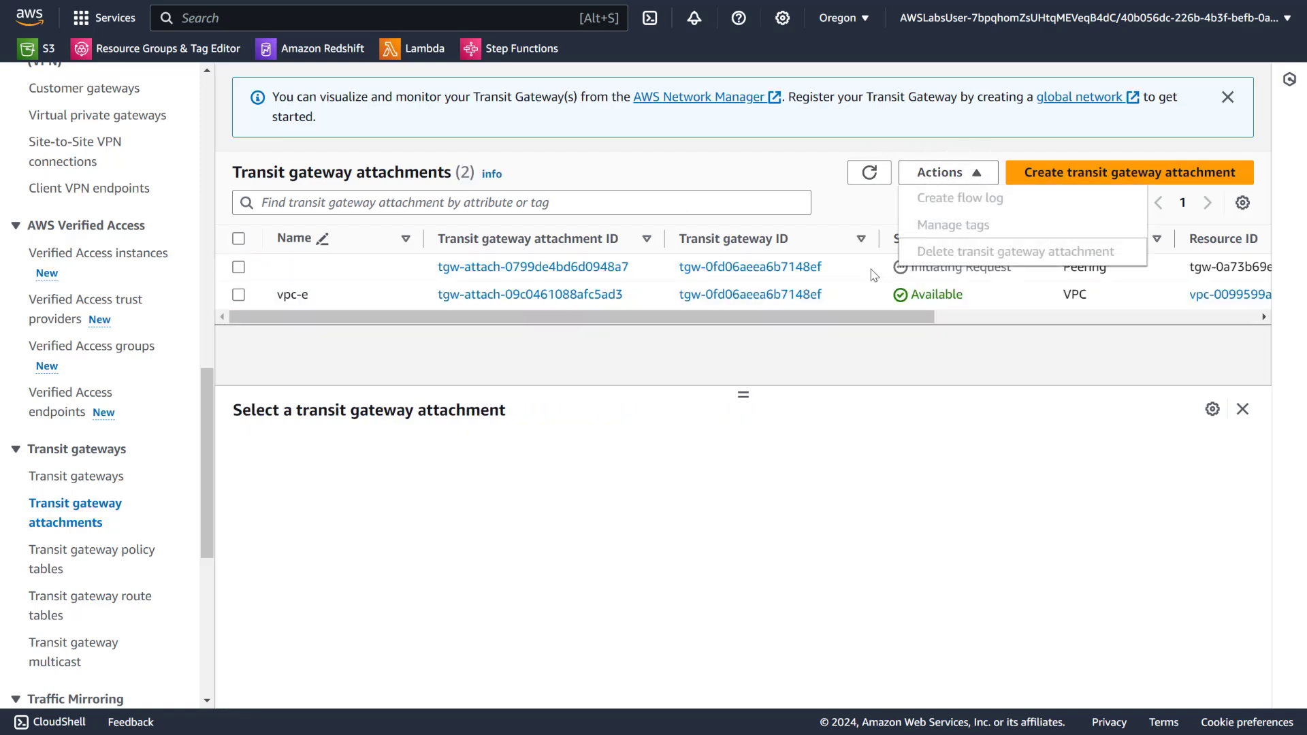
click(238, 267)
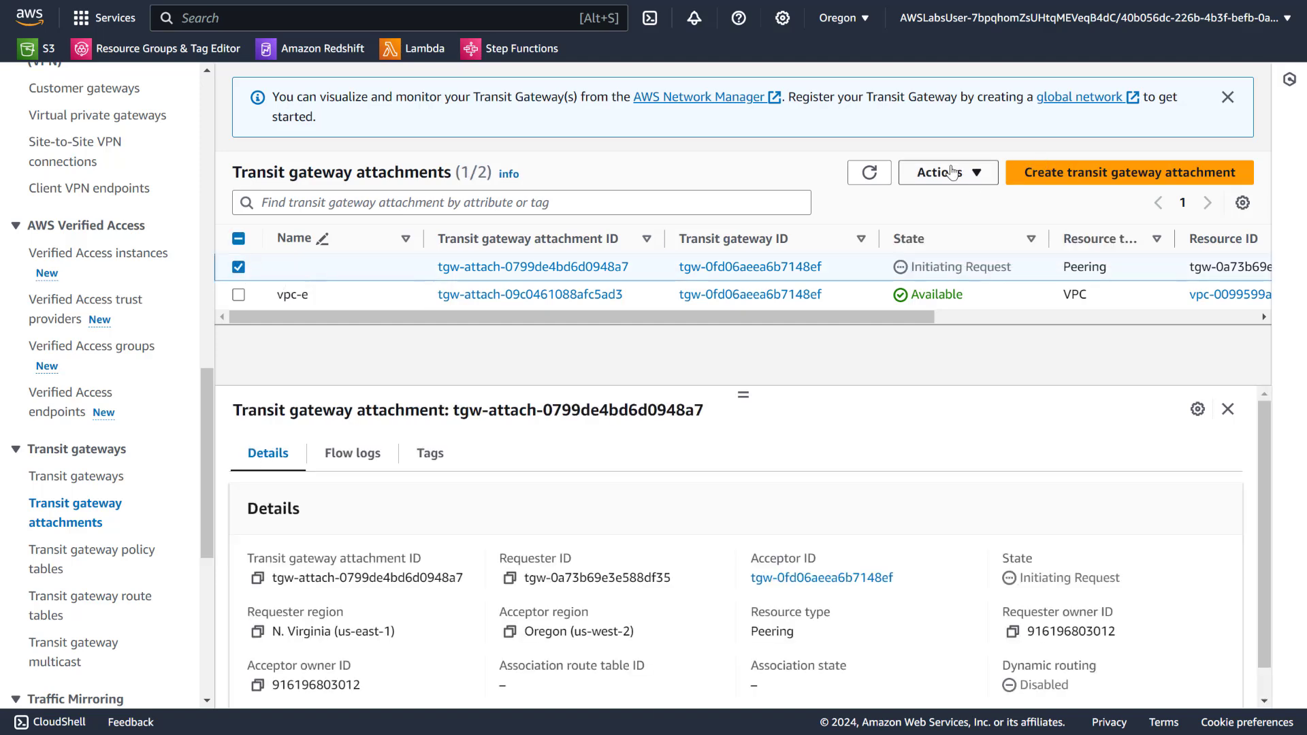
click(952, 172)
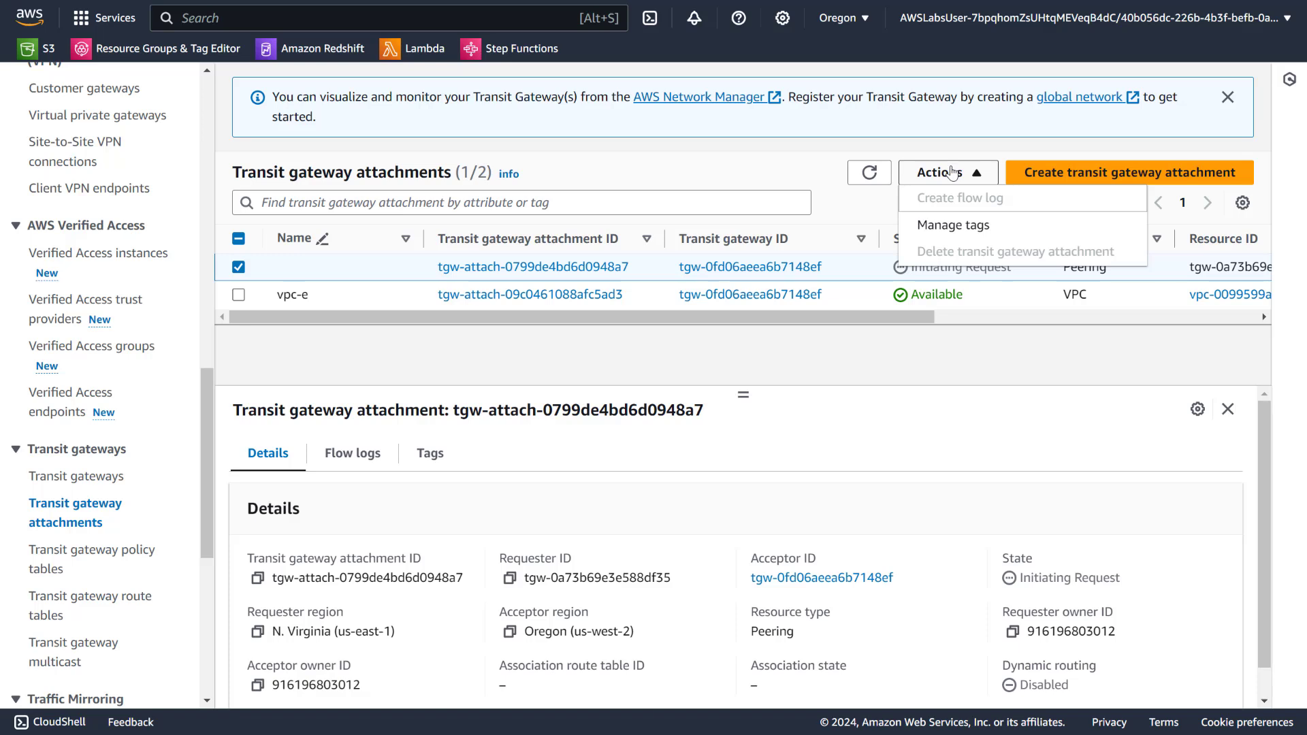
click(952, 172)
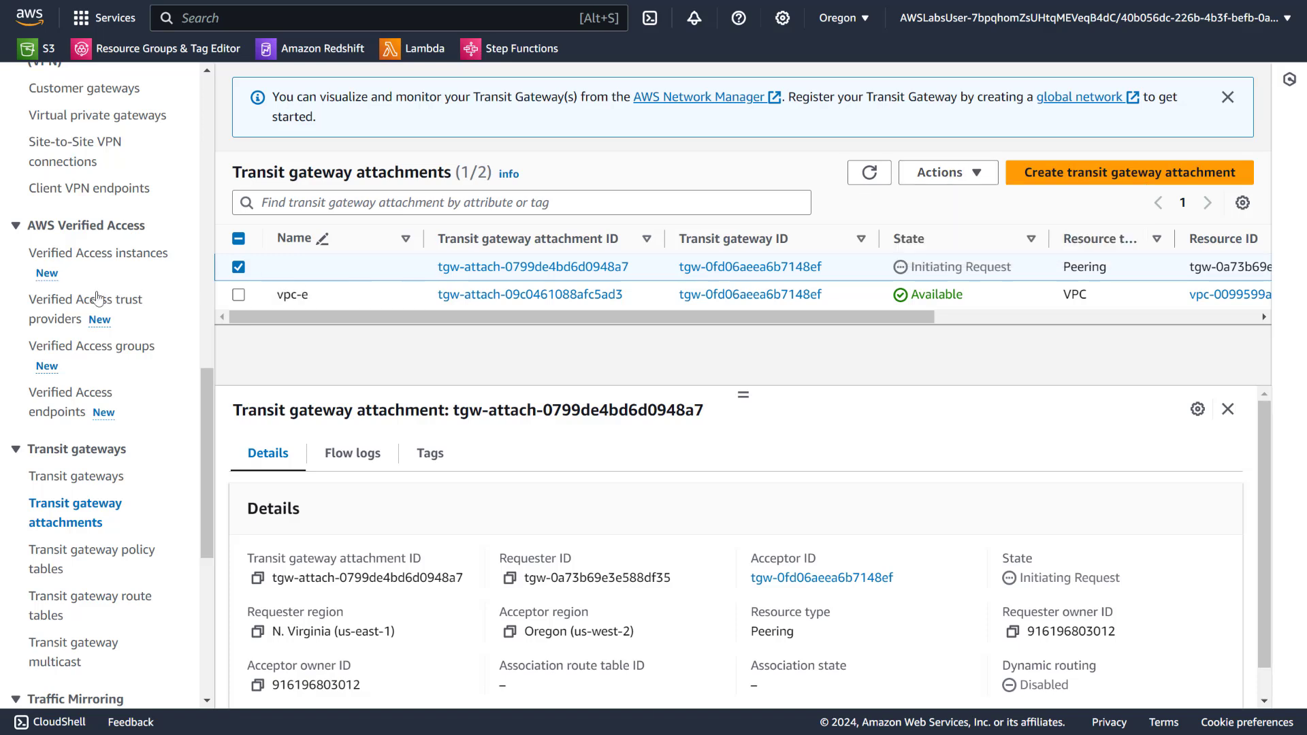
- Reload the attachments and recheck the state and available actions of peering attachment tgw-attach-0799de4bd6d0948a7, then deselect it
click(887, 172)
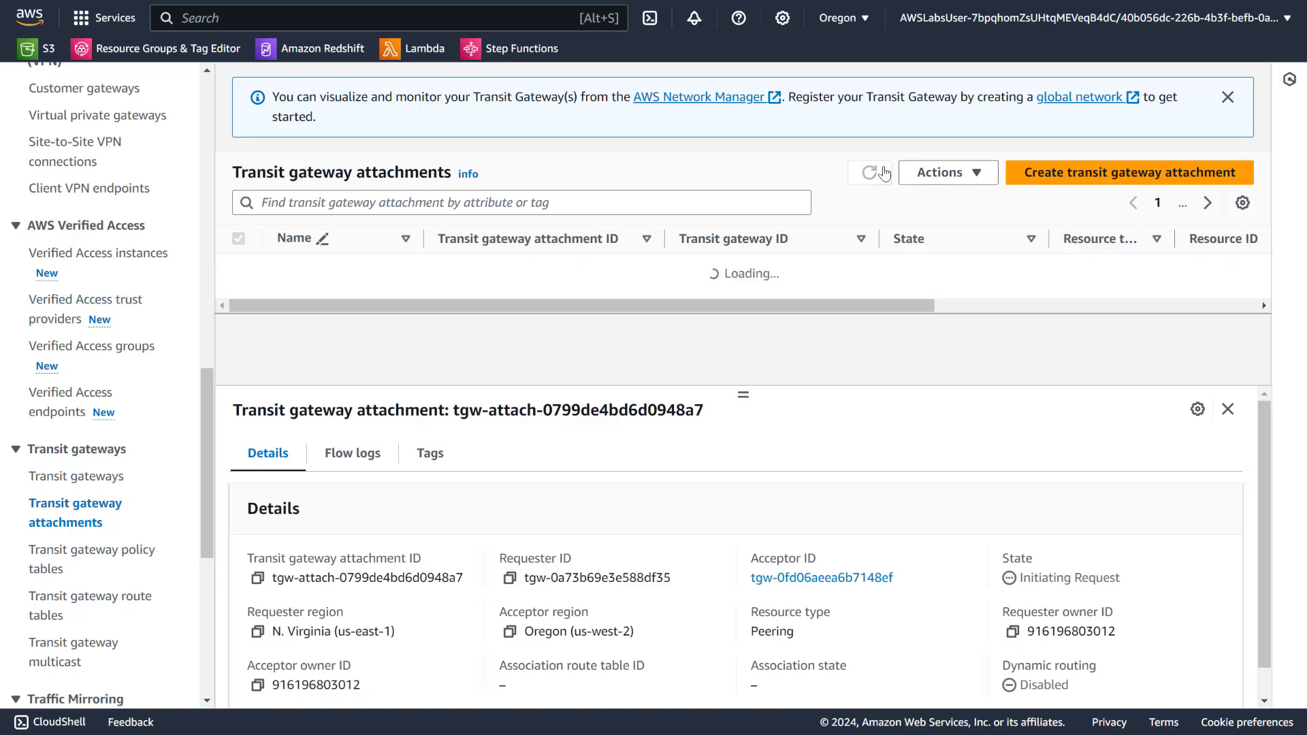
click(942, 172)
click(496, 325)
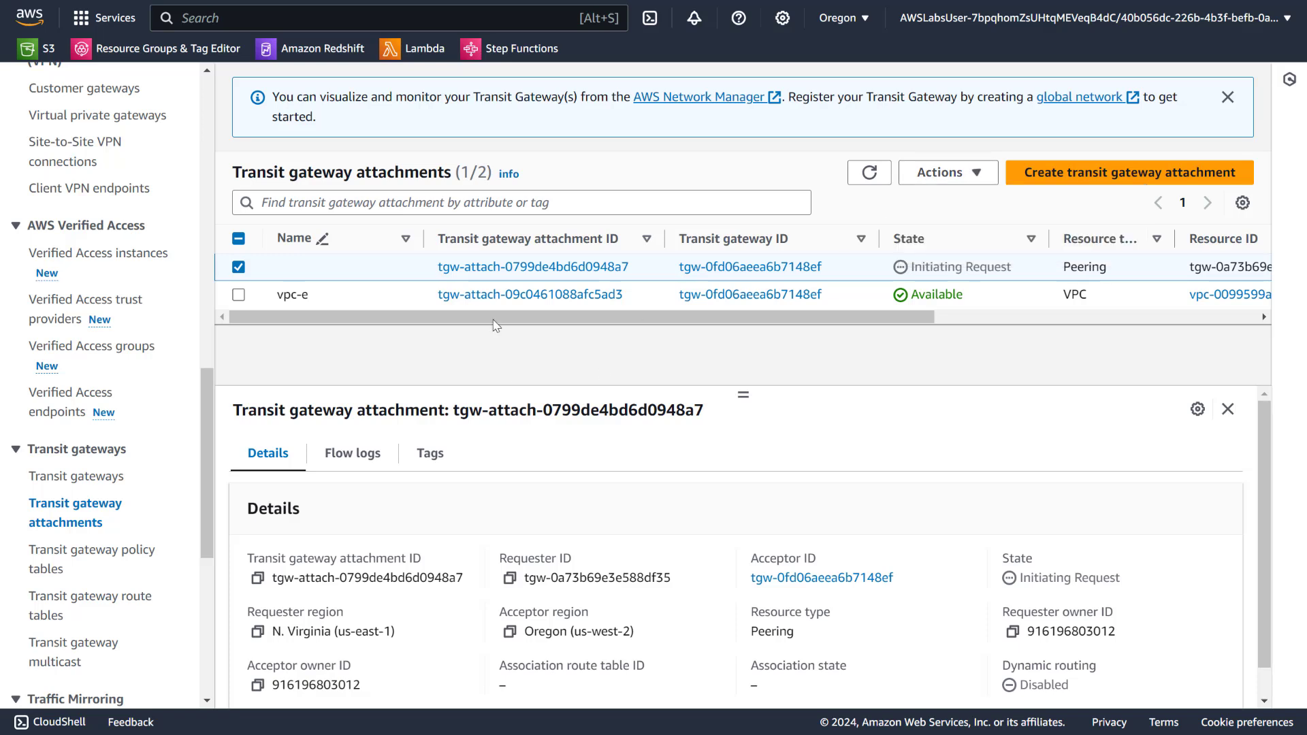
click(240, 269)
click(870, 174)
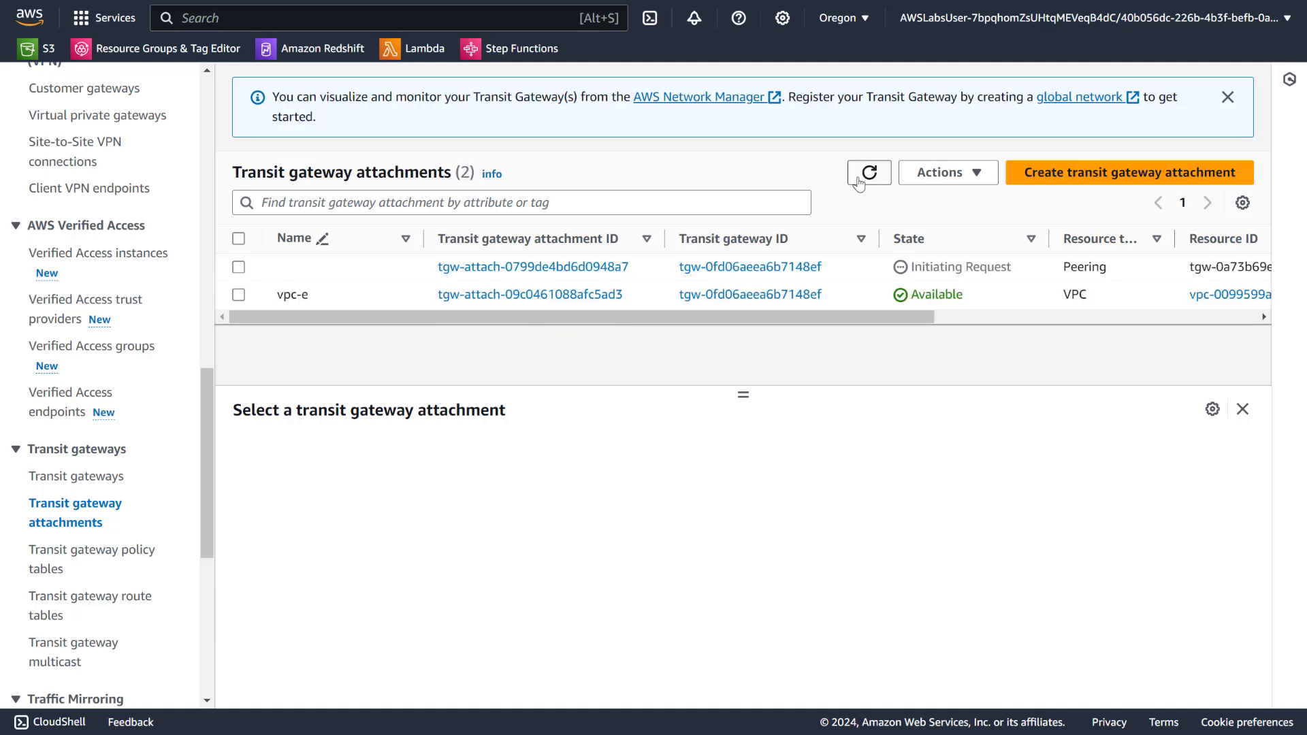
click(238, 268)
click(940, 173)
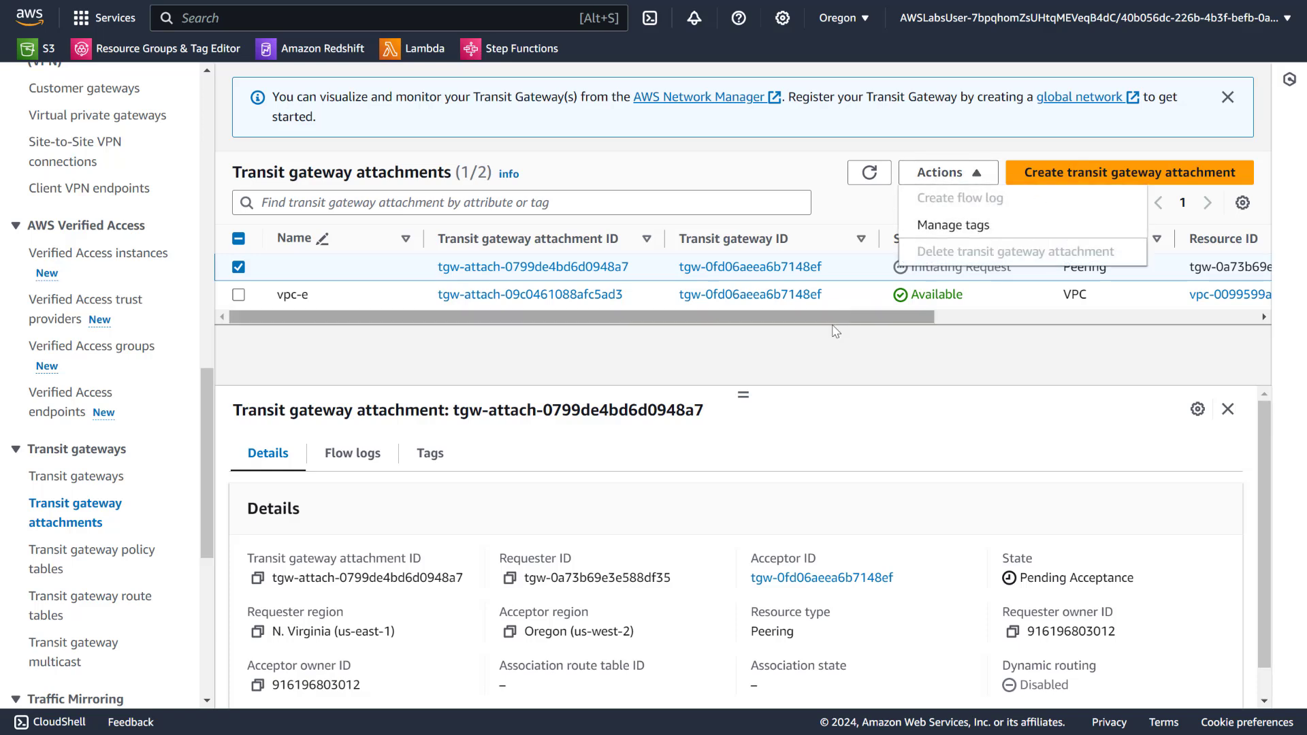
click(684, 348)
click(239, 268)
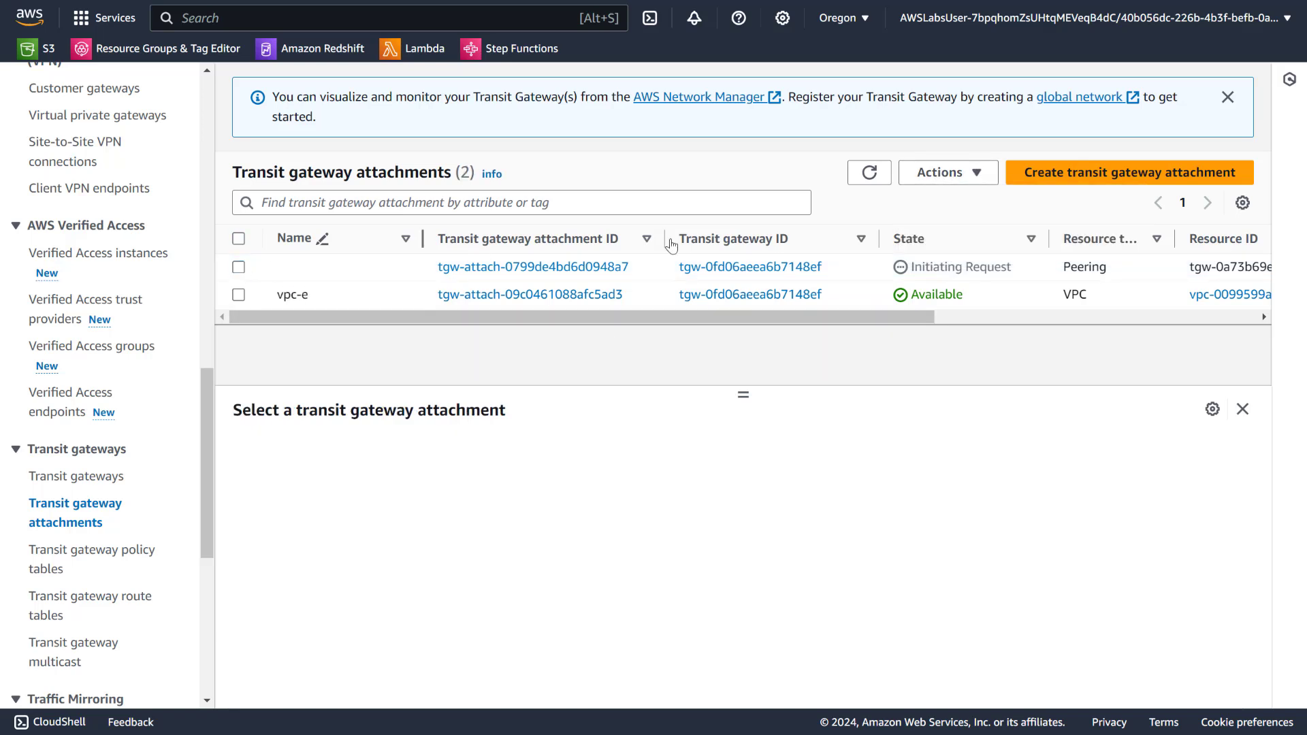
- Refresh the attachments list and accept the peering attachment tgw-attach-0799de4bd6d0948a7, confirming the acceptance
click(871, 179)
click(940, 172)
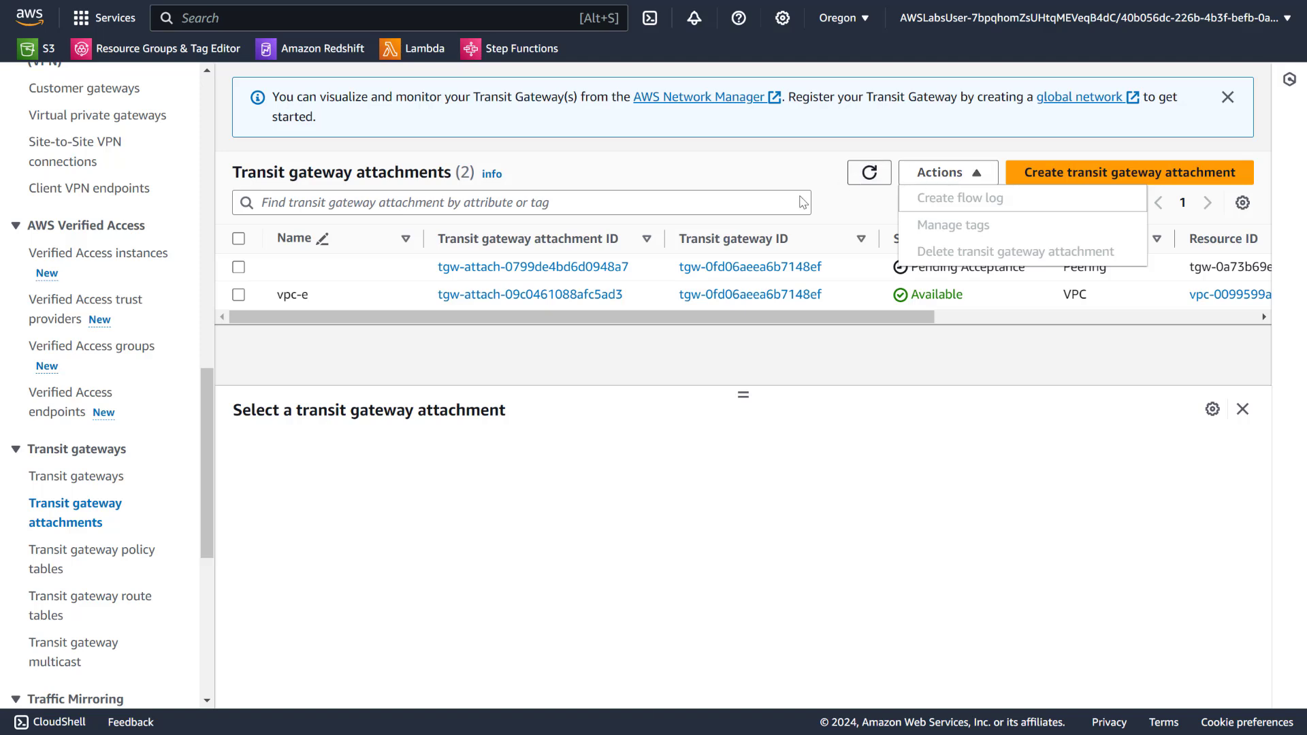
click(238, 267)
click(941, 172)
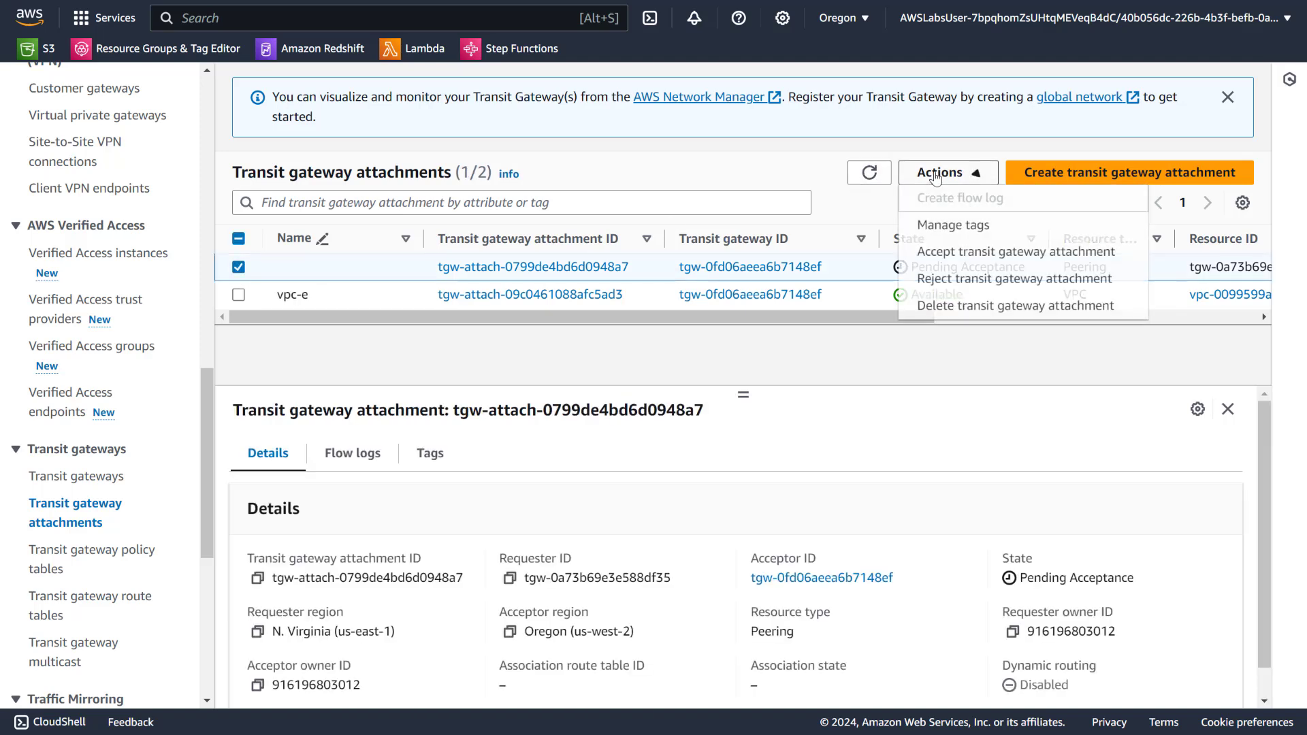
click(994, 254)
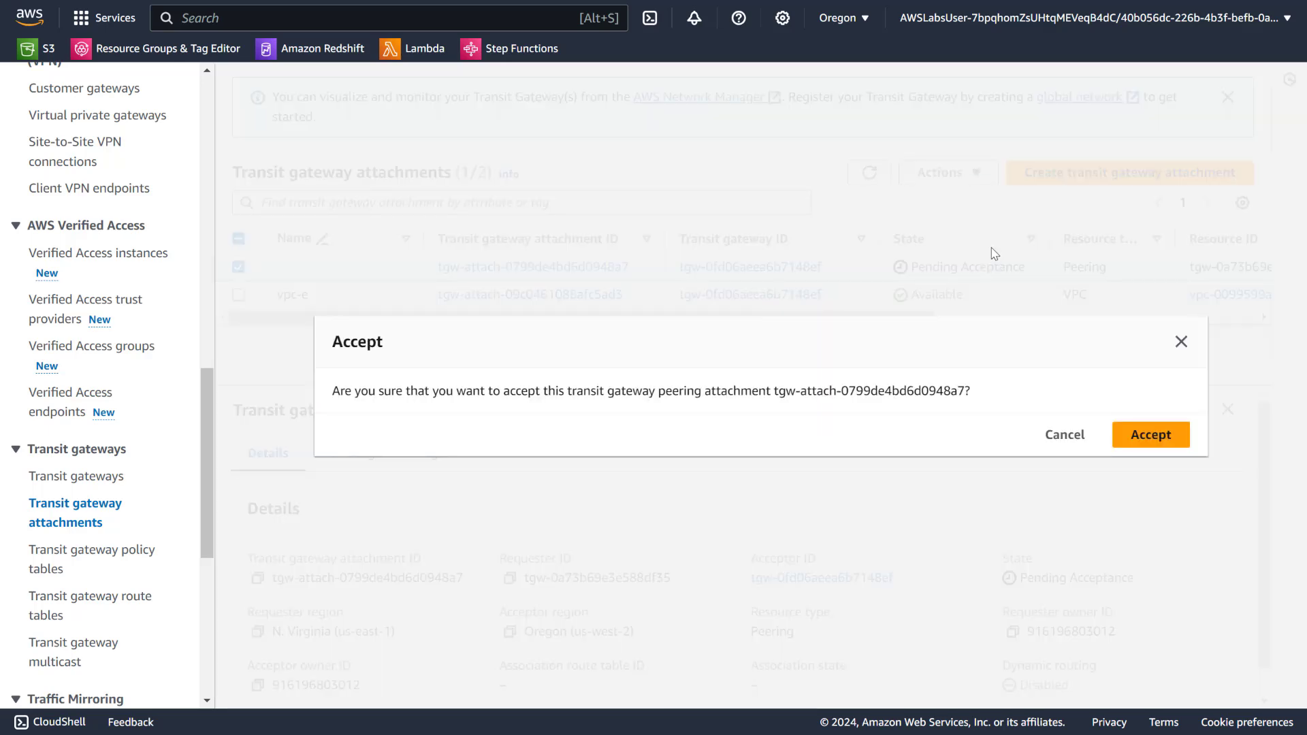
click(1151, 433)
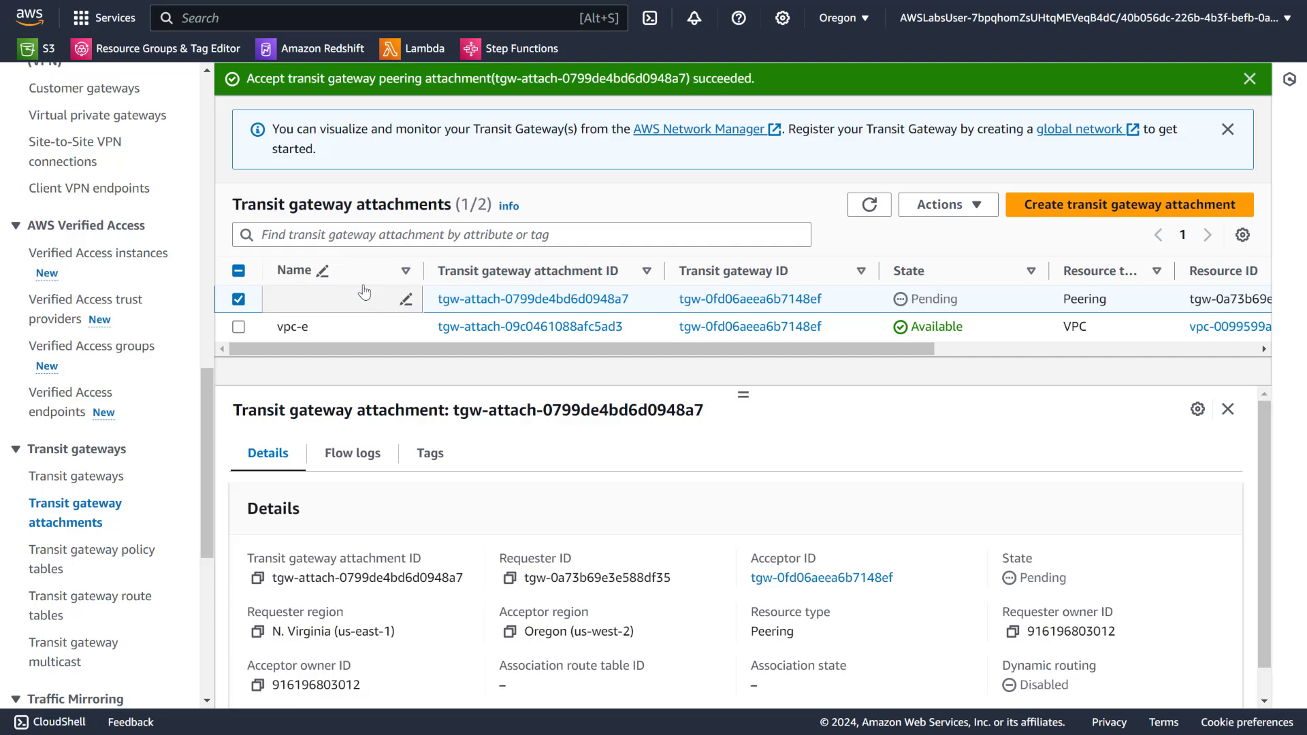
- Deselect the accepted peering attachment and refresh the list repeatedly to check its state
click(238, 300)
click(871, 205)
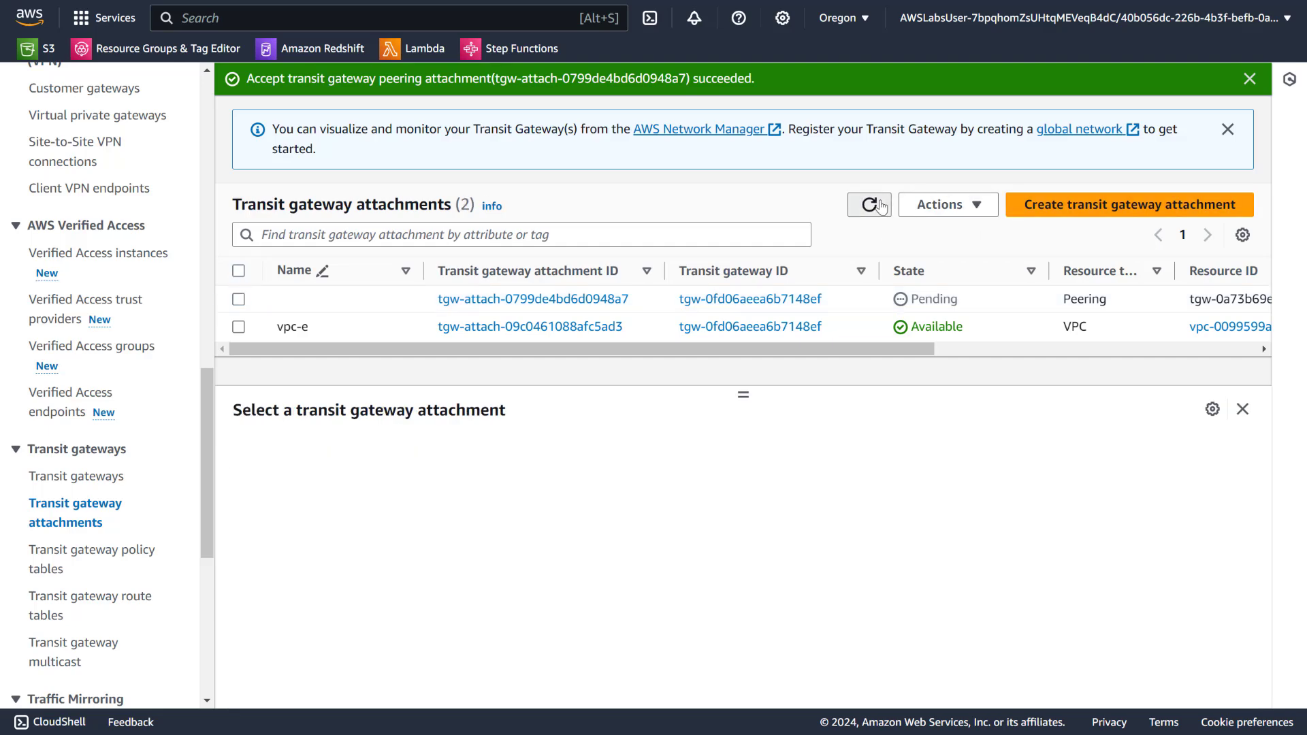
click(866, 211)
click(943, 204)
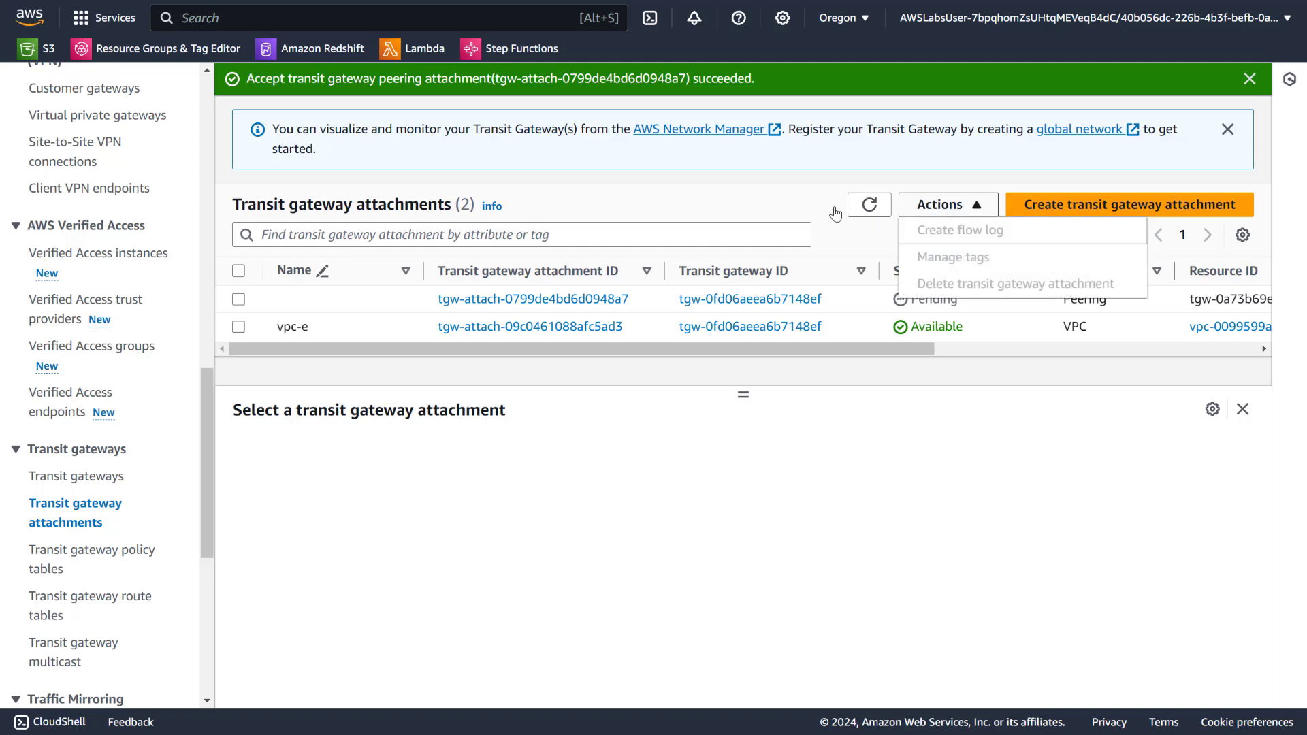
click(868, 205)
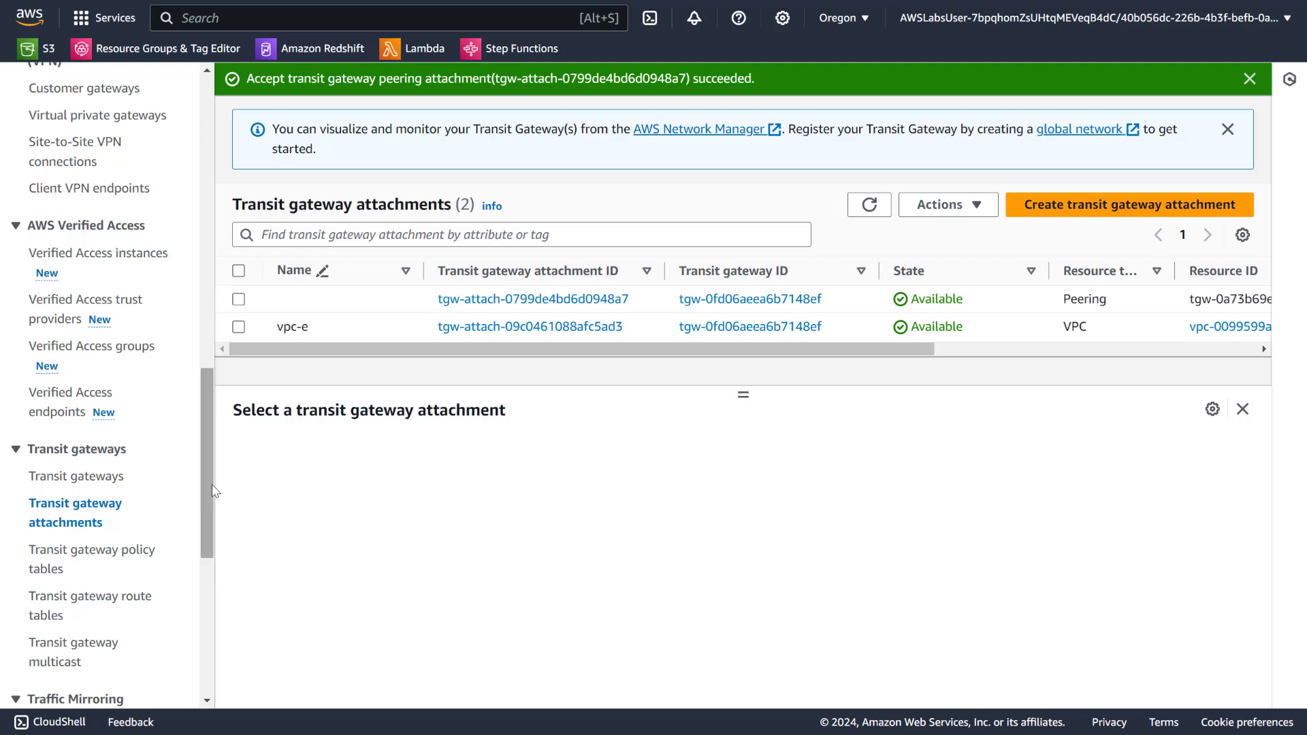
- Associate the peering attachment tgw-attach-0799de4bd6d0948a7 with the transit gateway route table remote-rt
drag(213, 491, 205, 517)
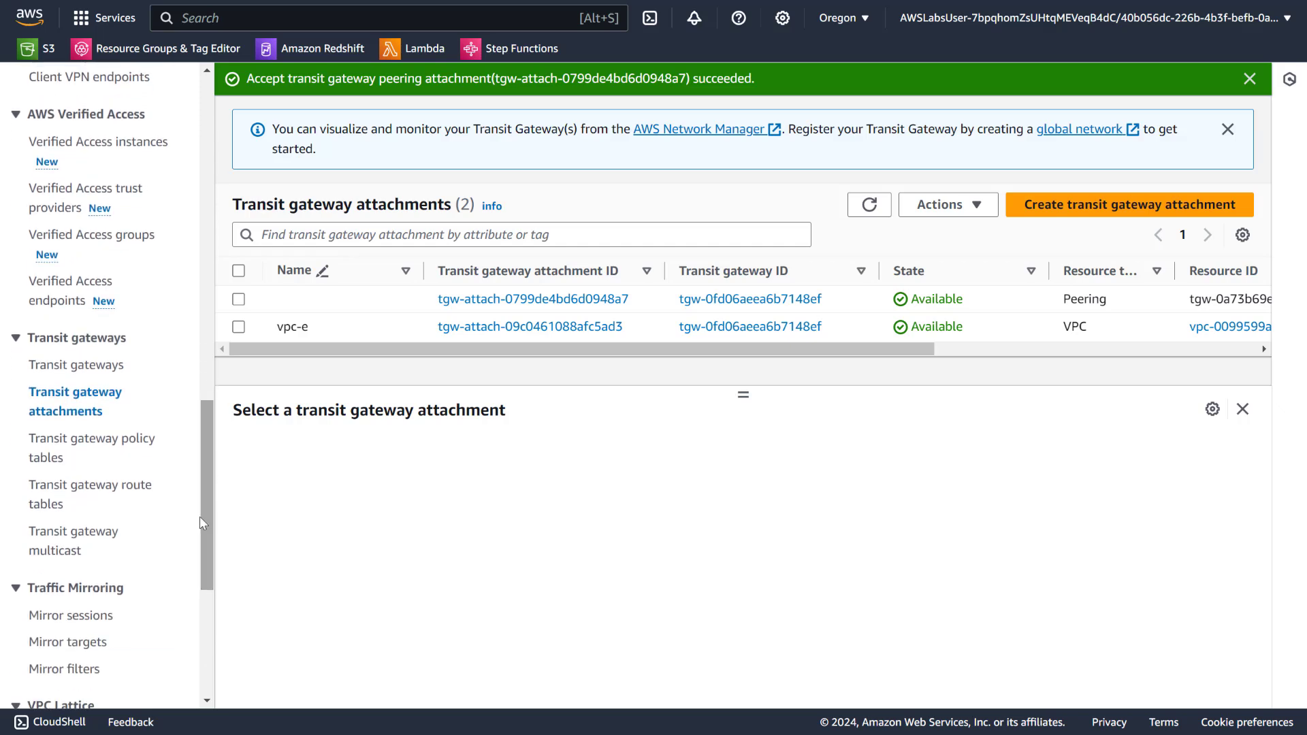
click(109, 487)
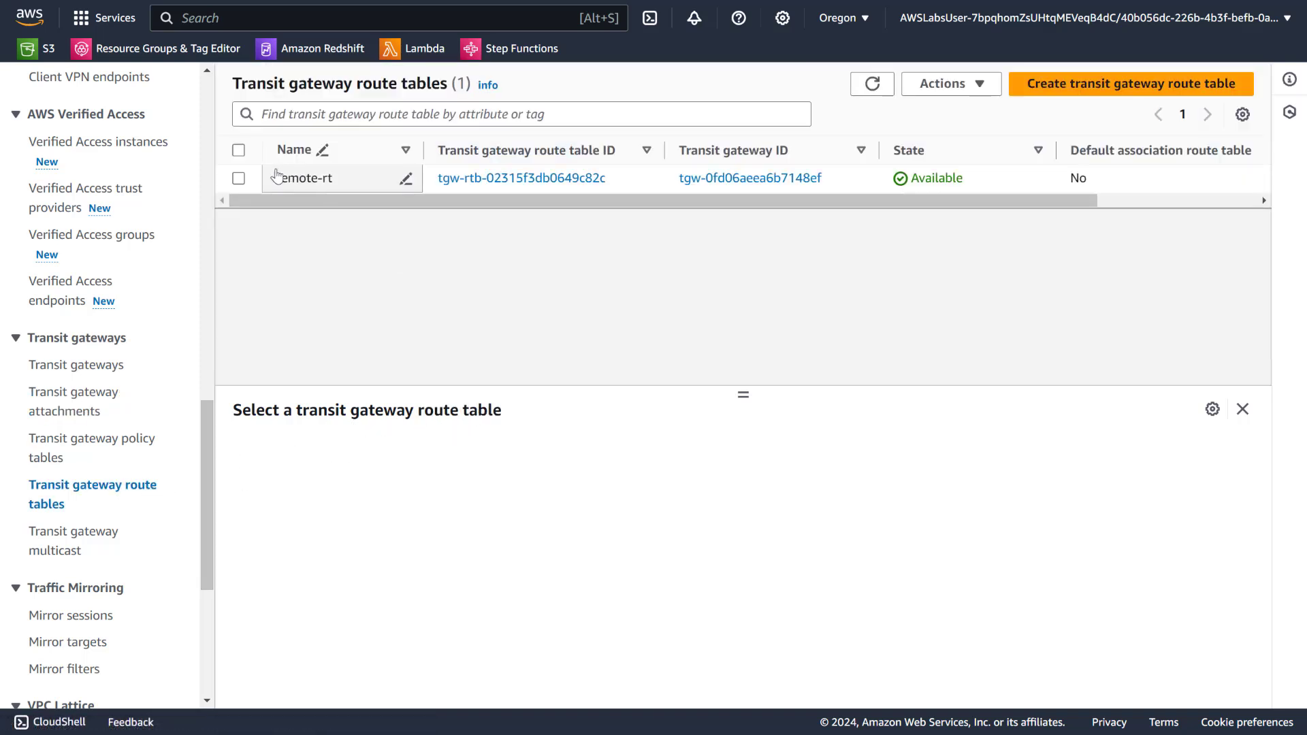
click(238, 178)
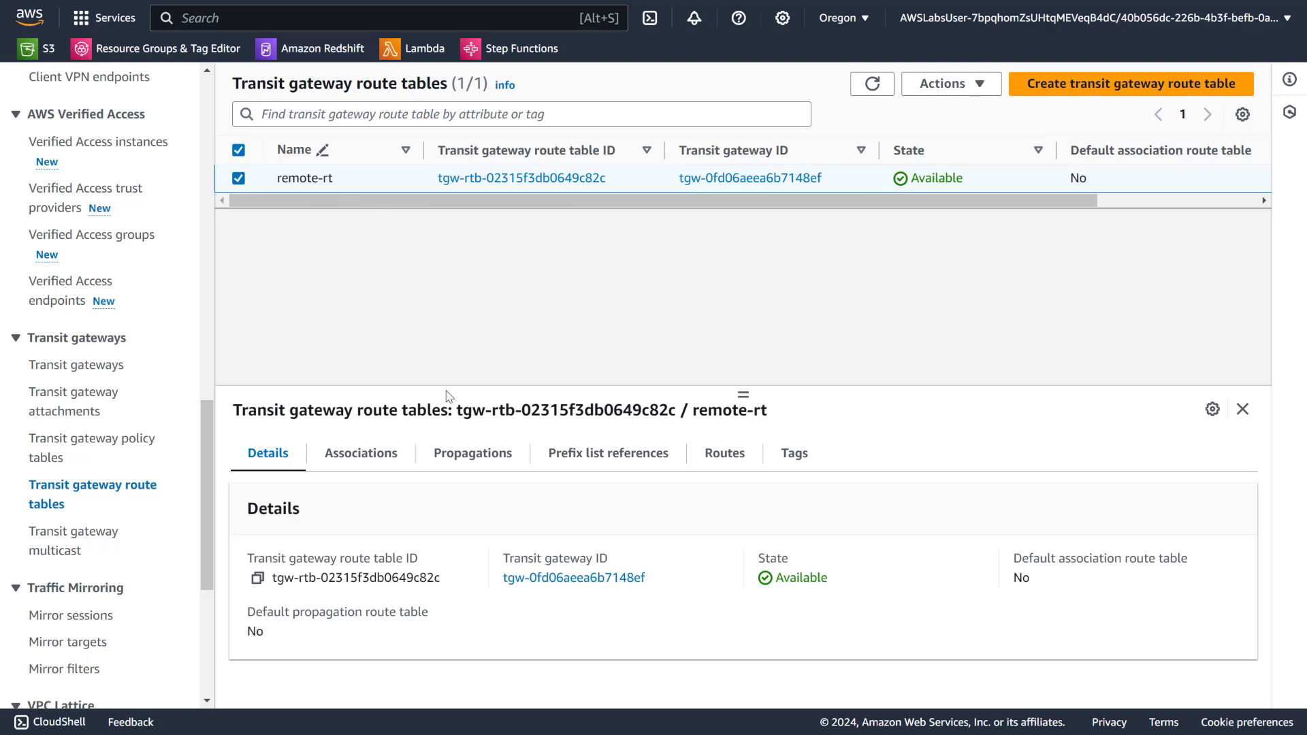
click(354, 461)
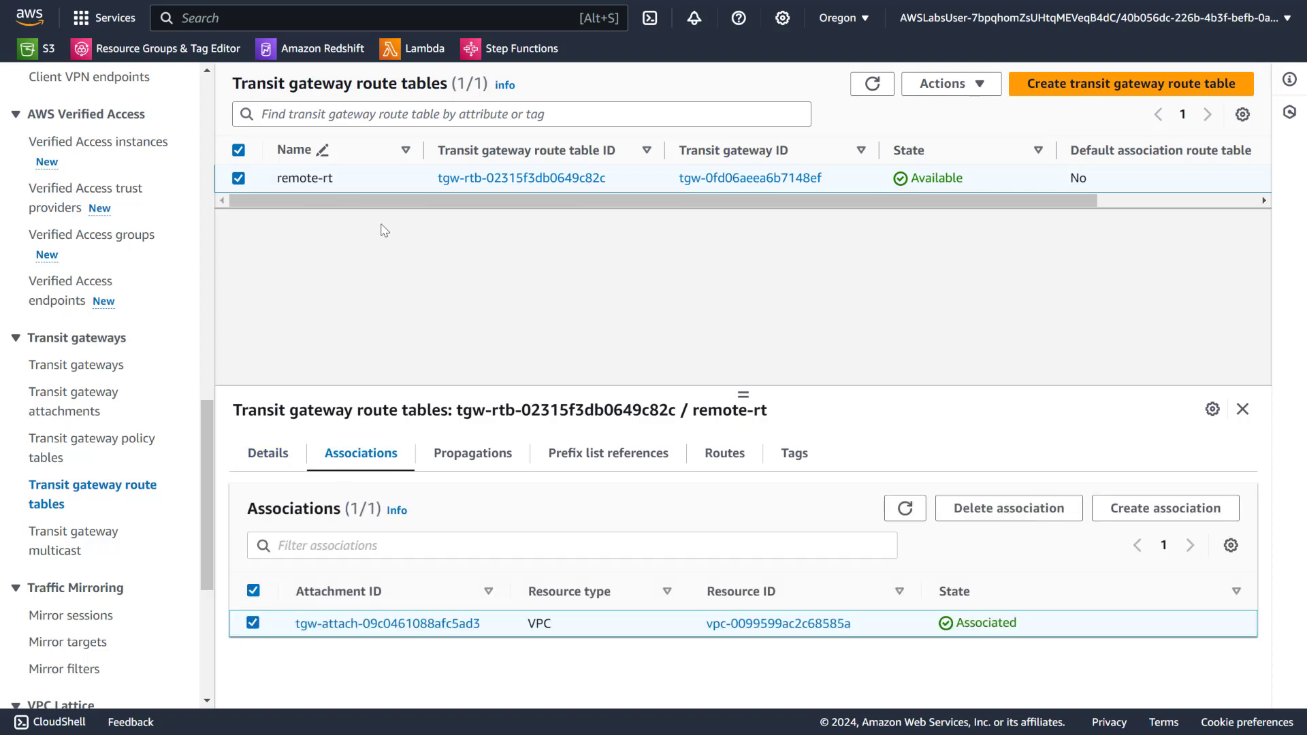
click(1179, 514)
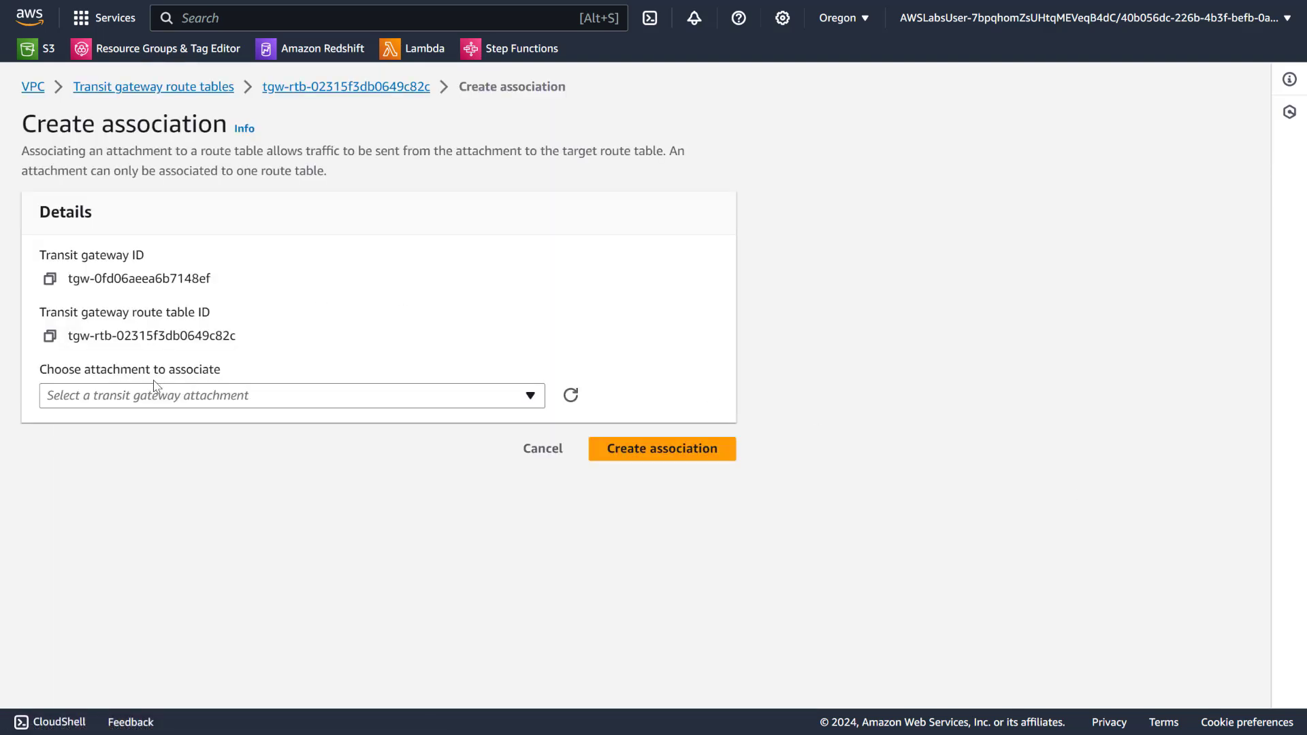
click(153, 396)
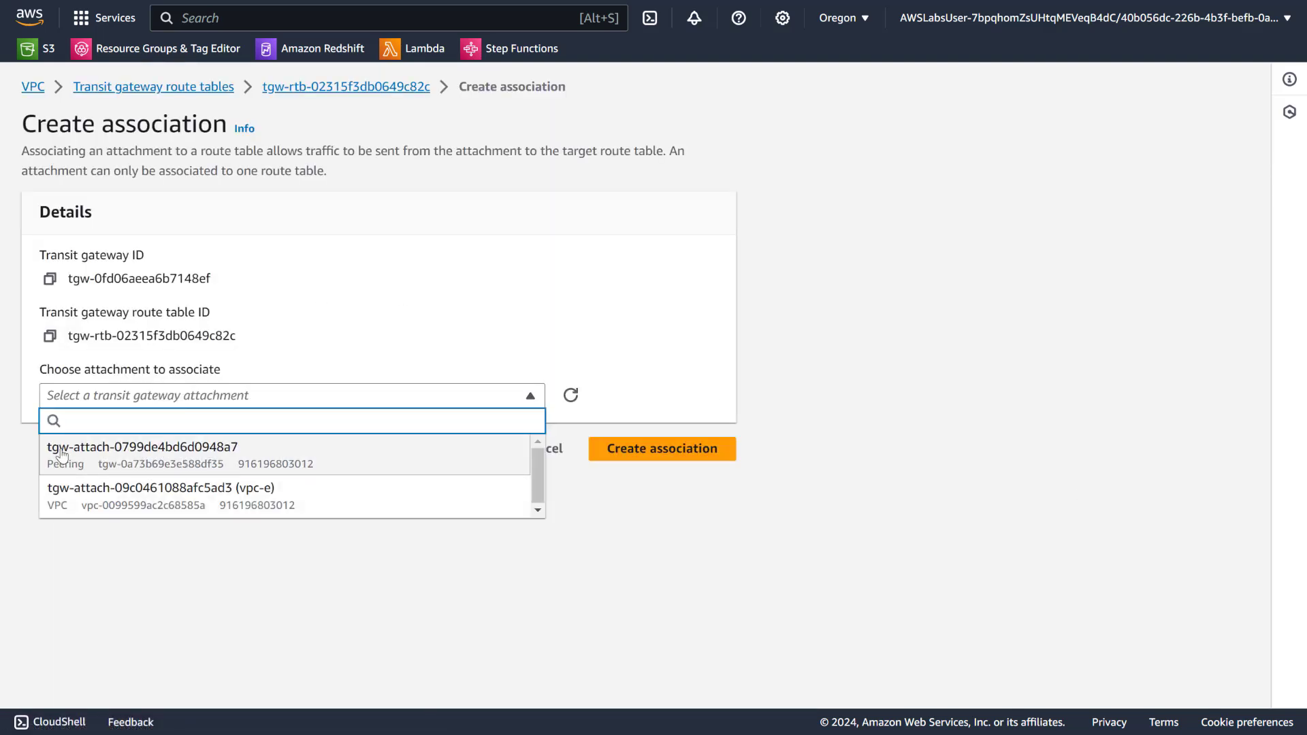
click(113, 461)
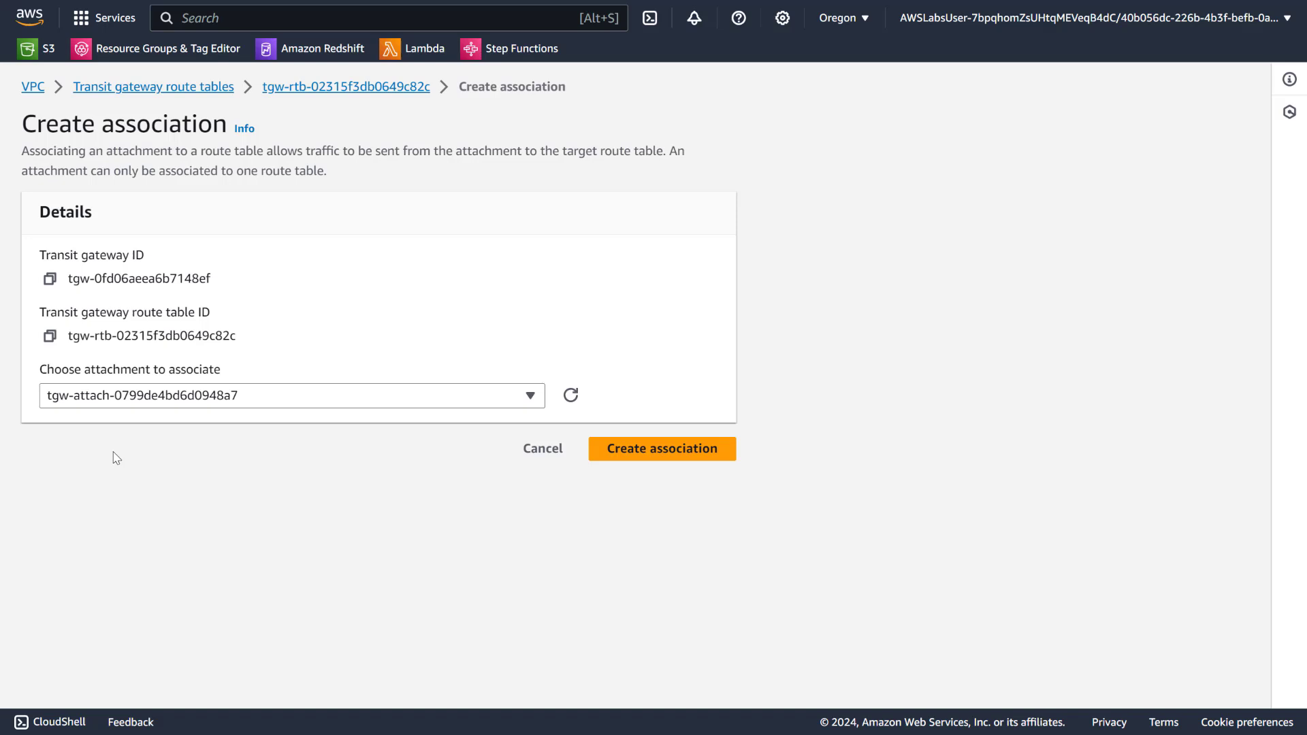
click(633, 446)
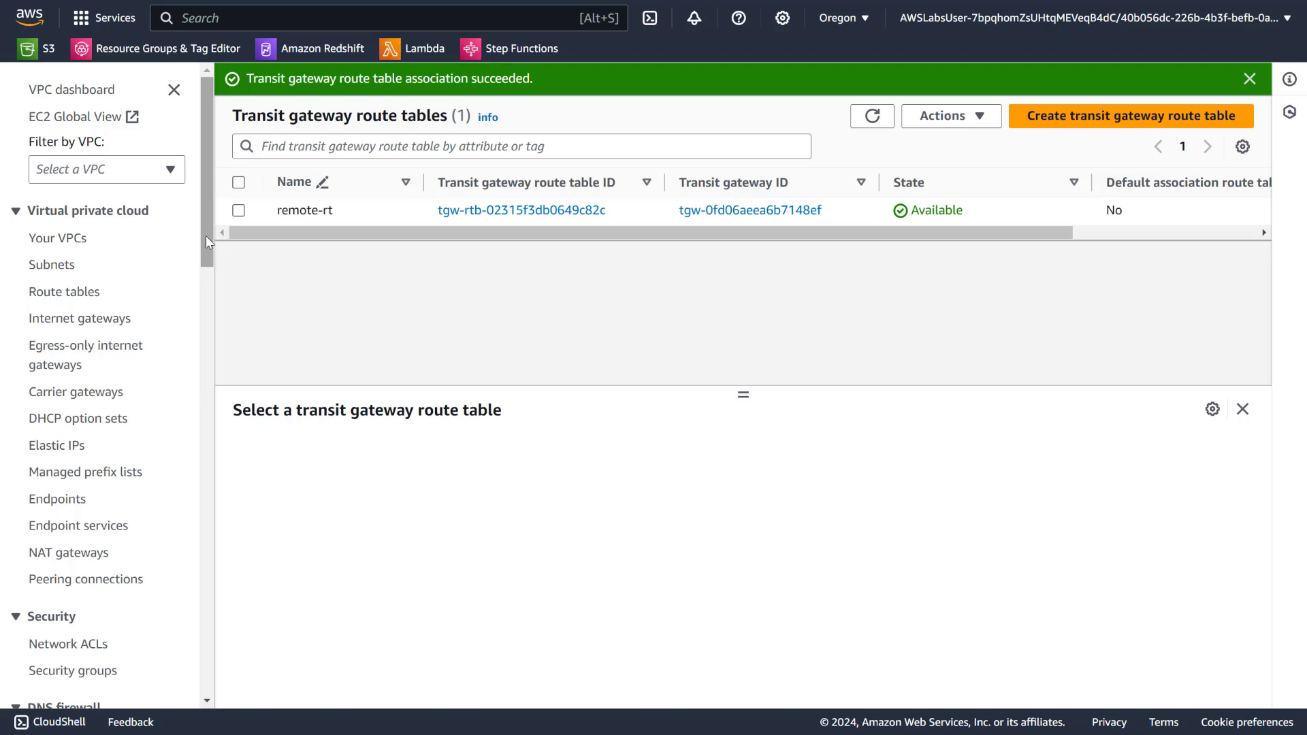
- Replace the static route 0.0.0.0/0 in remote-rt so that it uses the peering attachment tgw-attach-0799de4bd6d0948a7
click(238, 211)
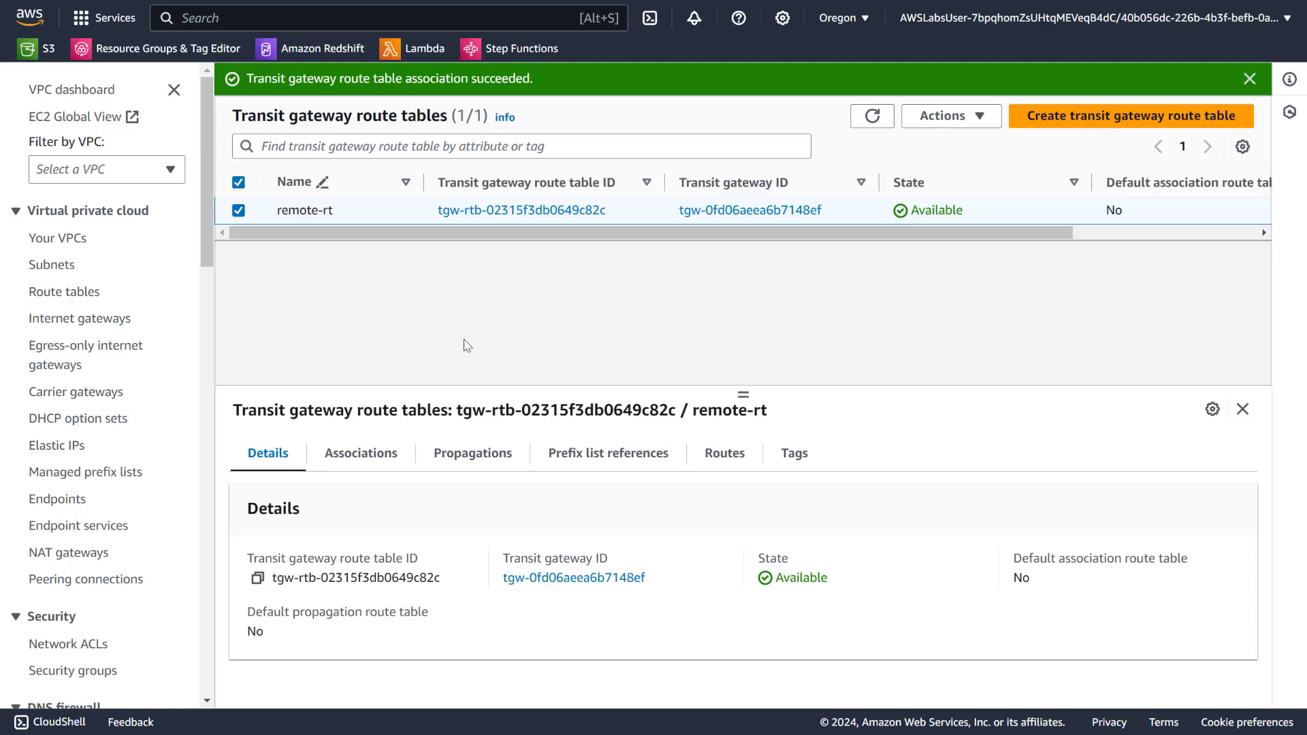
click(723, 454)
scroll(680, 573, down, 2)
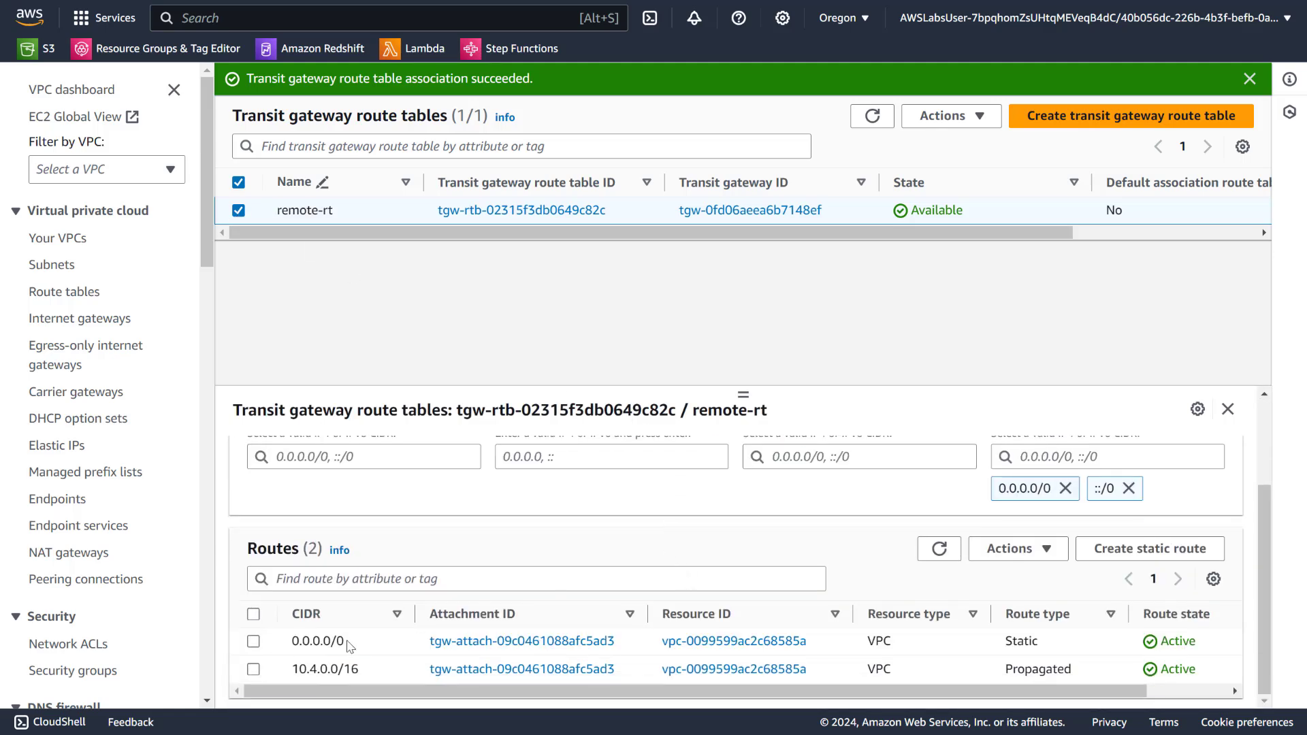
click(253, 642)
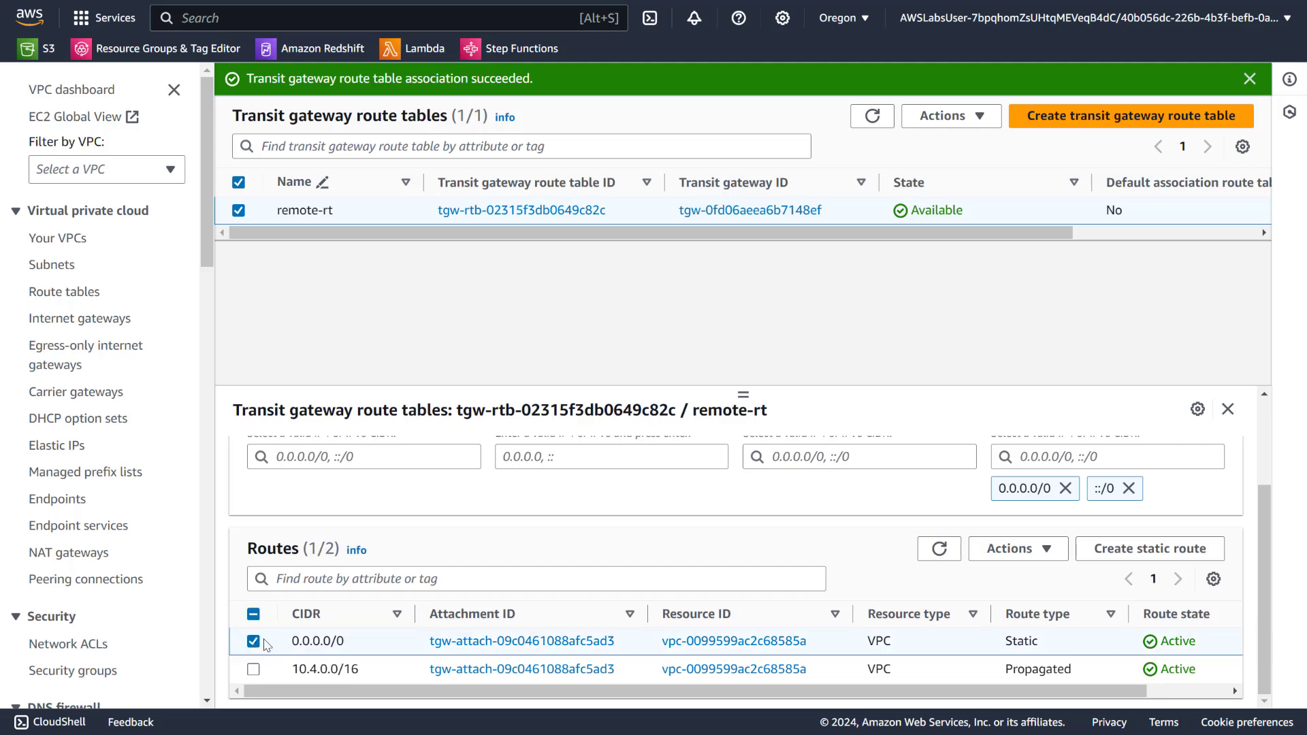
click(1039, 553)
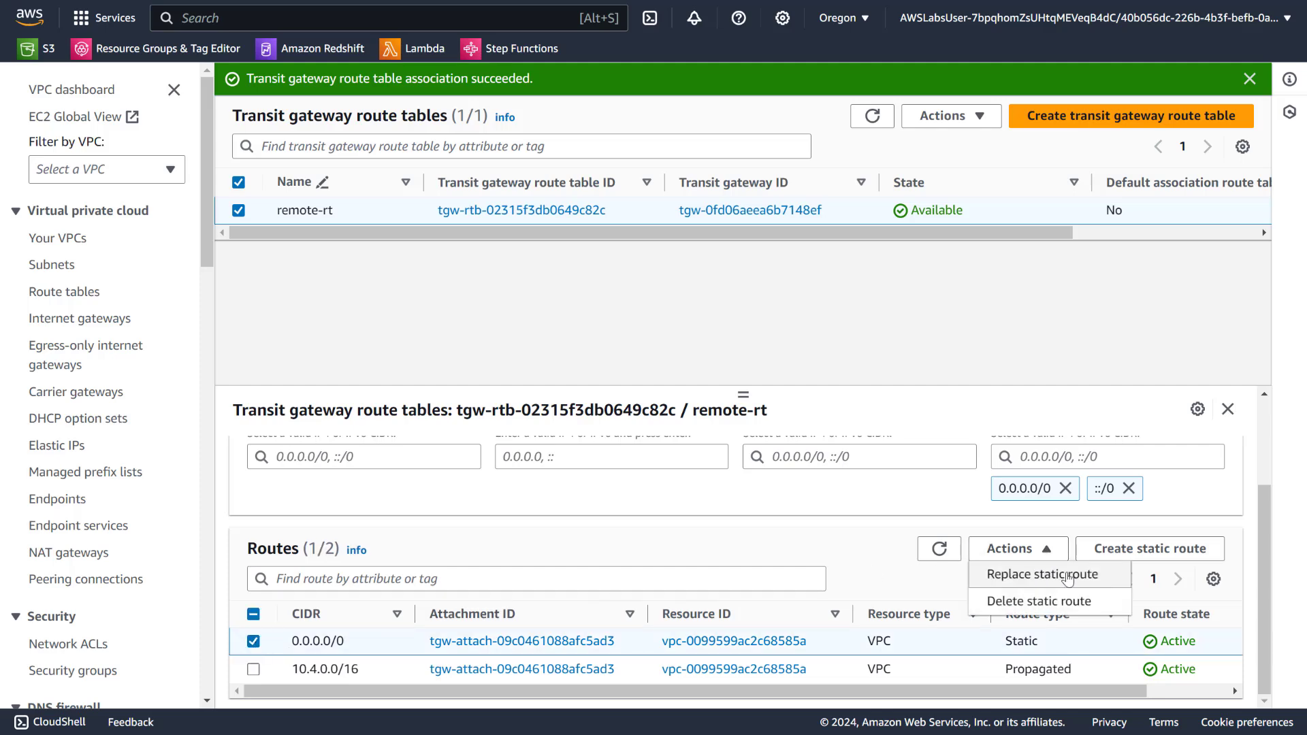
click(1046, 576)
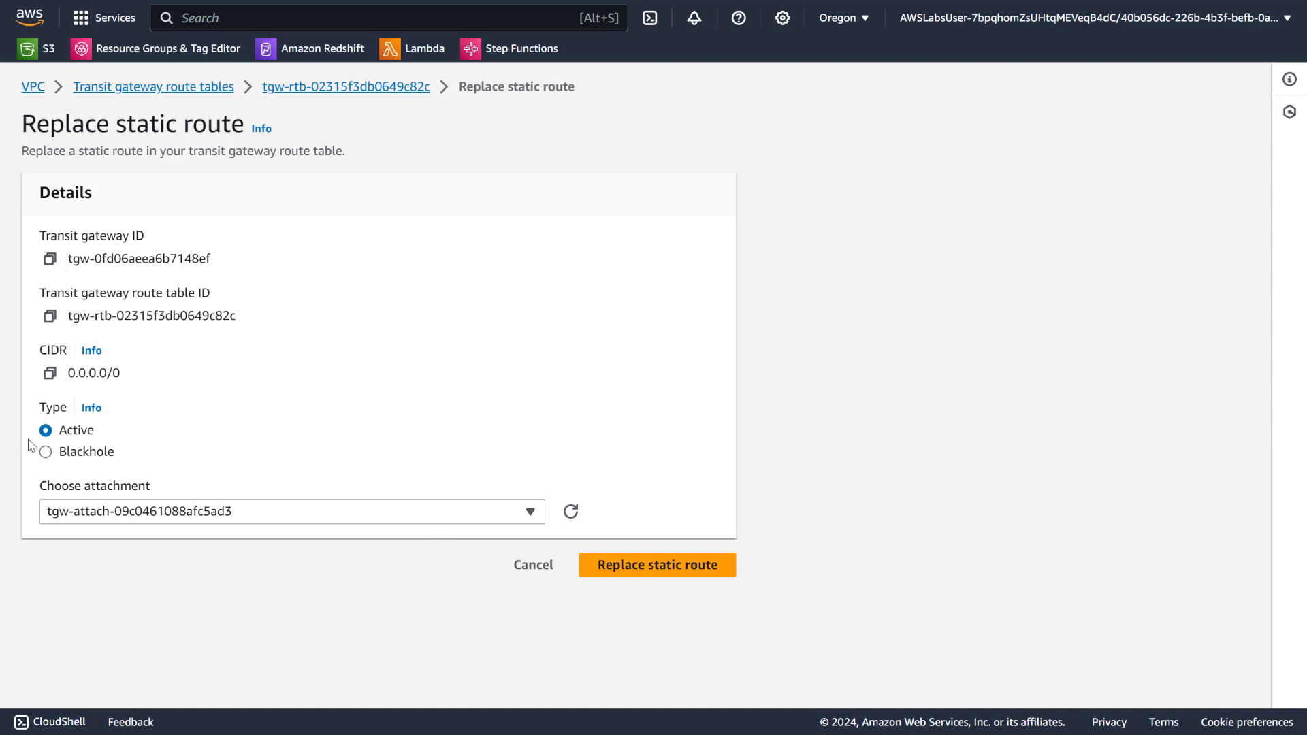
click(279, 512)
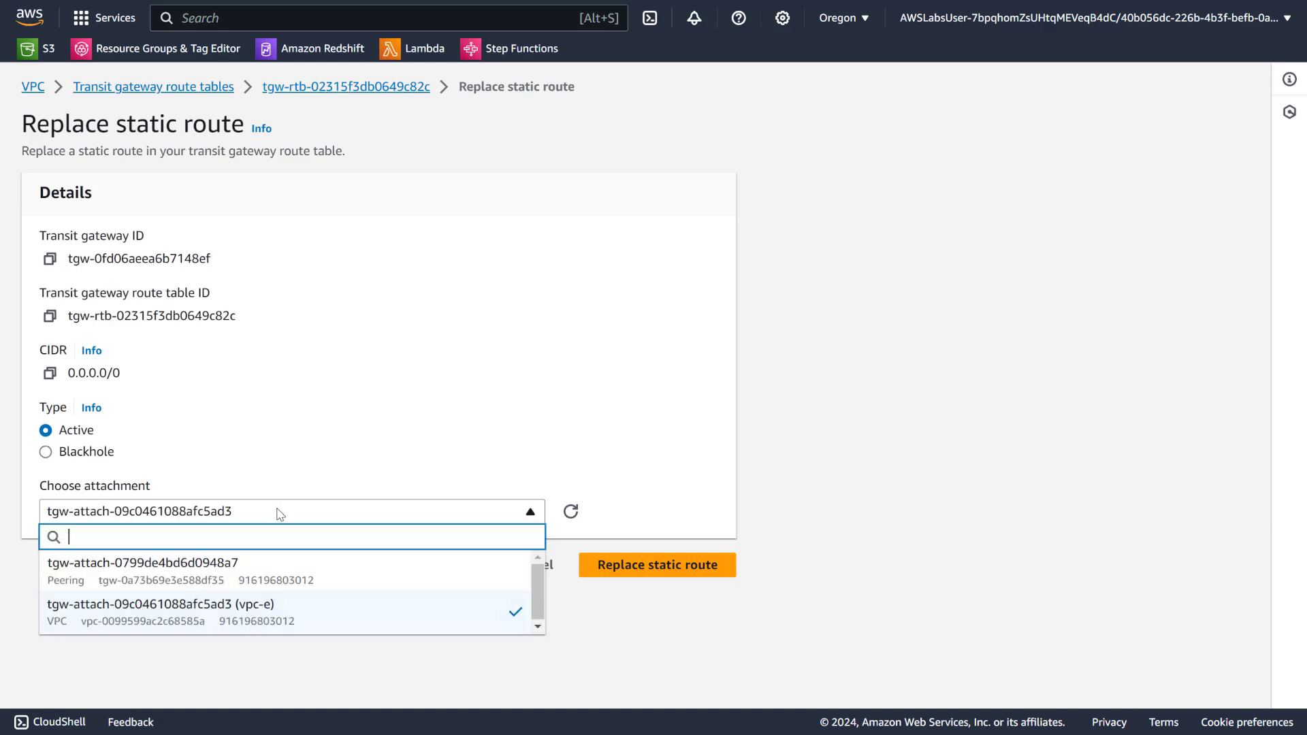
click(145, 578)
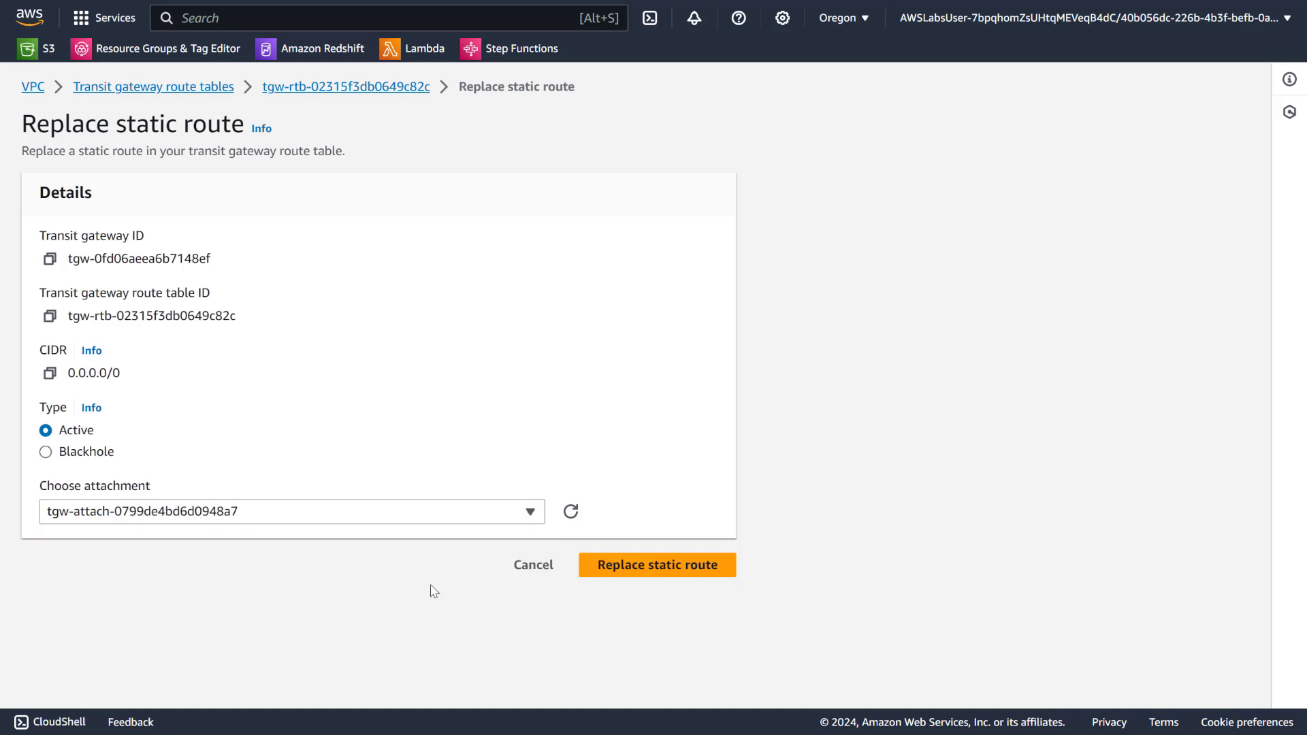
click(658, 572)
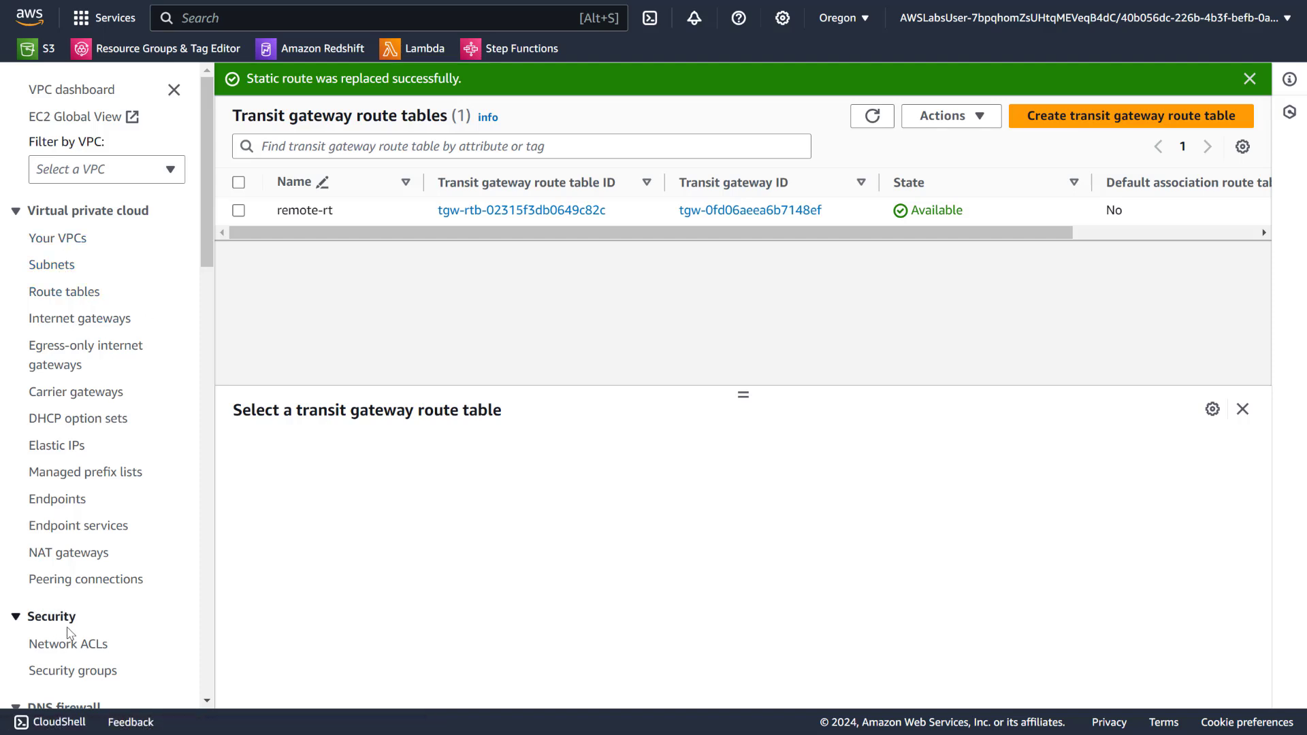
- Open the routes of the VPC route table vpc_e-private in Oregon for editing
click(62, 293)
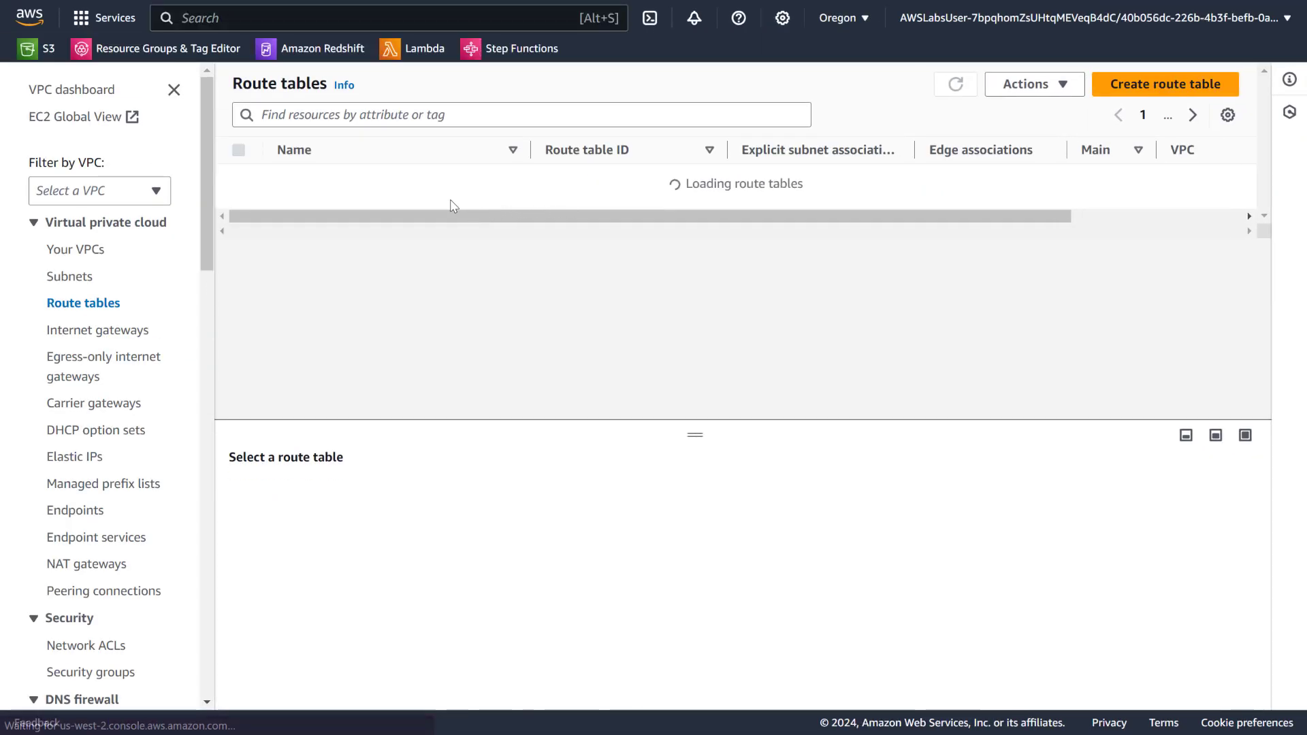
click(239, 205)
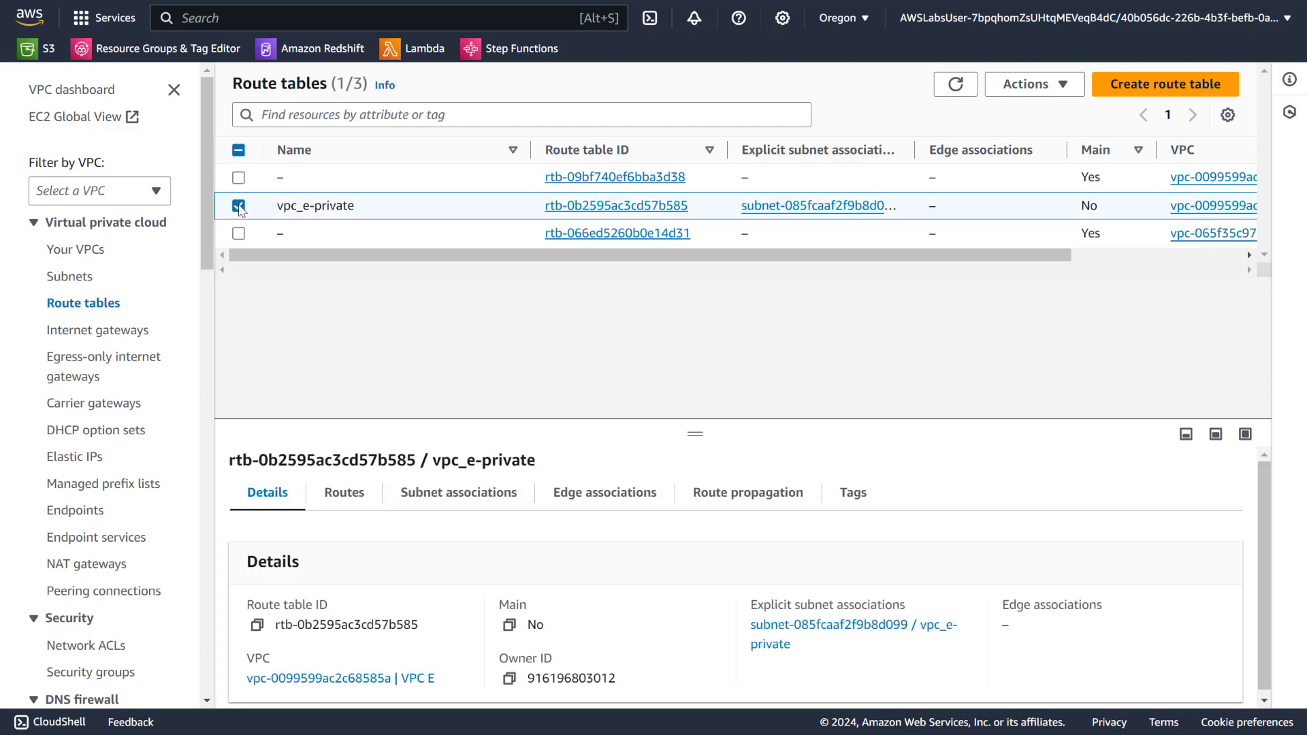
click(1040, 85)
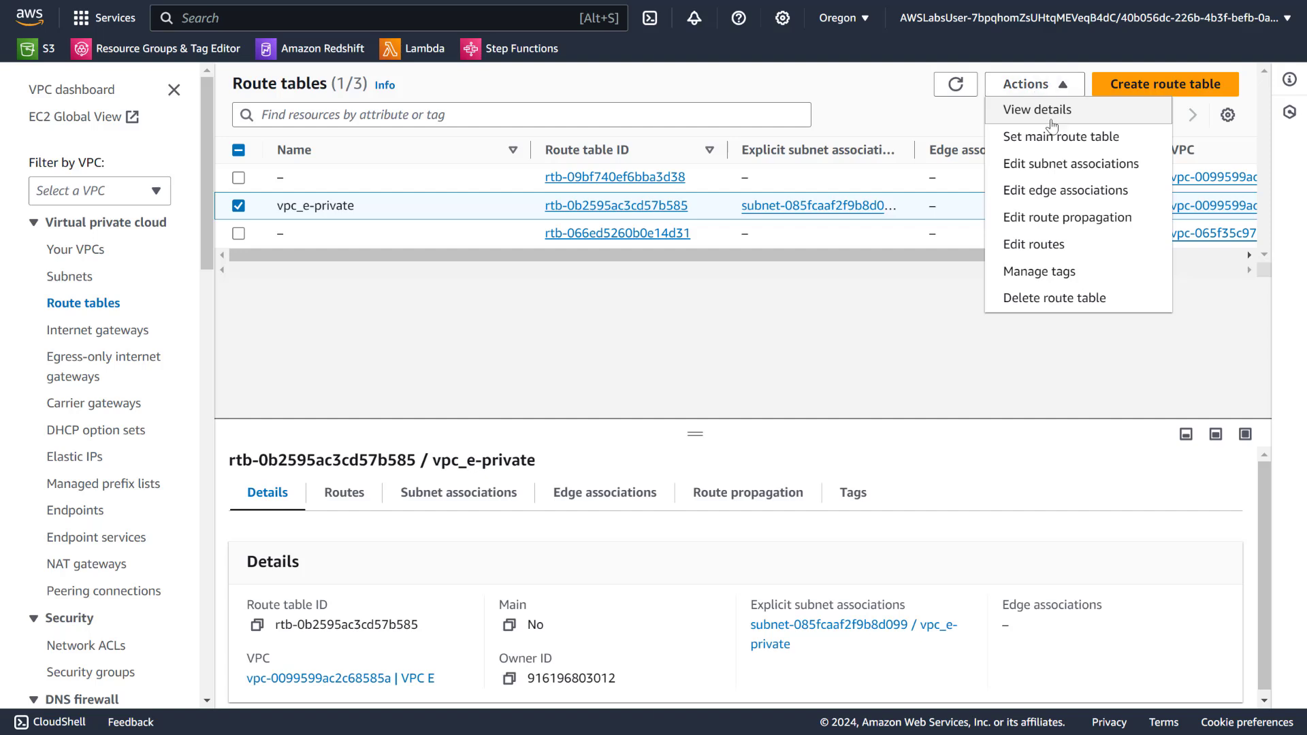
click(346, 514)
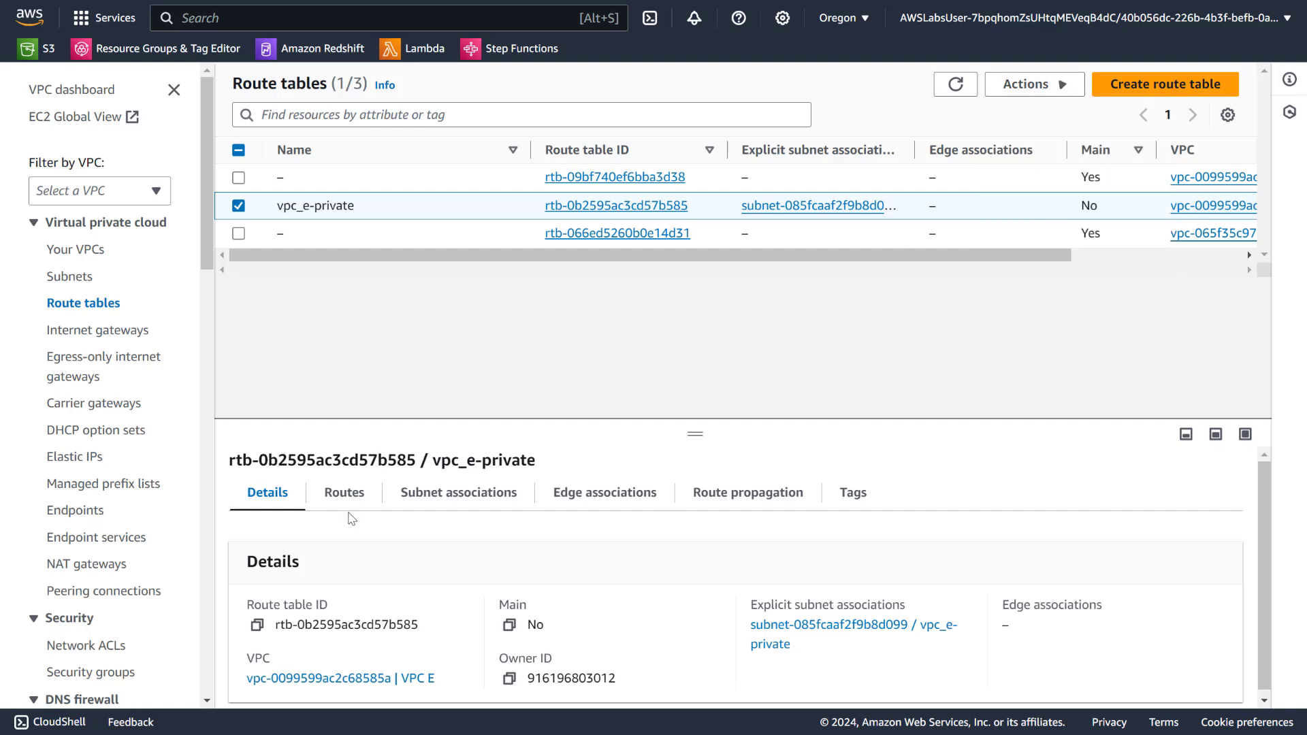
click(1187, 545)
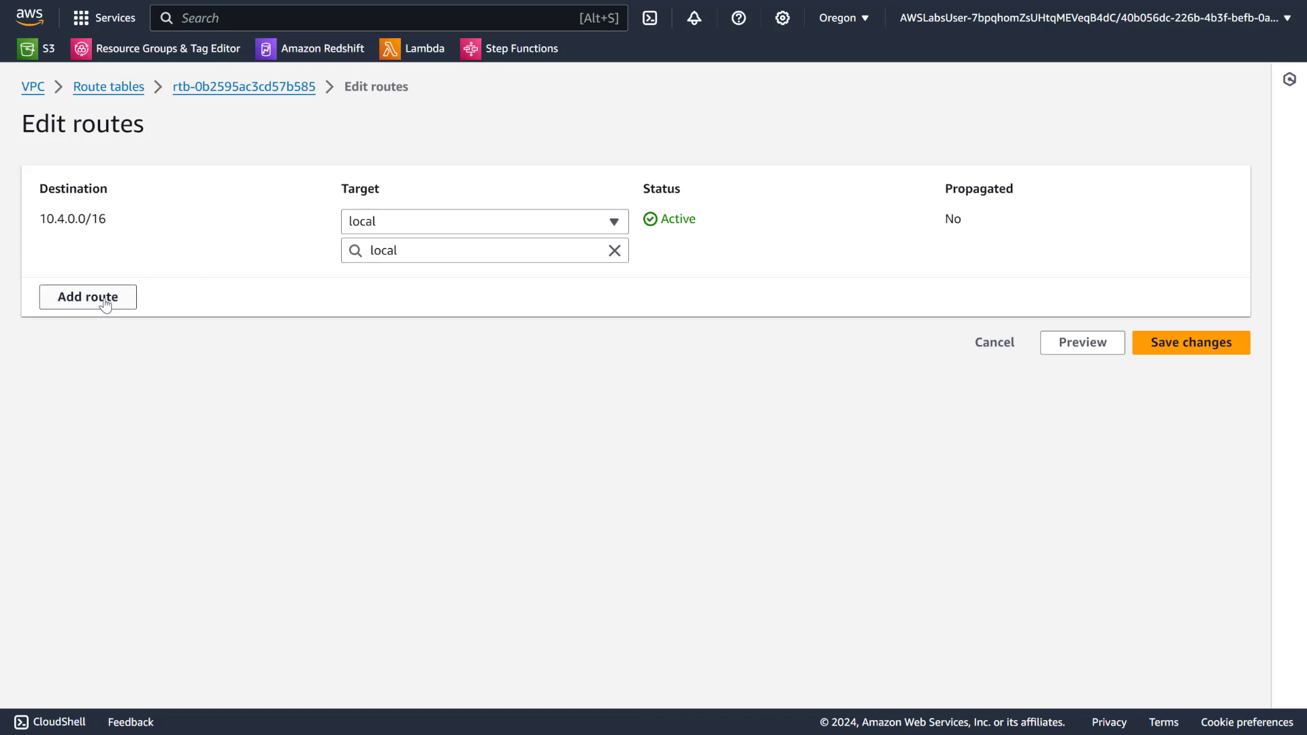
- Add a 0.0.0.0/0 route targeting the transit gateway tgw-0fd06aeea6b7148ef to the vpc_e-private route table and save the changes
click(105, 299)
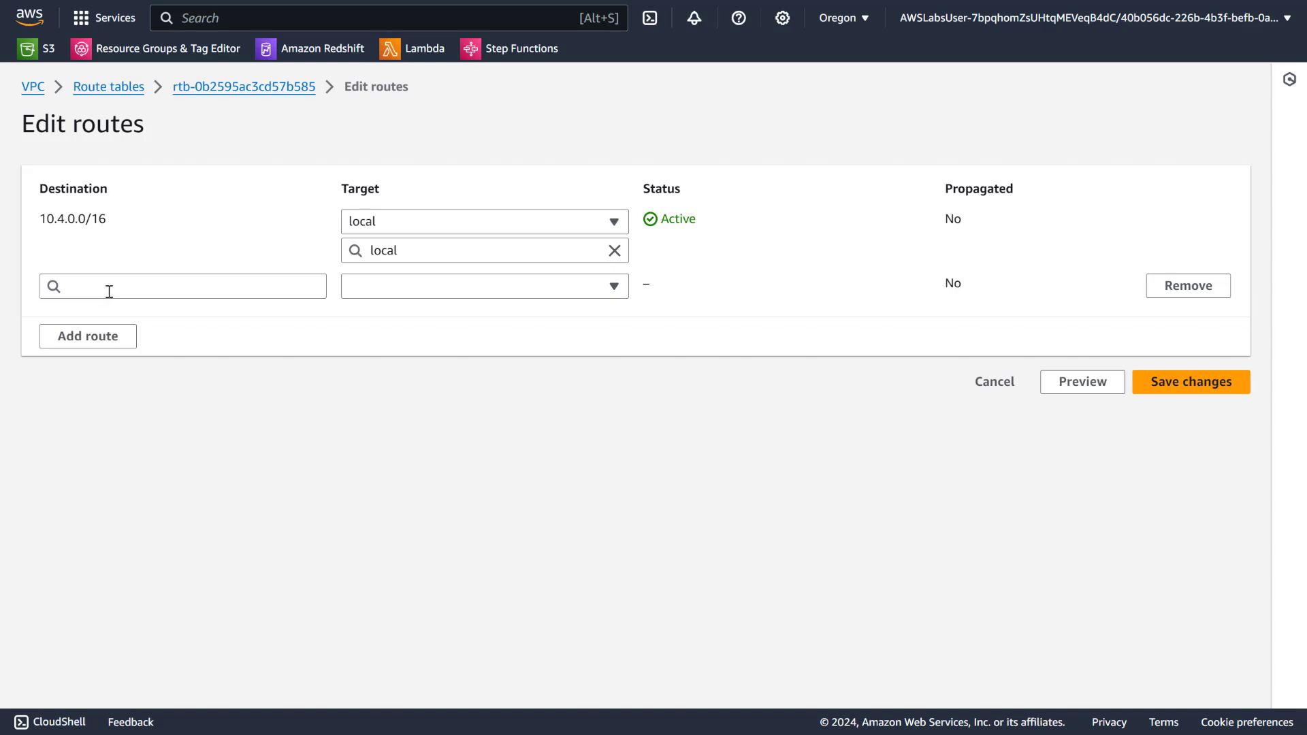
click(109, 291)
click(111, 311)
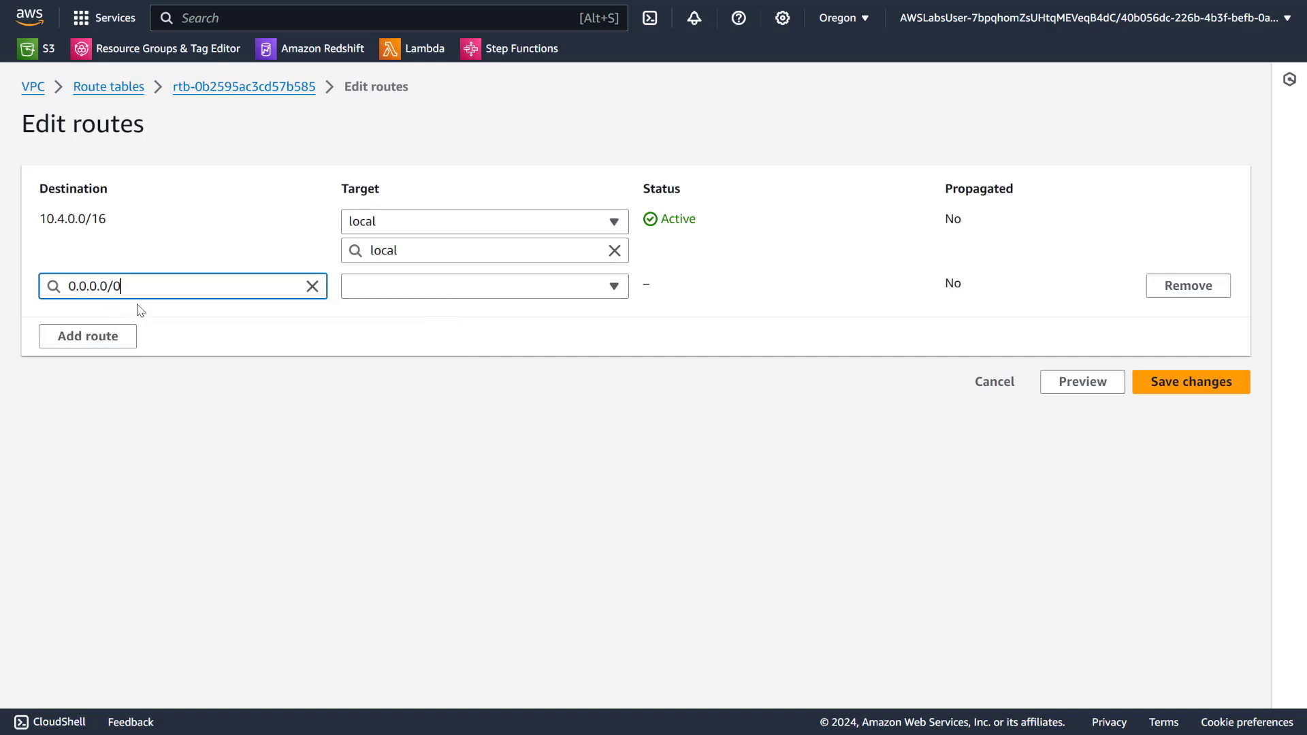
click(397, 287)
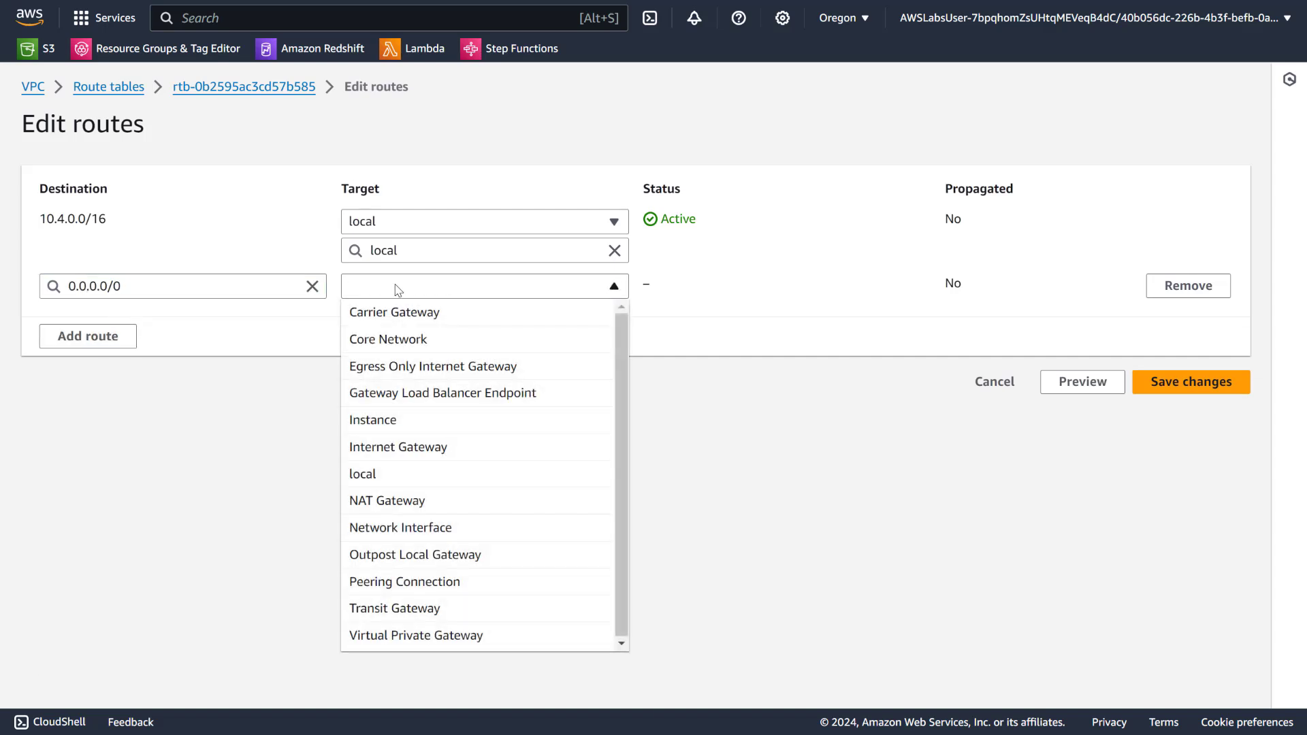
click(425, 608)
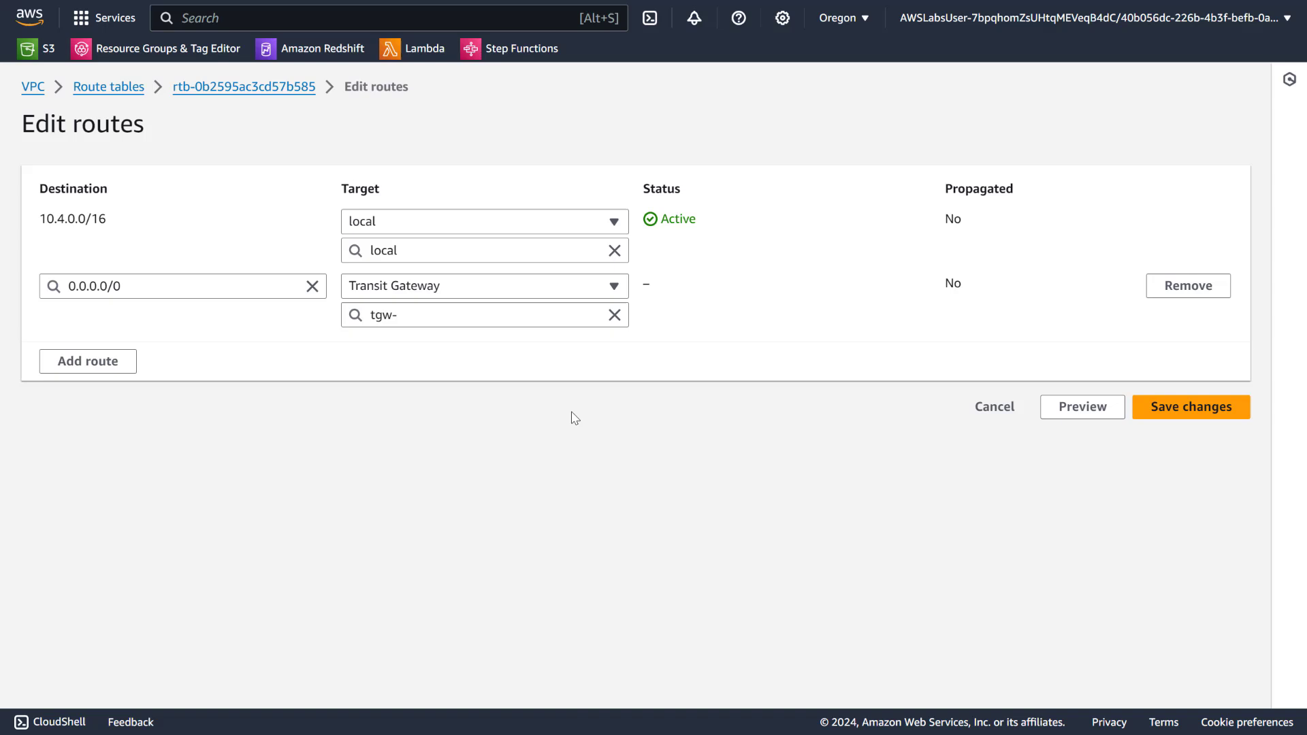
click(557, 316)
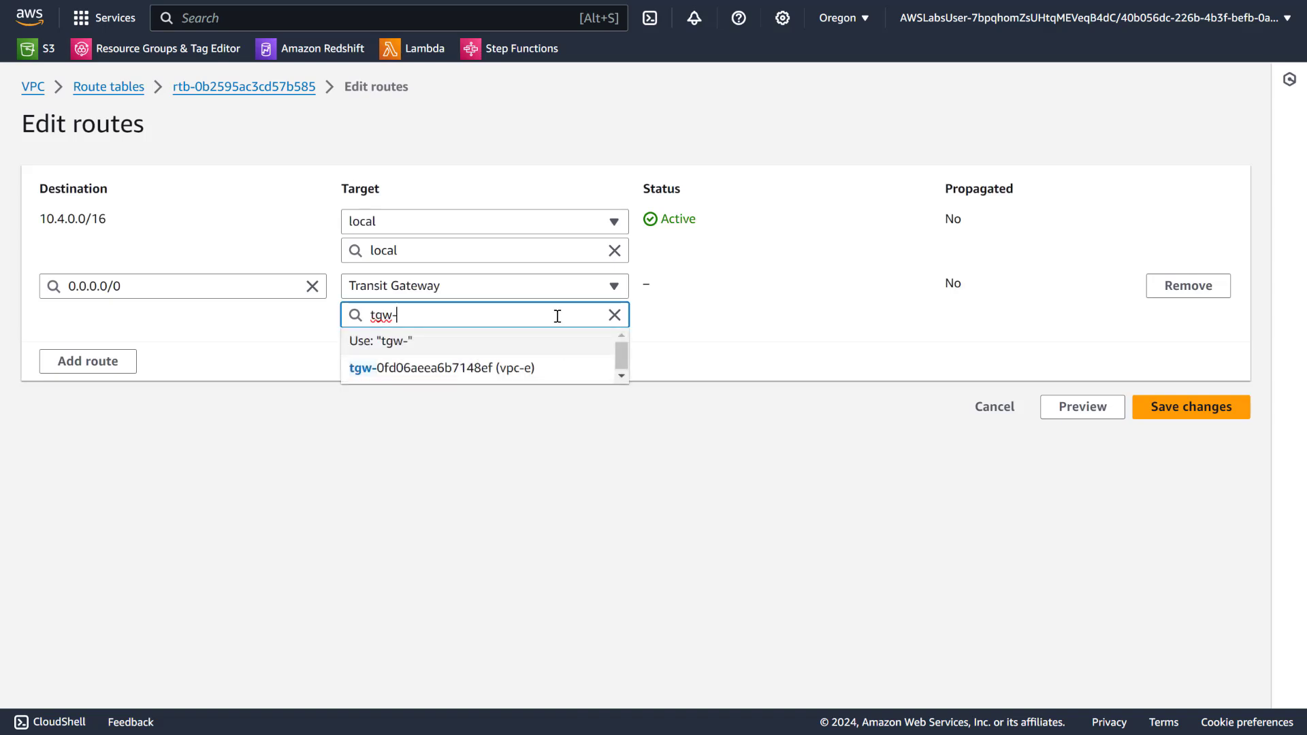
click(517, 376)
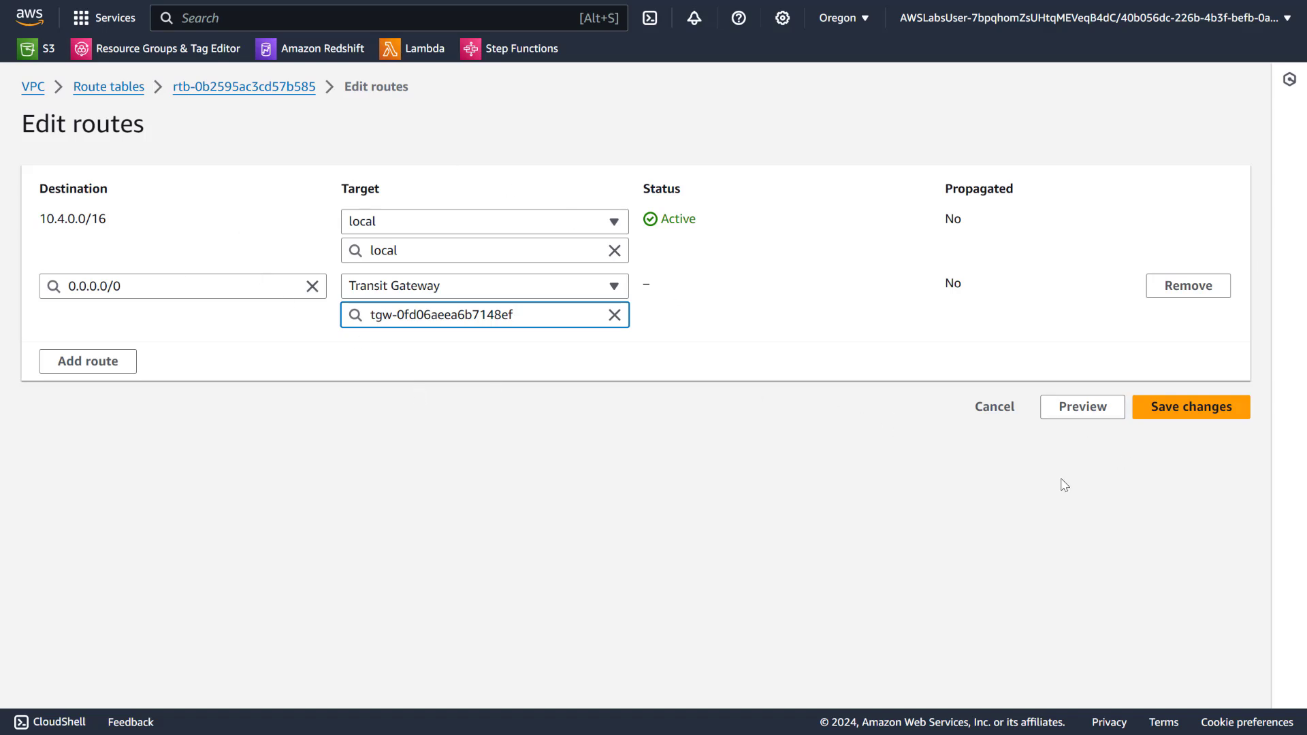
click(1196, 411)
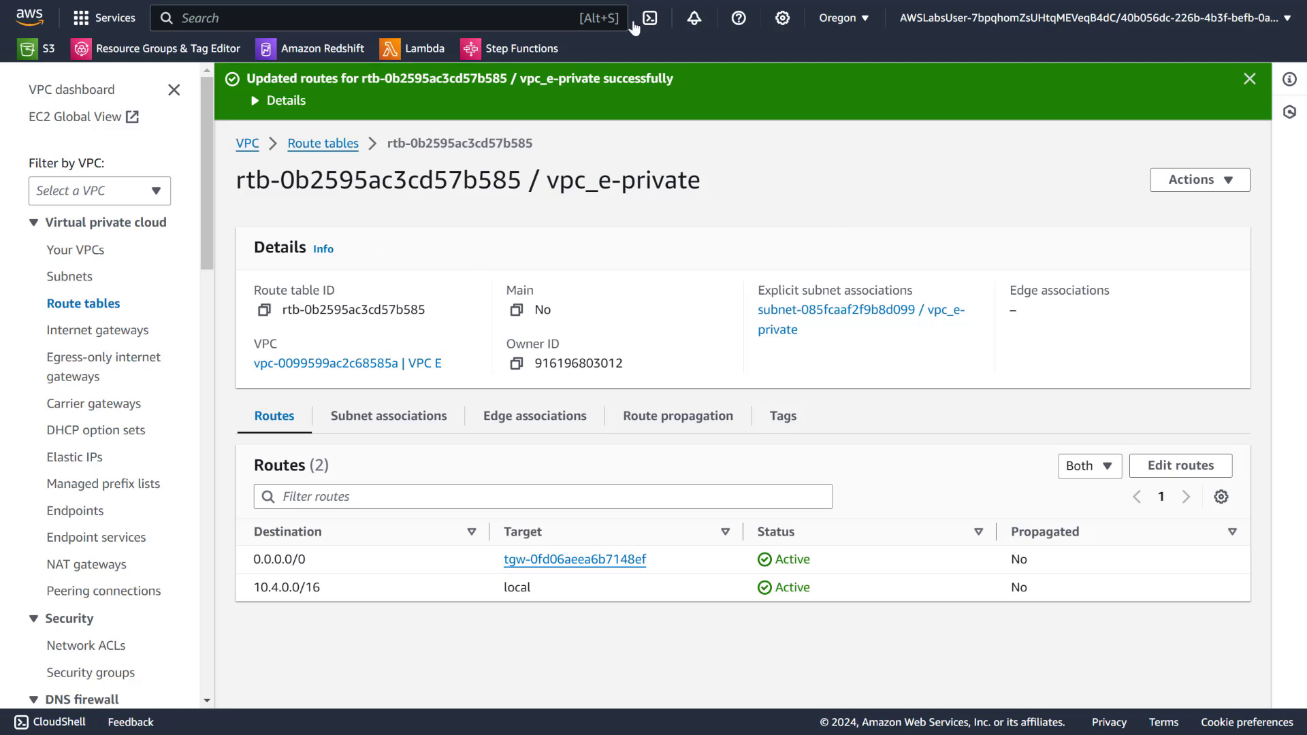
- Switch the Region to US East (N. Virginia) and open its transit gateway route tables
click(840, 18)
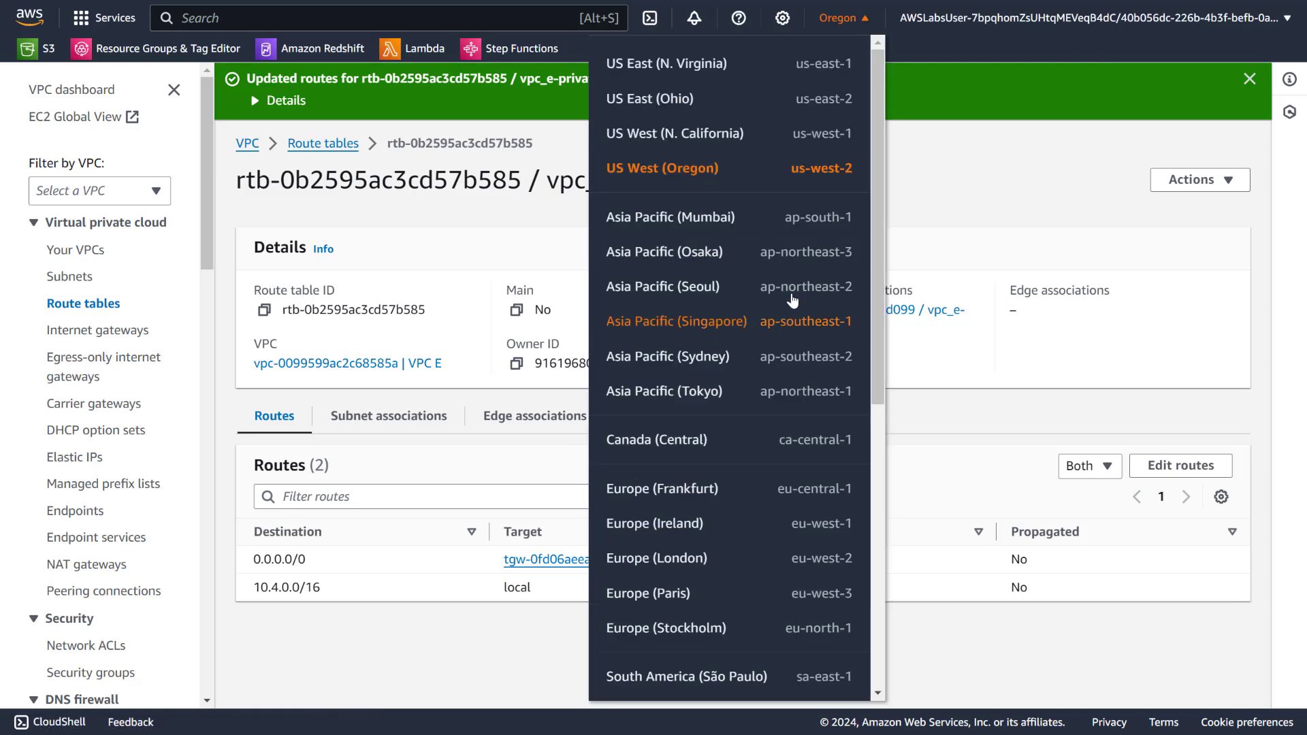
click(707, 63)
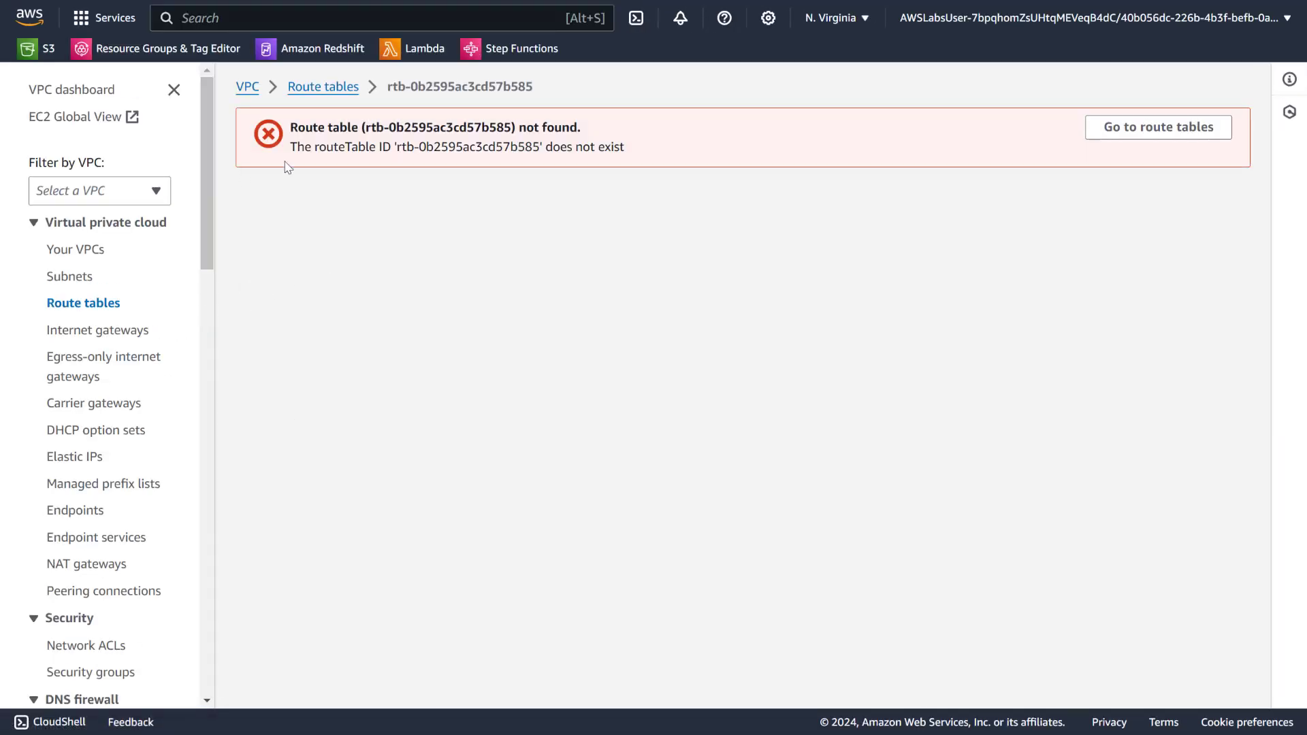
click(321, 87)
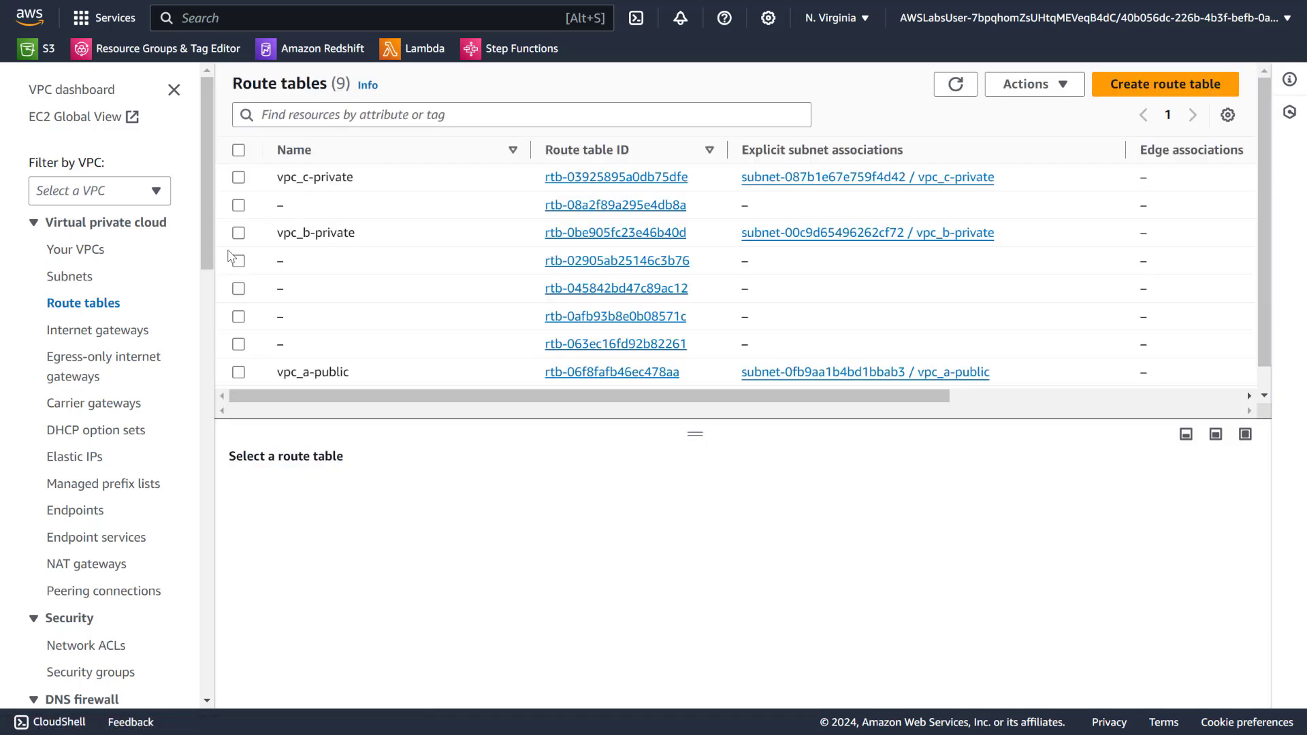
drag(202, 249, 195, 561)
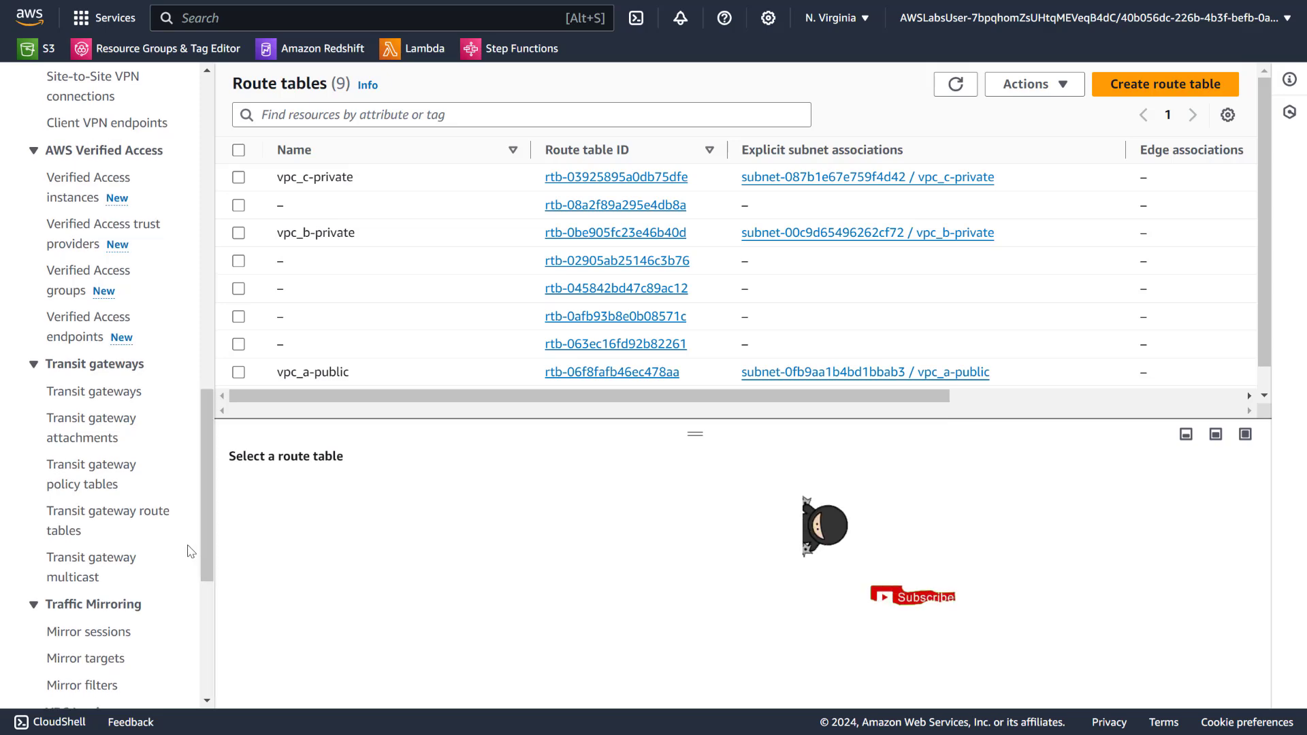
click(102, 512)
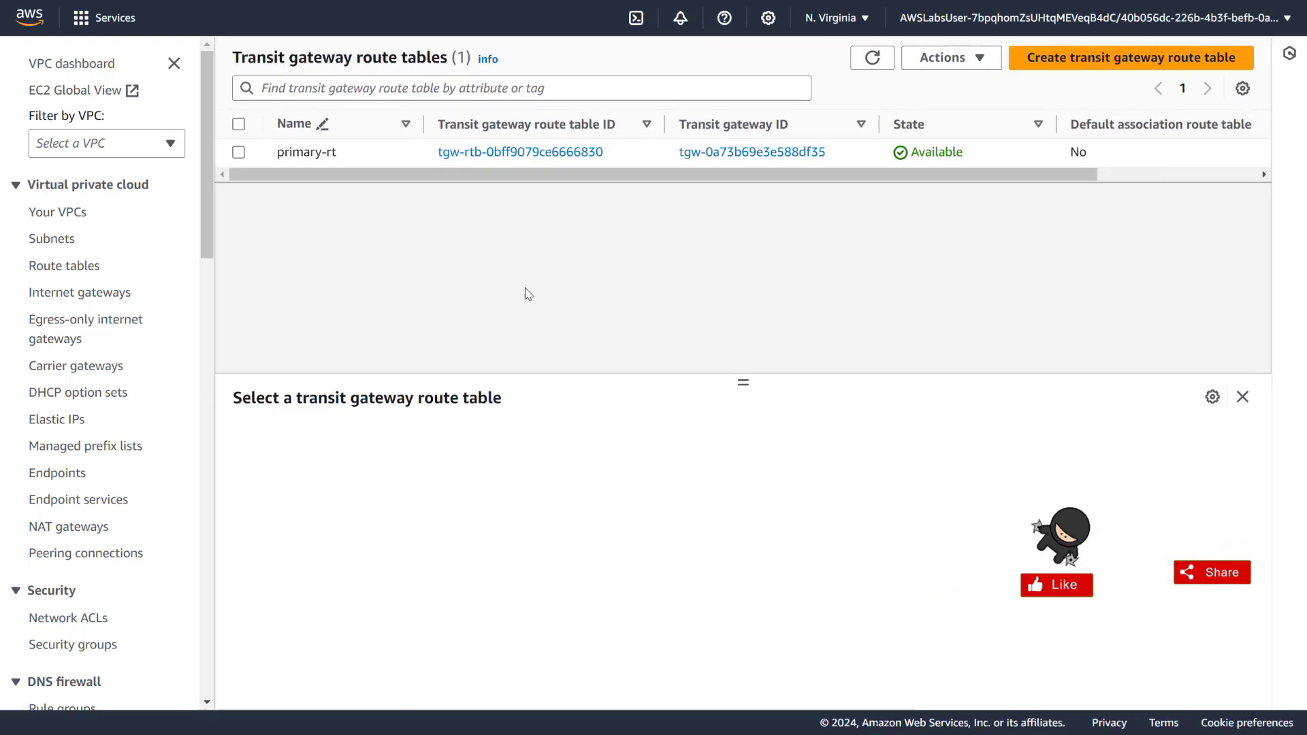
- Associate the peering attachment tgw-attach-0799de4bd6d0948a7 with the transit gateway route table primary-rt
click(238, 179)
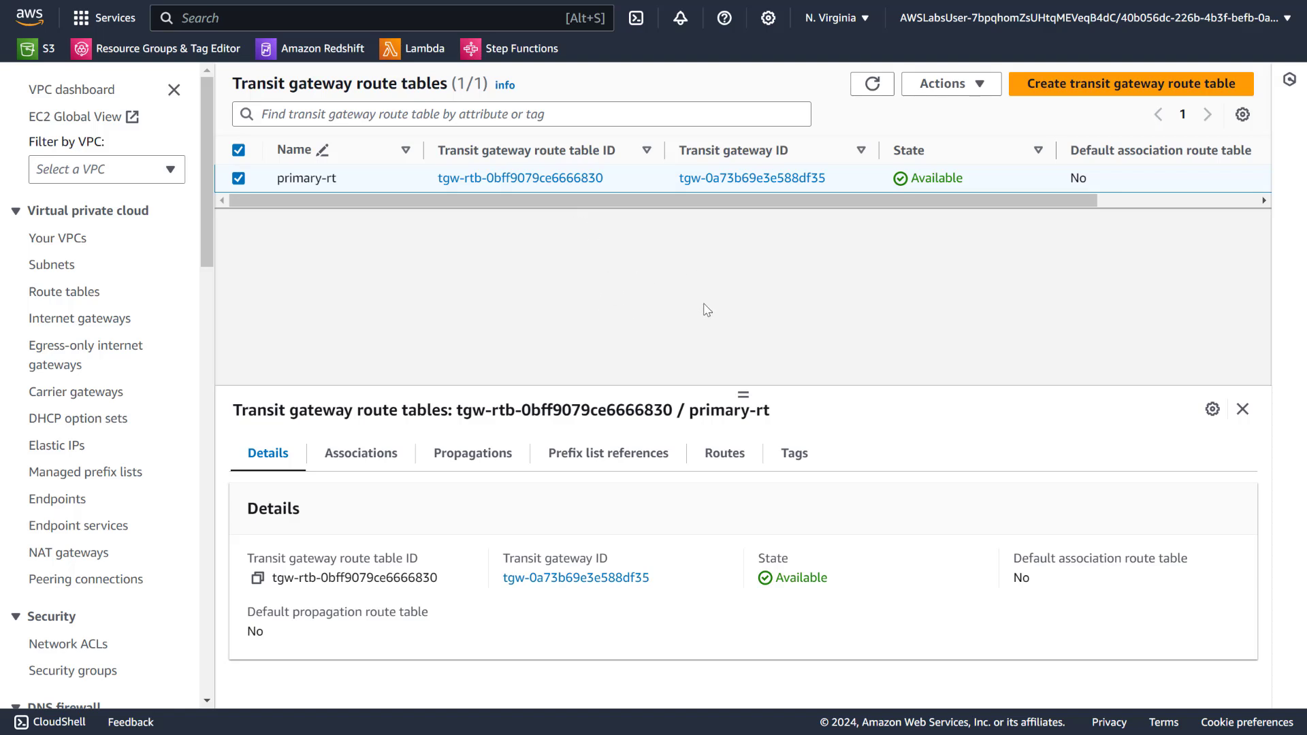
click(394, 457)
scroll(395, 465, down, 1)
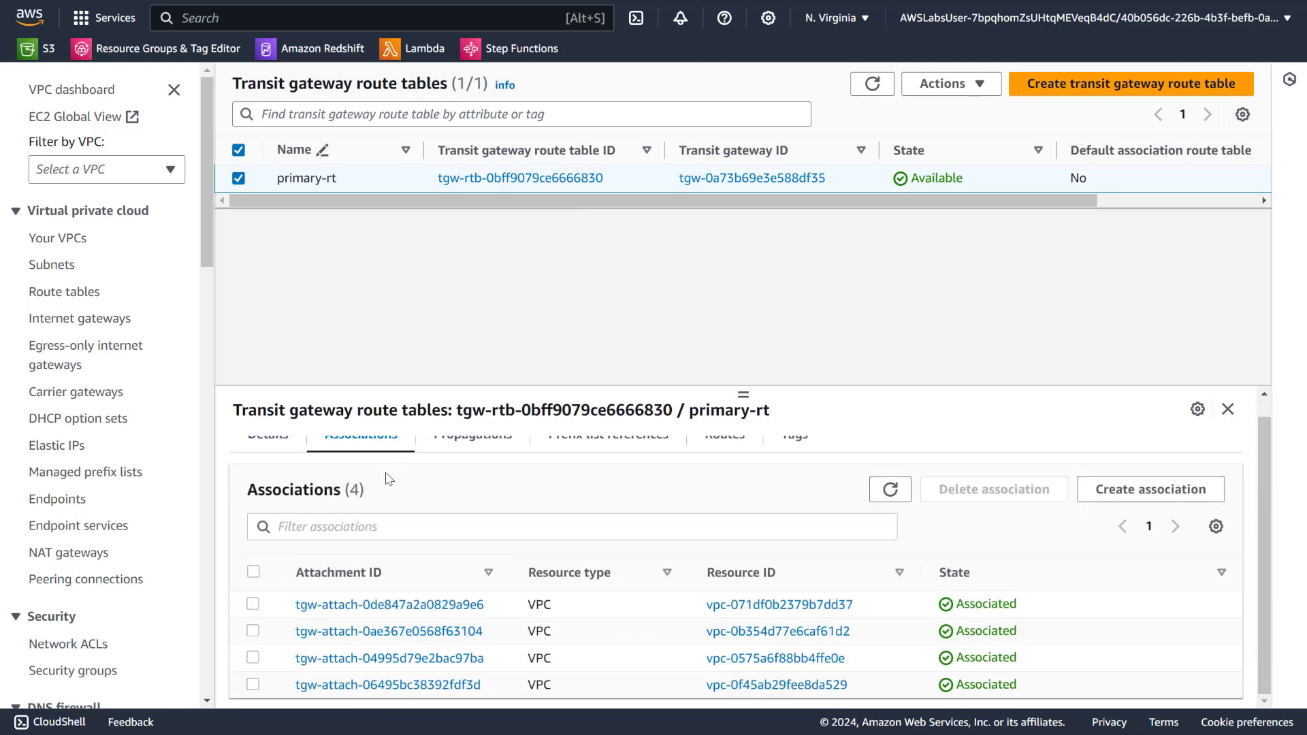
click(1145, 493)
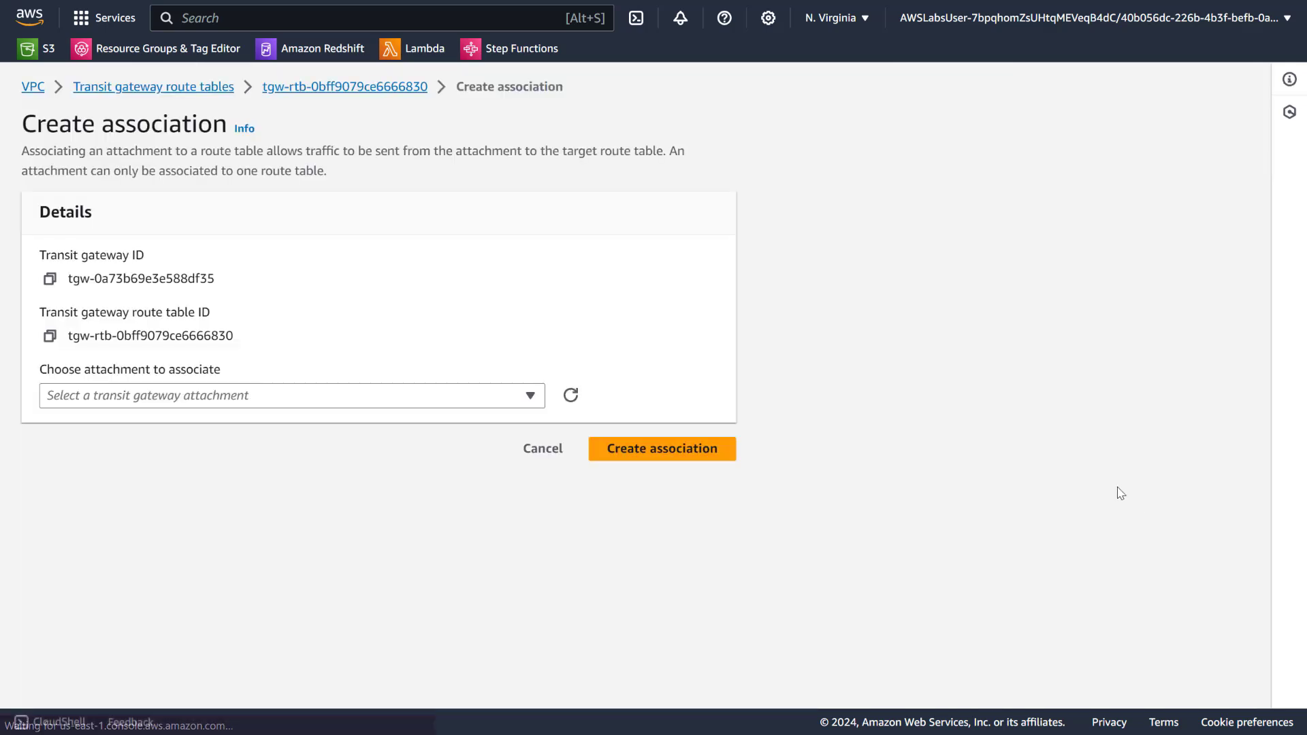
click(307, 402)
click(274, 457)
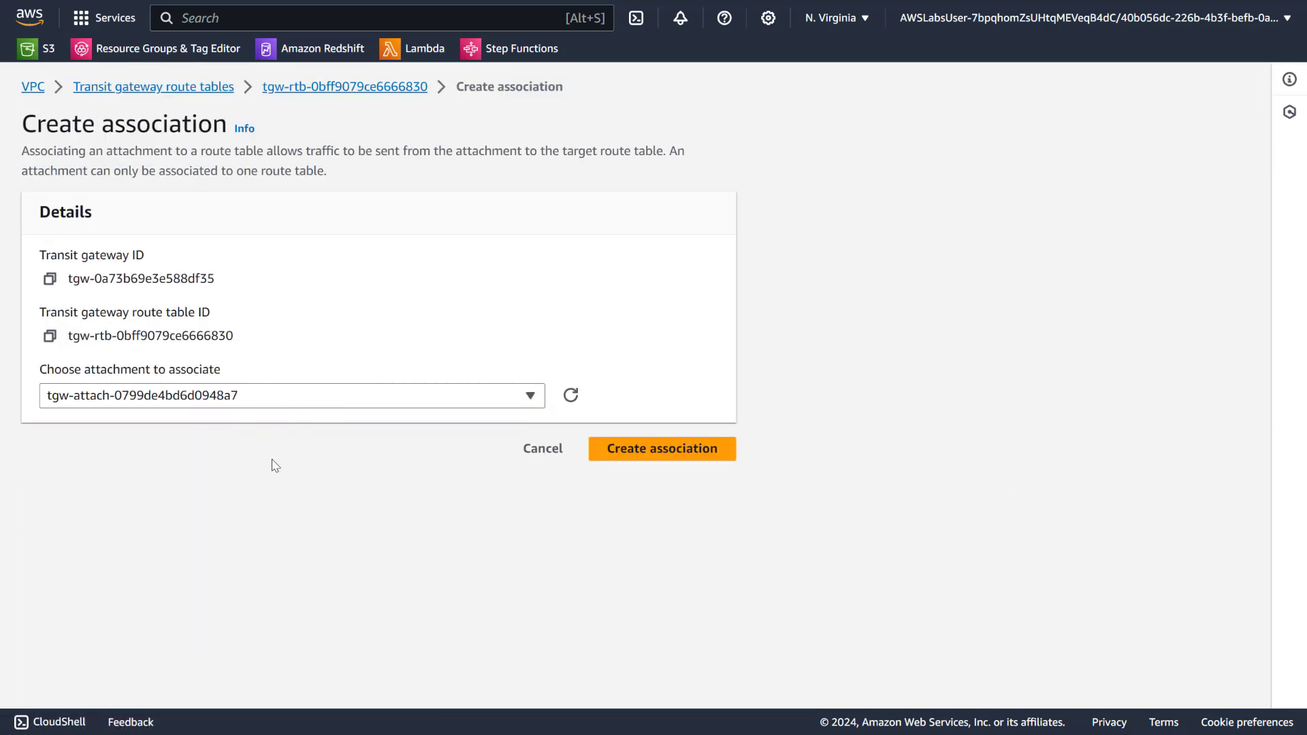
click(676, 451)
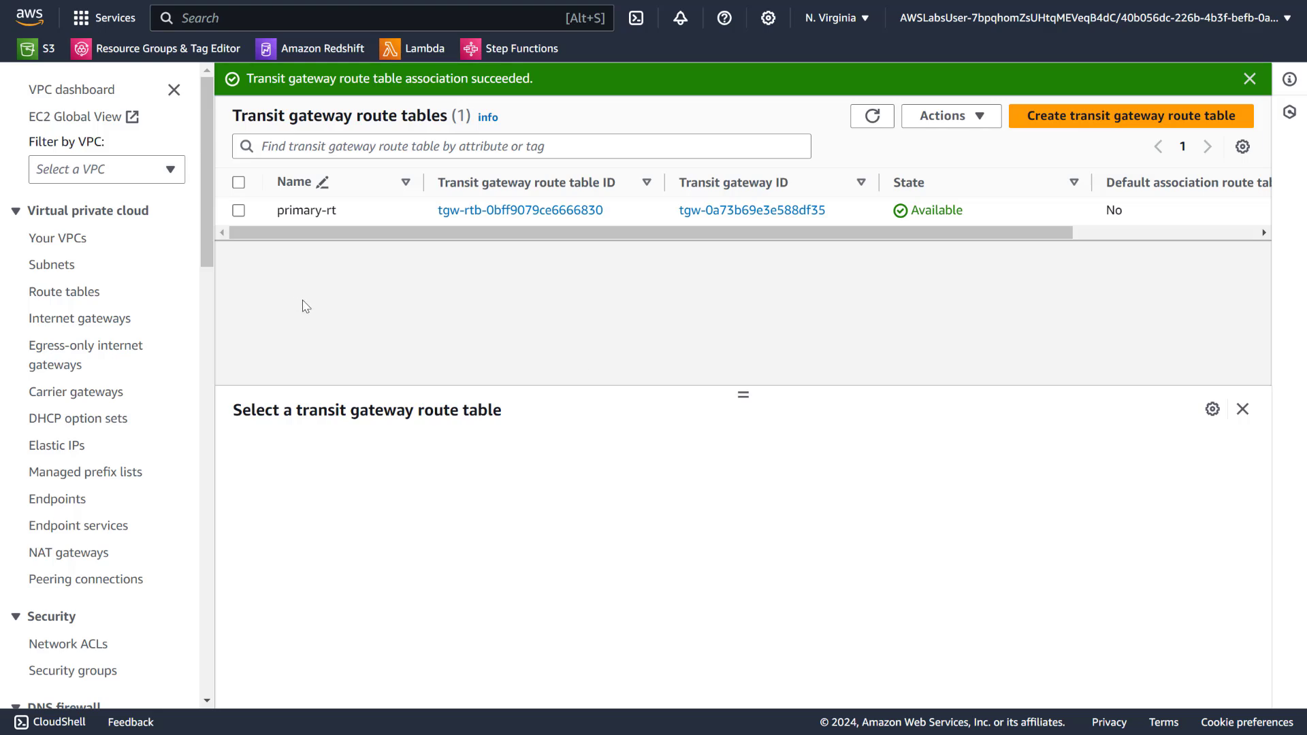
- Create an active static route for 10.4.0.0/16 in primary-rt using the peering attachment tgw-attach-0799de4bd6d0948a7
click(239, 211)
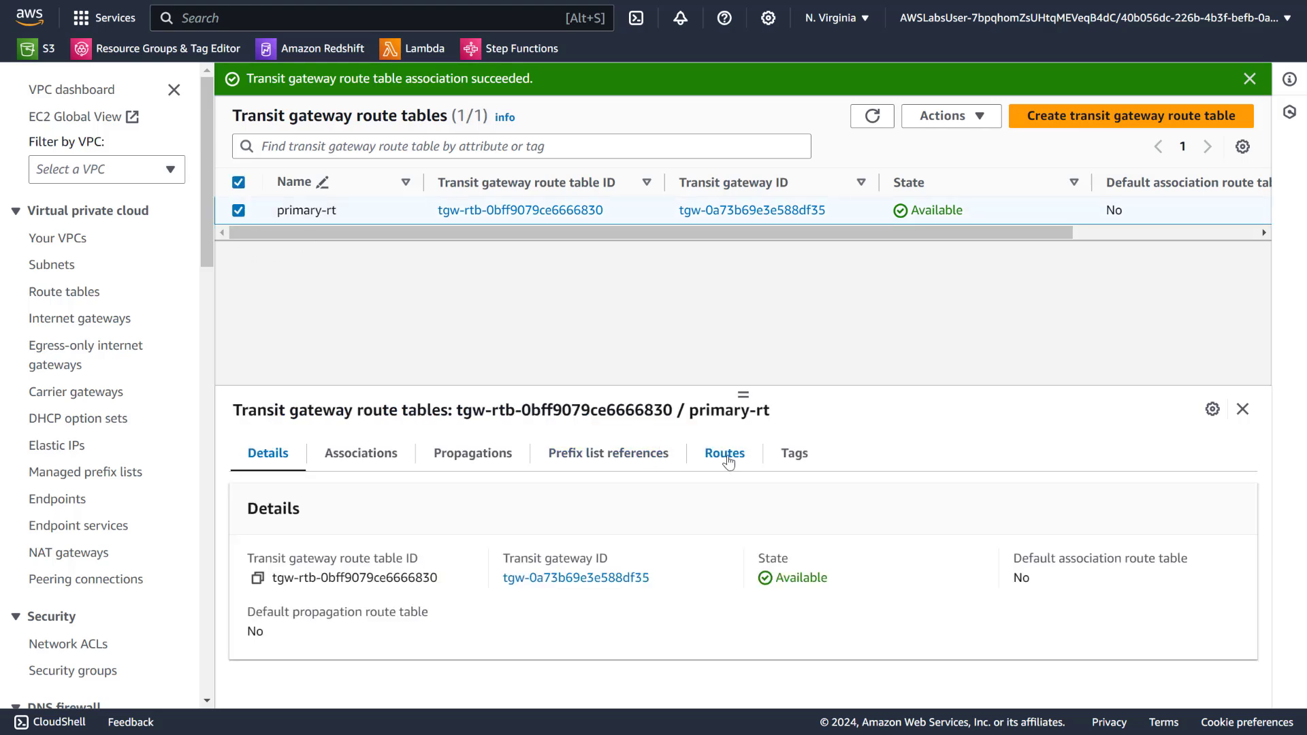
click(723, 453)
scroll(1031, 608, down, 3)
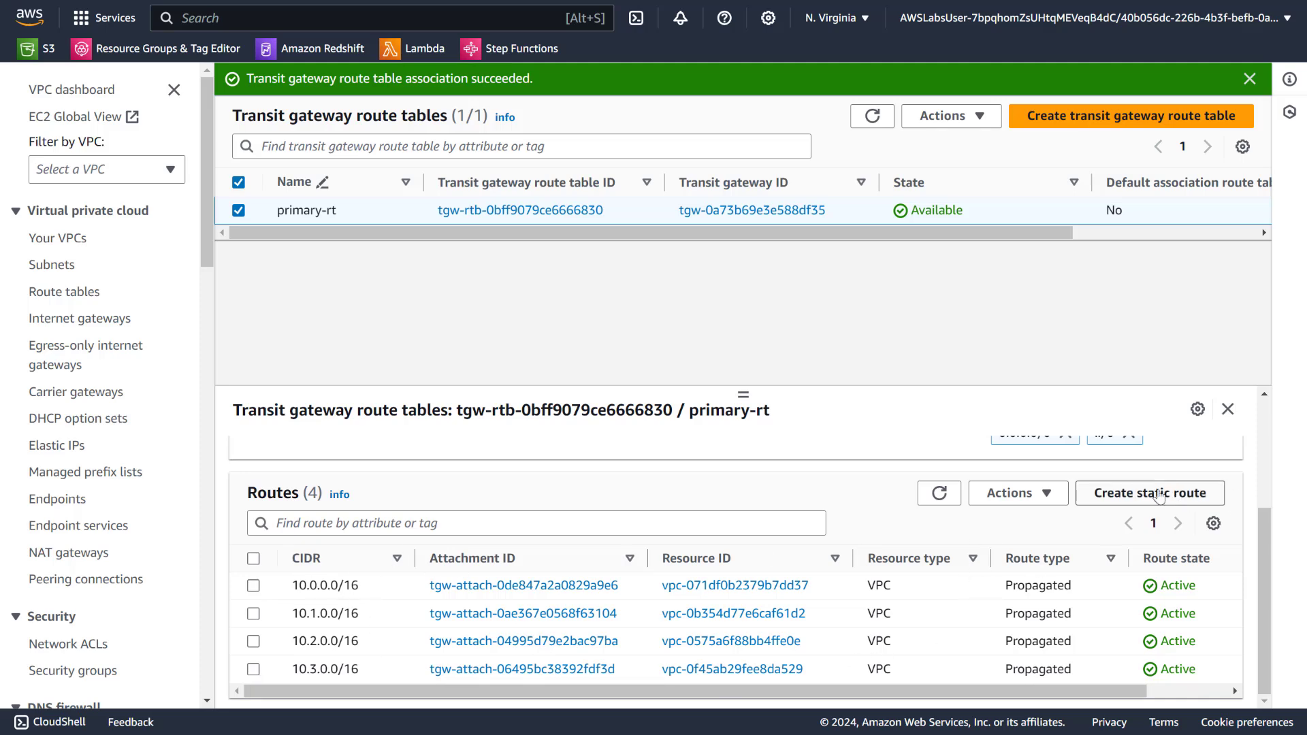
click(1150, 493)
click(120, 370)
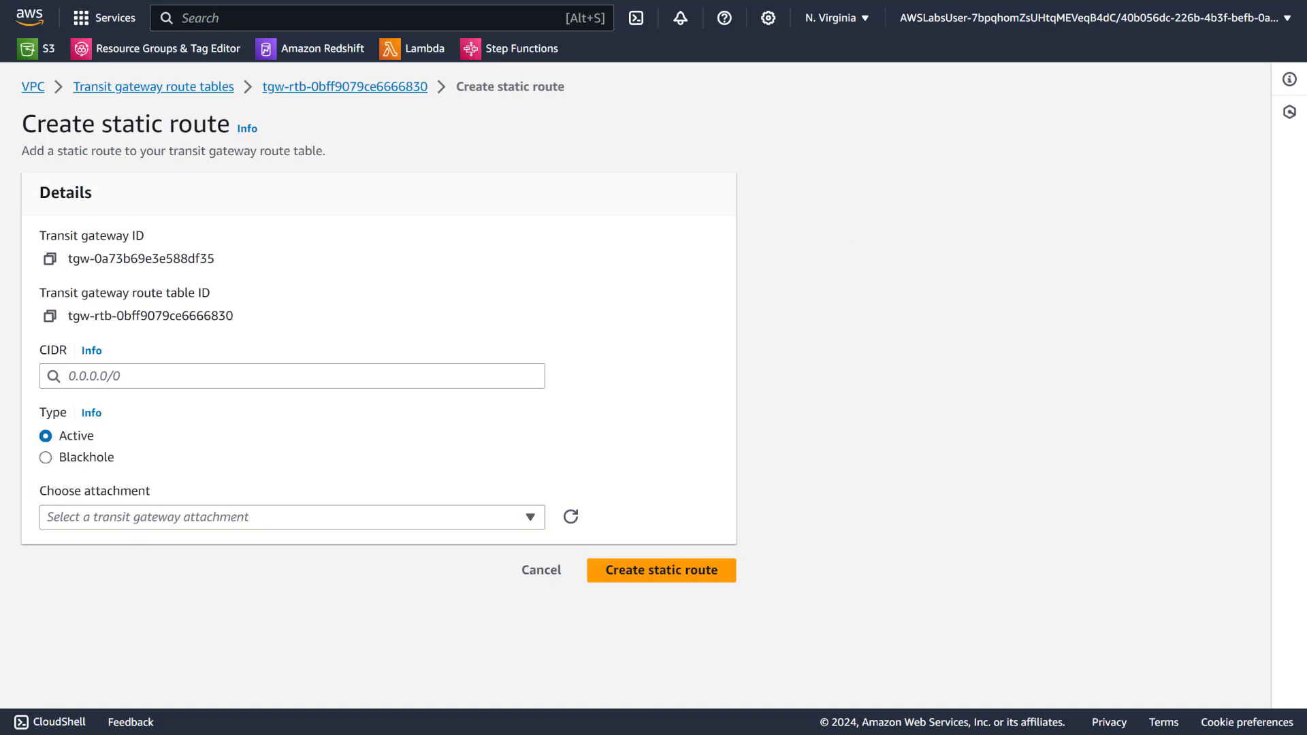
click(210, 379)
right_click(211, 380)
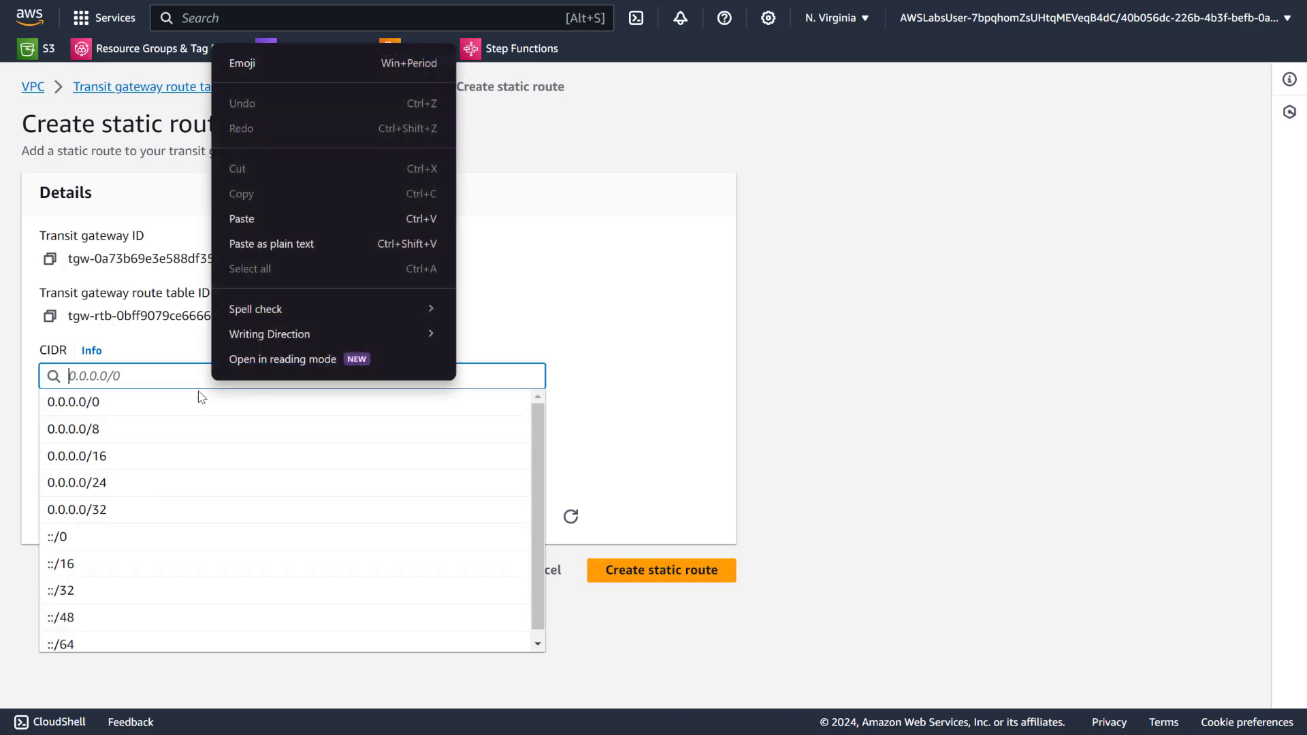
click(271, 218)
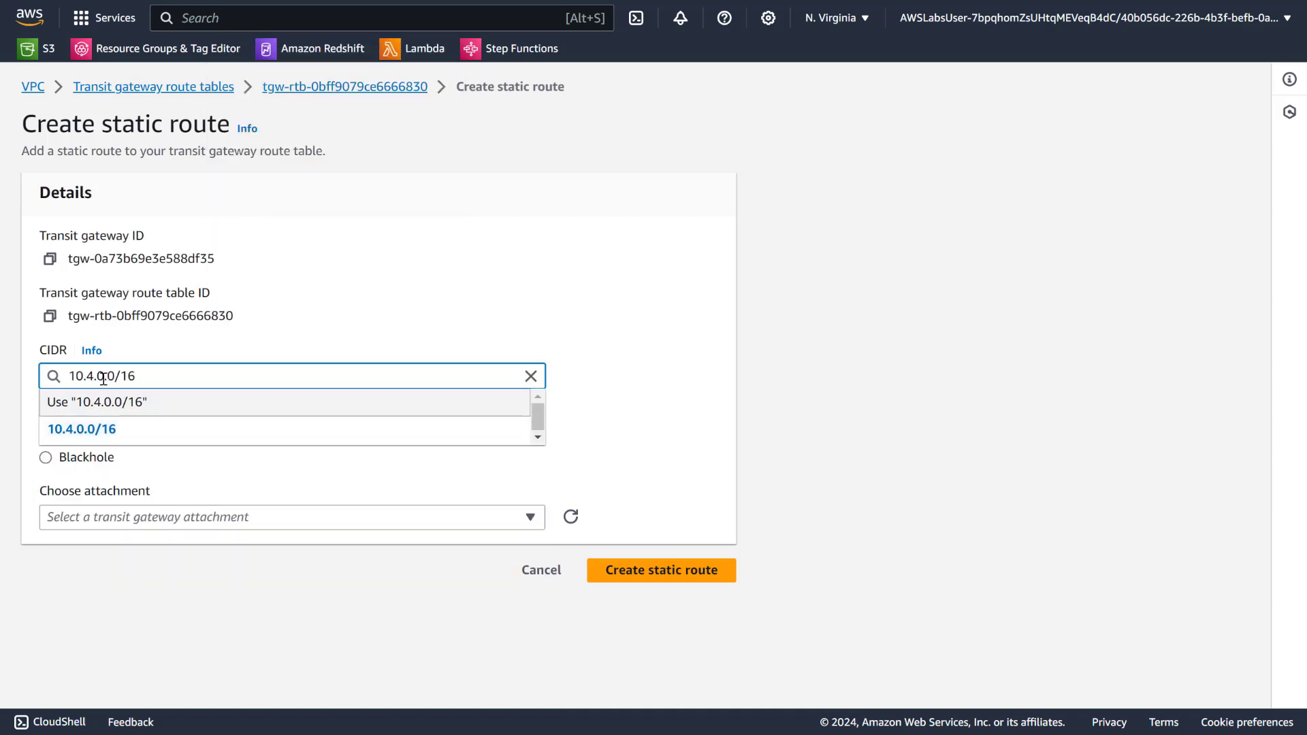
click(155, 428)
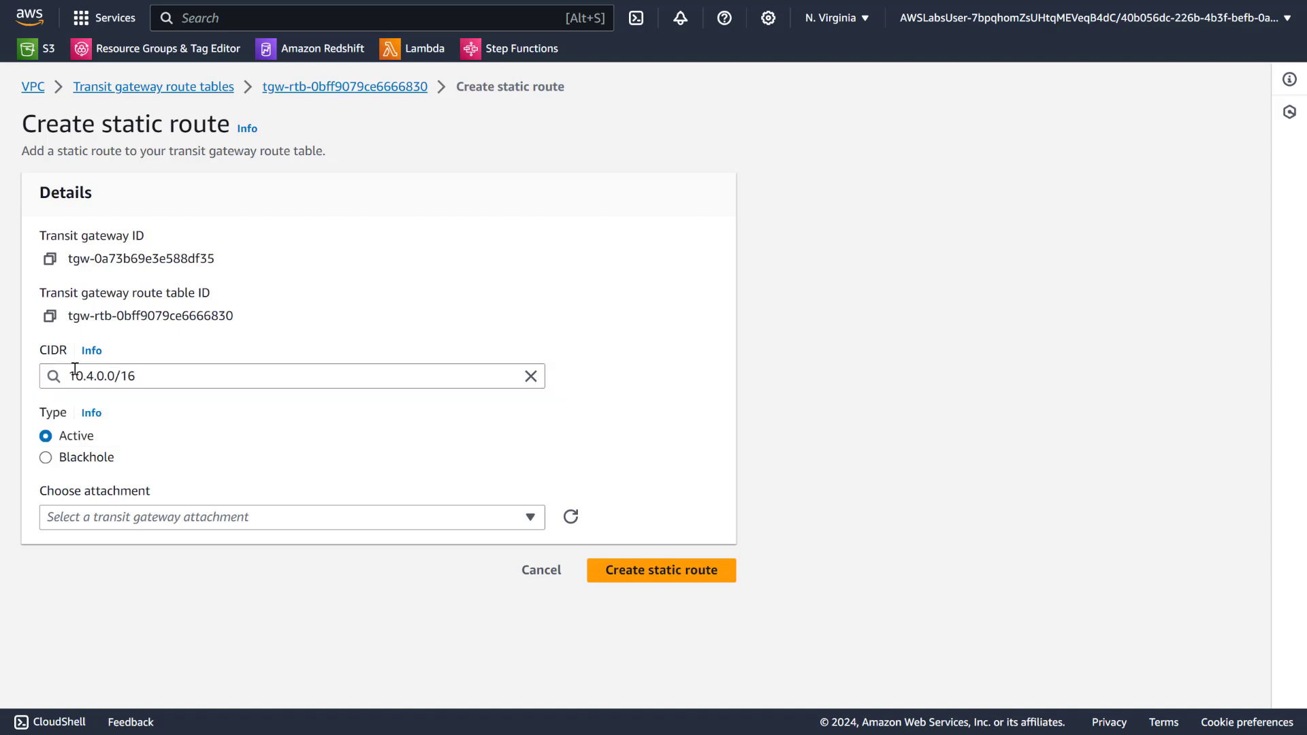
click(269, 520)
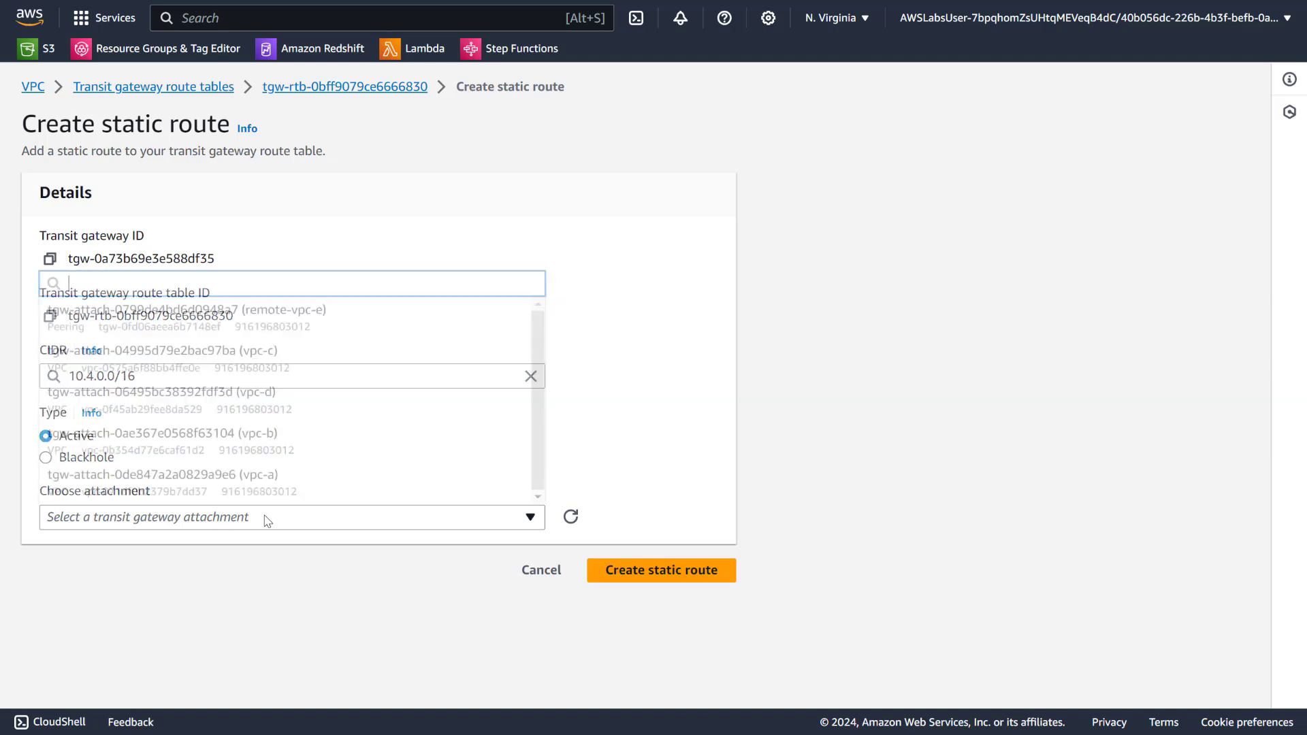
click(179, 328)
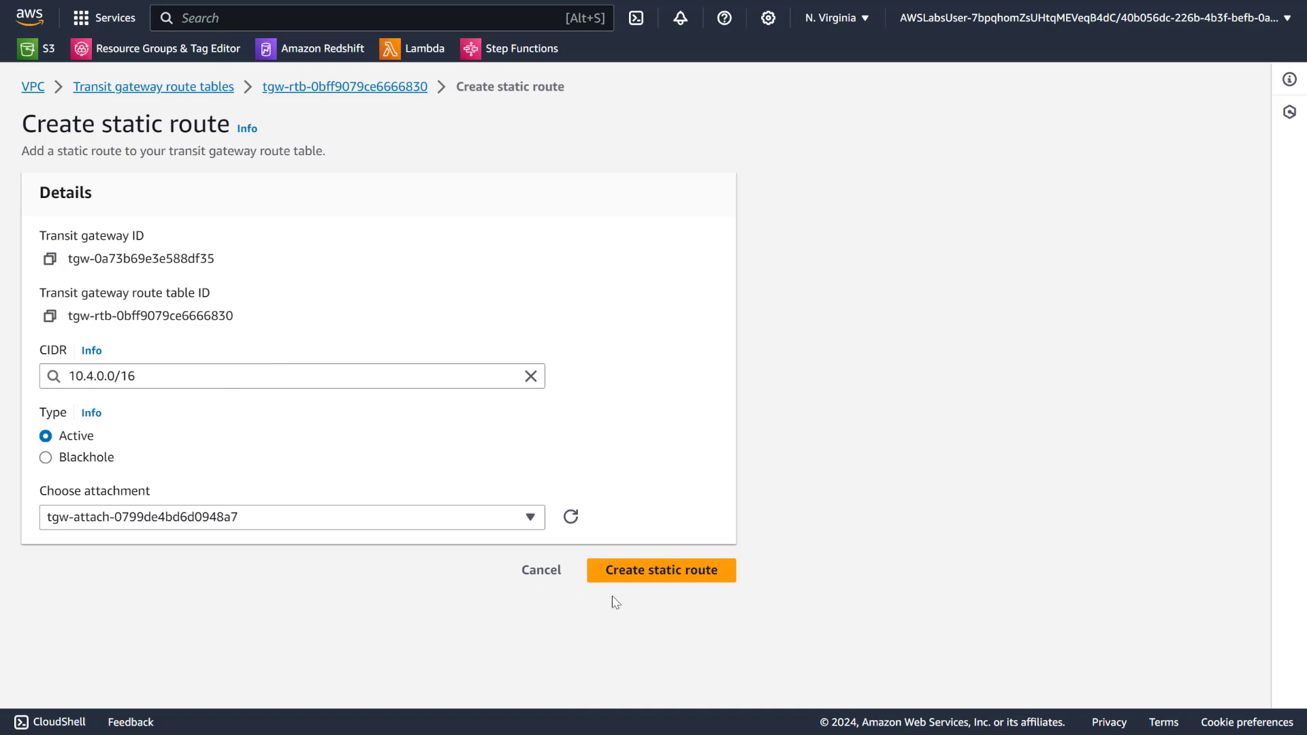
click(683, 571)
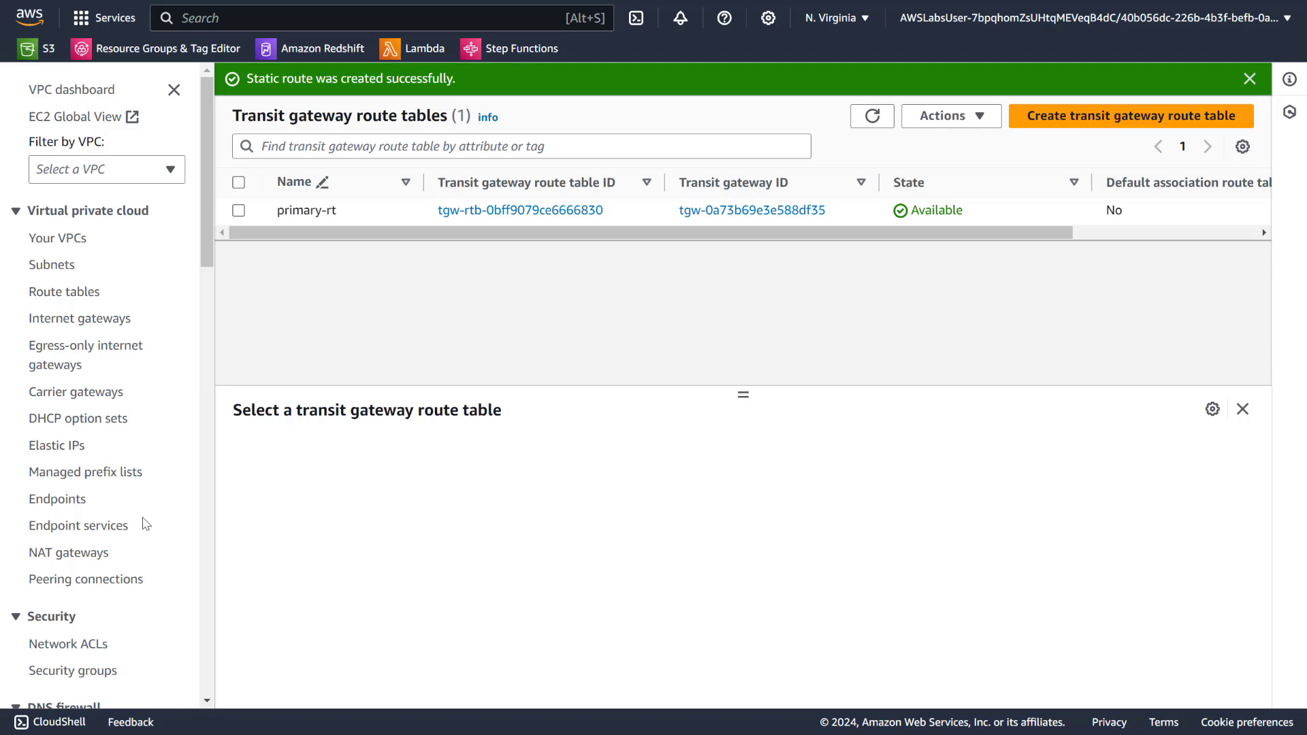
- Create a blackhole static route for 10.1.0.0/24 in the transit gateway route table primary-rt
click(239, 211)
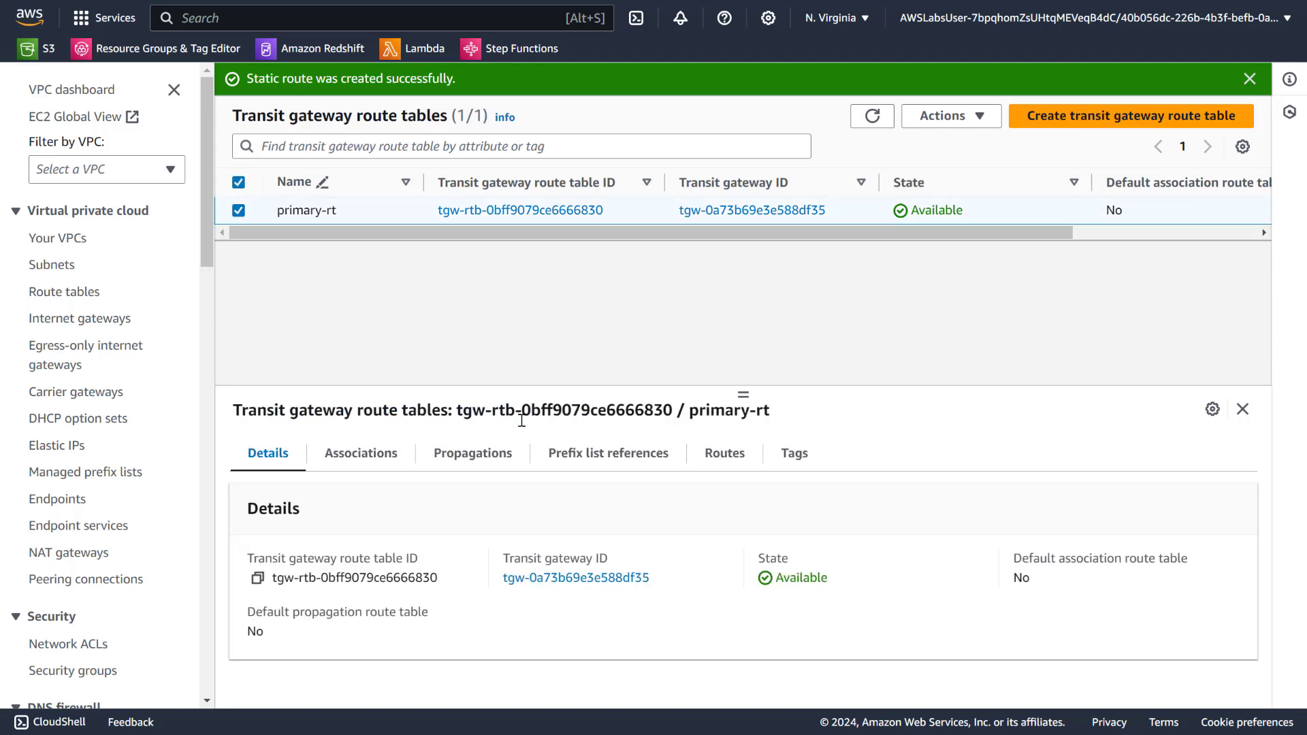
click(737, 469)
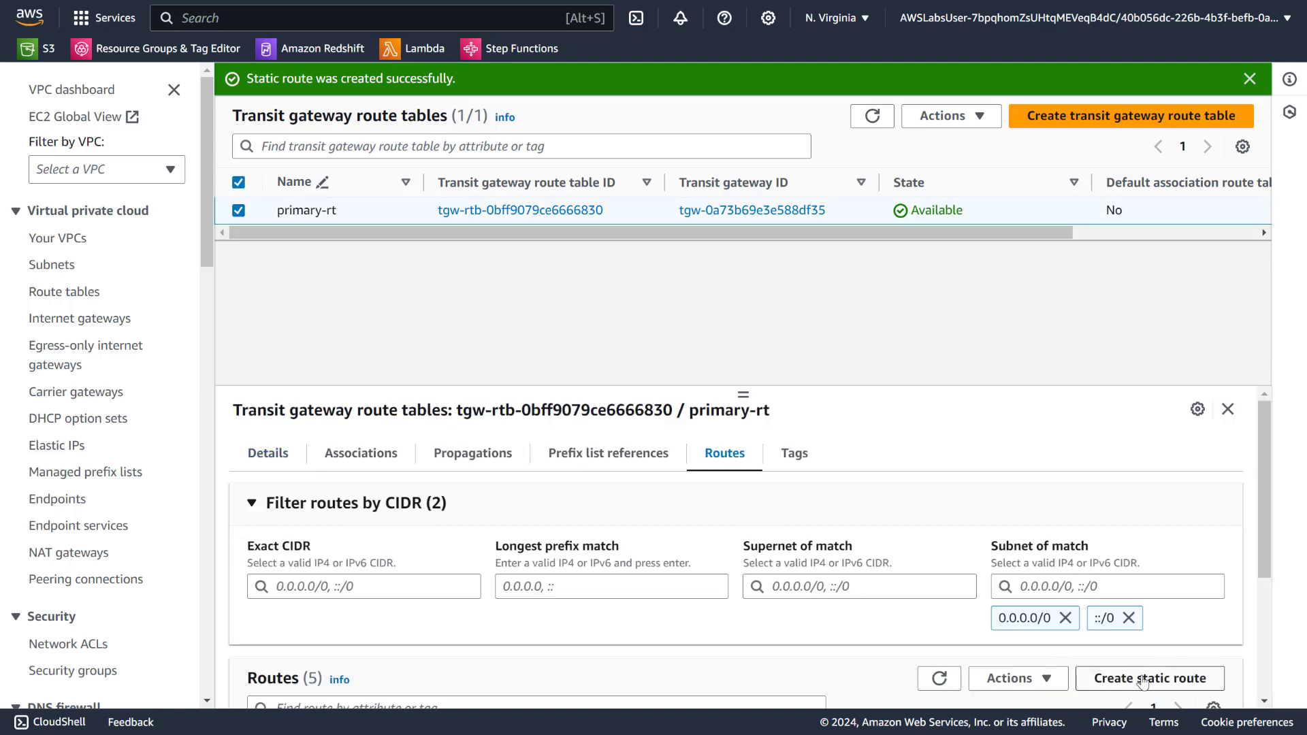
click(1143, 677)
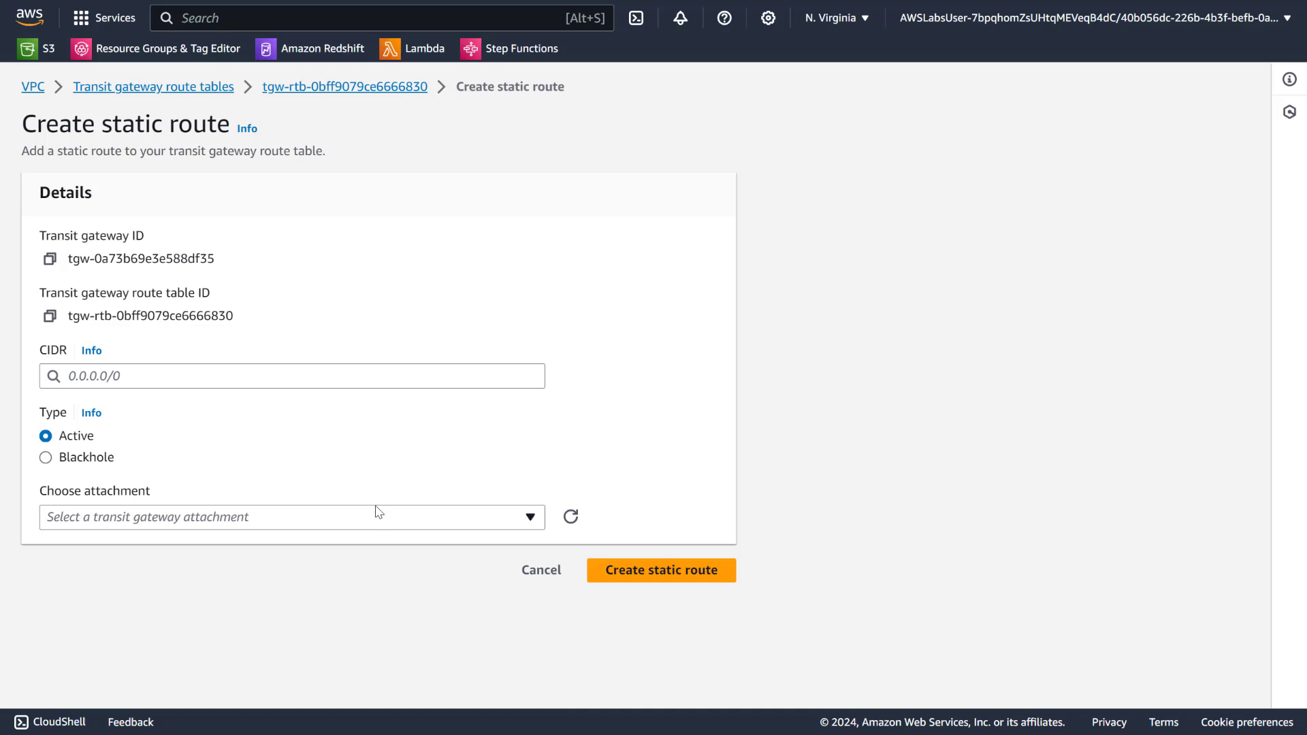
click(265, 376)
right_click(266, 378)
click(322, 217)
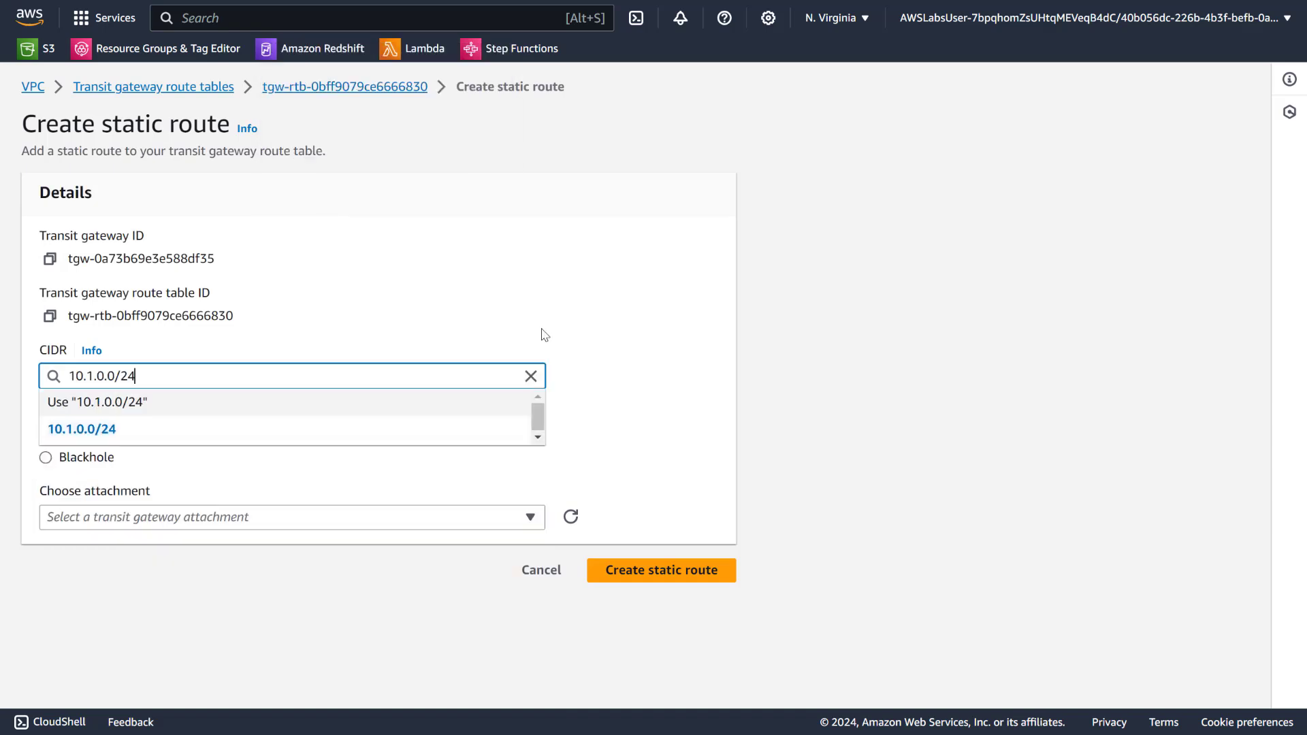
click(143, 466)
click(75, 462)
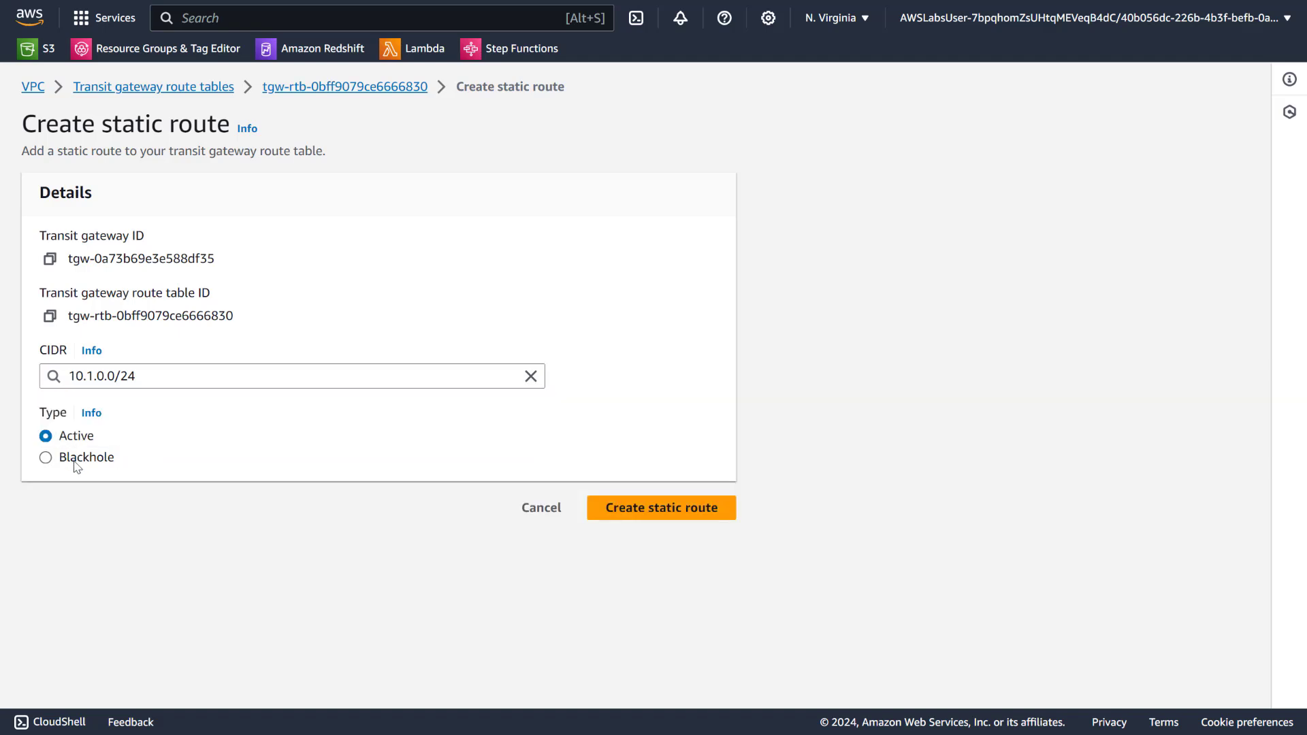
click(655, 516)
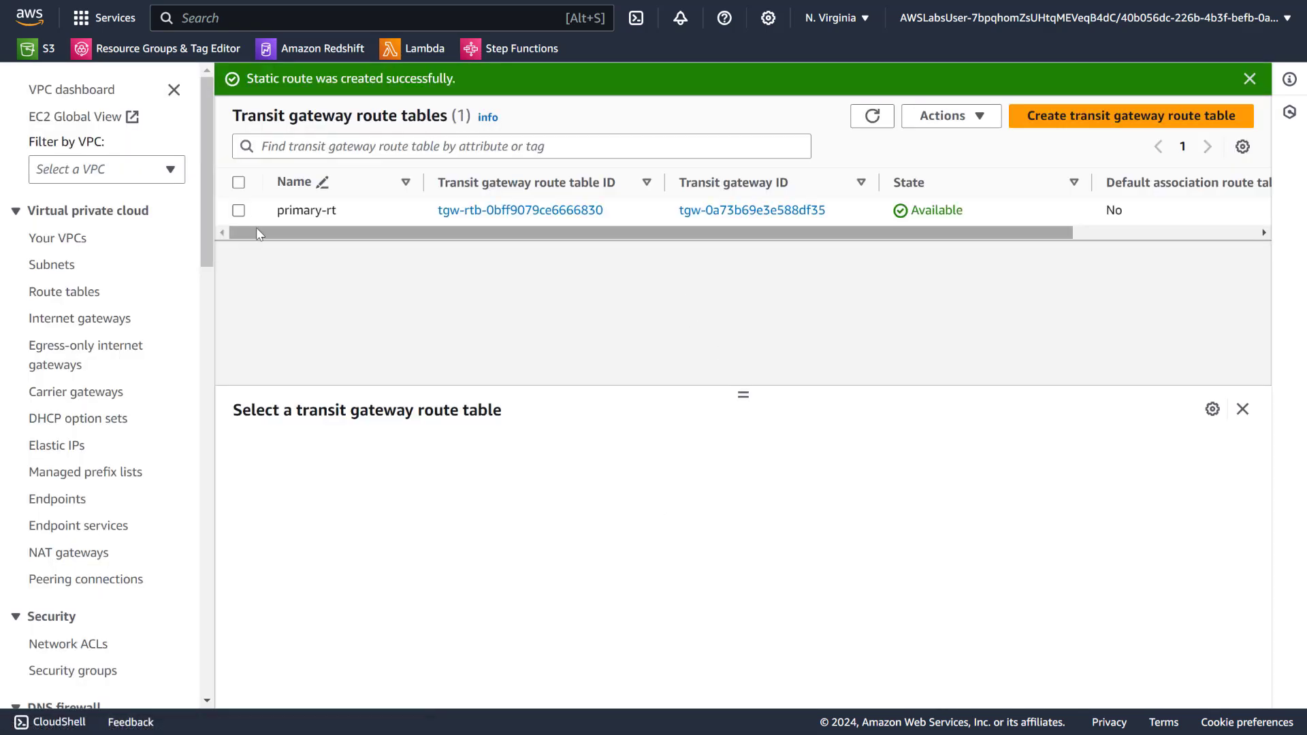
- Create a blackhole static route for 10.3.0.0/24 in the transit gateway route table primary-rt
click(238, 211)
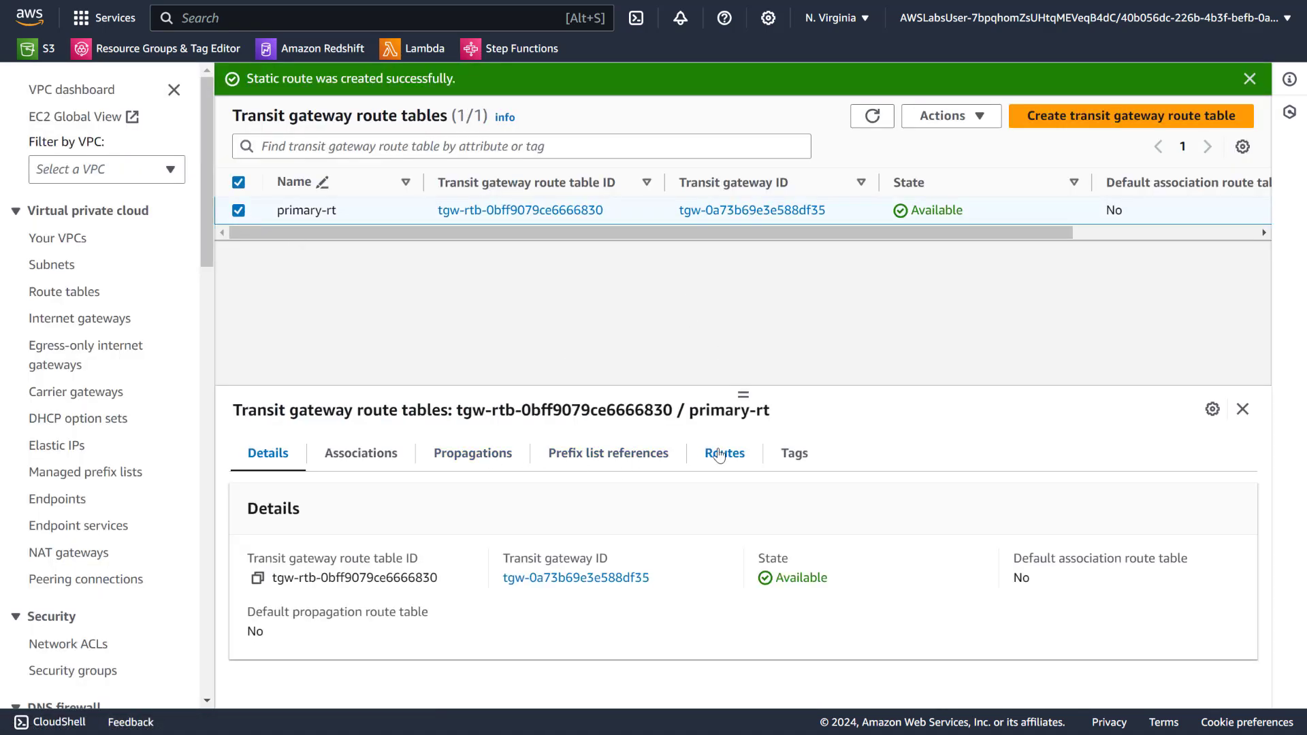
click(716, 454)
click(1156, 675)
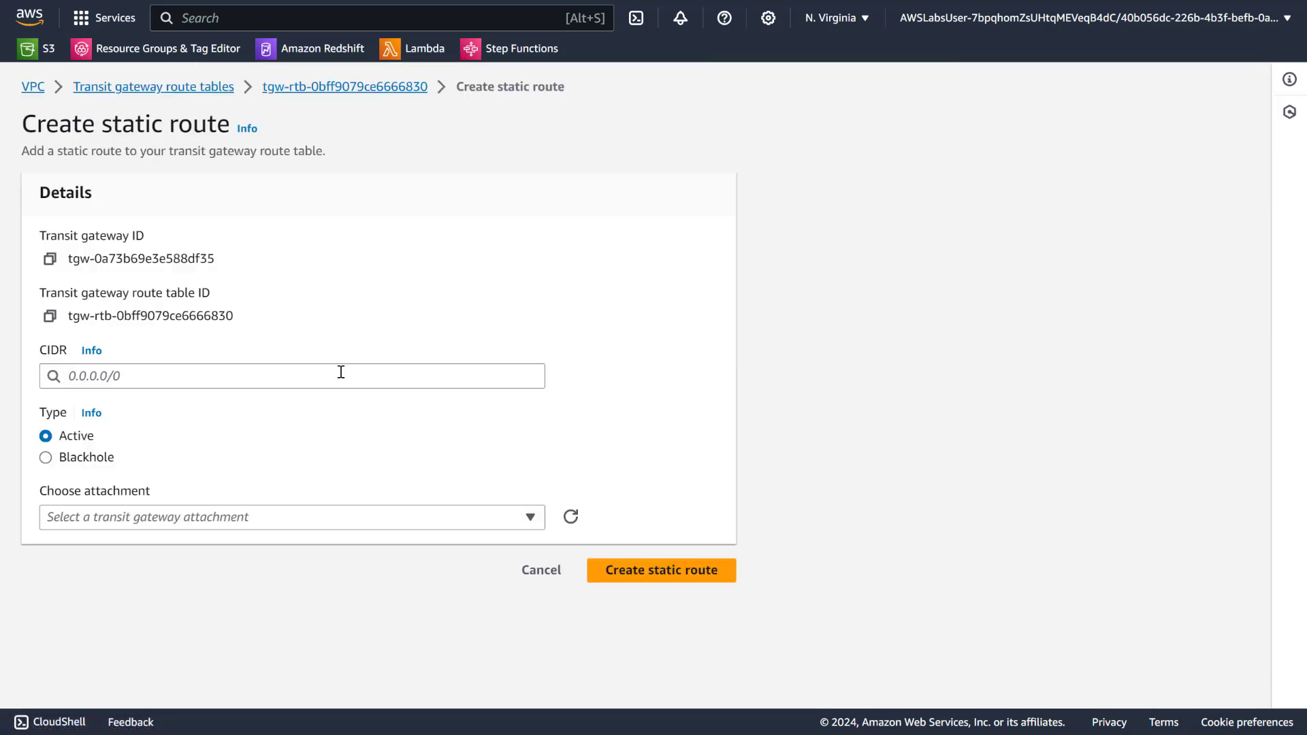
click(273, 372)
right_click(274, 372)
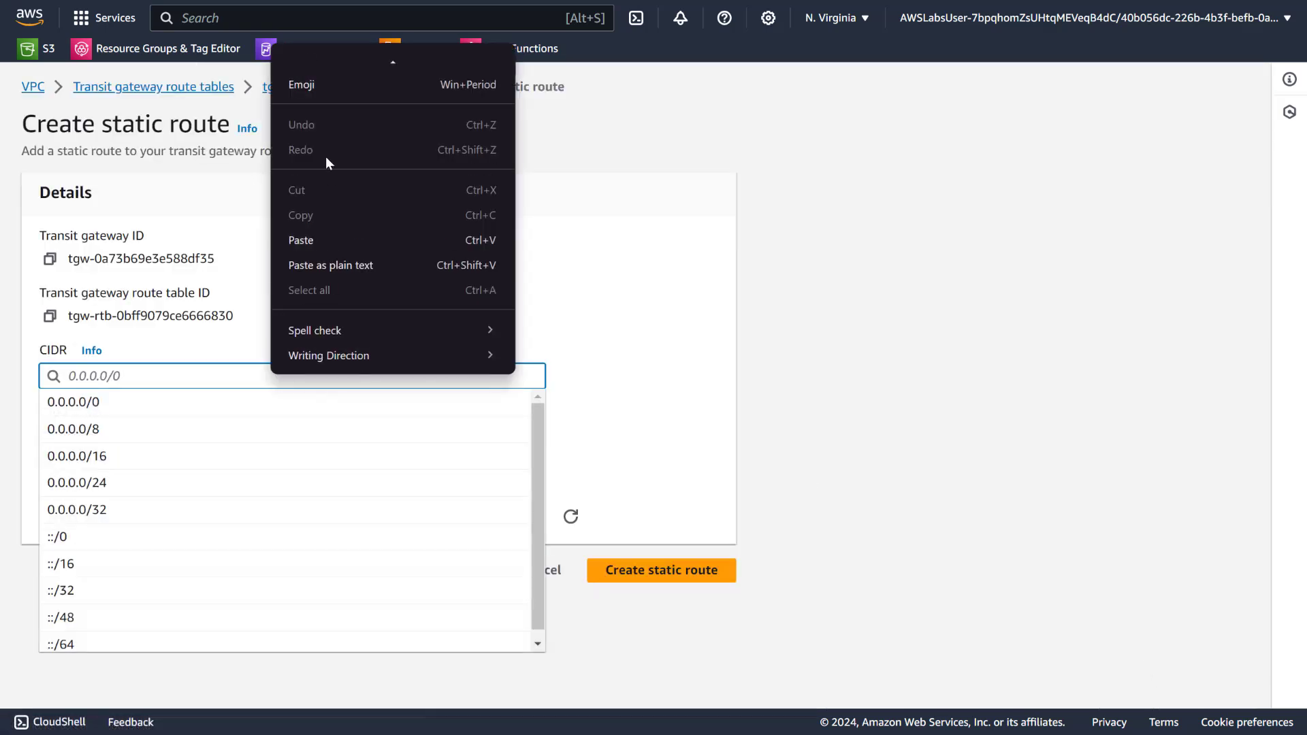
click(330, 259)
click(94, 379)
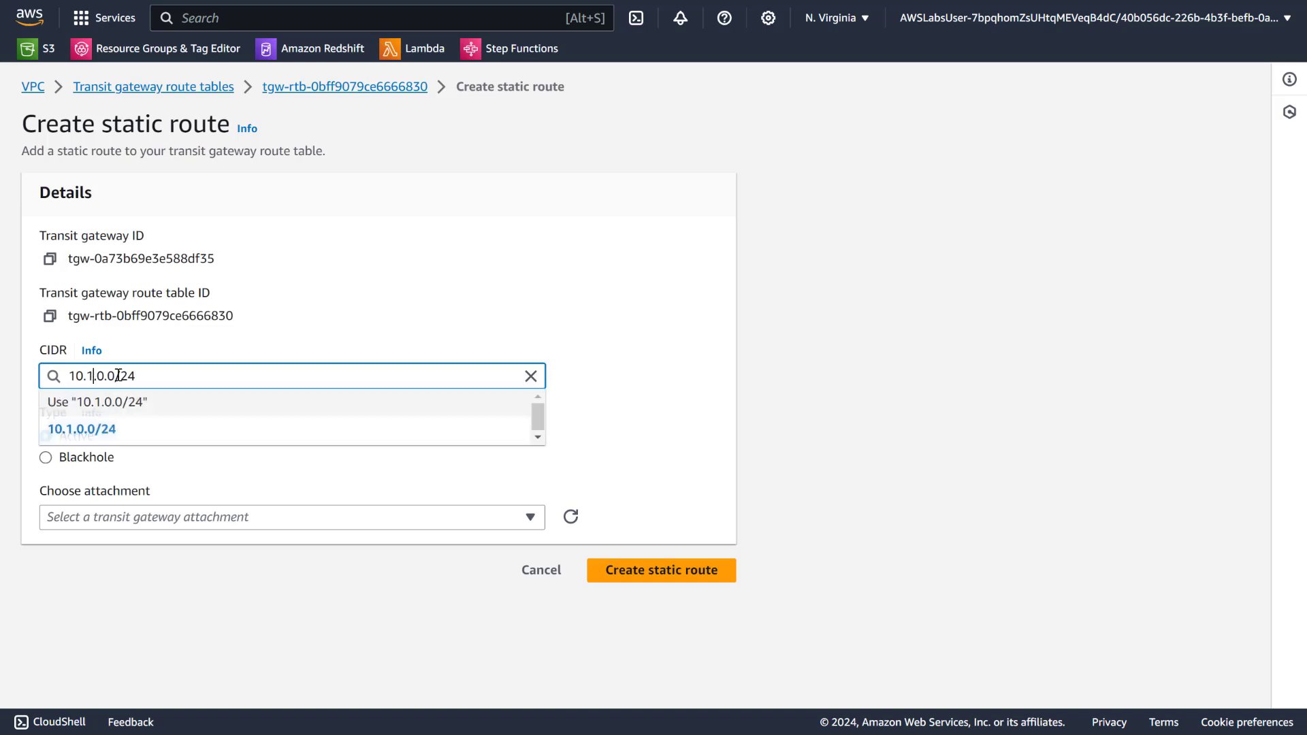
key(BackSpace)
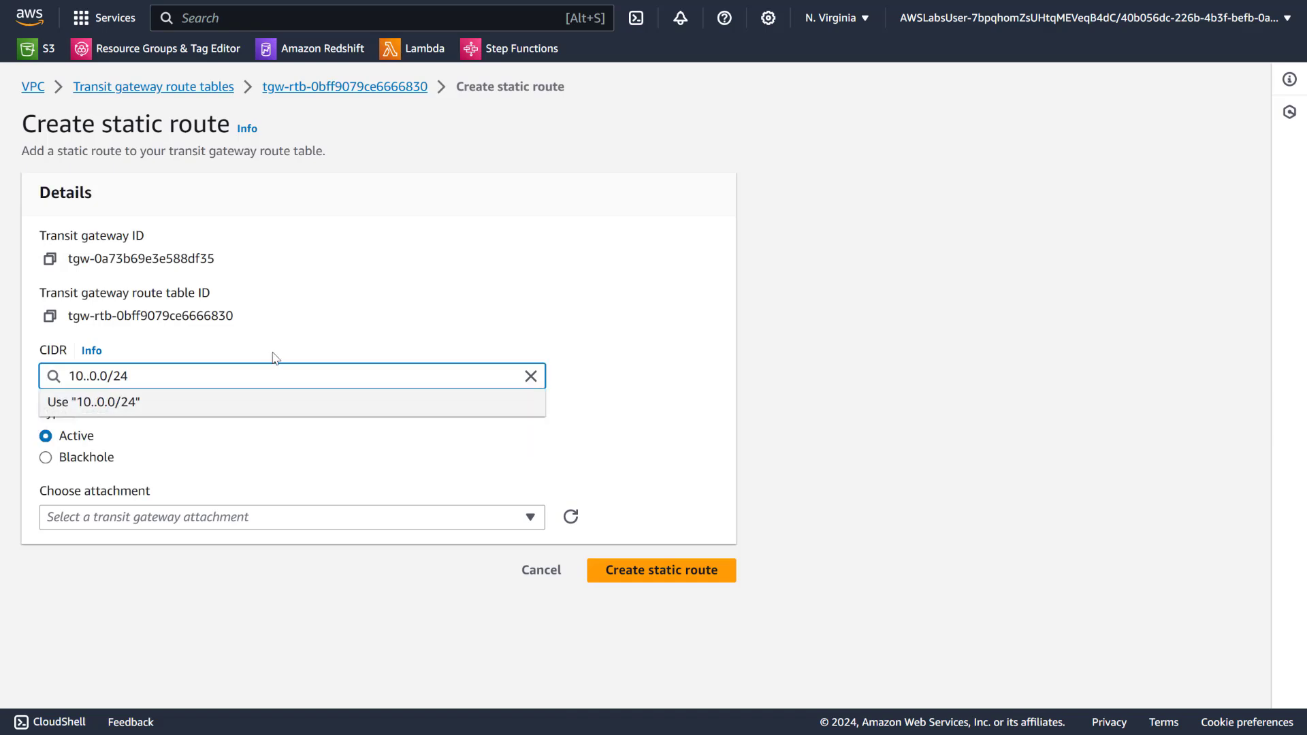
text(3)
click(402, 308)
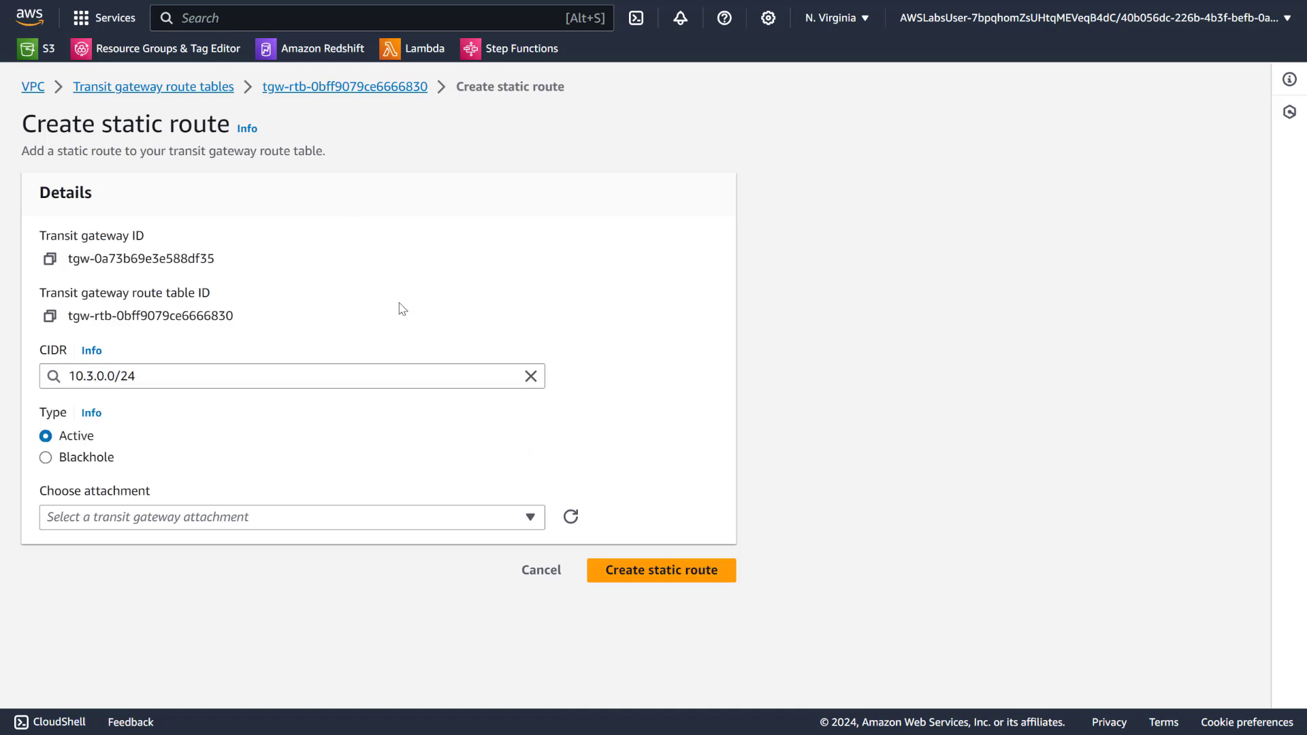
click(107, 461)
click(652, 509)
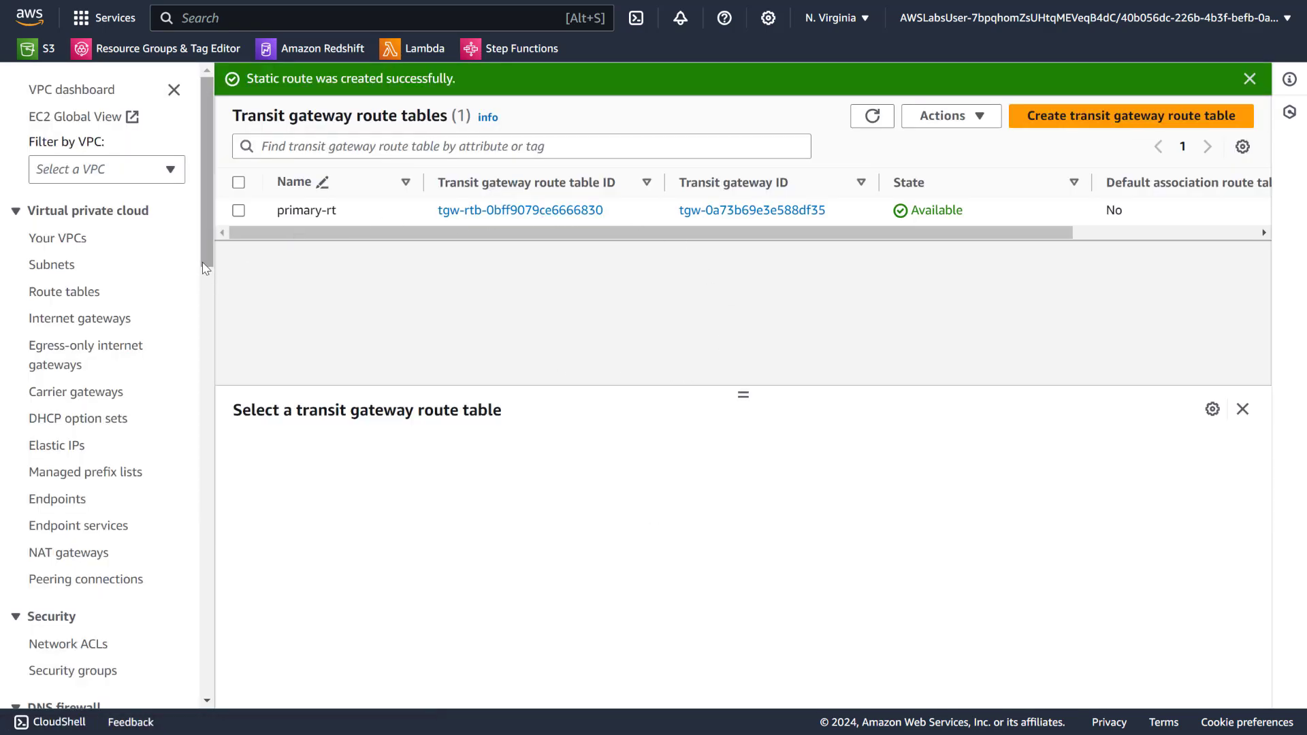
click(68, 291)
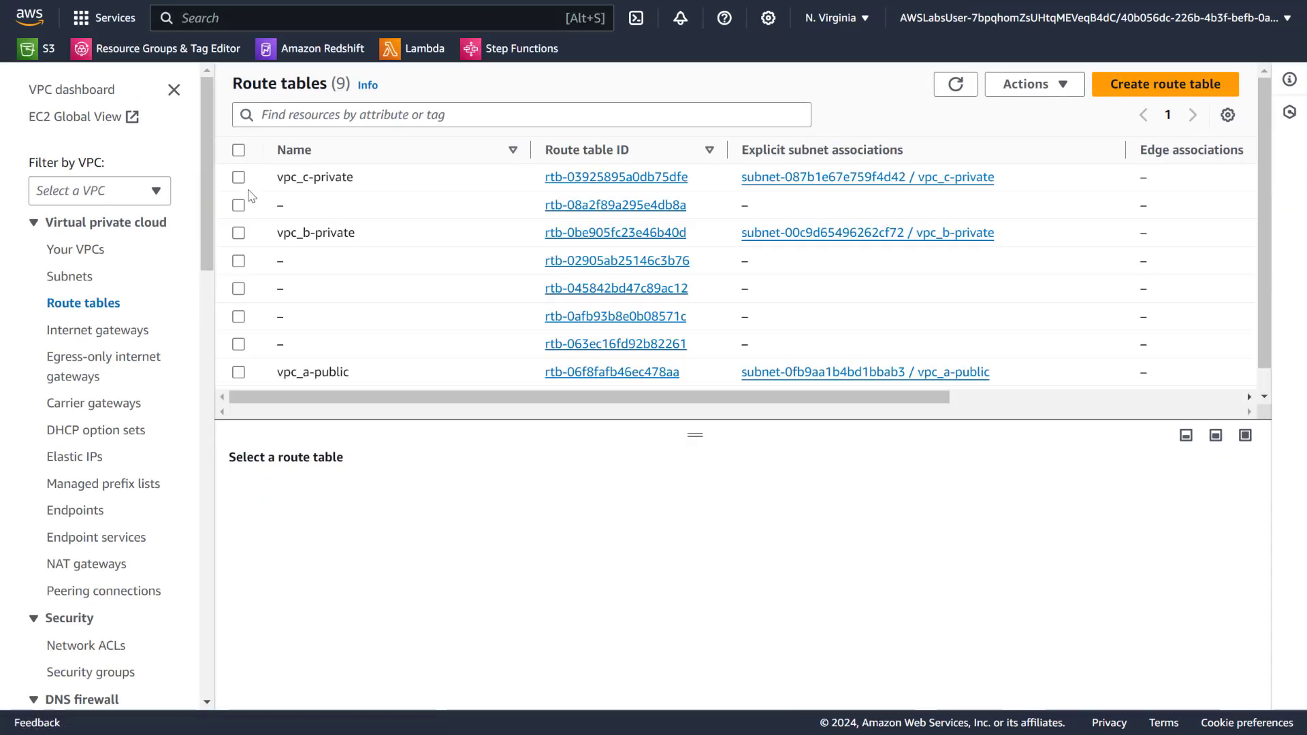
click(239, 178)
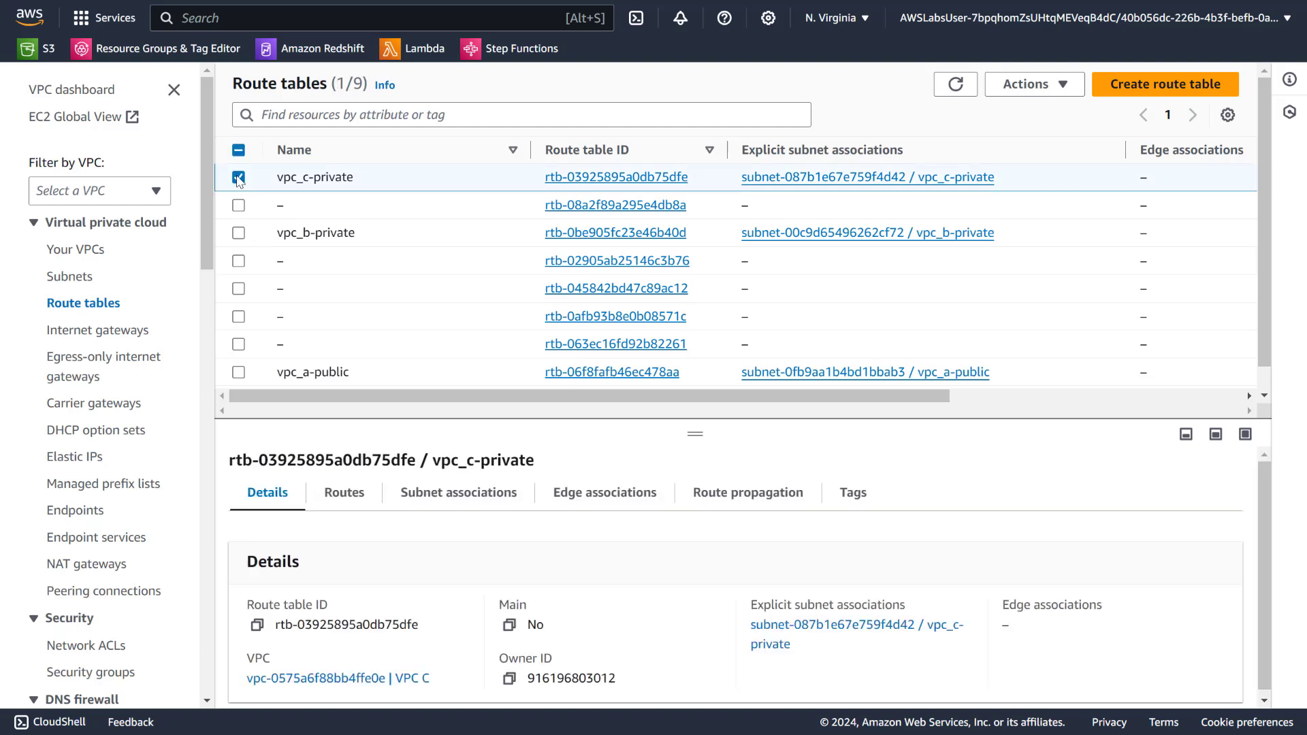
click(239, 177)
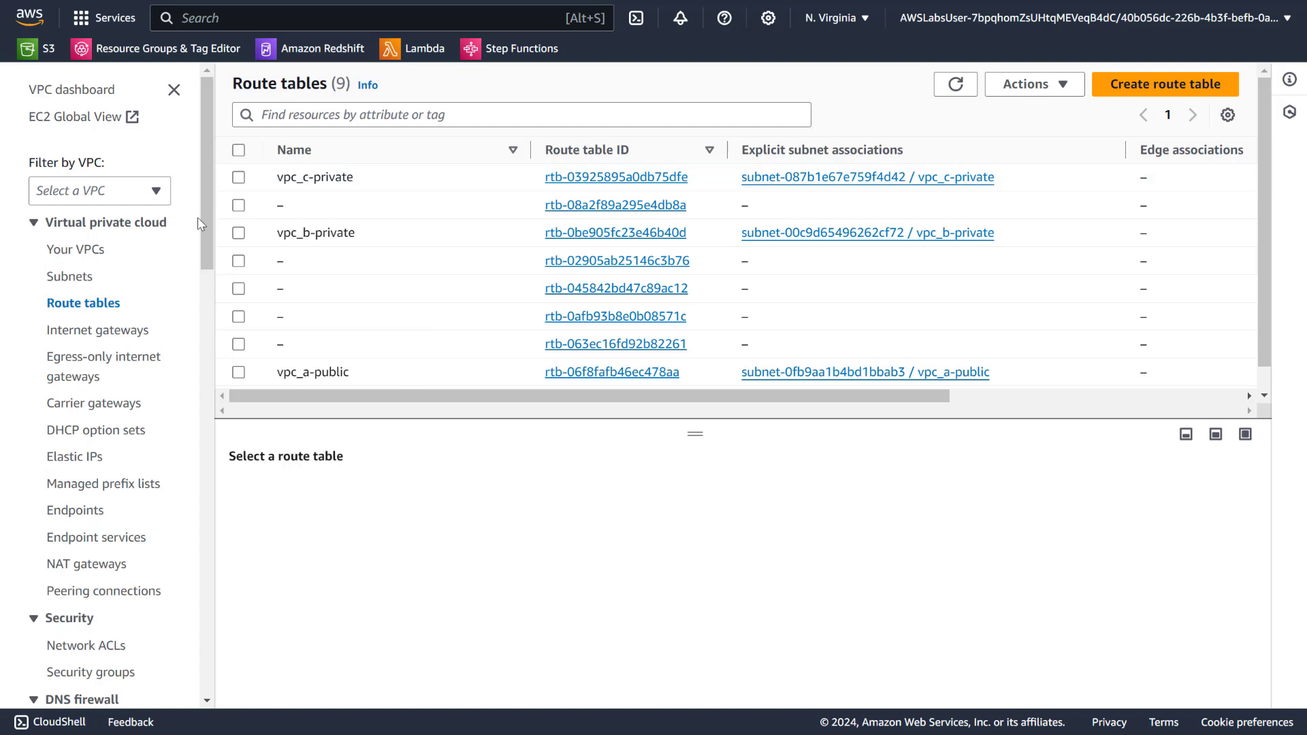
- Examine the routes of the transit gateway route table primary-rt, then return to the VPC route tables
drag(202, 211, 202, 162)
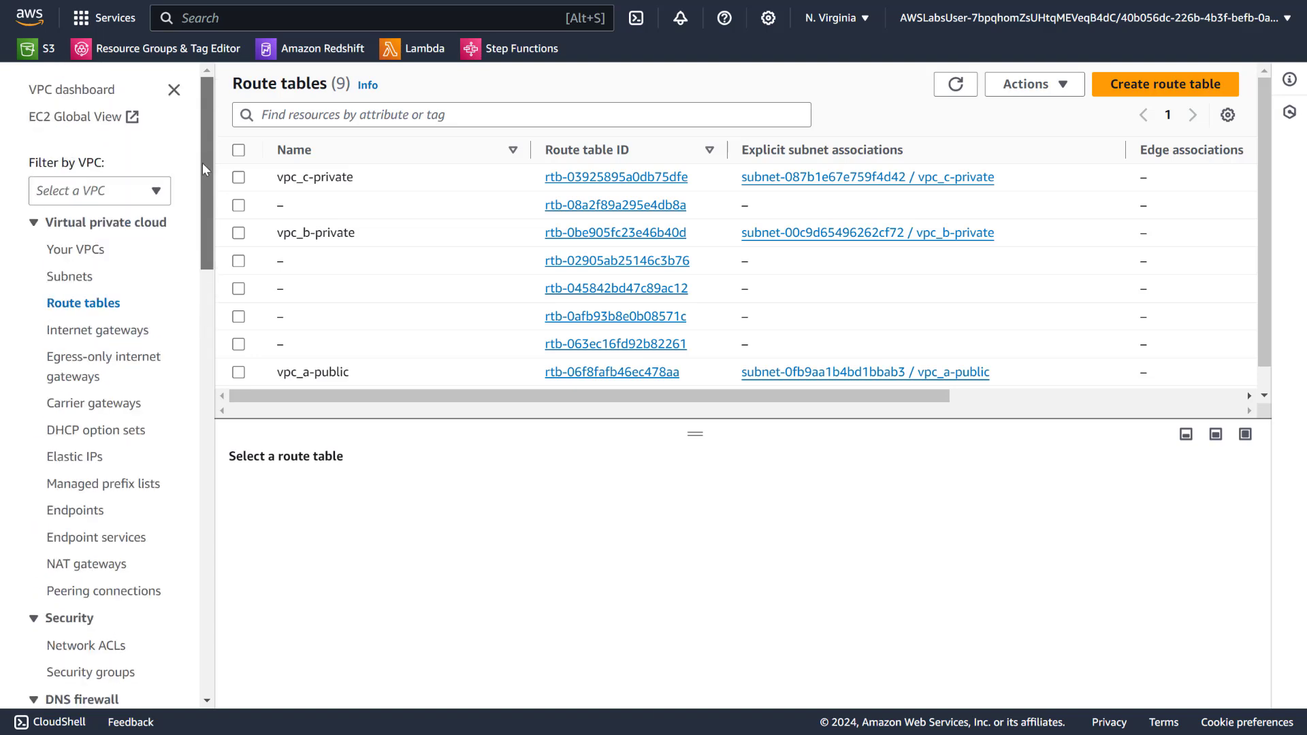
scroll(202, 212, down, 3)
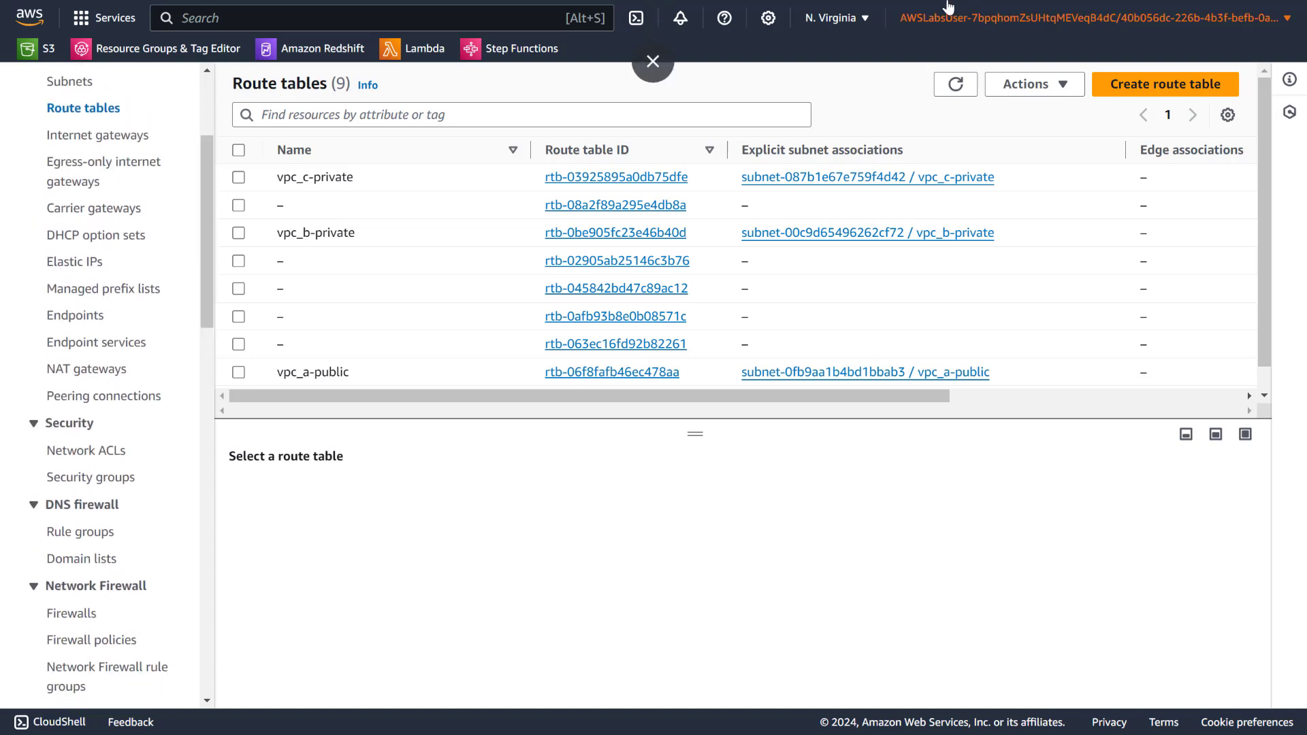
scroll(205, 252, down, 1)
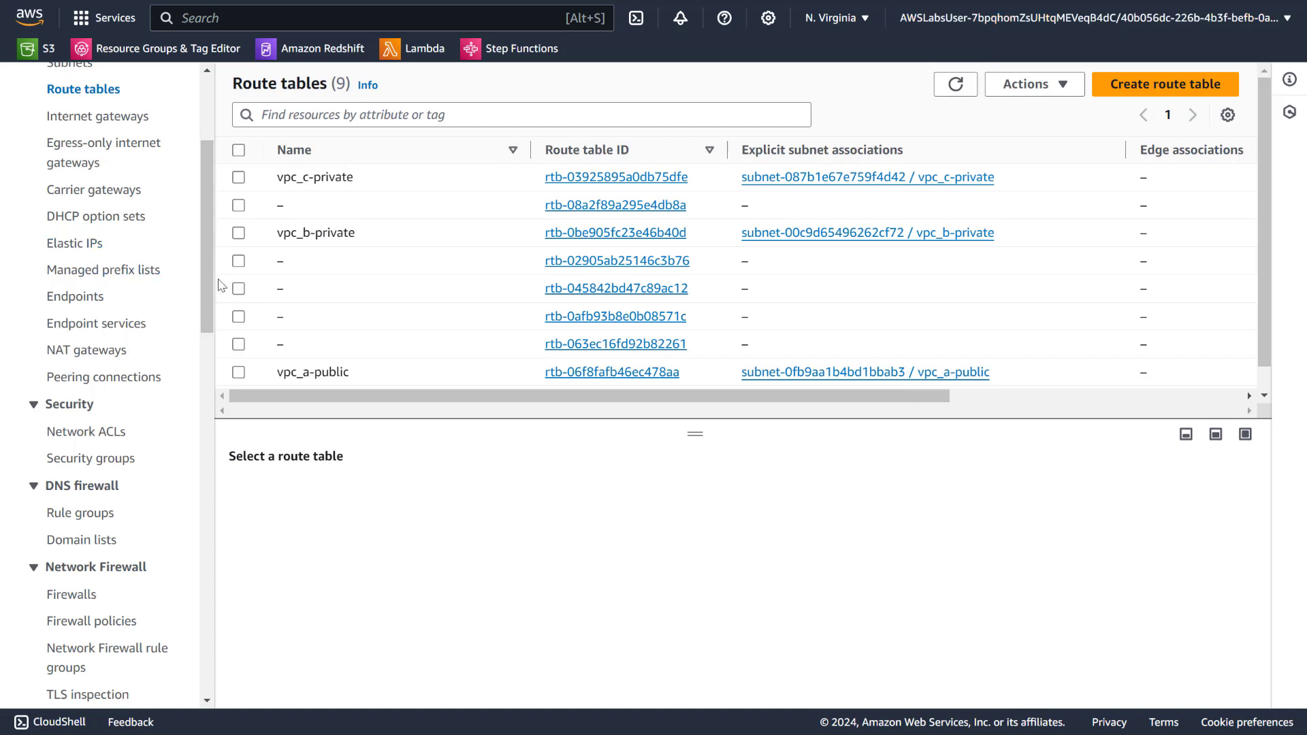
drag(208, 284, 197, 537)
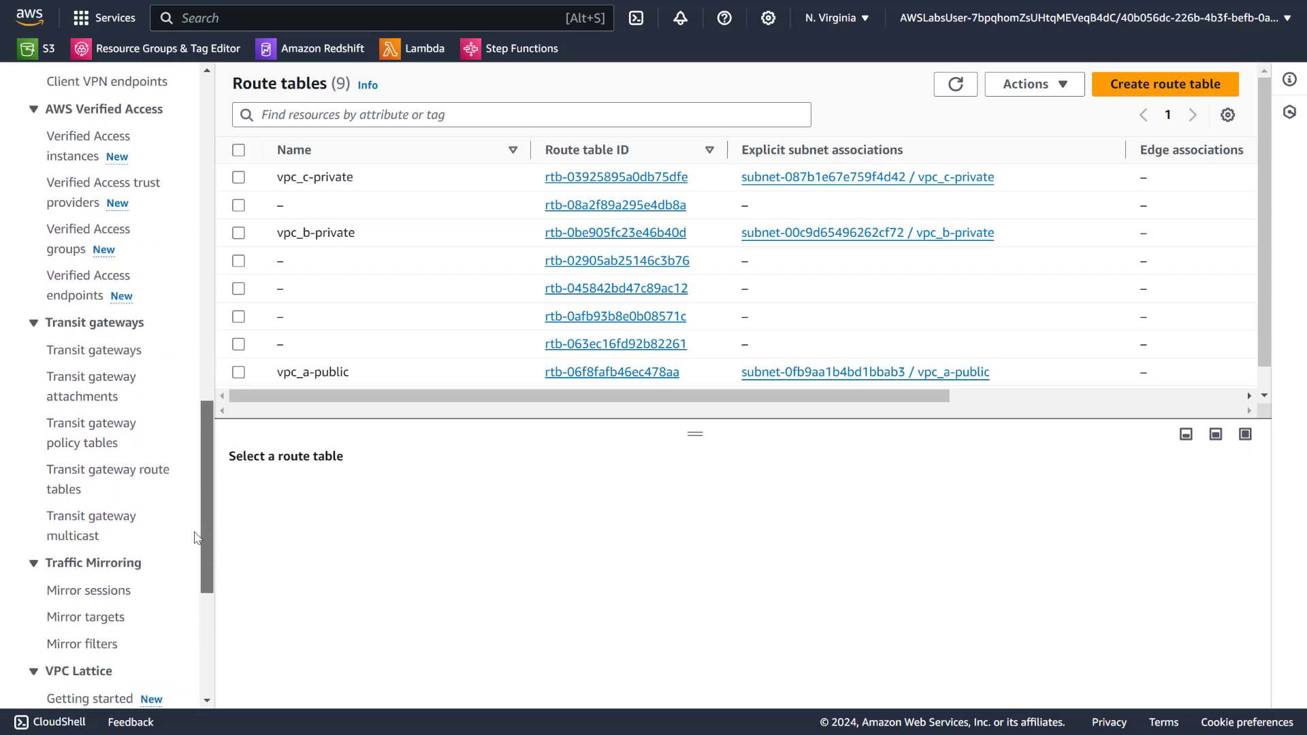
click(142, 470)
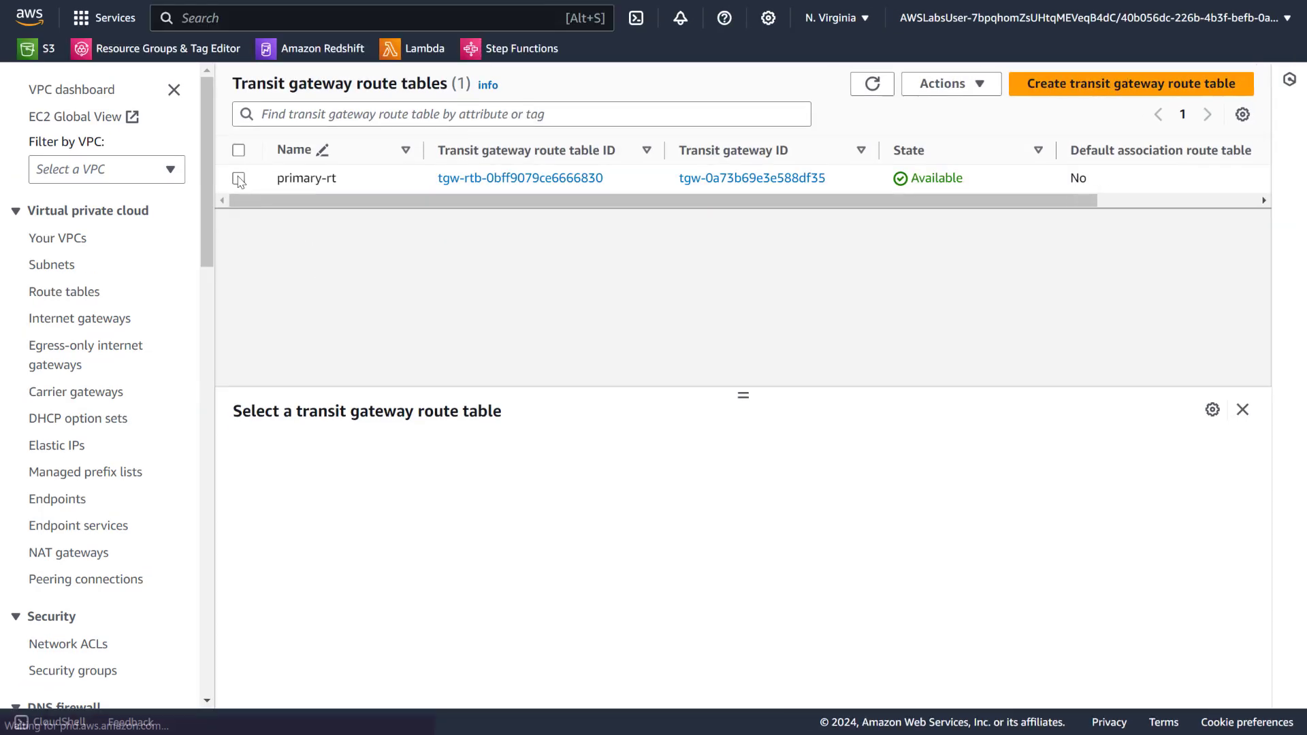
click(238, 178)
click(723, 453)
scroll(578, 509, down, 5)
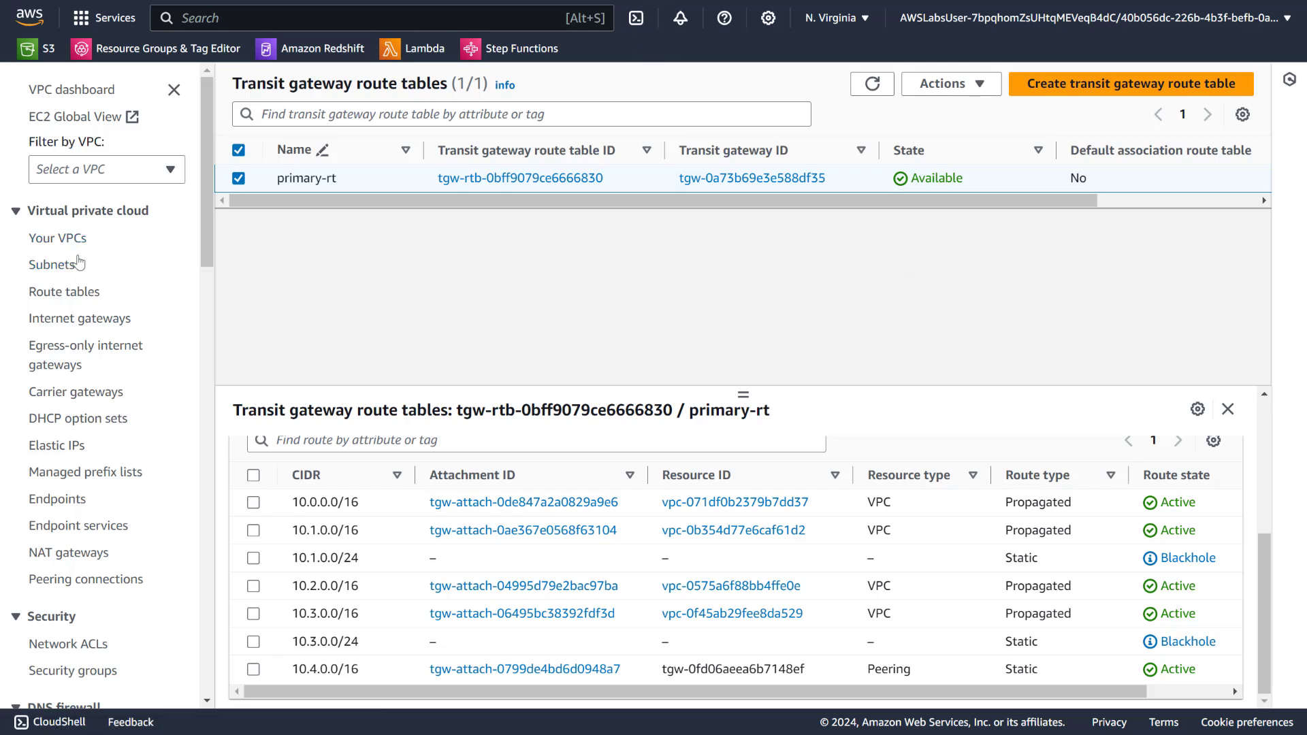
click(79, 304)
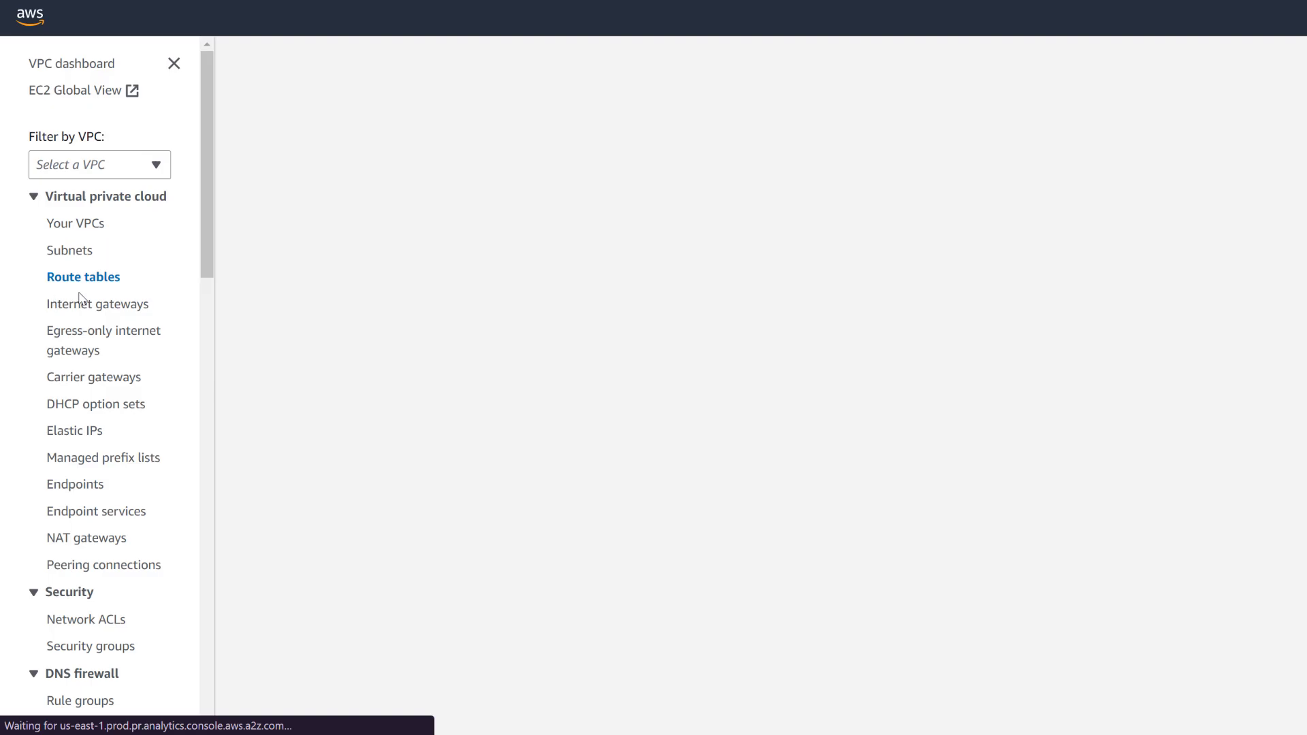
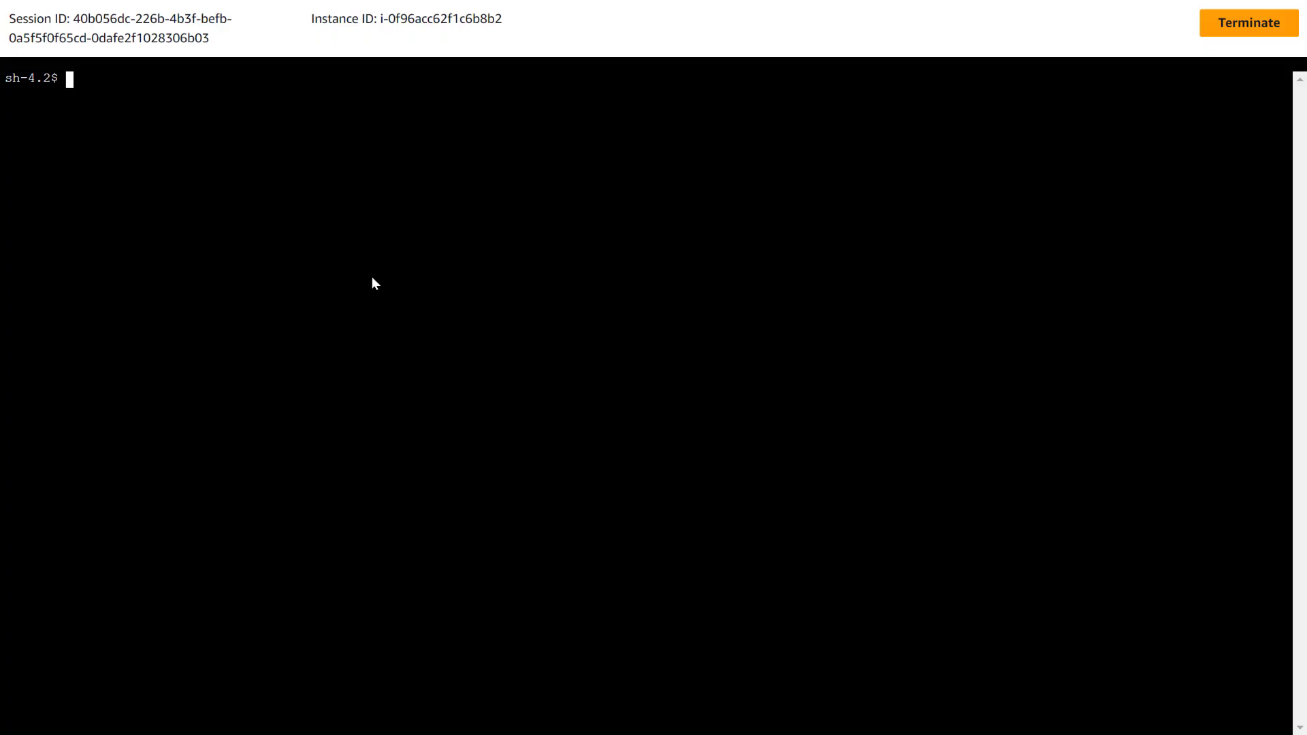
- Ping 10.4.0.10 from the instance's terminal session, and stop the ping after a few packets
drag(304, 199, 304, 203)
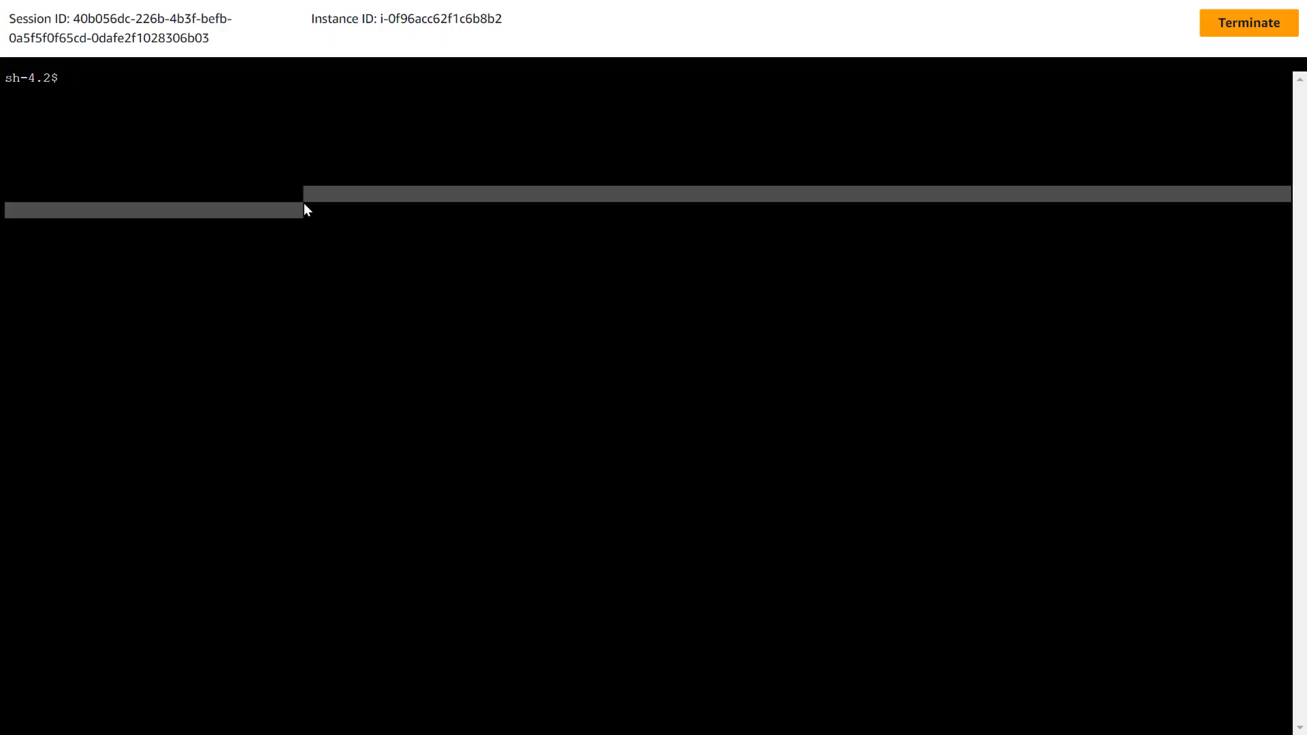
text(ping 10.4.0.10)
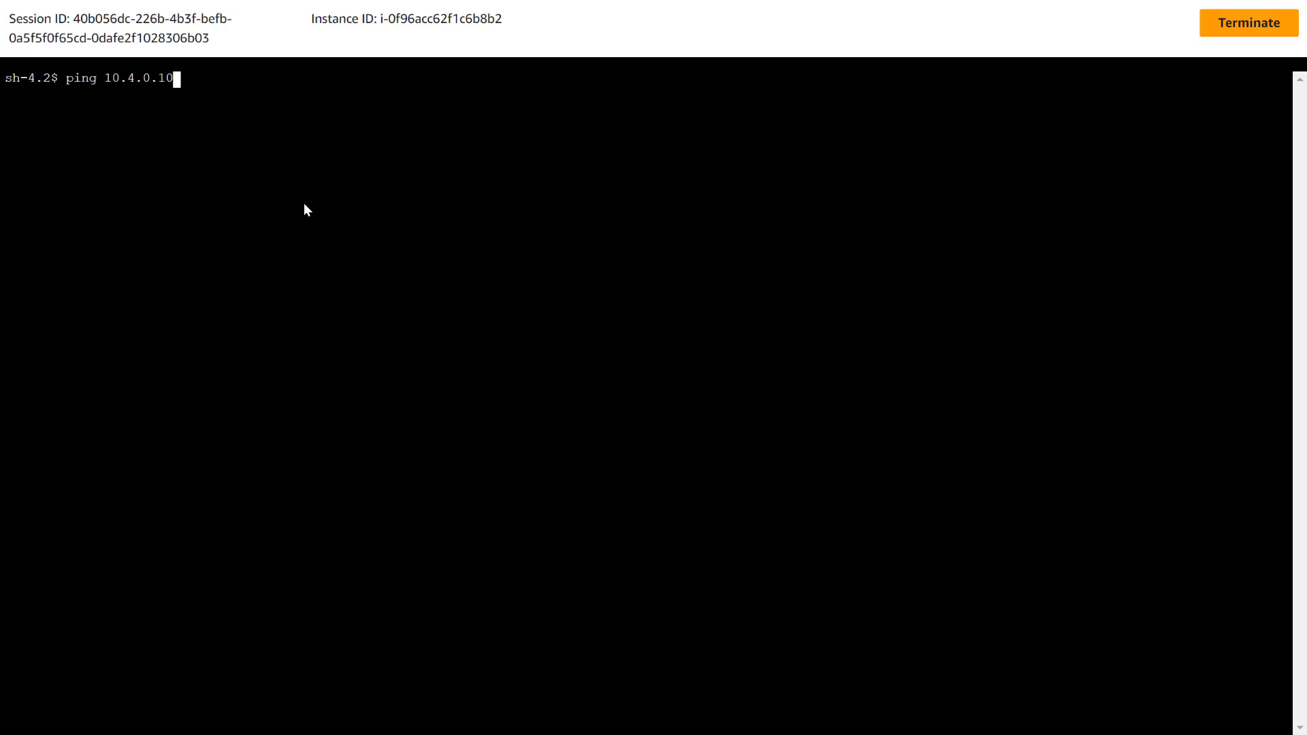
key(Return)
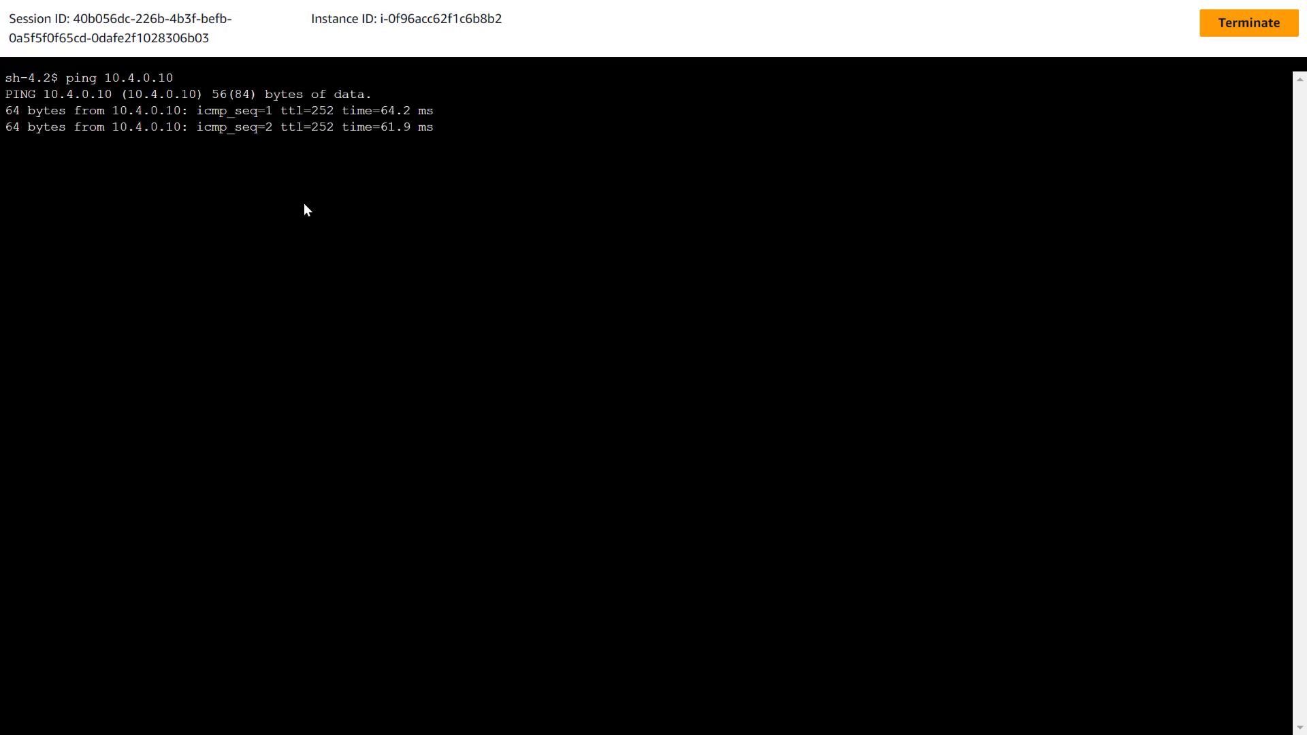
key(ctrl+c)
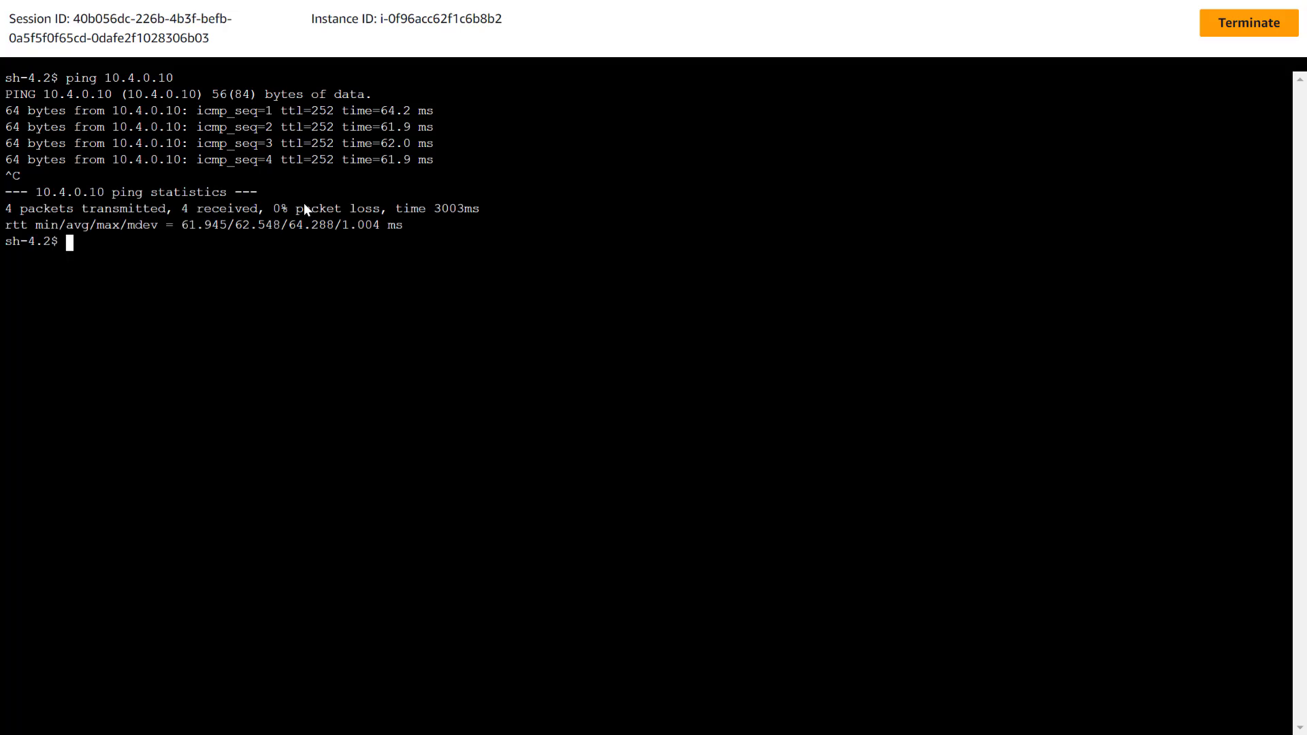
- Ping 10.1.0.10 to test the first blackhole route, and stop the ping after a few packets
key(Up)
key(Up)
key(Return)
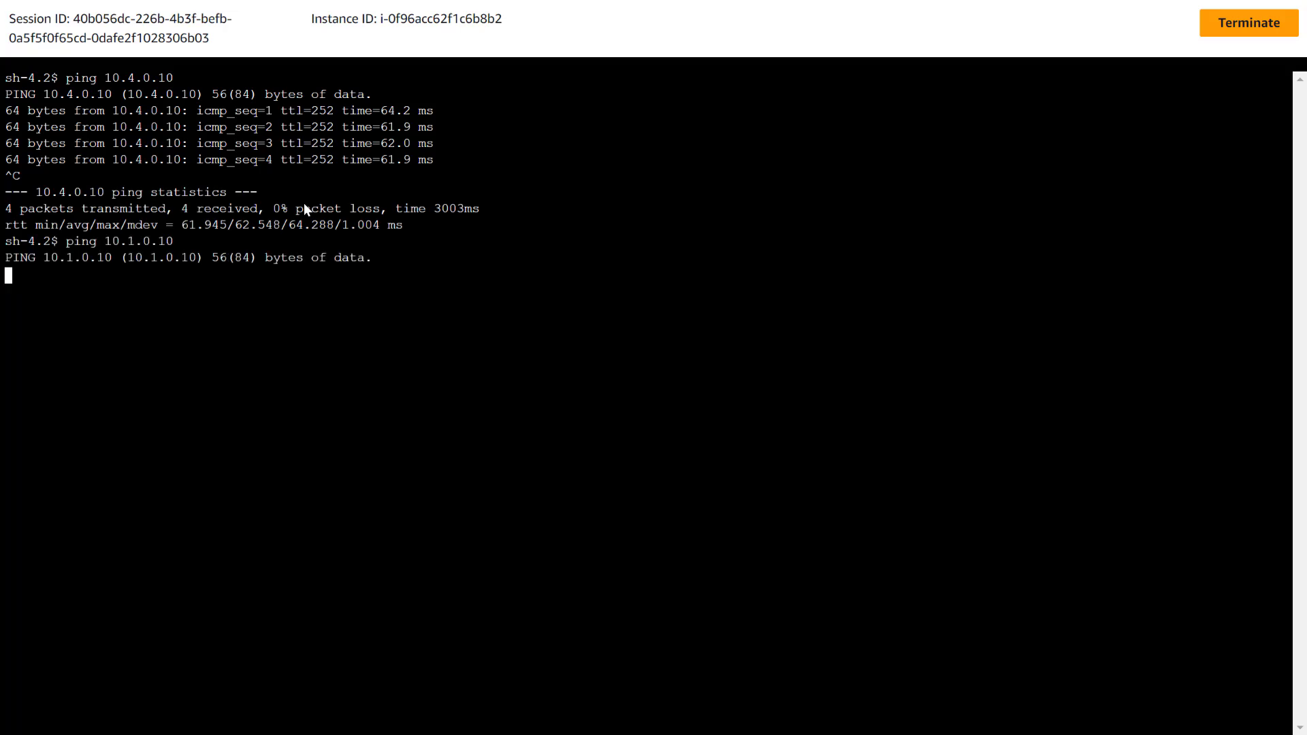
key(ctrl+c)
key(ctrl+c)
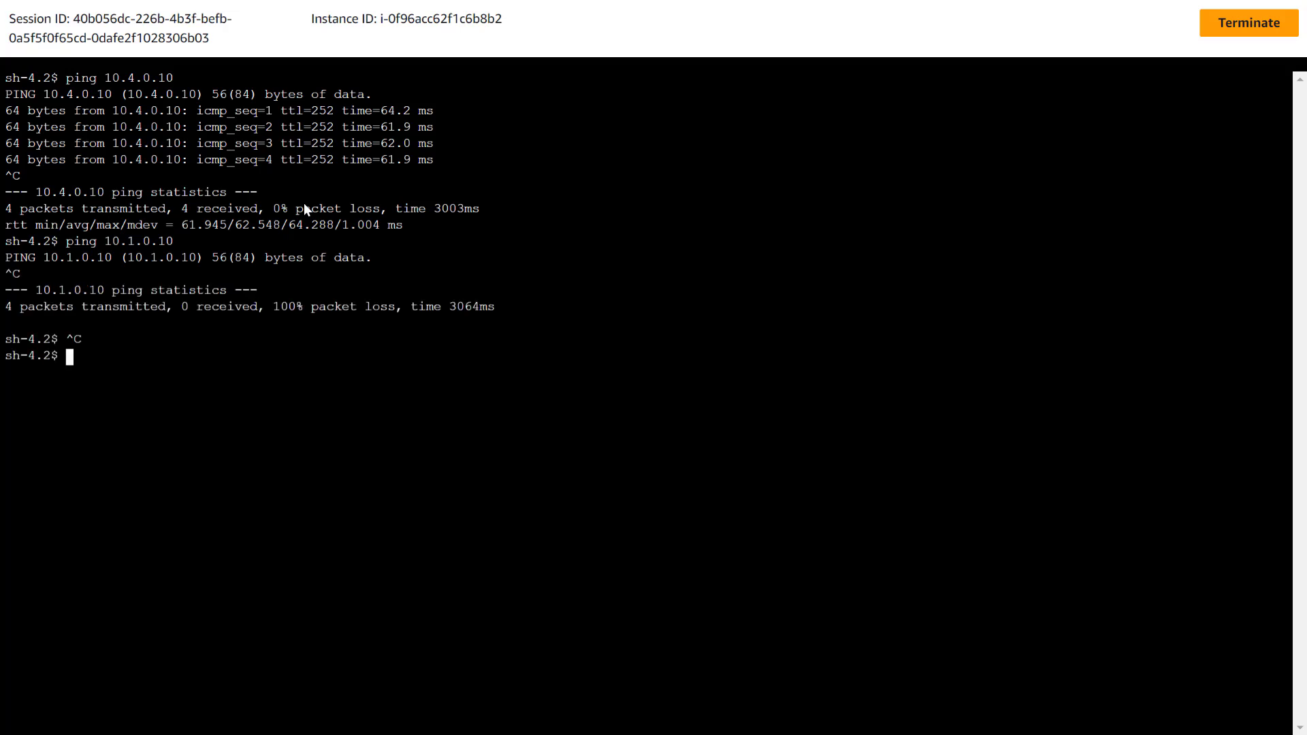
- Ping 10.2.0.10 to test connectivity to the VPC C instance, and stop the ping
key(Up)
key(Up)
key(Return)
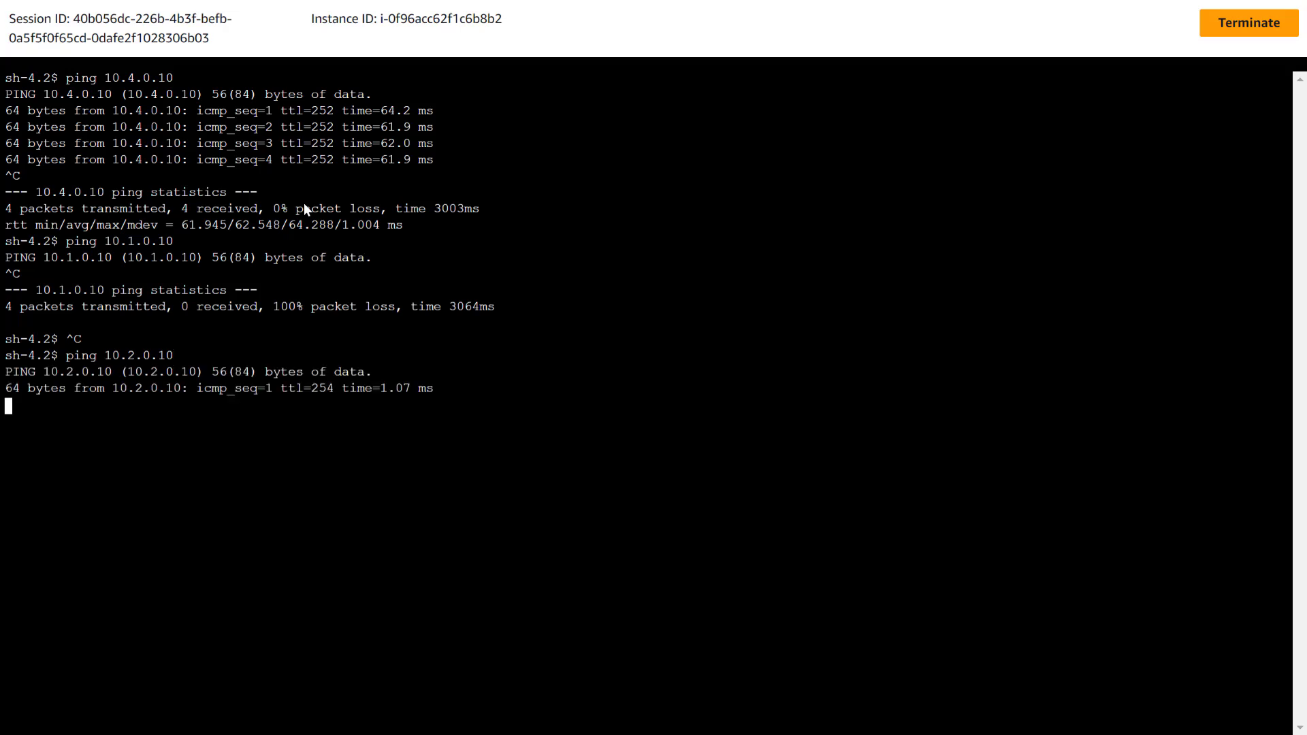
key(ctrl+c)
key(ctrl+c)
- Ping 10.3.0.10 to test the second blackhole route, stop the ping and clear the terminal
key(Up)
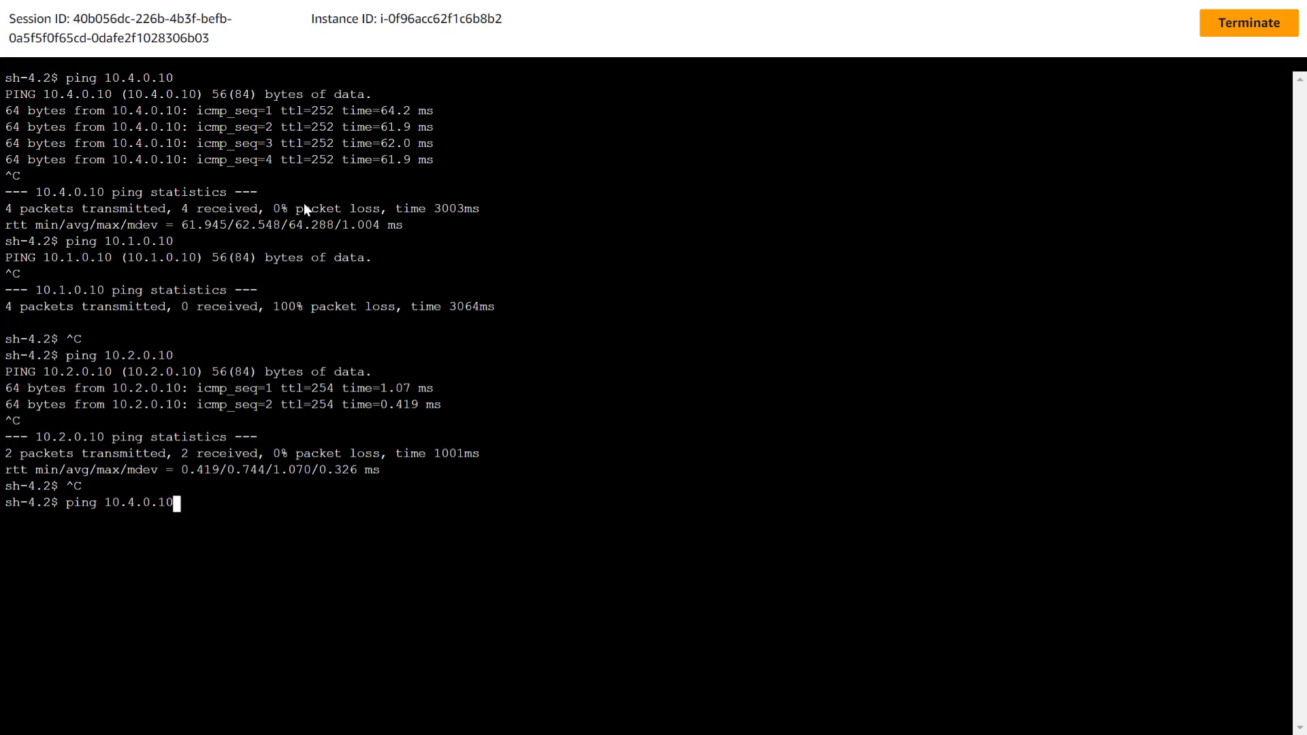
key(Return)
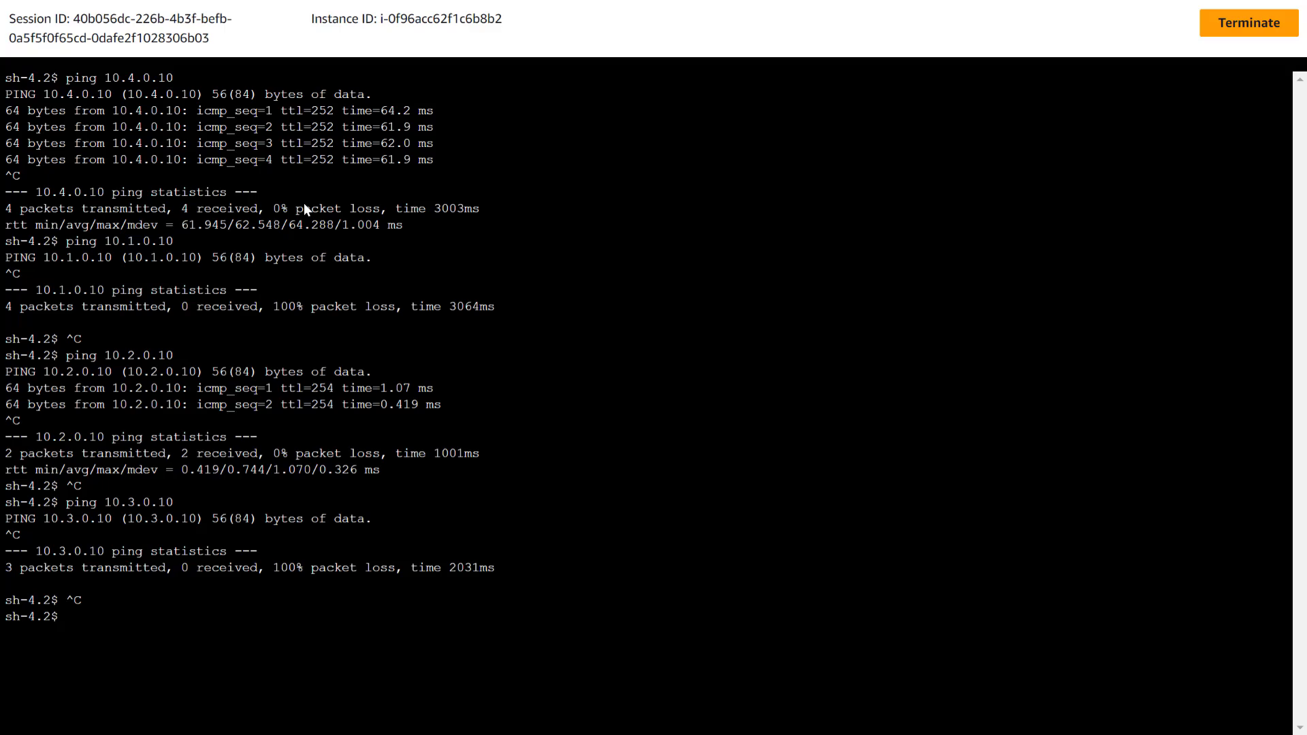
key(ctrl+l)
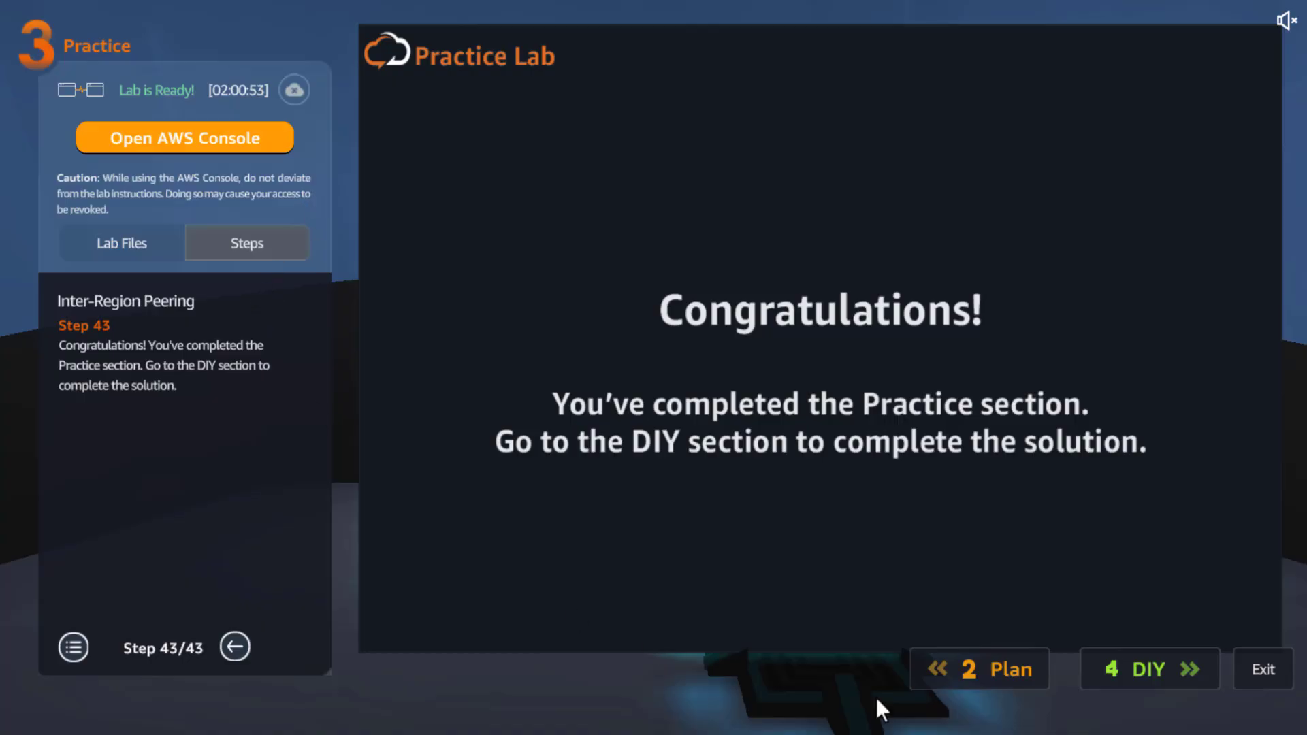
- Switch to the Inter-Region Peering lab page and open its DIY section
click(1157, 680)
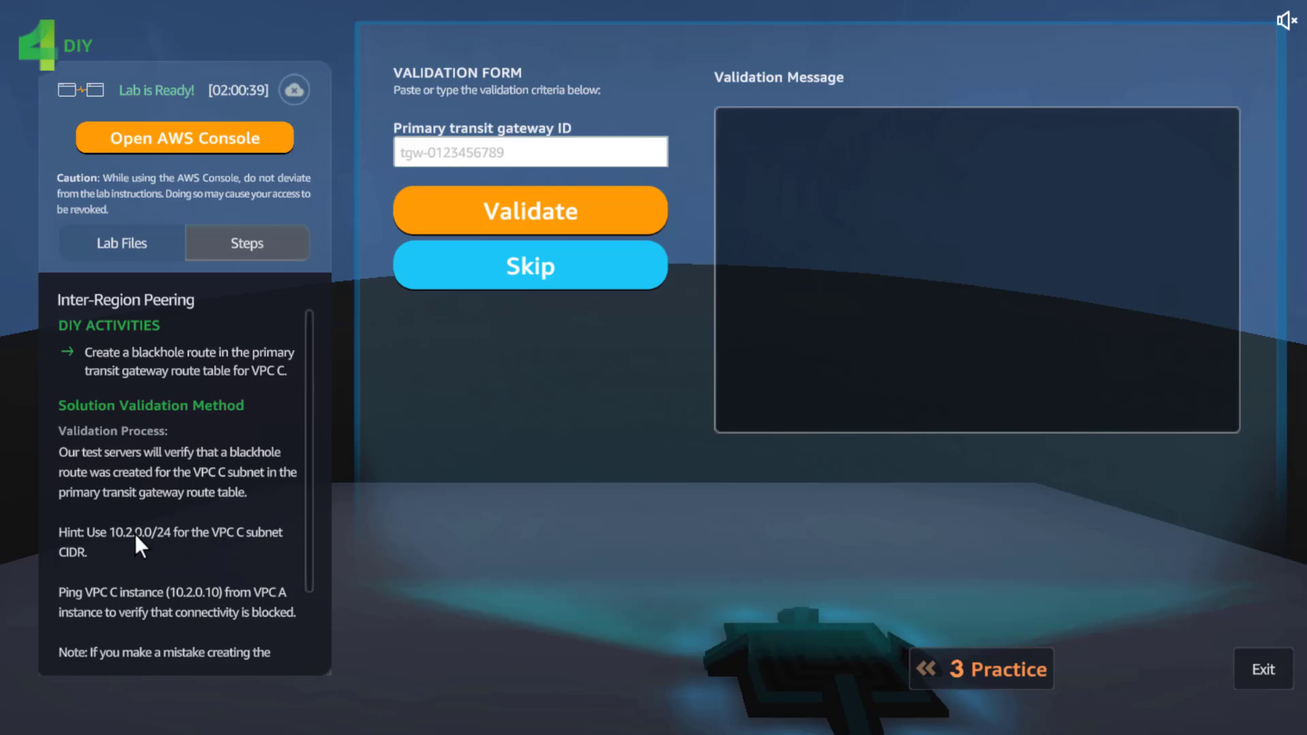
- Switch to the Oregon VPC console and open a new static route form for the remote-rt transit gateway route table
key(alt+Tab)
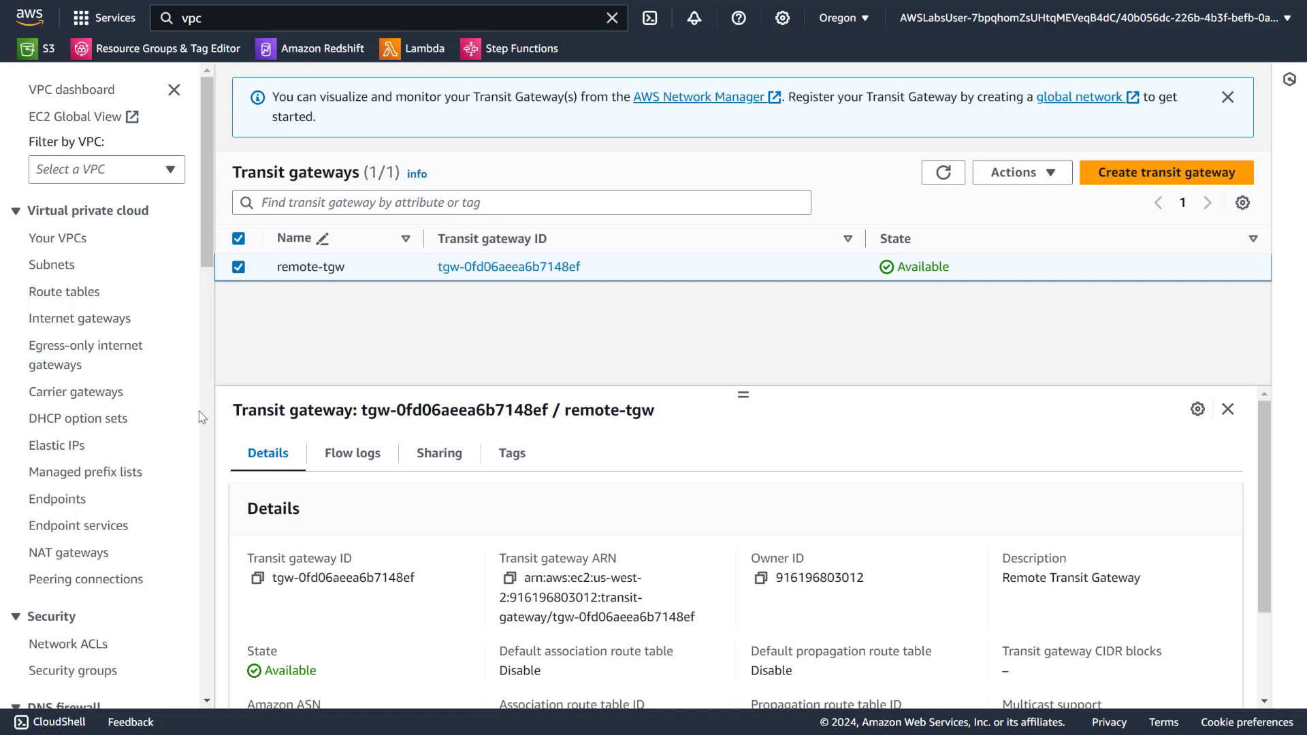
drag(207, 249, 218, 553)
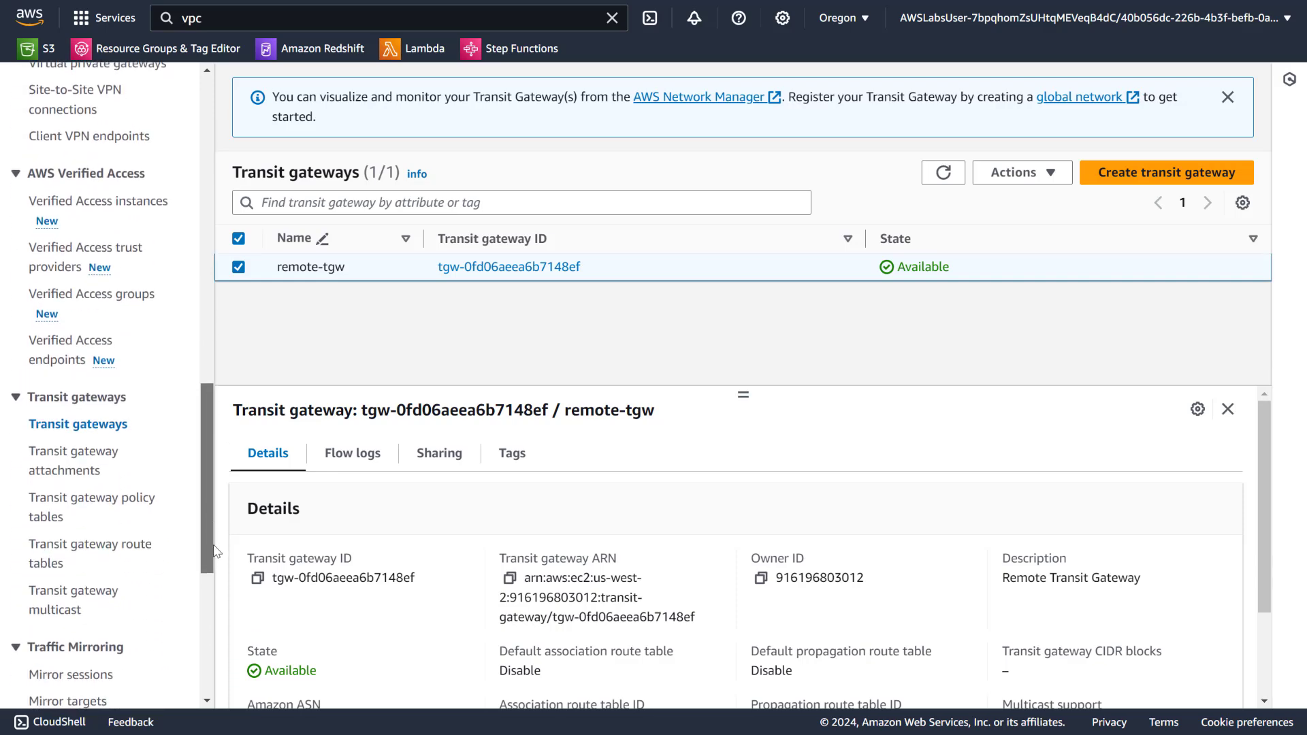
click(93, 556)
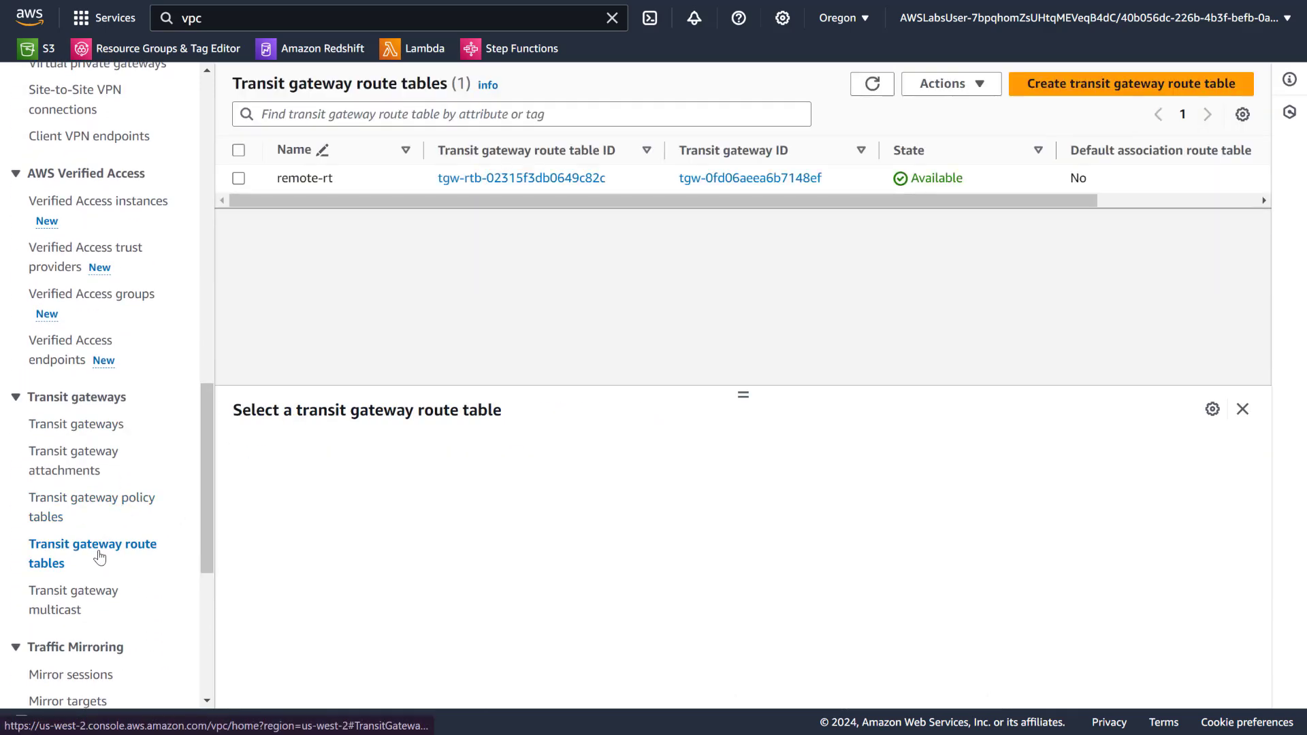
click(238, 178)
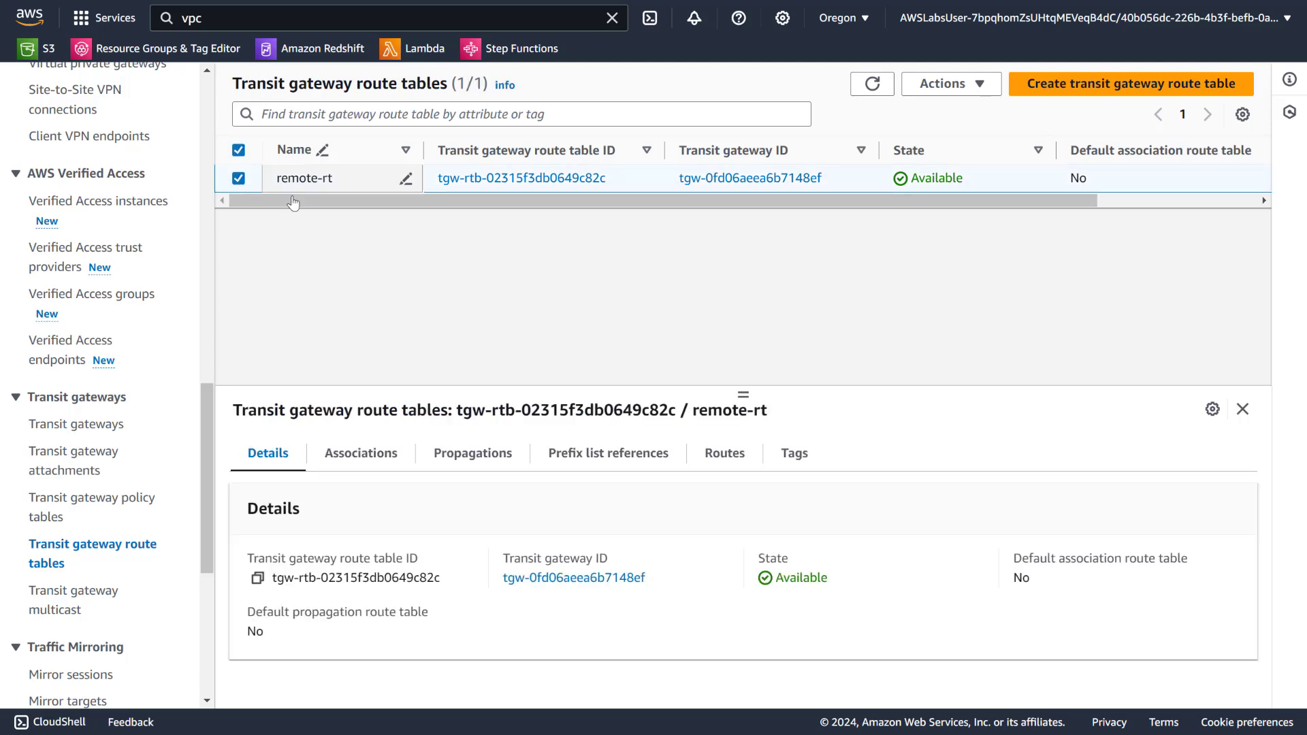
click(724, 453)
click(1145, 679)
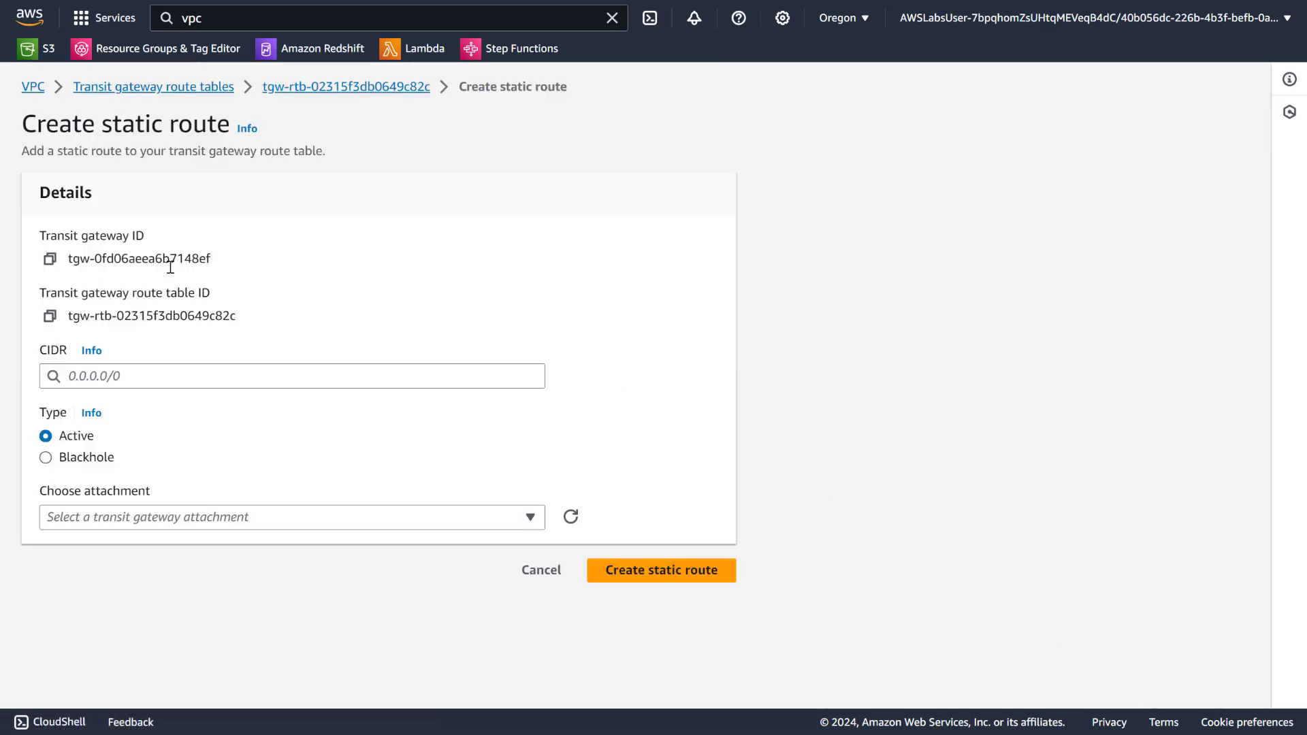
- Create a static route of type Blackhole for CIDR 10.2.0.0/24
click(85, 375)
key(ctrl+v)
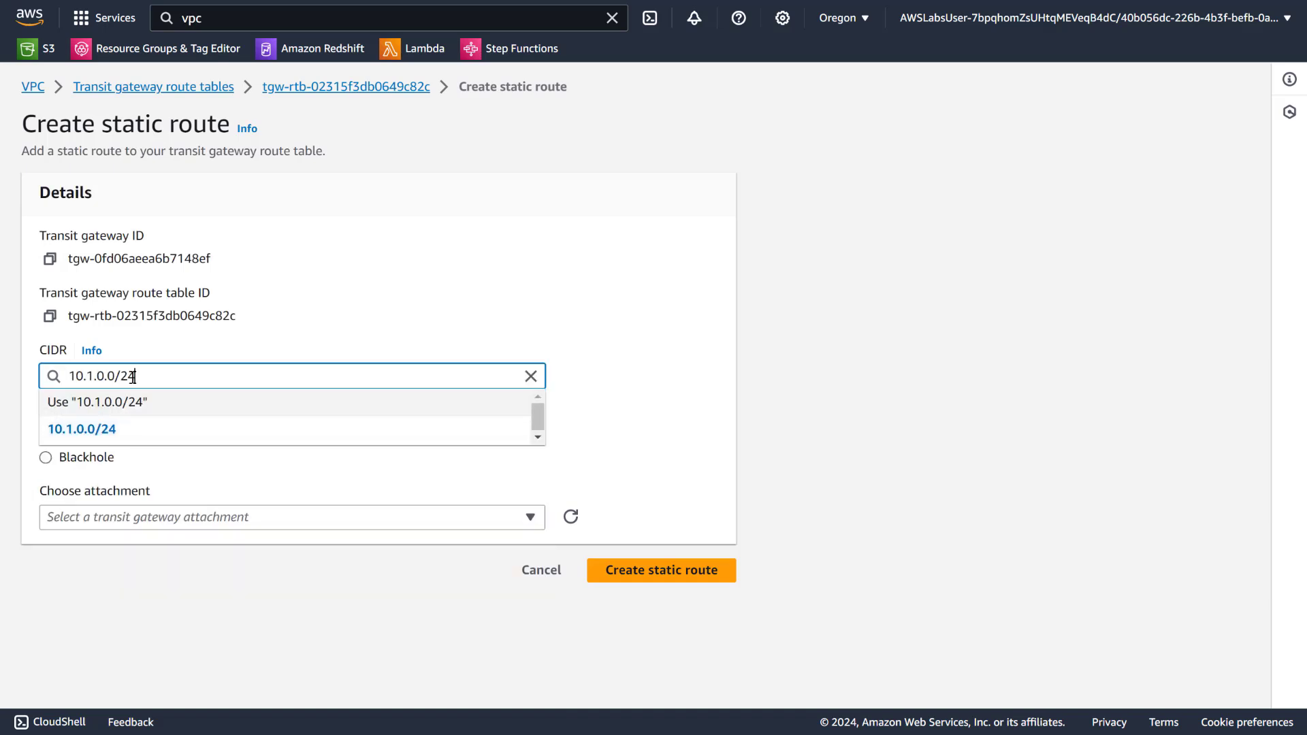
text(2)
click(102, 458)
click(607, 516)
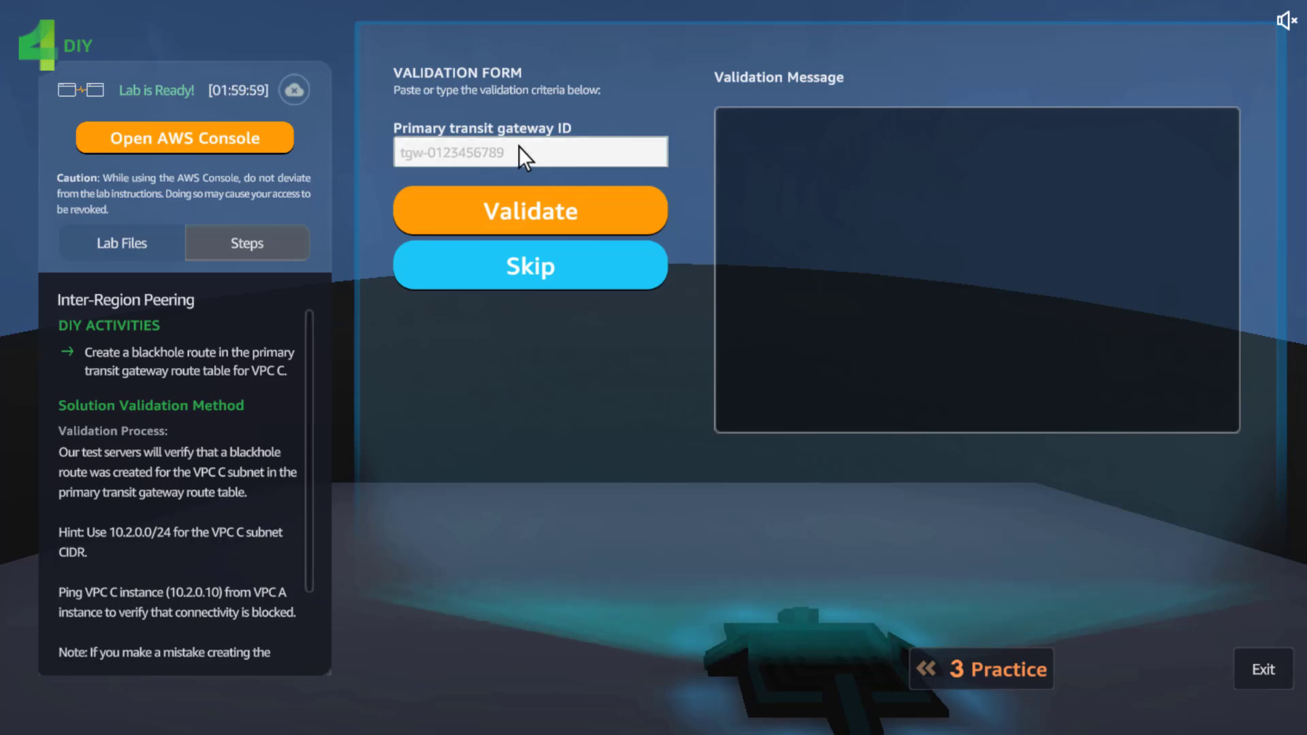
- Return to the VPC console, open the transit gateways list and copy the remote-tgw ID
key(alt+Tab)
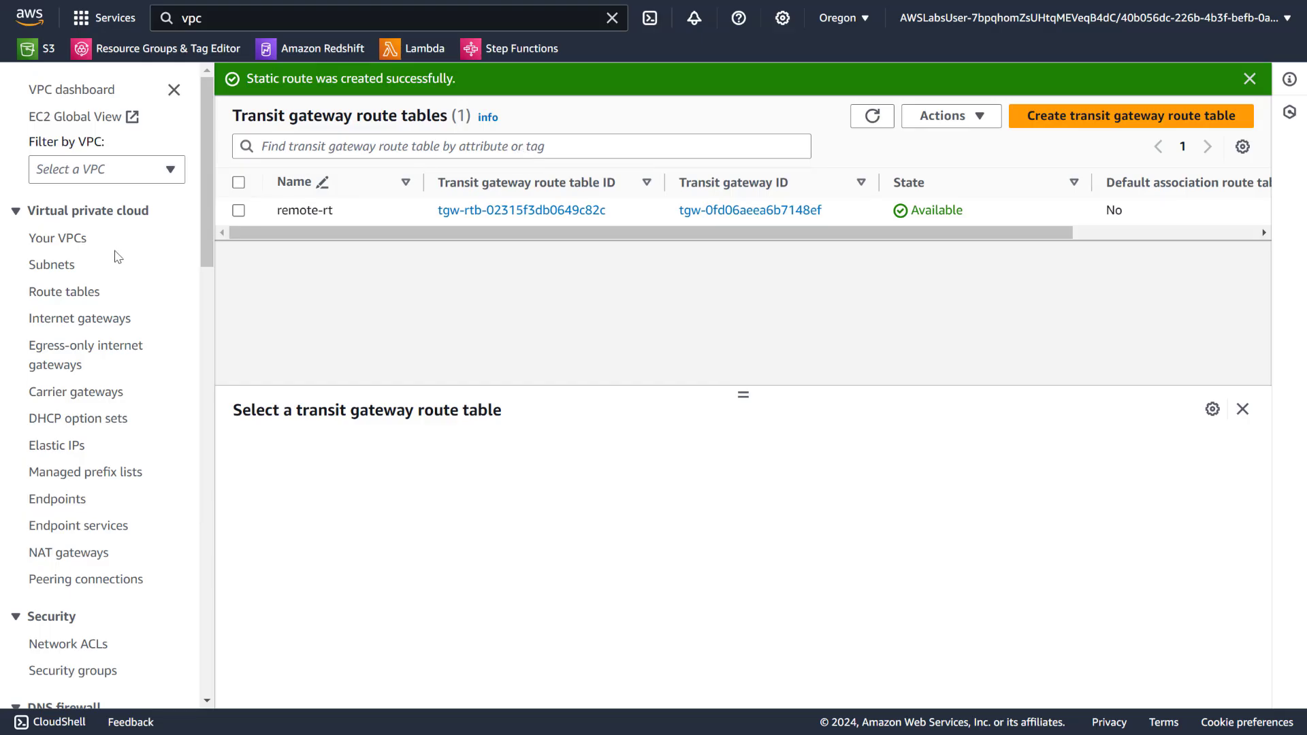
scroll(146, 436, down, 10)
scroll(122, 367, up, 5)
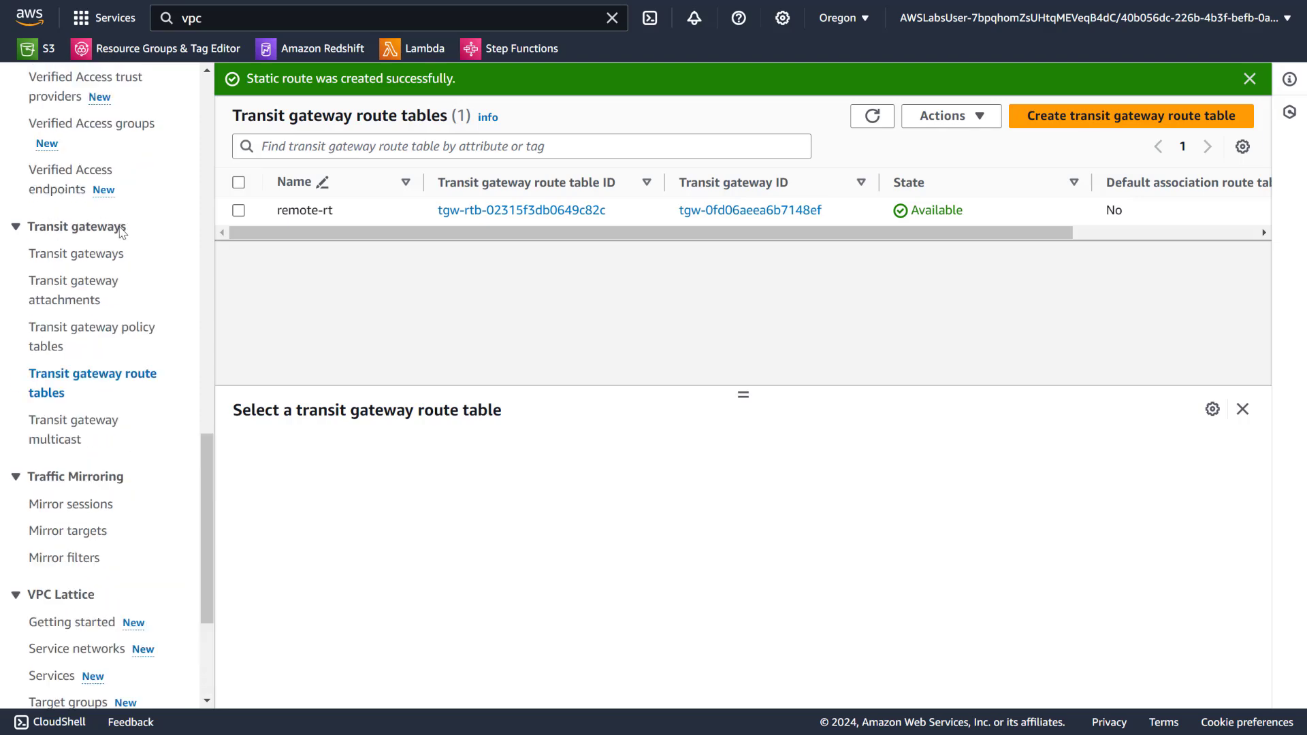
click(108, 392)
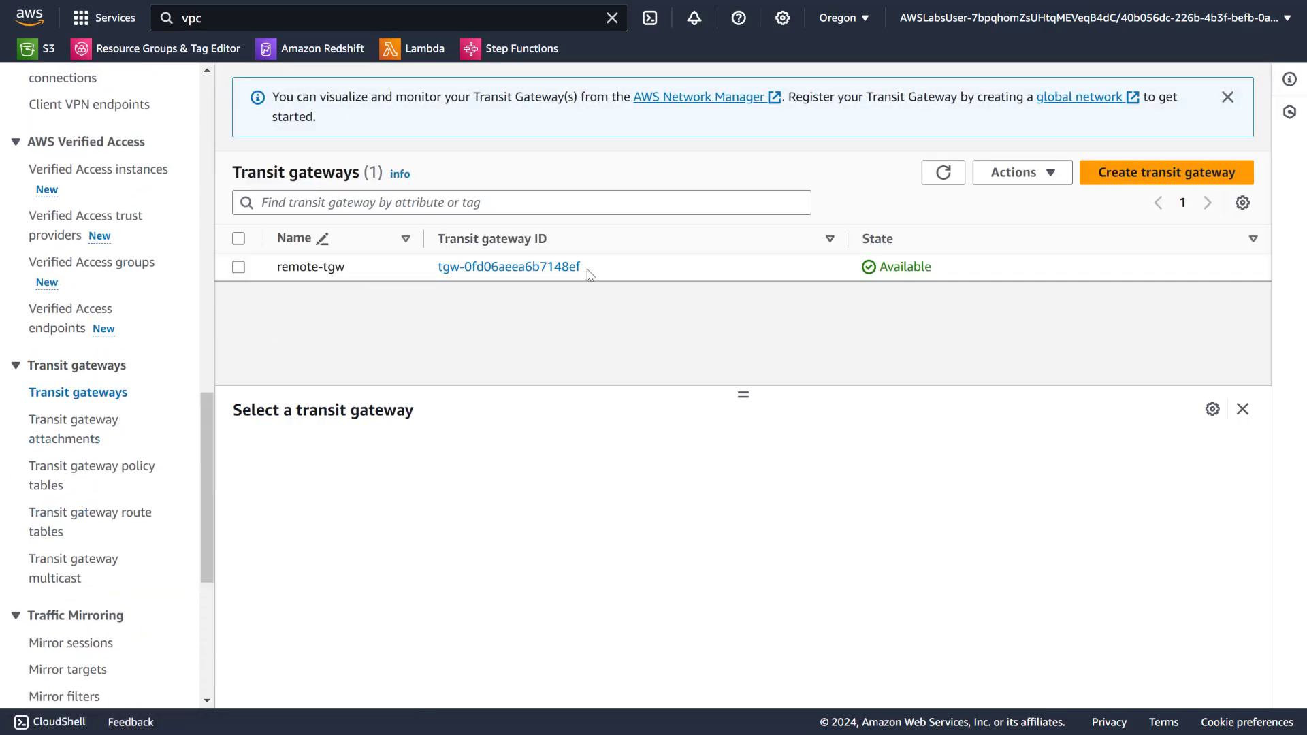
drag(584, 268, 484, 291)
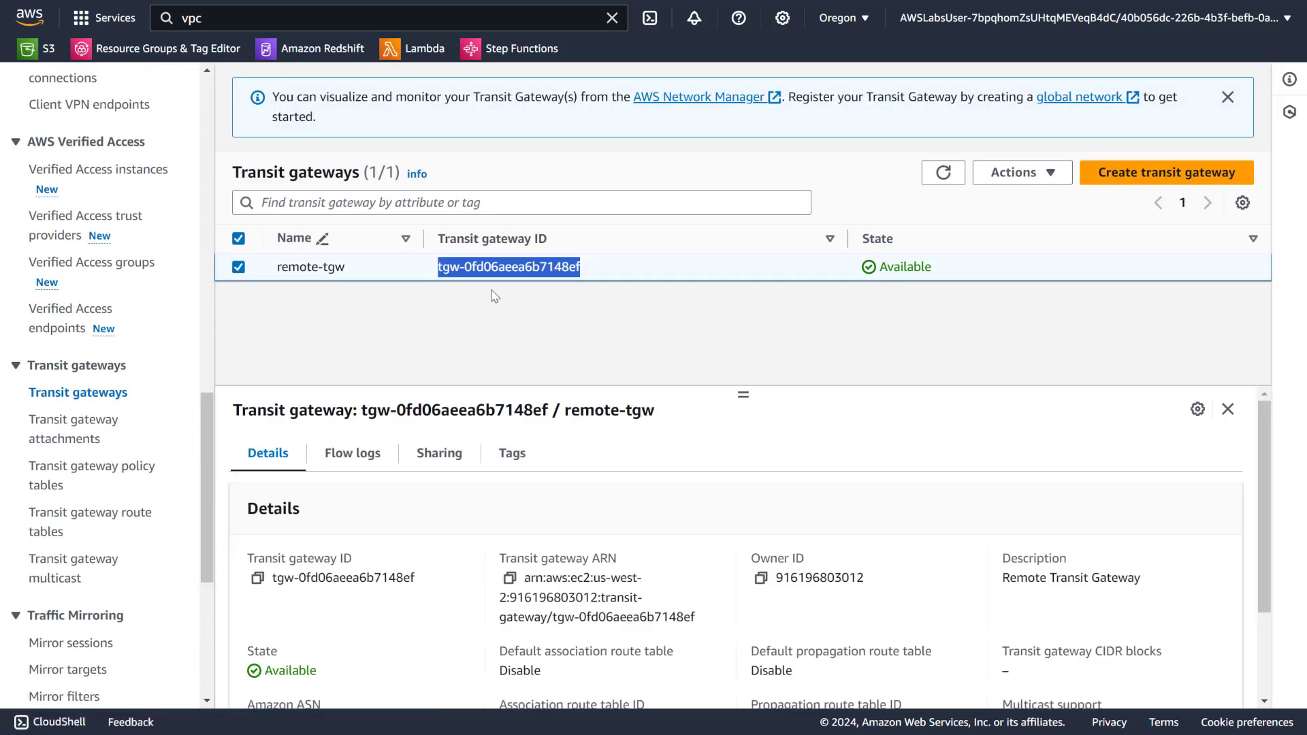
- Enter tgw-0fd06aeea6b7148ef as the primary transit gateway ID in the lab's validation form and validate it
key(alt+Tab)
click(541, 153)
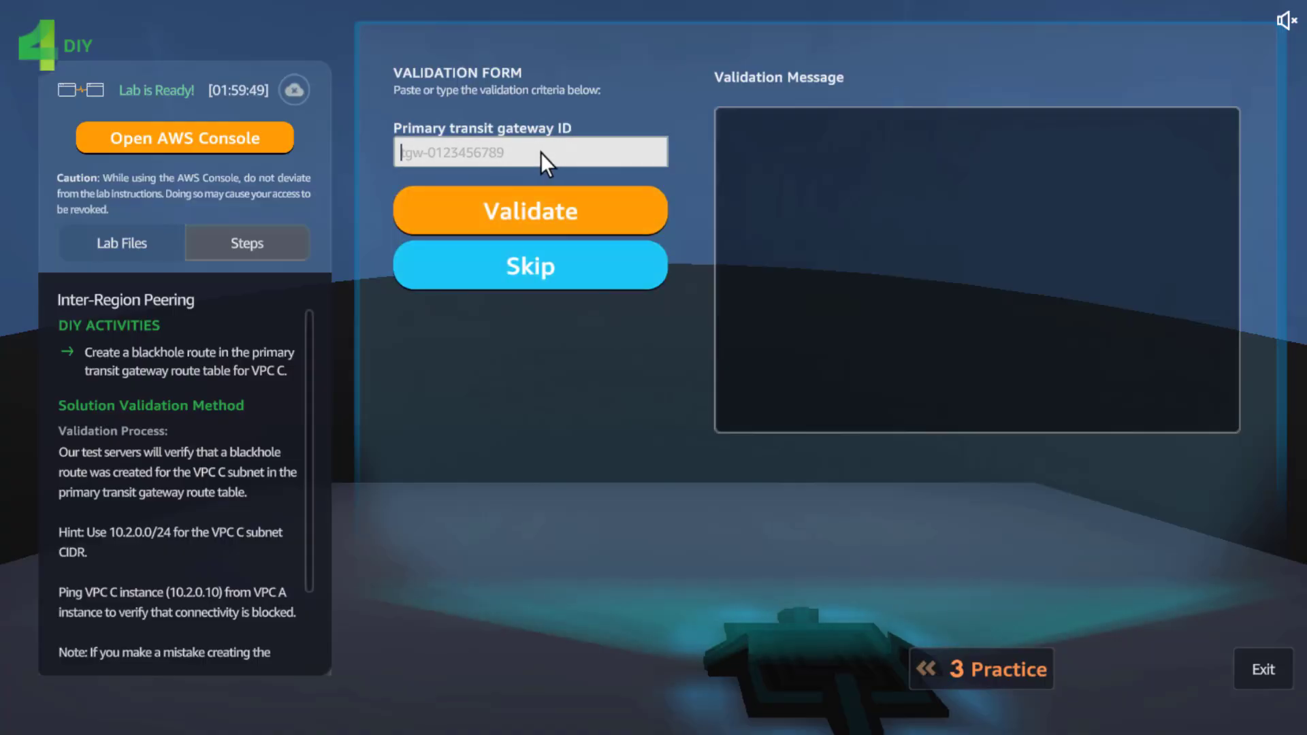
key(ctrl+v)
click(543, 208)
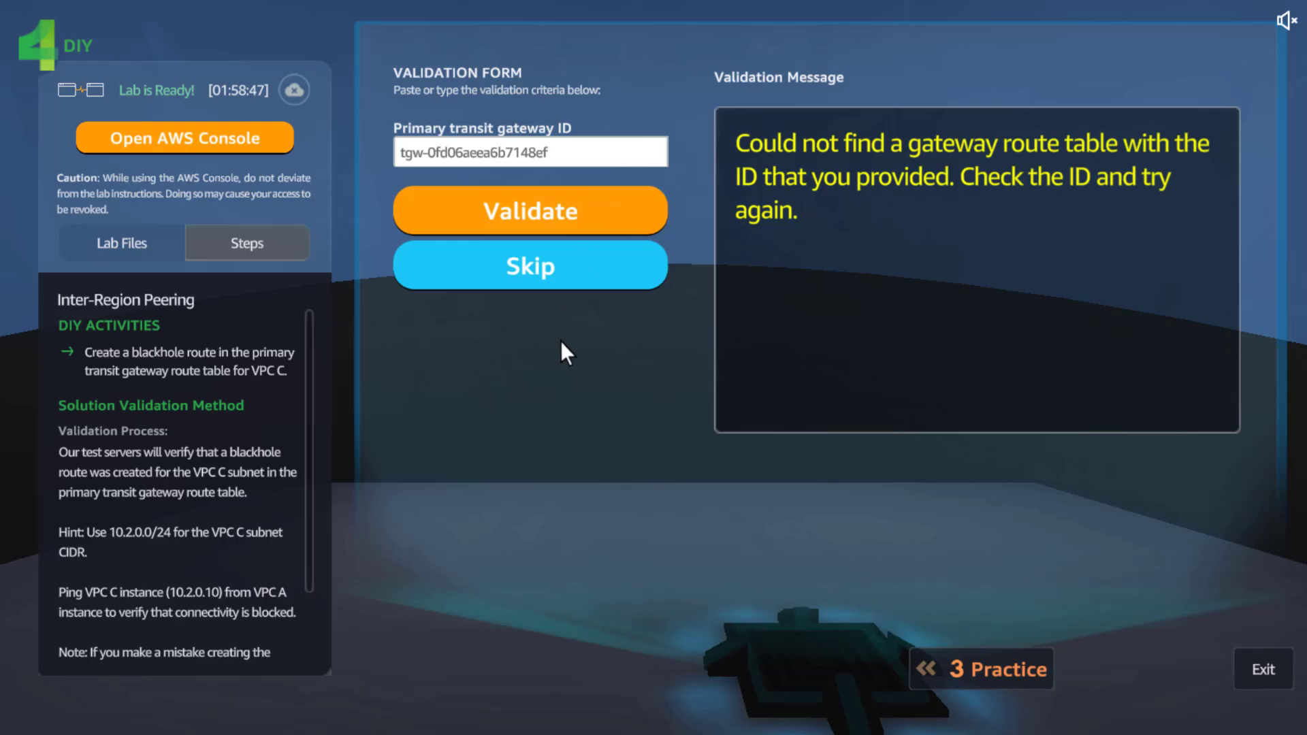
- Check the remote-tgw ID in the console and re-enter it as the primary transit gateway ID
key(alt+Tab)
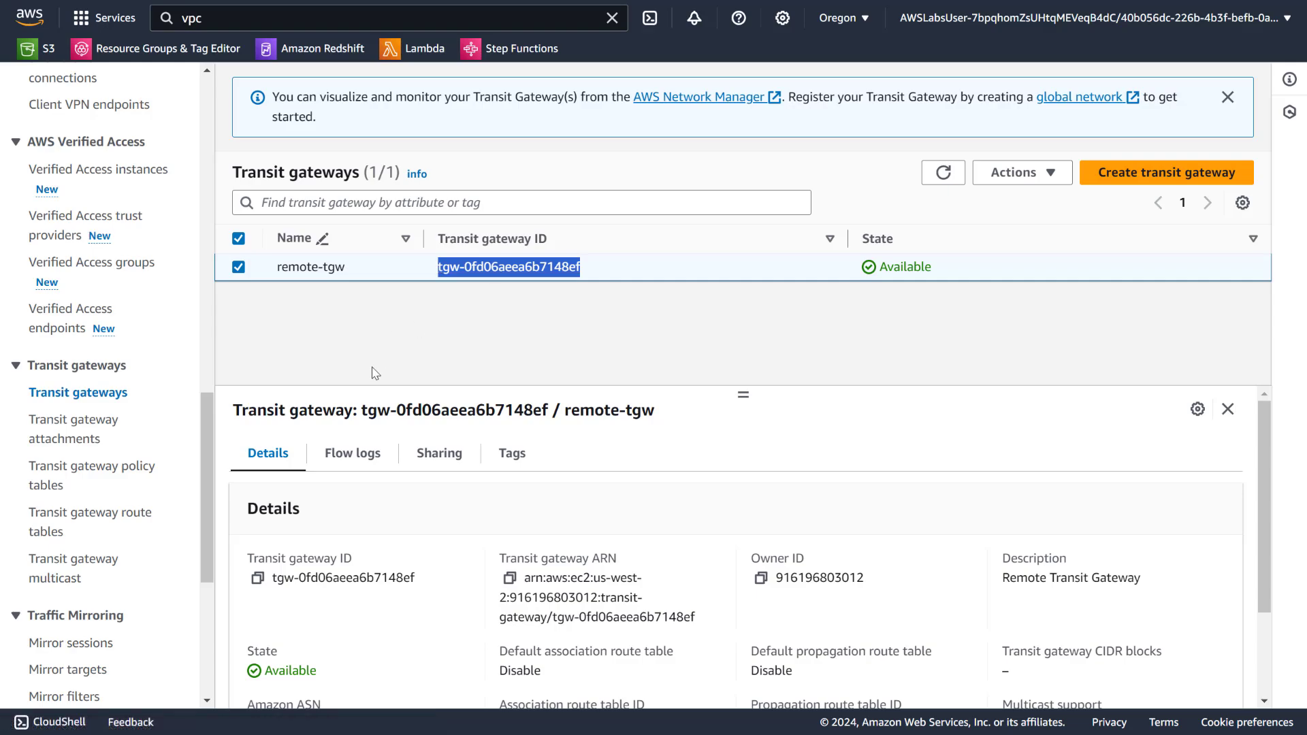
key(alt+Tab)
click(603, 157)
key(ctrl+a)
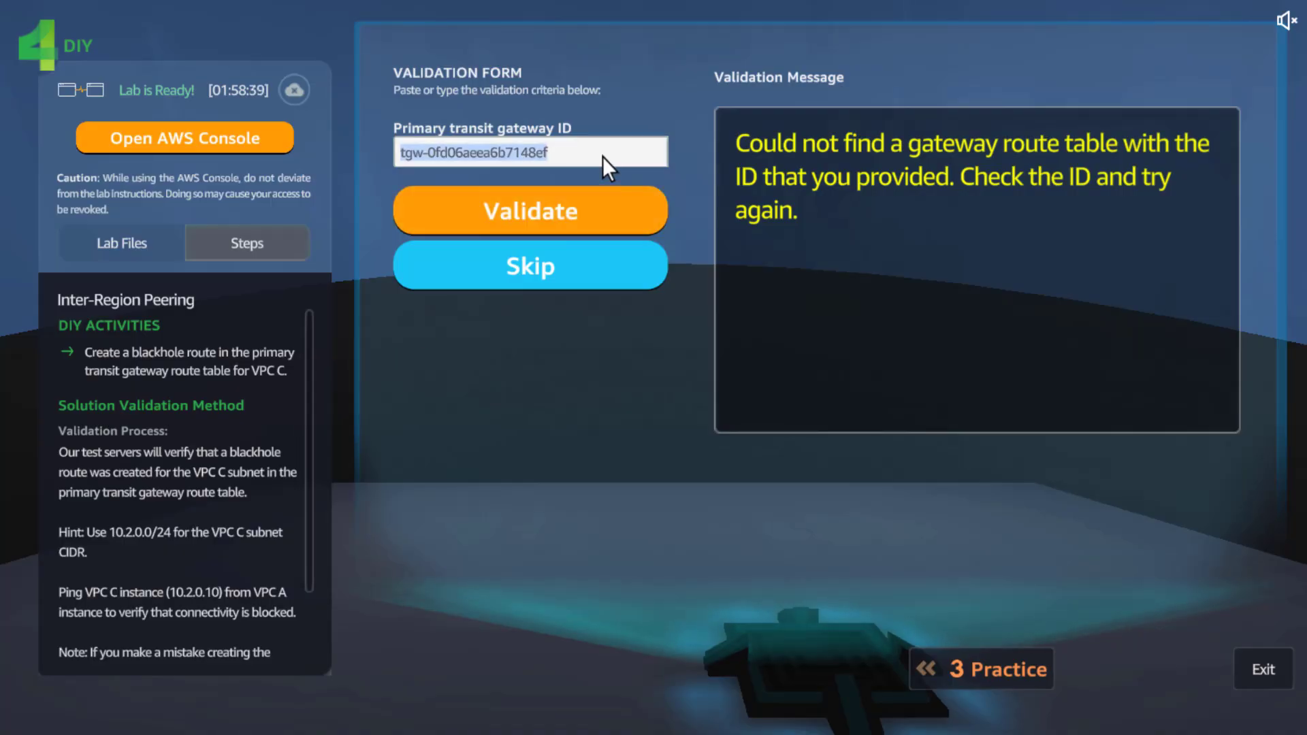
key(ctrl+v)
- Open the transit gateway route tables in the VPC console and copy the remote-rt route table ID
key(alt+Tab)
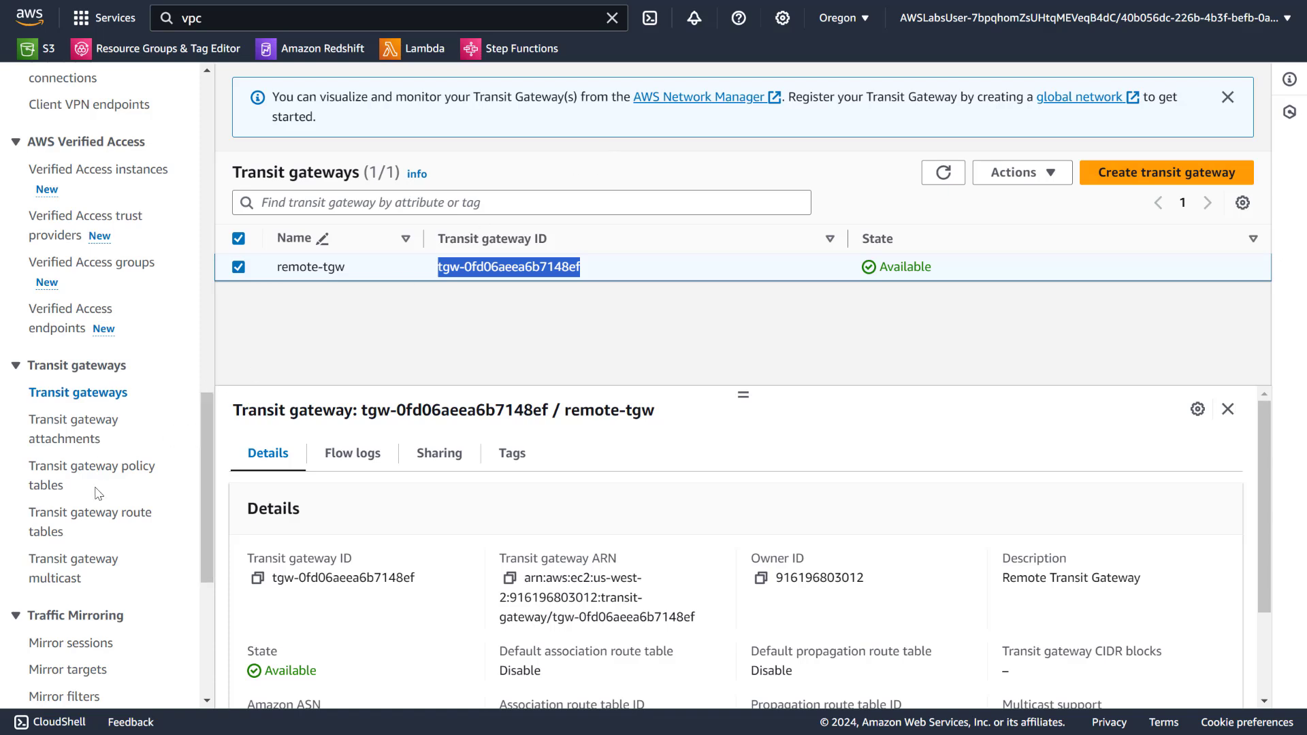
click(107, 521)
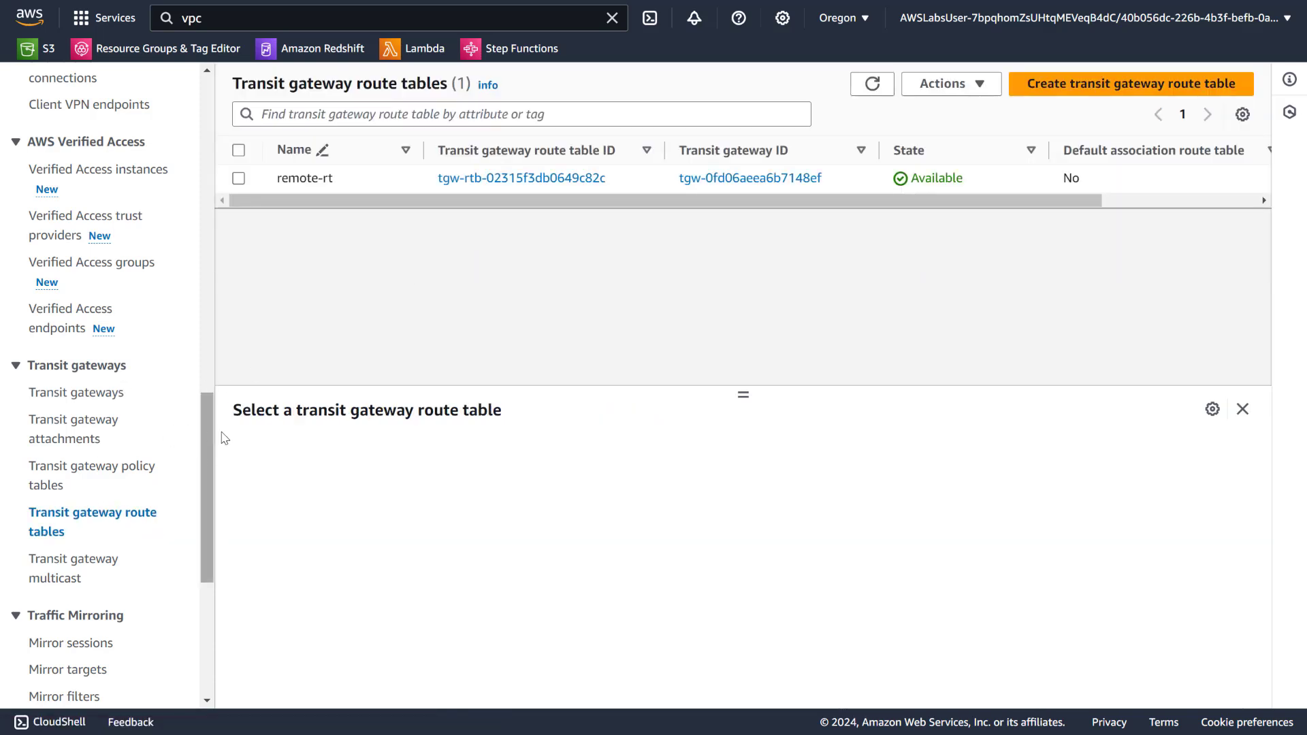
click(239, 179)
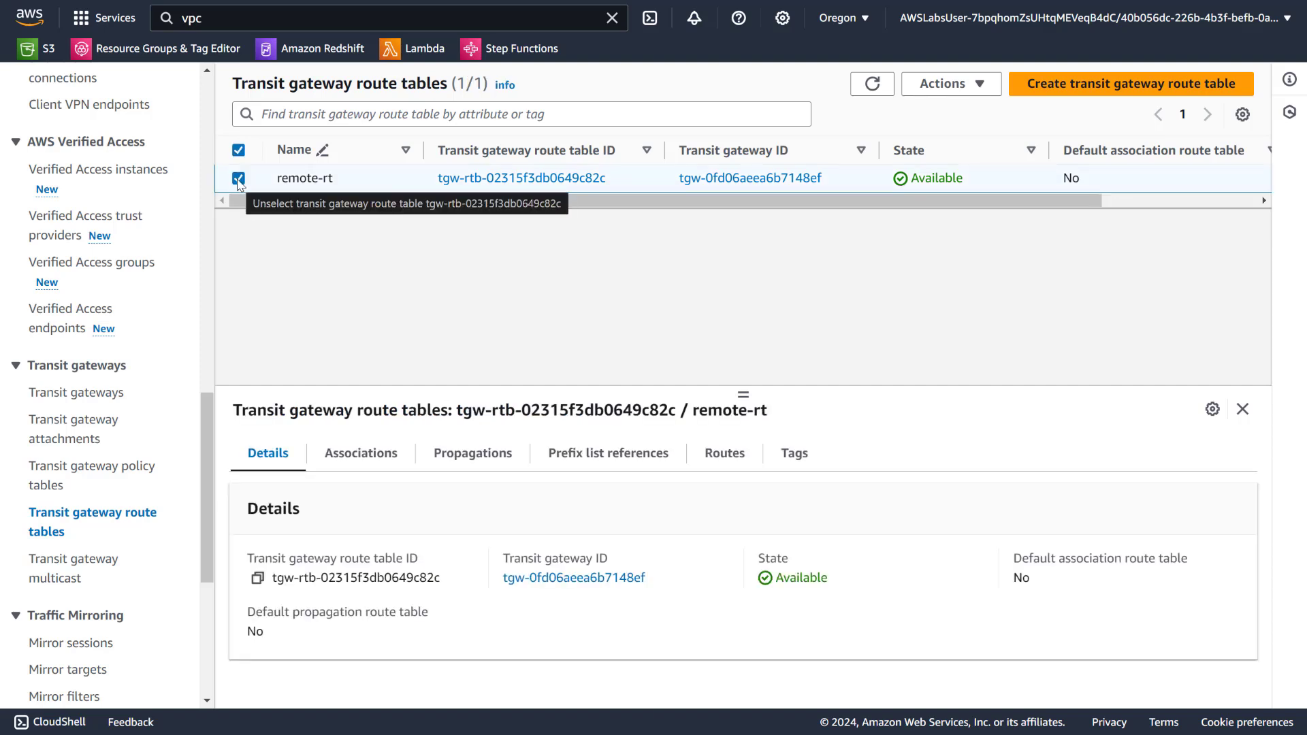
drag(627, 178, 443, 180)
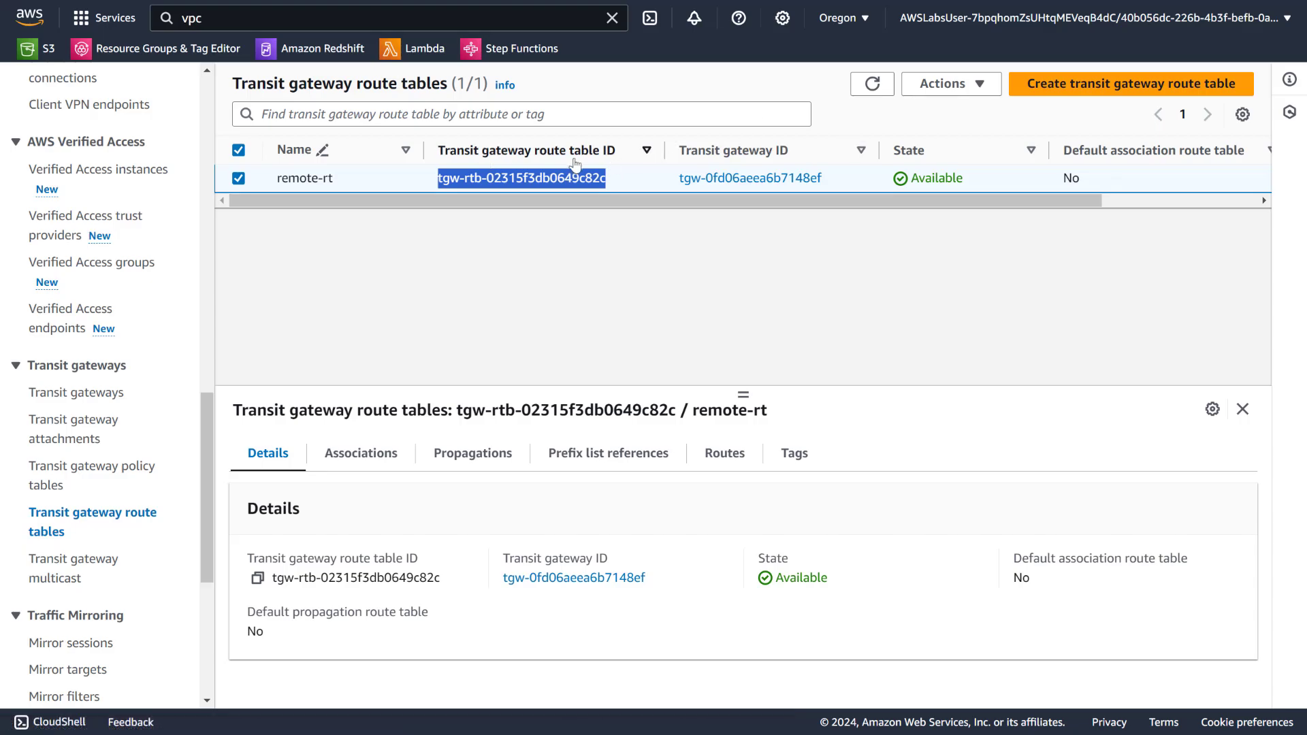
- Replace the primary transit gateway ID with tgw-rtb-02315f3db0649c82c and validate the form
key(alt+Tab)
drag(585, 153, 317, 156)
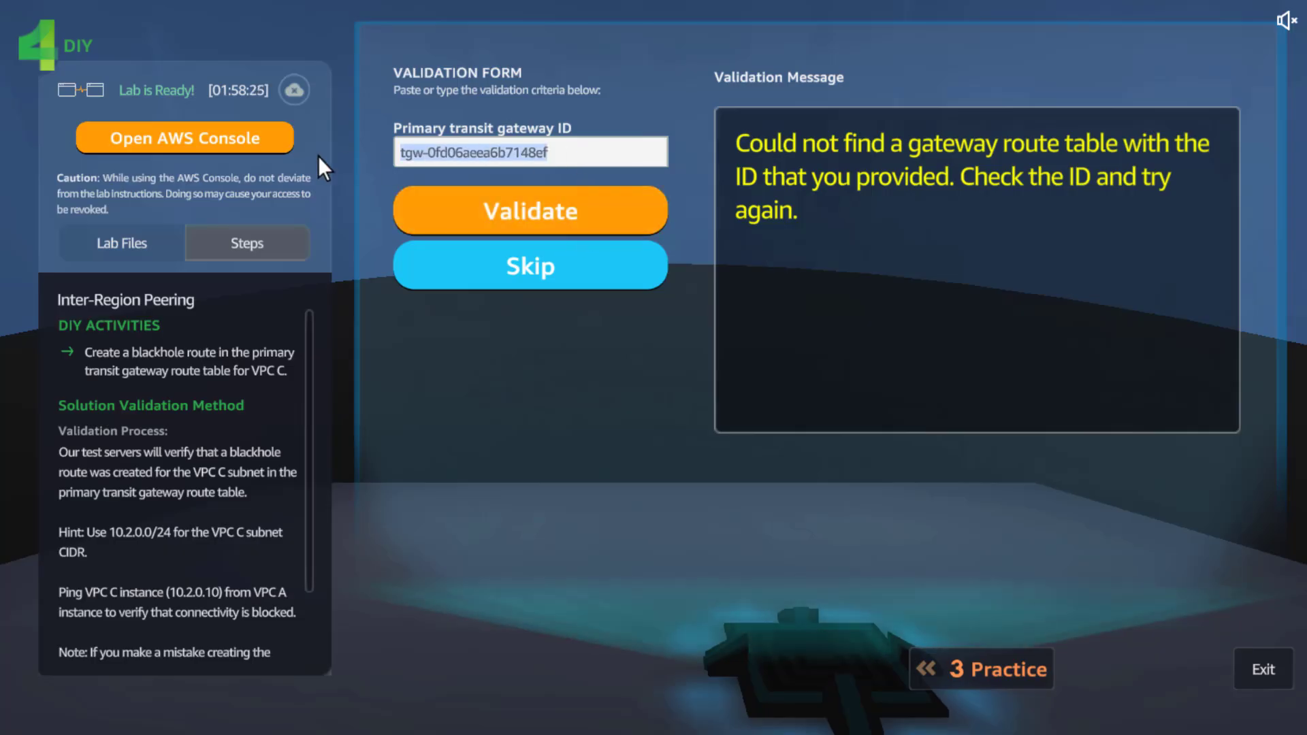
key(BackSpace)
key(ctrl+v)
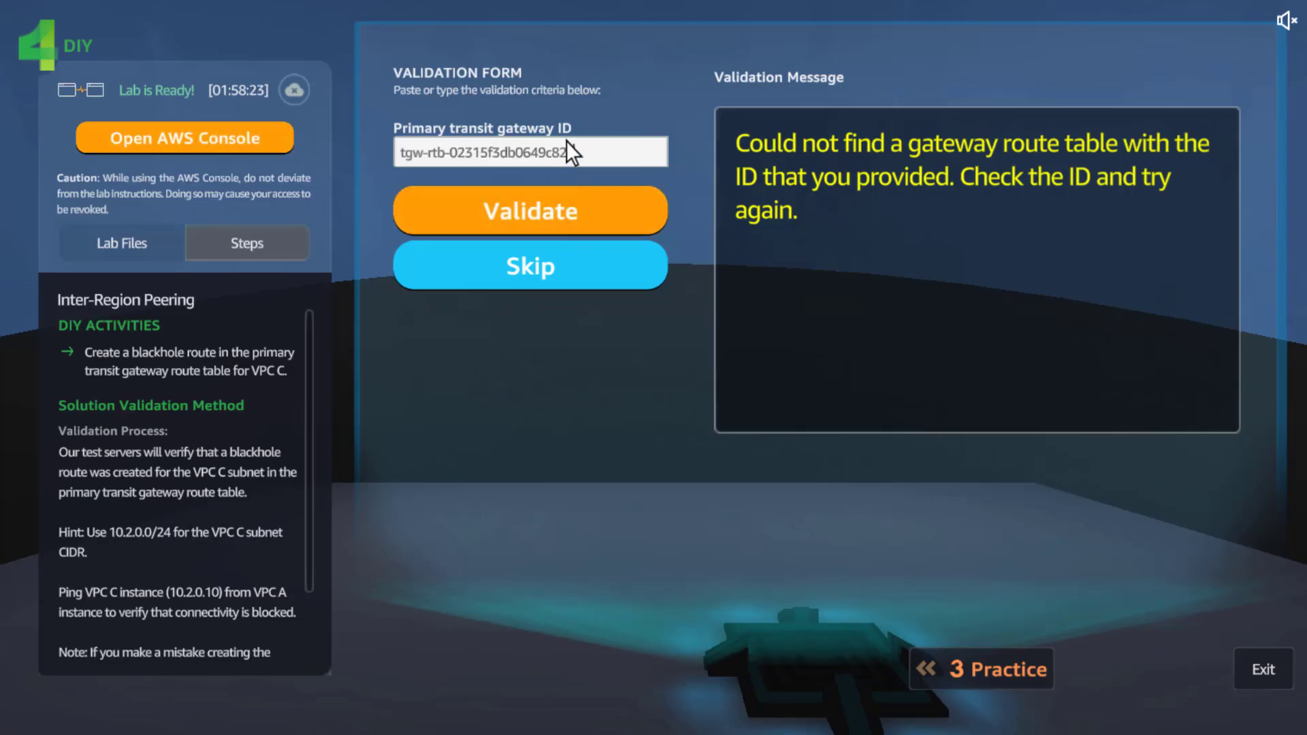
click(542, 204)
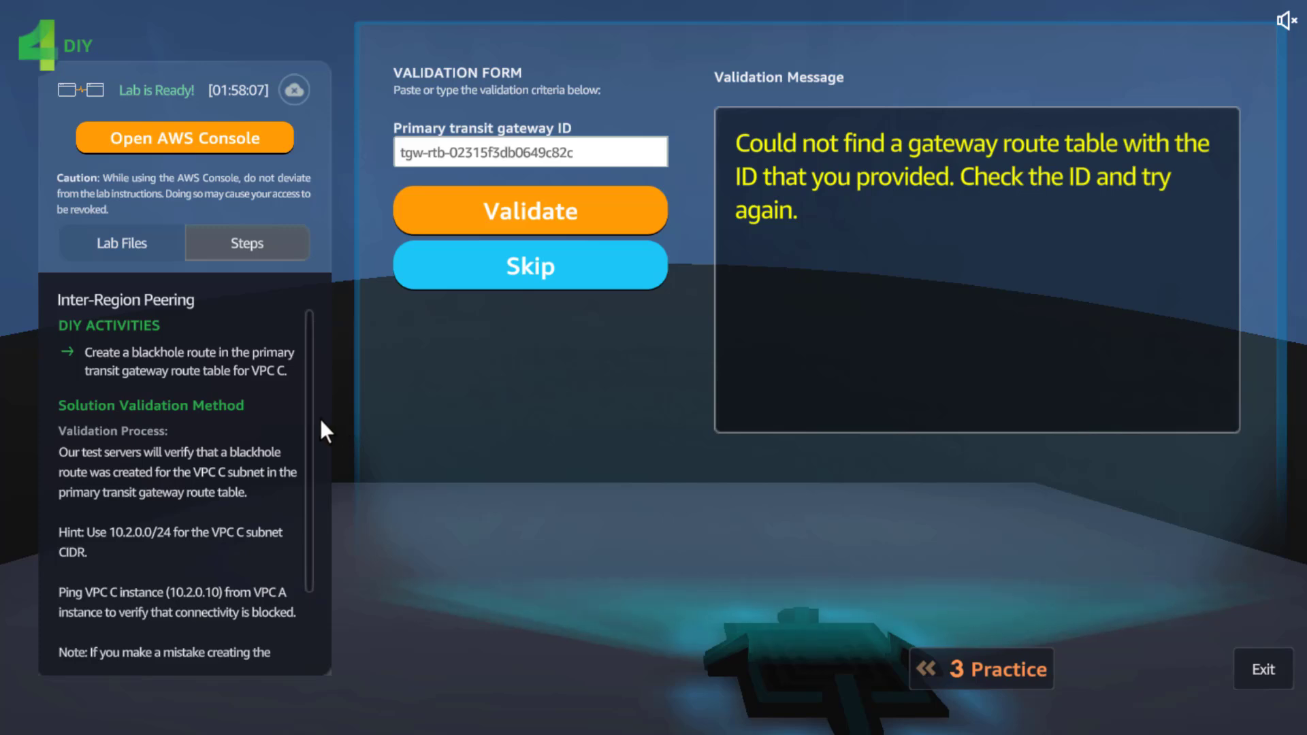
- Scroll through the remaining DIY instructions and switch the VPC console region to US East (N. Virginia)
scroll(310, 442, down, 1)
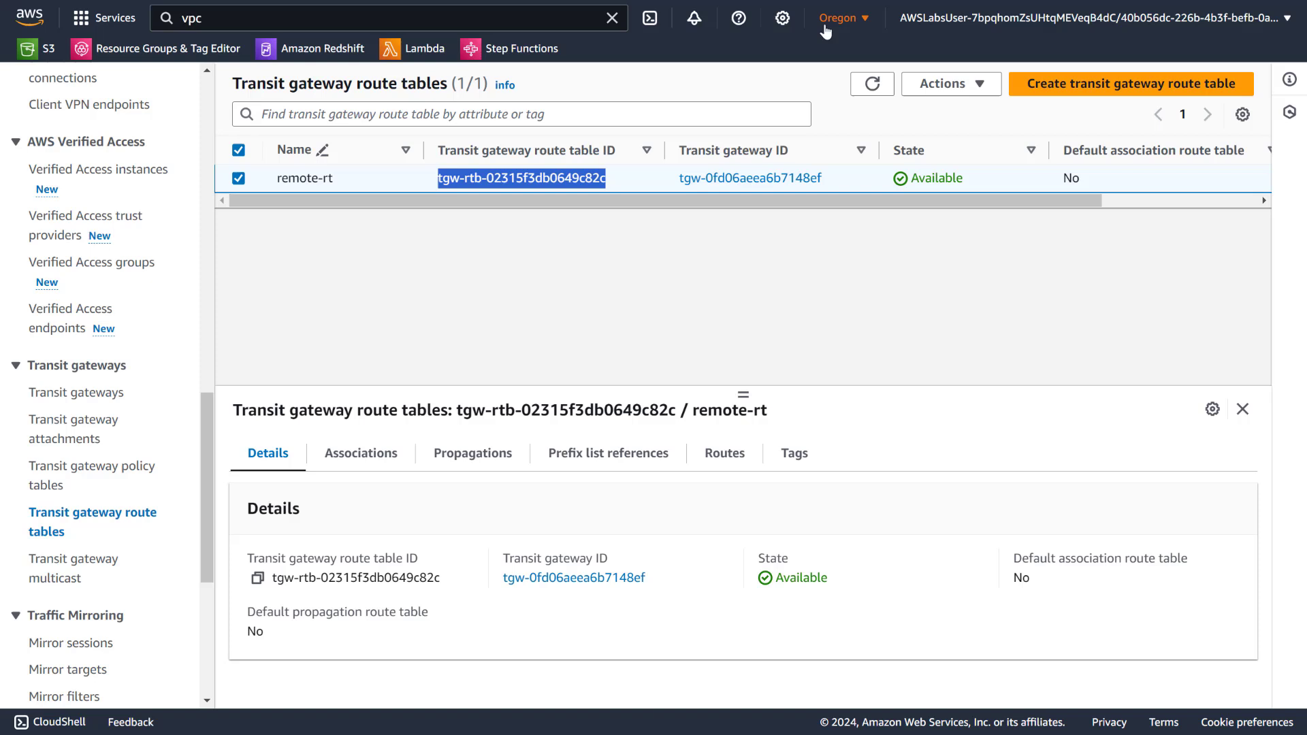
click(825, 25)
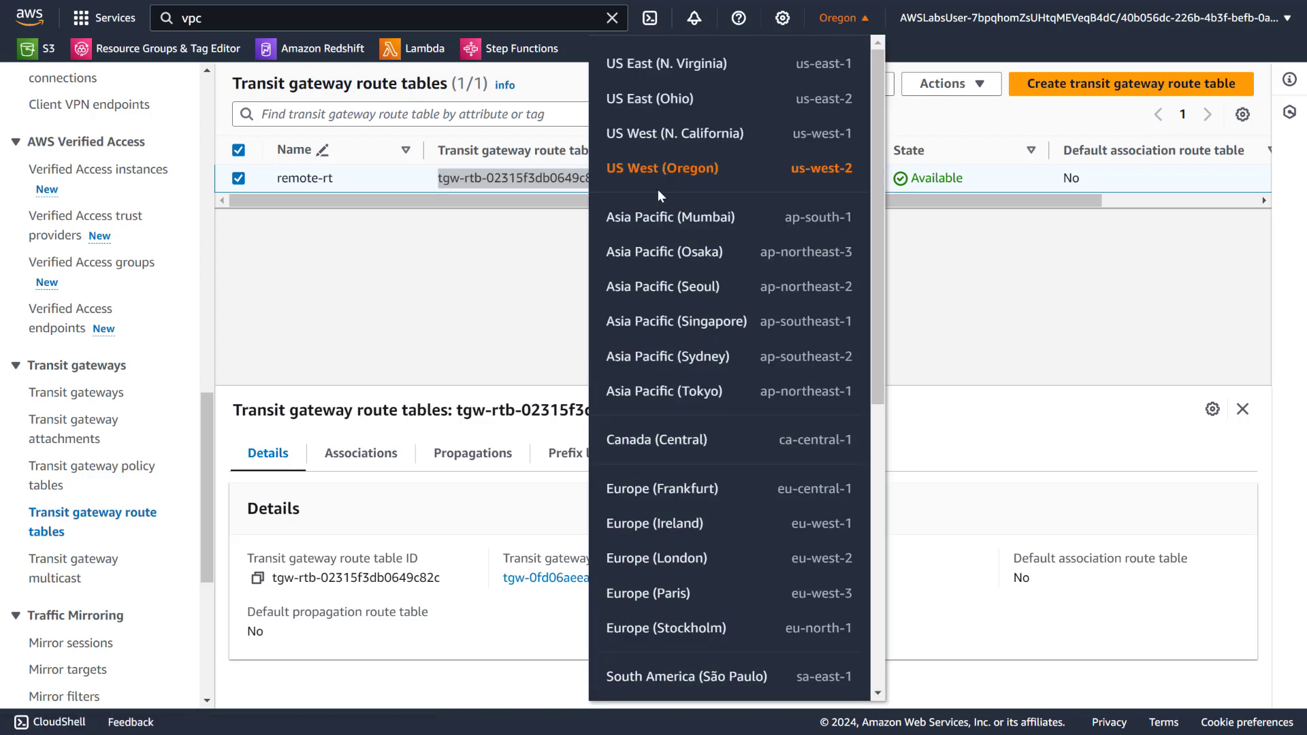
click(548, 259)
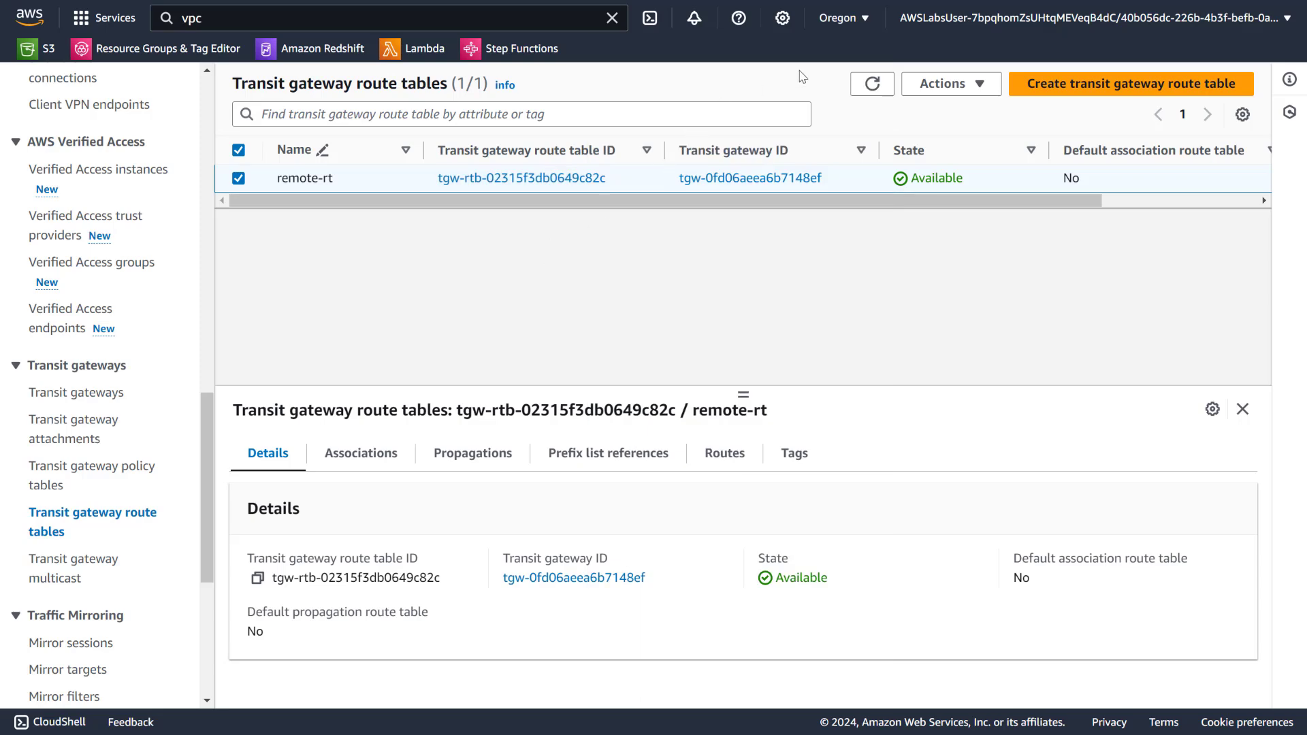
click(844, 26)
click(664, 63)
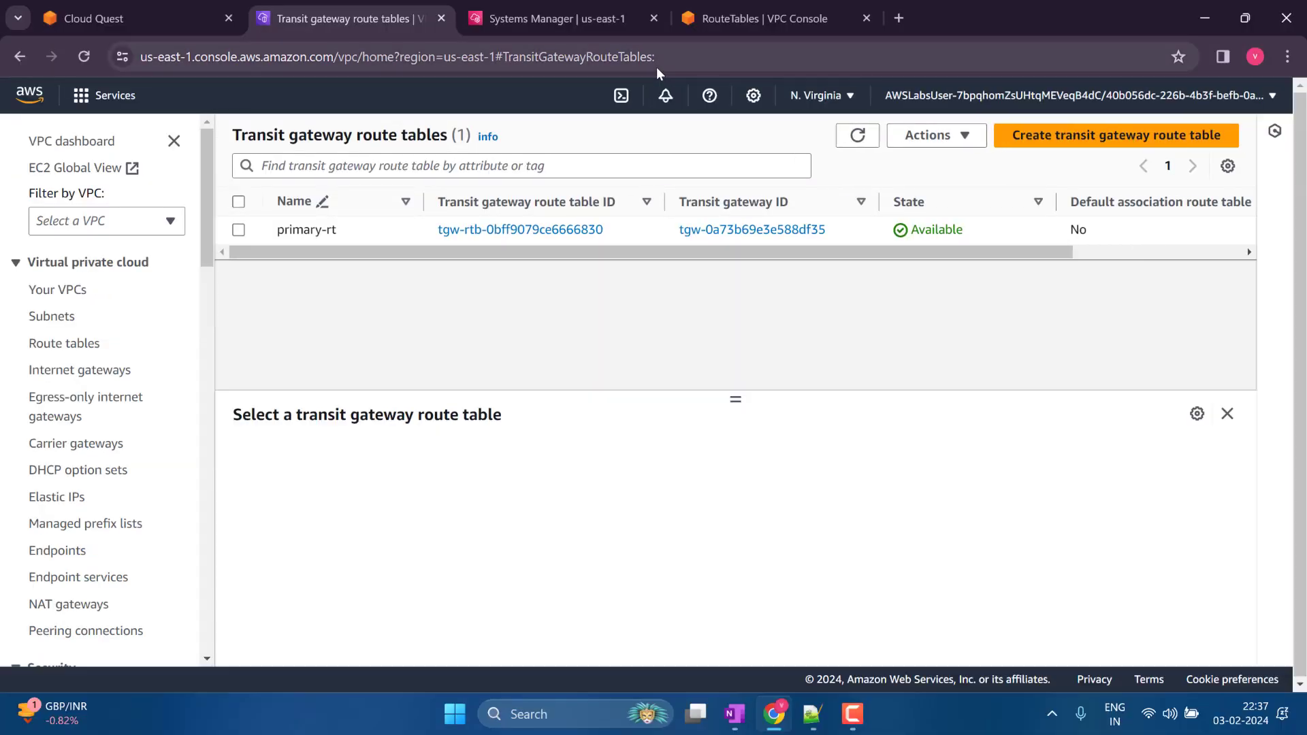
- Open the transit gateways list in the other N. Virginia VPC console page and copy the primary transit gateway's ID
click(571, 21)
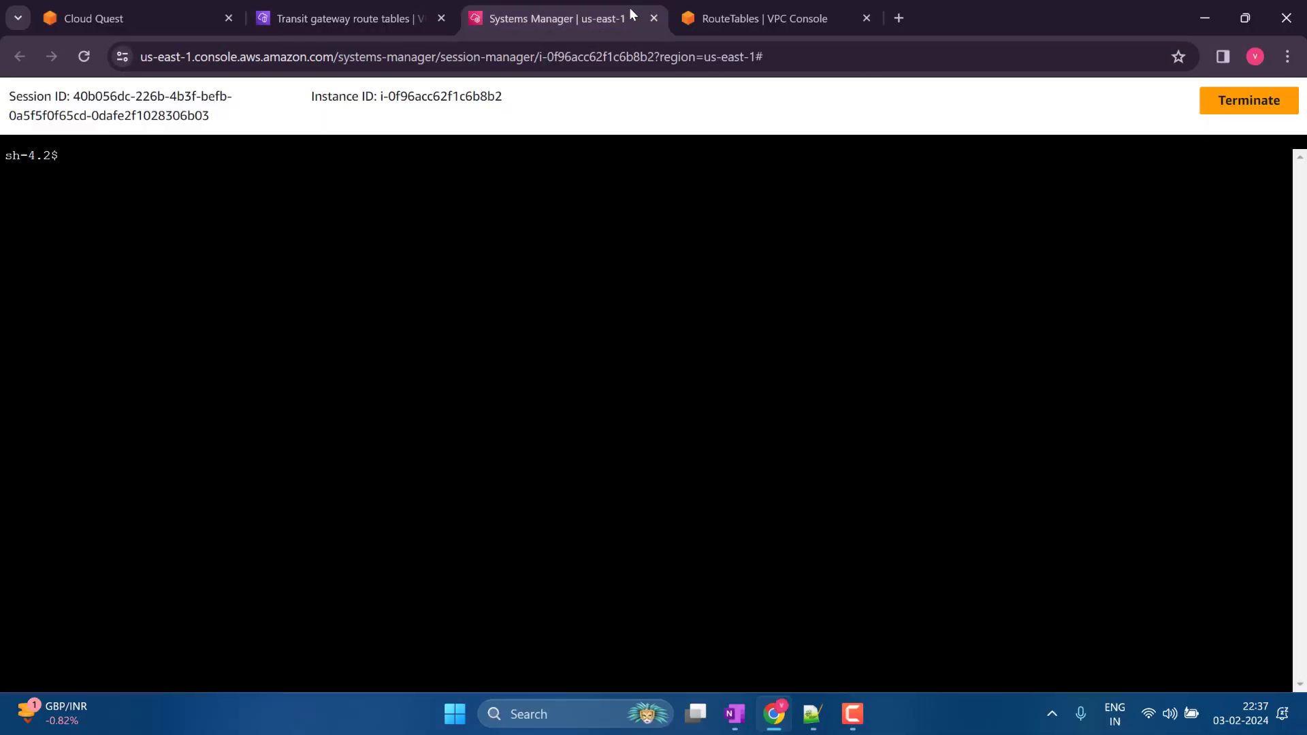
click(726, 18)
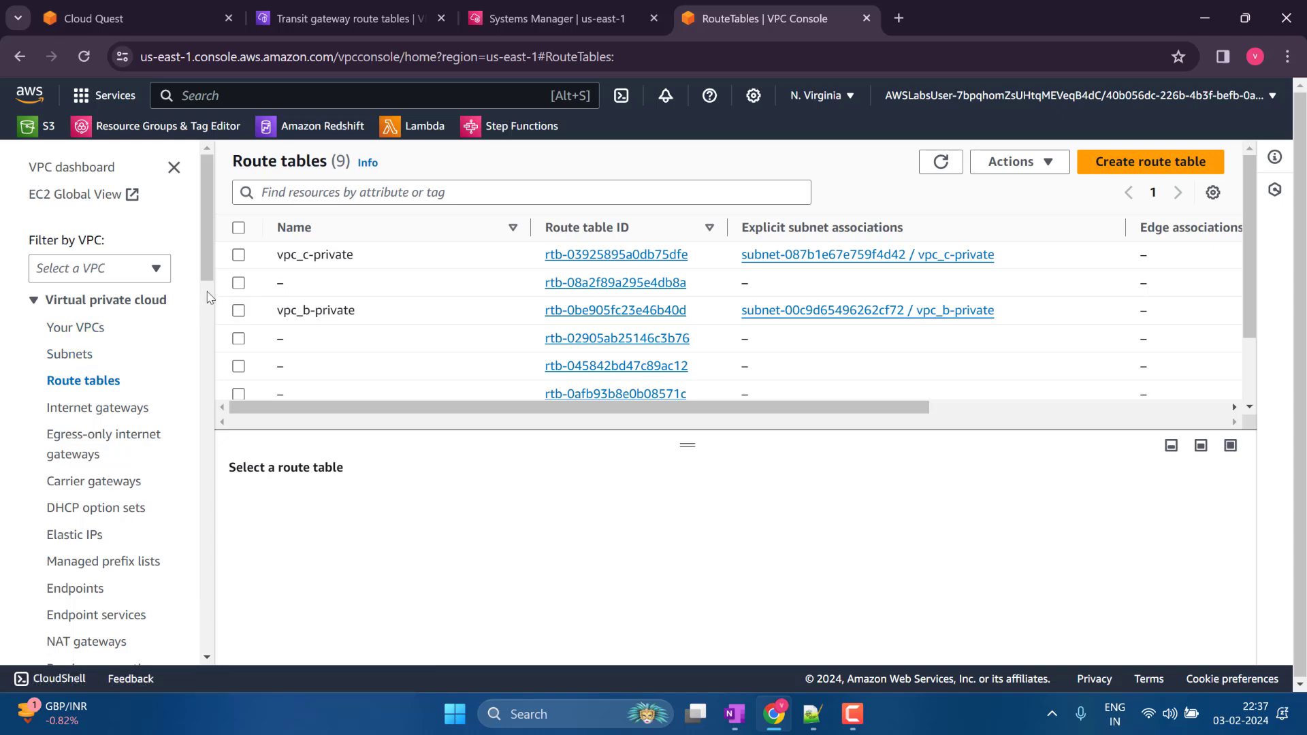
scroll(184, 394, down, 10)
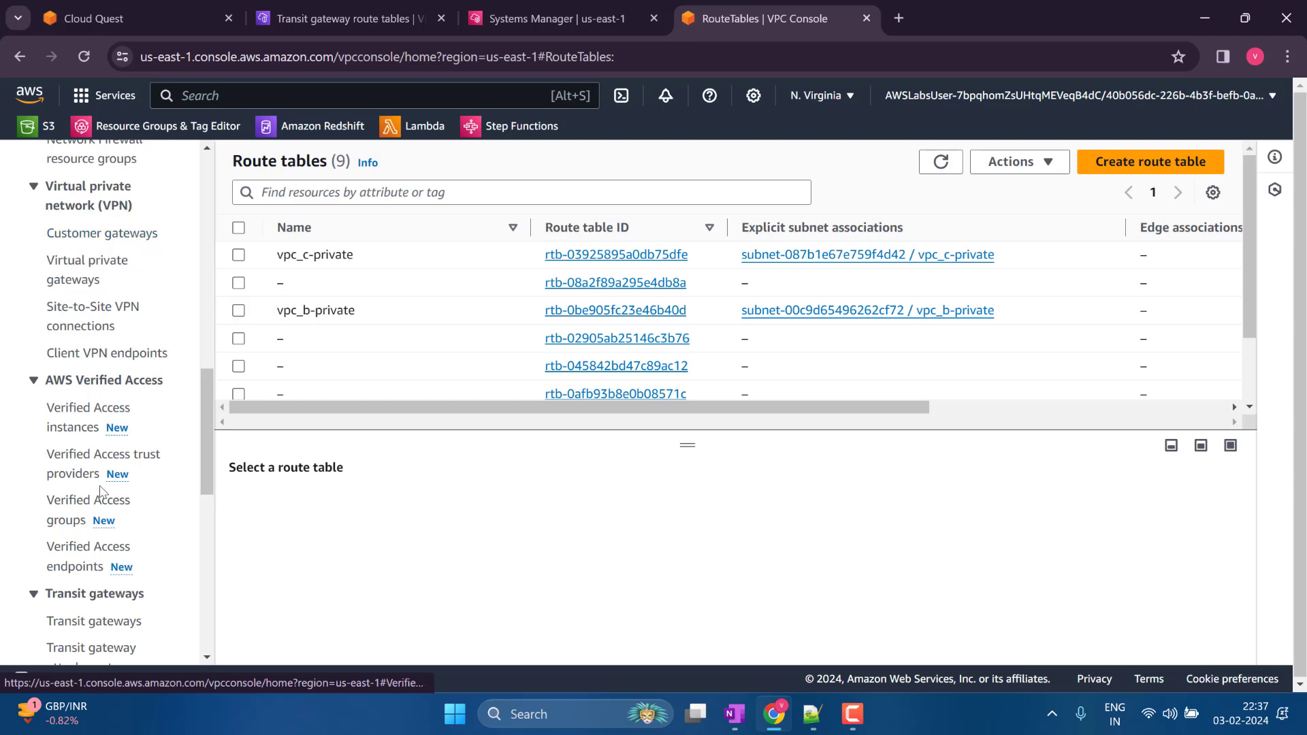
scroll(132, 428, down, 5)
click(124, 264)
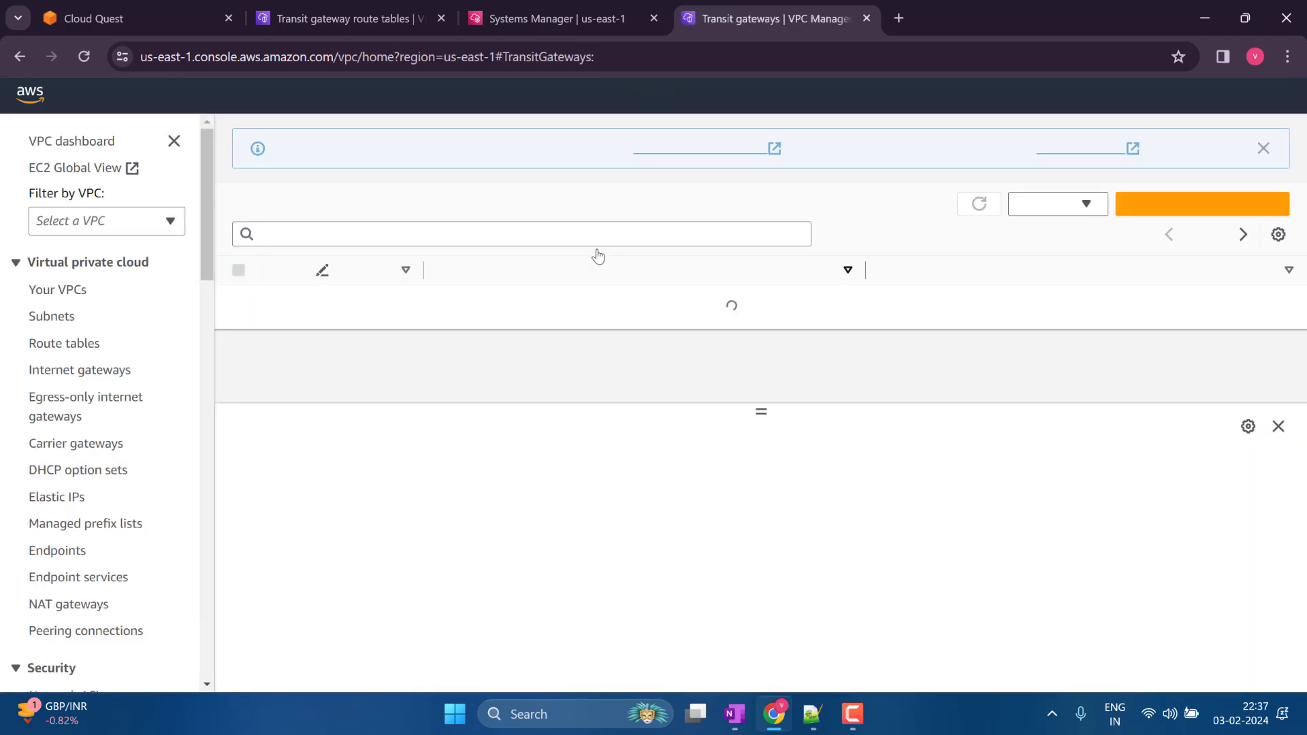
drag(469, 334, 438, 354)
key(ctrl+c)
click(622, 354)
- Set the lab form's primary transit gateway ID to tgw-0a73b69e3e588df35, validate it and show the page full screen
click(129, 10)
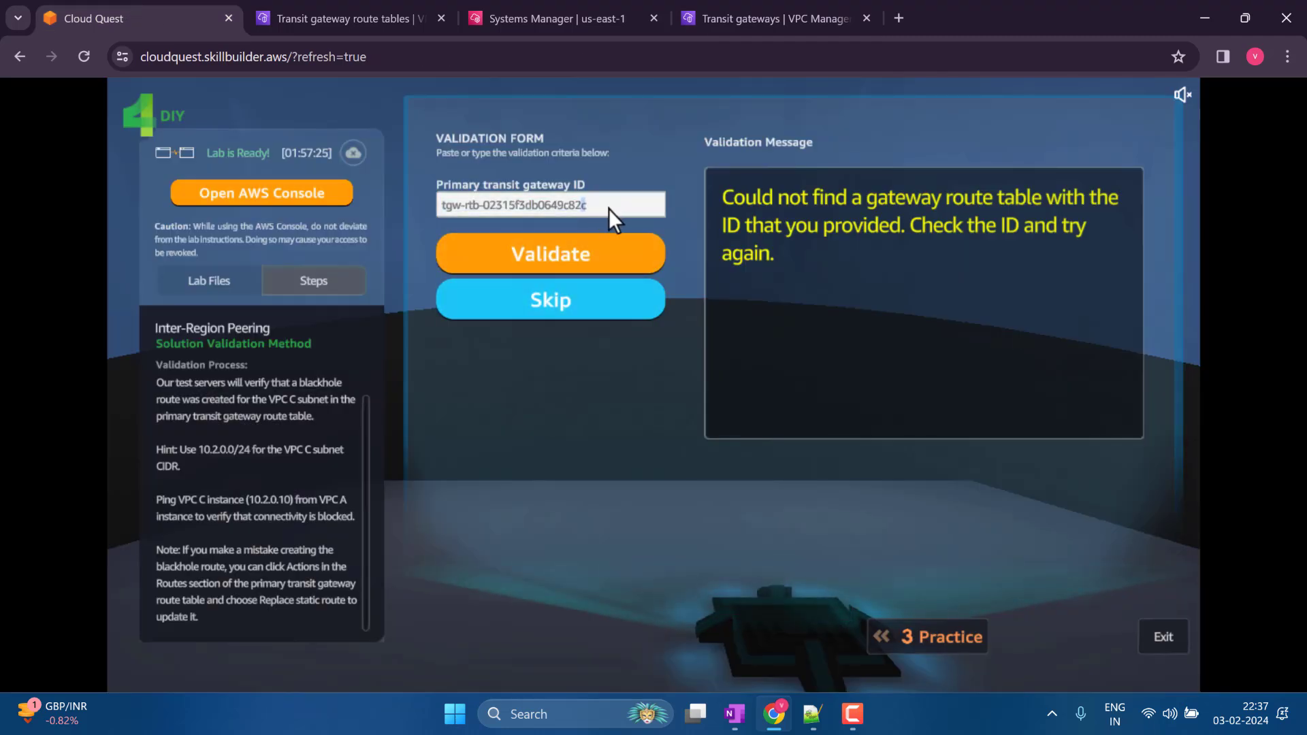
drag(609, 210, 399, 211)
text(t)
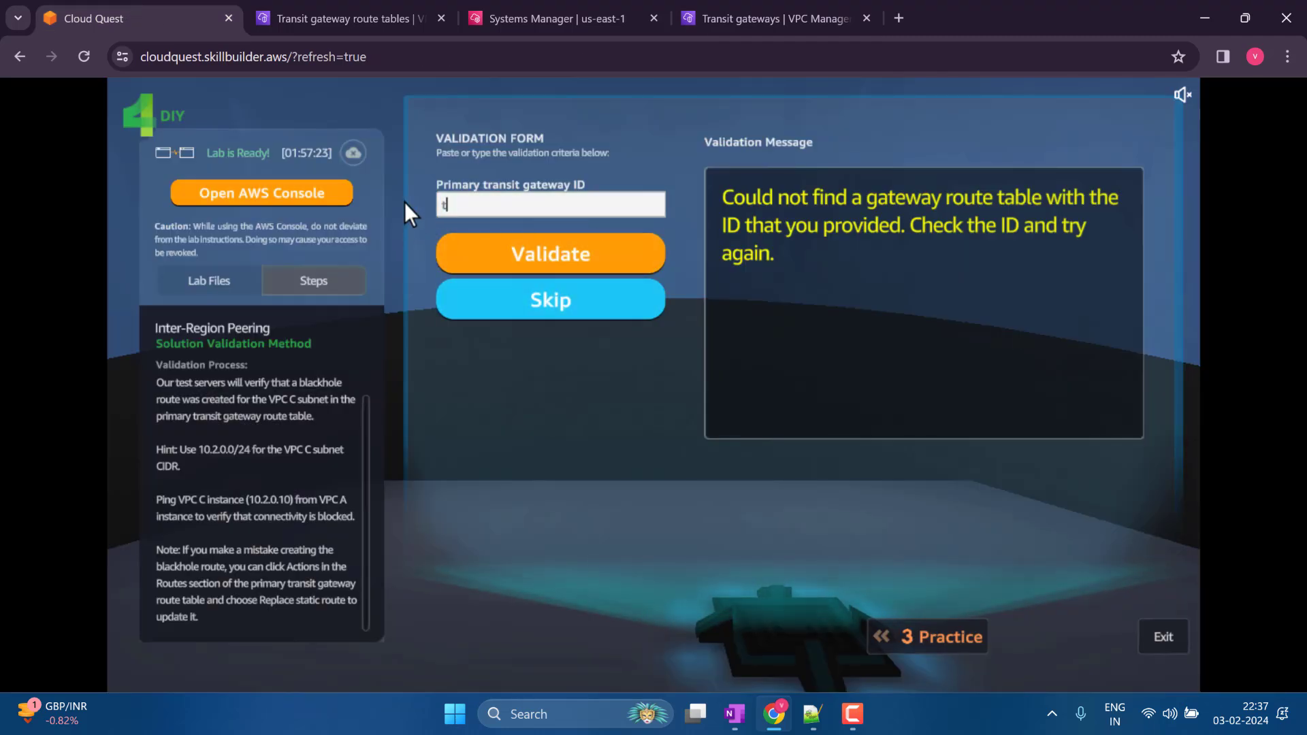
key(ctrl+a)
key(ctrl+v)
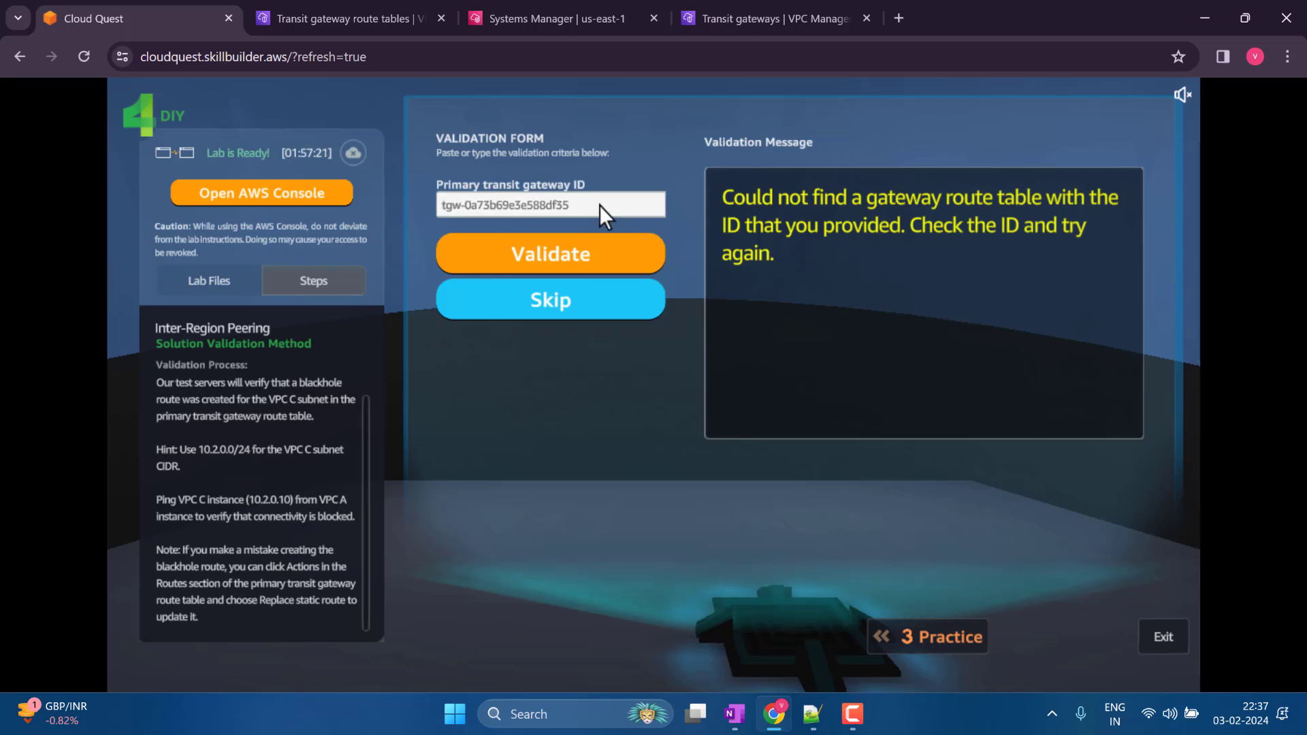
click(550, 239)
click(1286, 57)
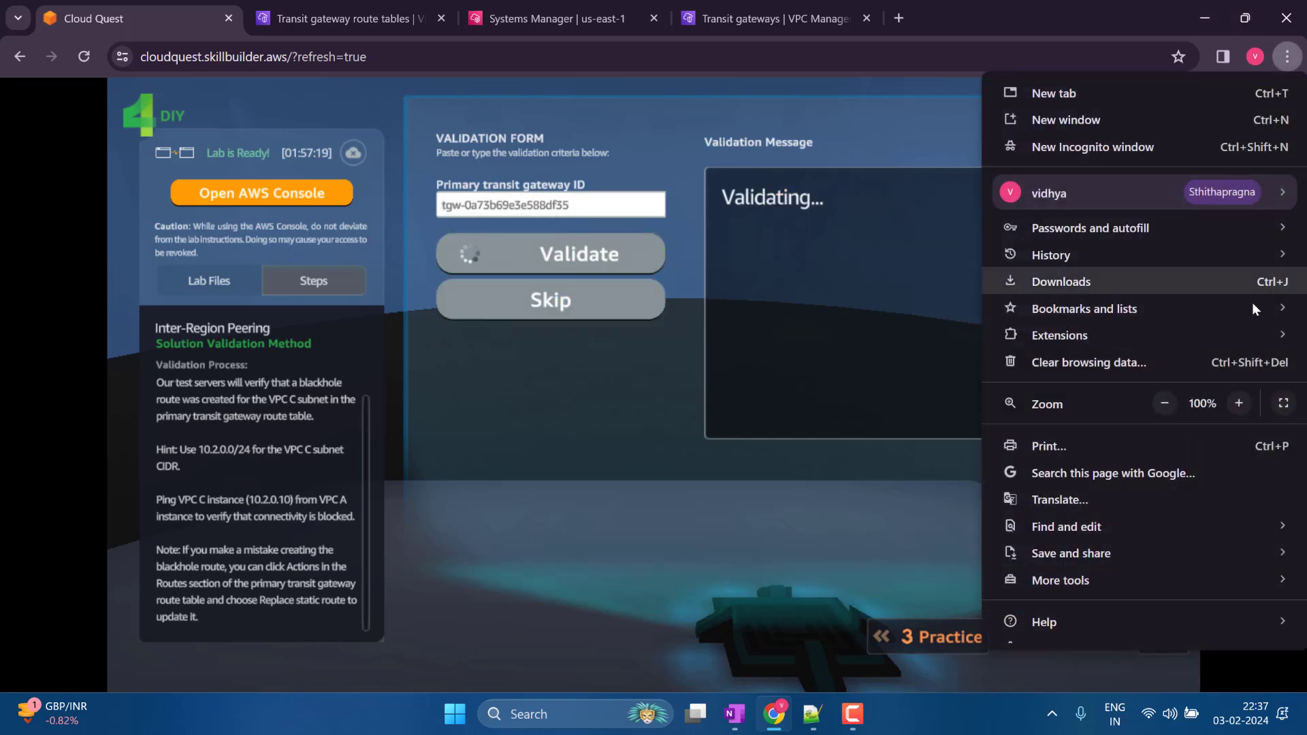
click(1285, 407)
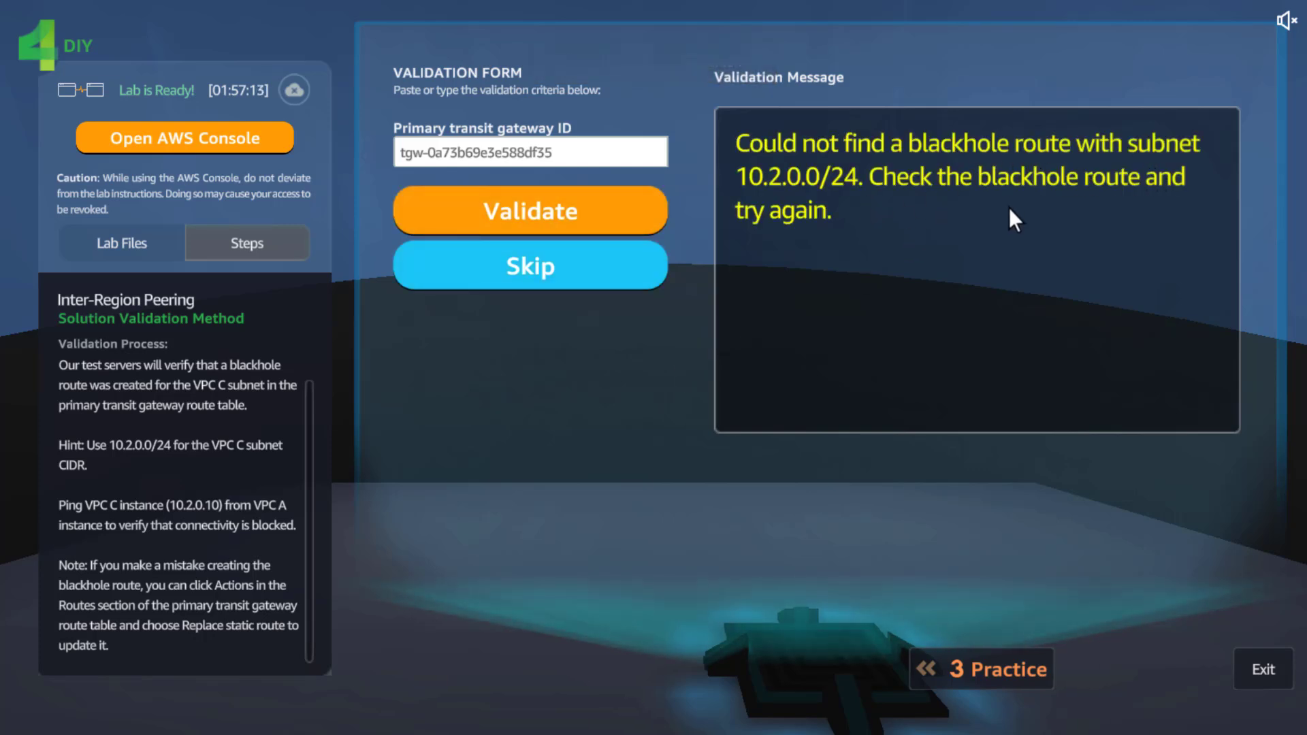
- Switch to the other N. Virginia VPC console page and open its list of transit gateway route tables
key(ctrl+Tab)
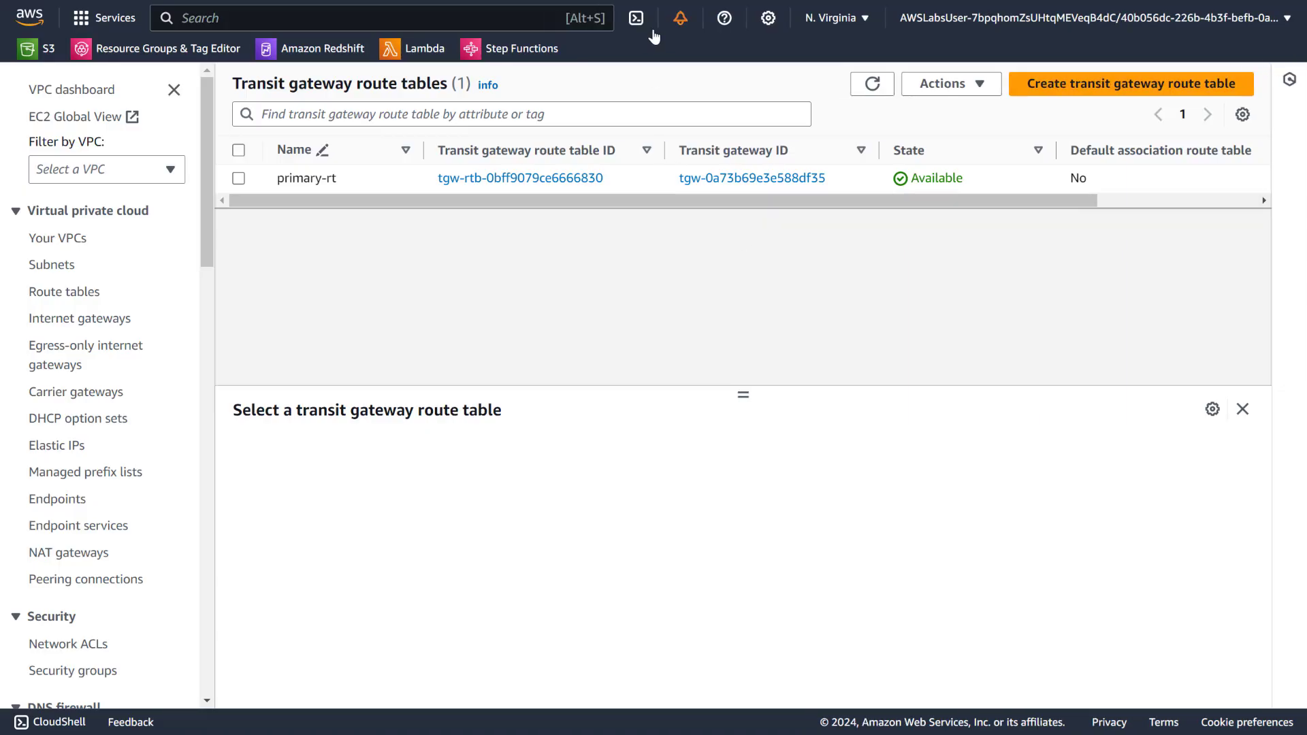
click(654, 48)
key(ctrl+Tab)
key(ctrl+Tab)
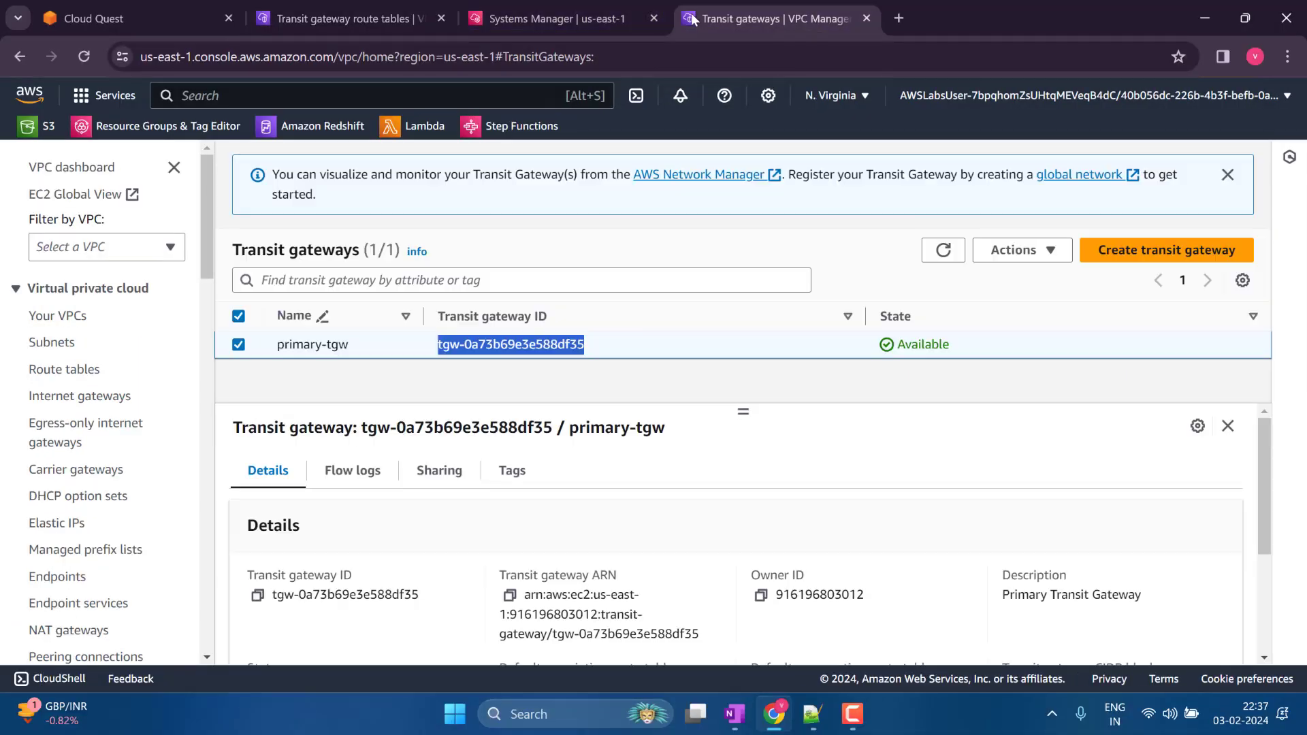
scroll(154, 475, down, 10)
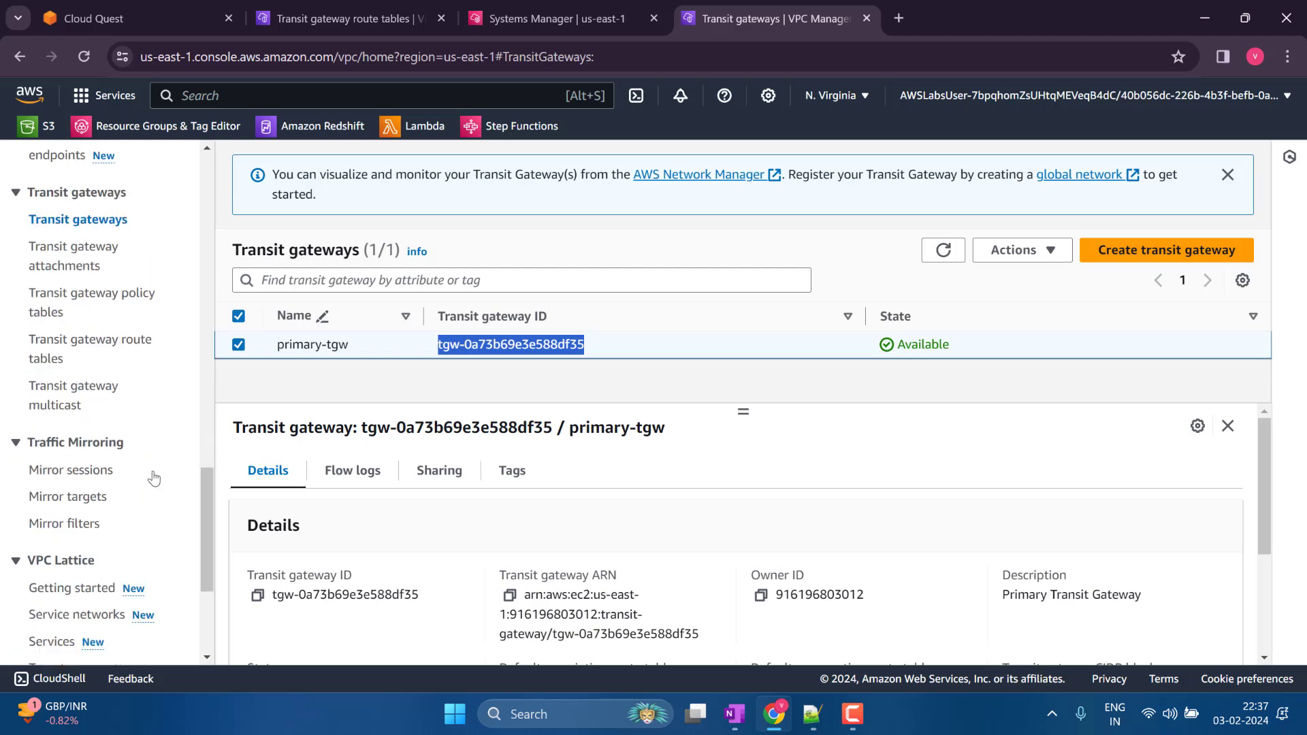
click(111, 326)
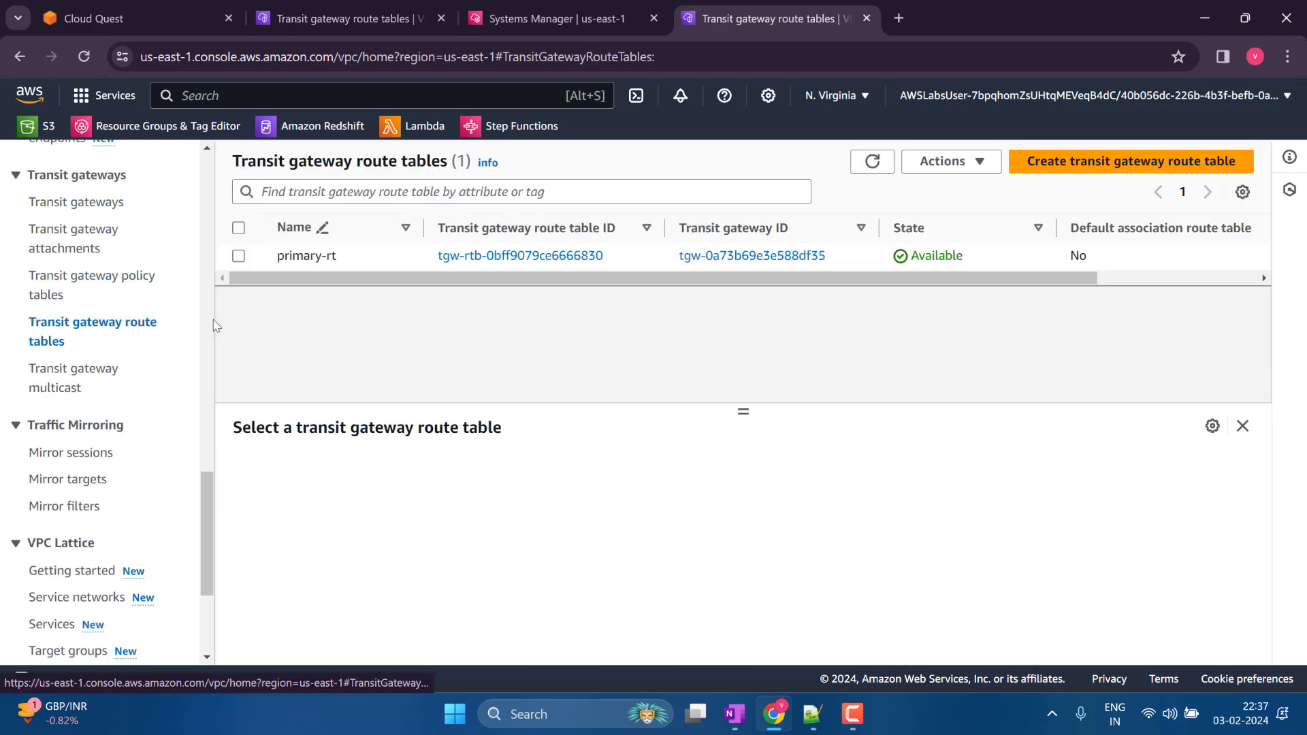
- Open the routes of the primary-rt route table and examine the CIDRs, route types and route states
click(315, 267)
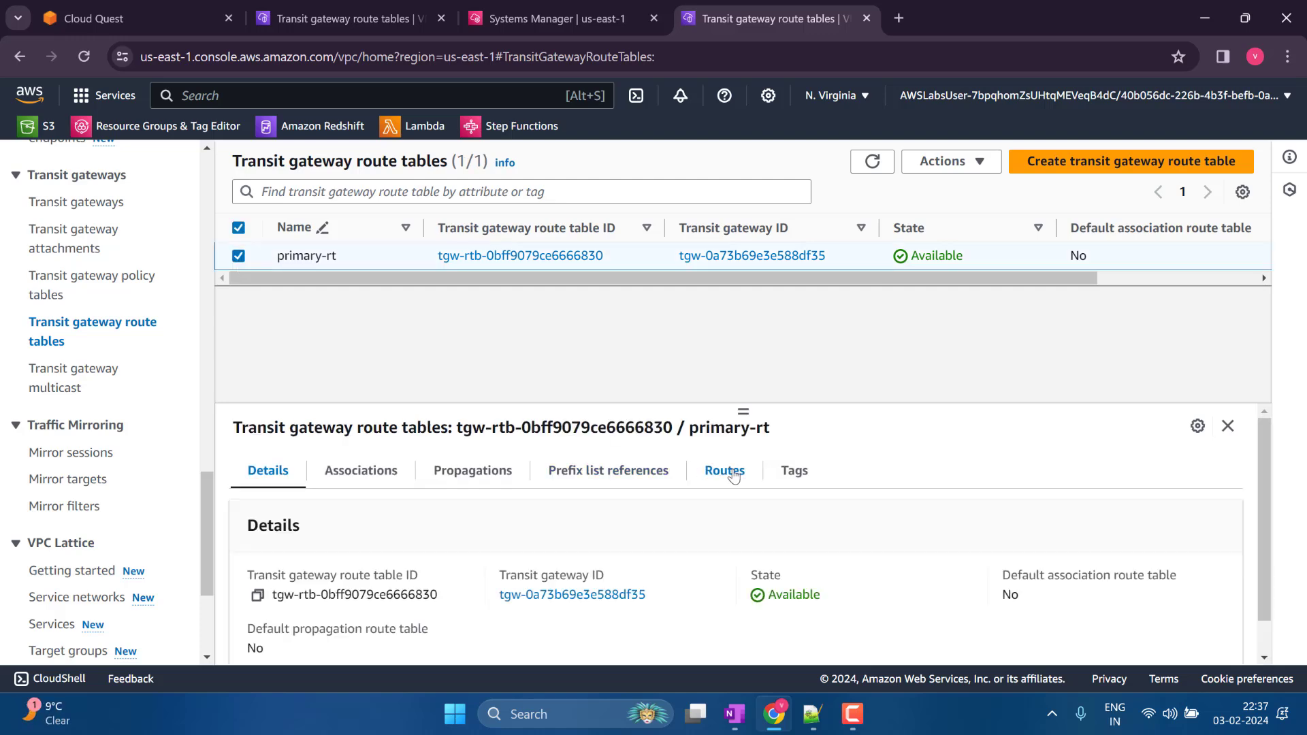
click(725, 471)
scroll(422, 626, down, 5)
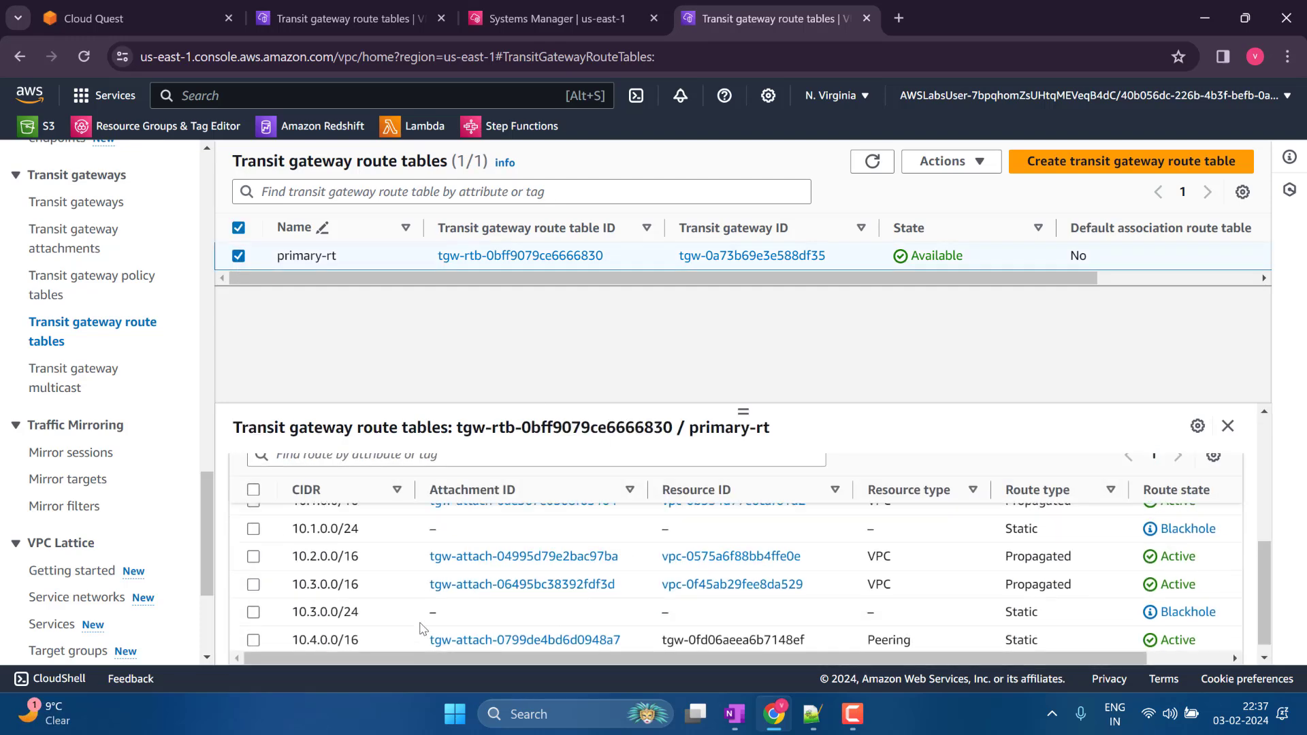
scroll(422, 628, up, 2)
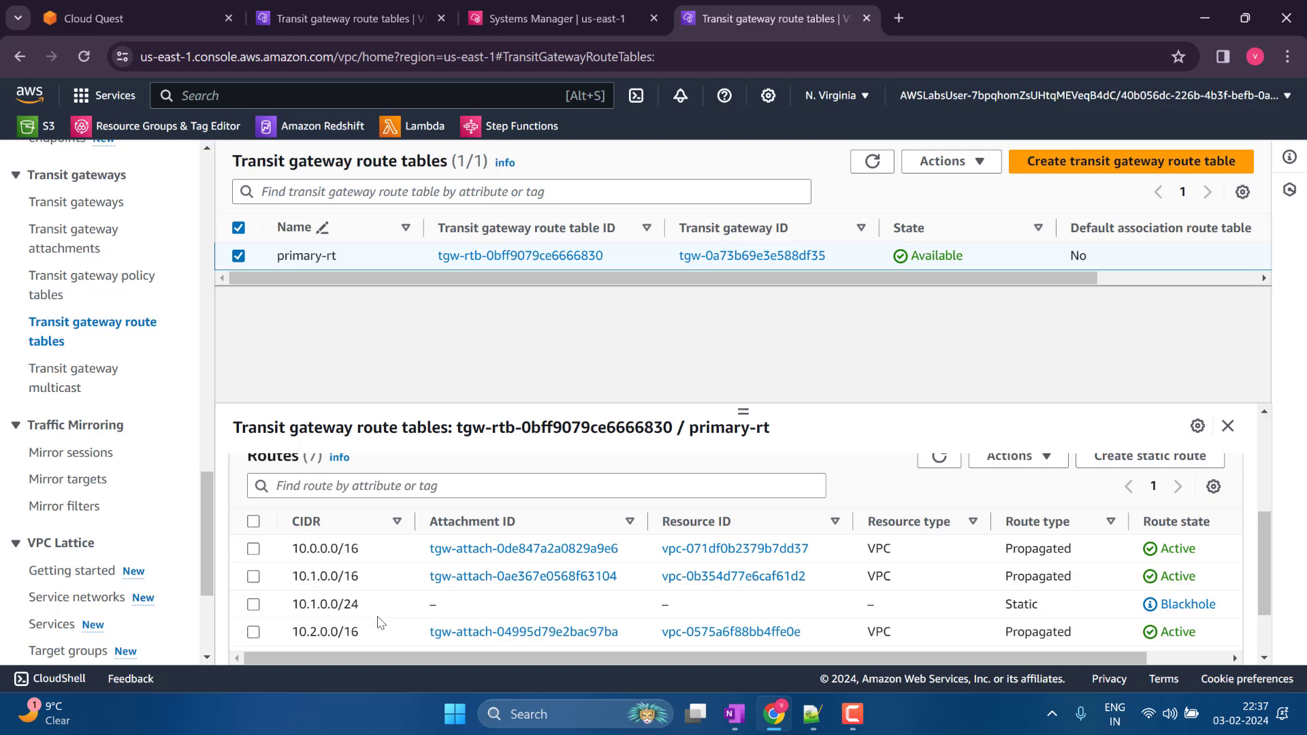
scroll(382, 621, down, 2)
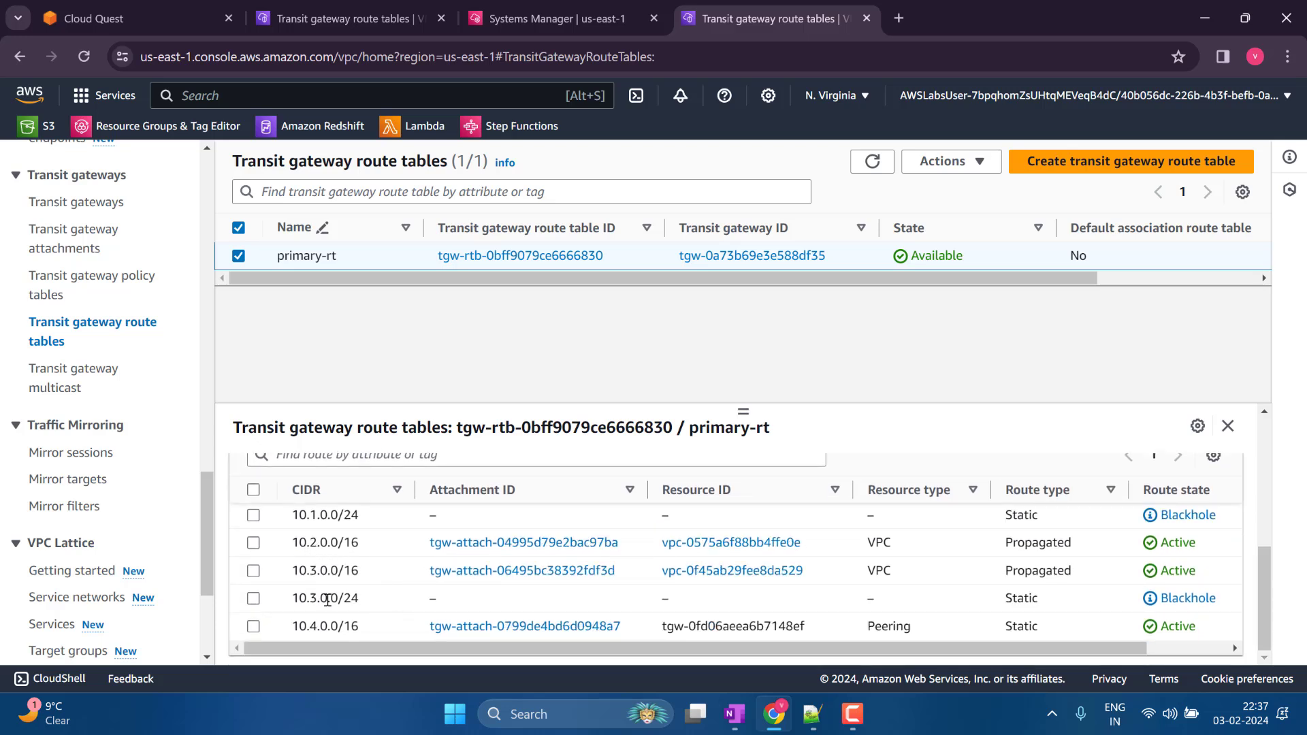
scroll(348, 549, up, 2)
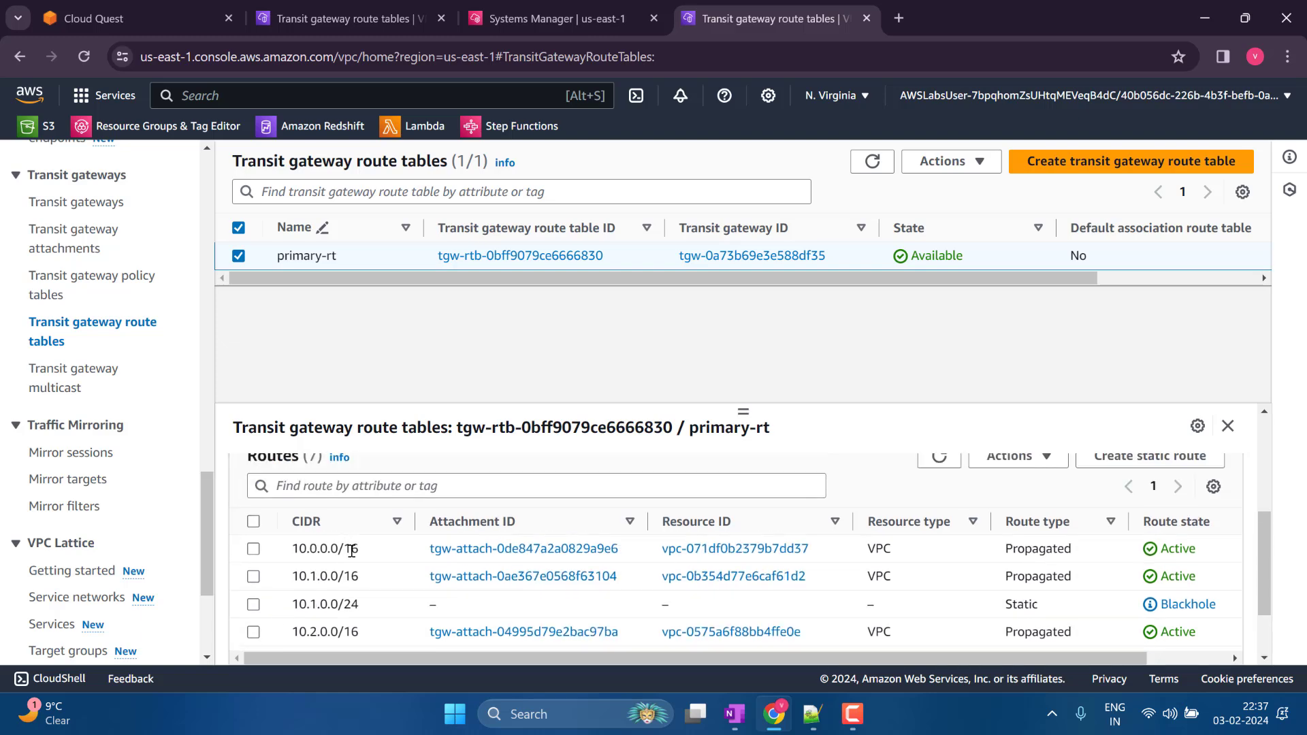
scroll(351, 551, down, 2)
scroll(351, 550, up, 3)
scroll(352, 545, down, 3)
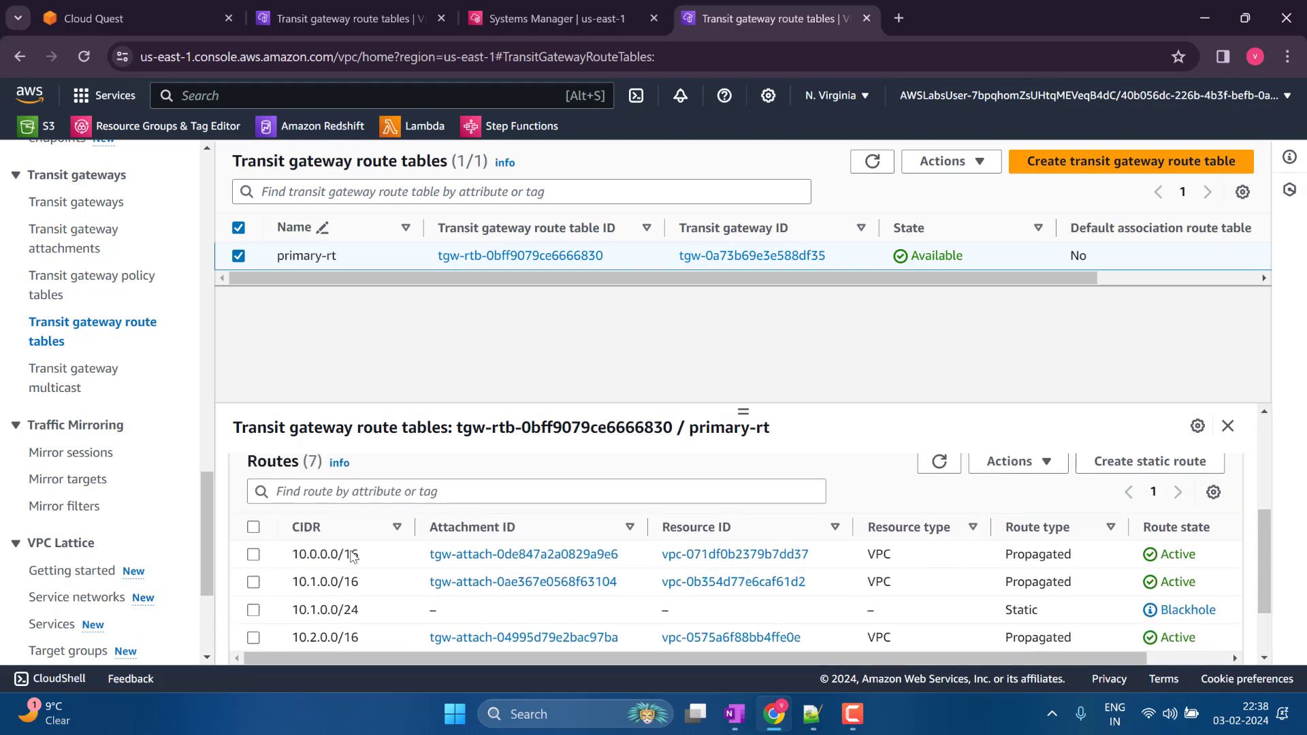
- Switch the first VPC console page to US West (Oregon) and examine the routes of the remote-rt route table
click(342, 6)
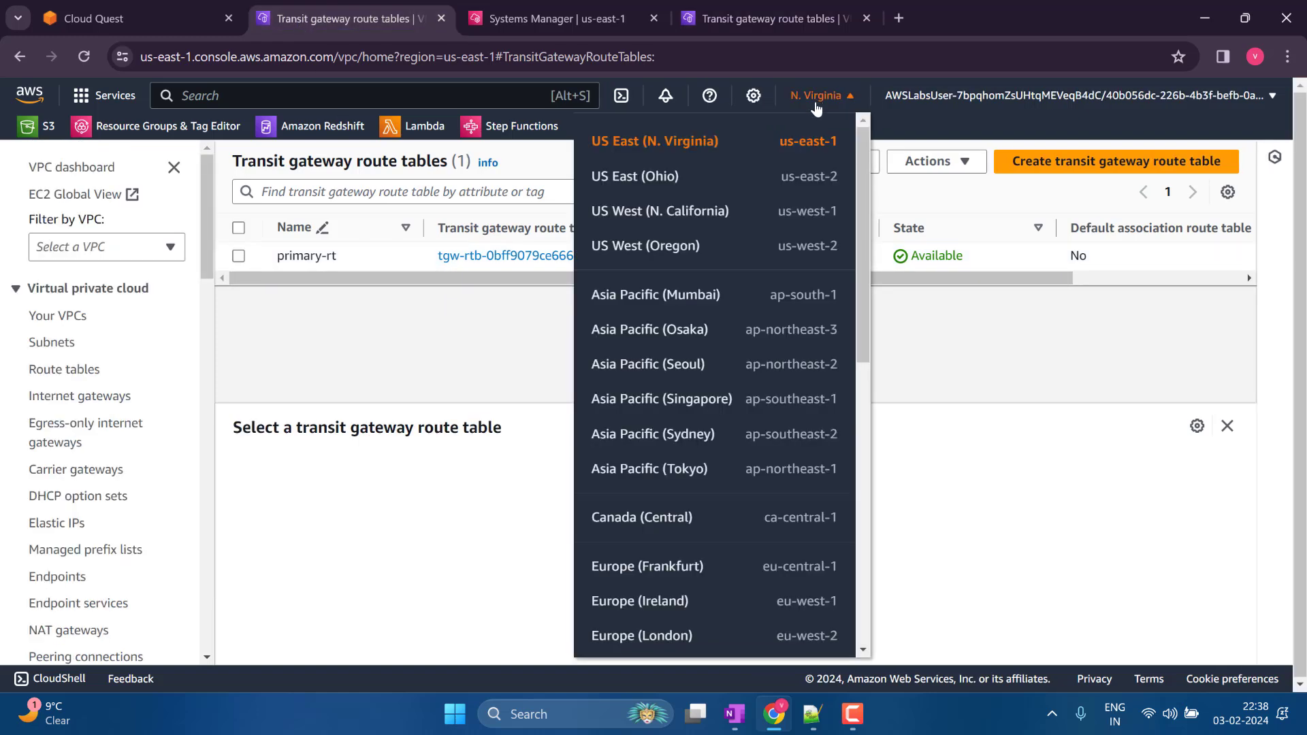
click(821, 96)
click(656, 251)
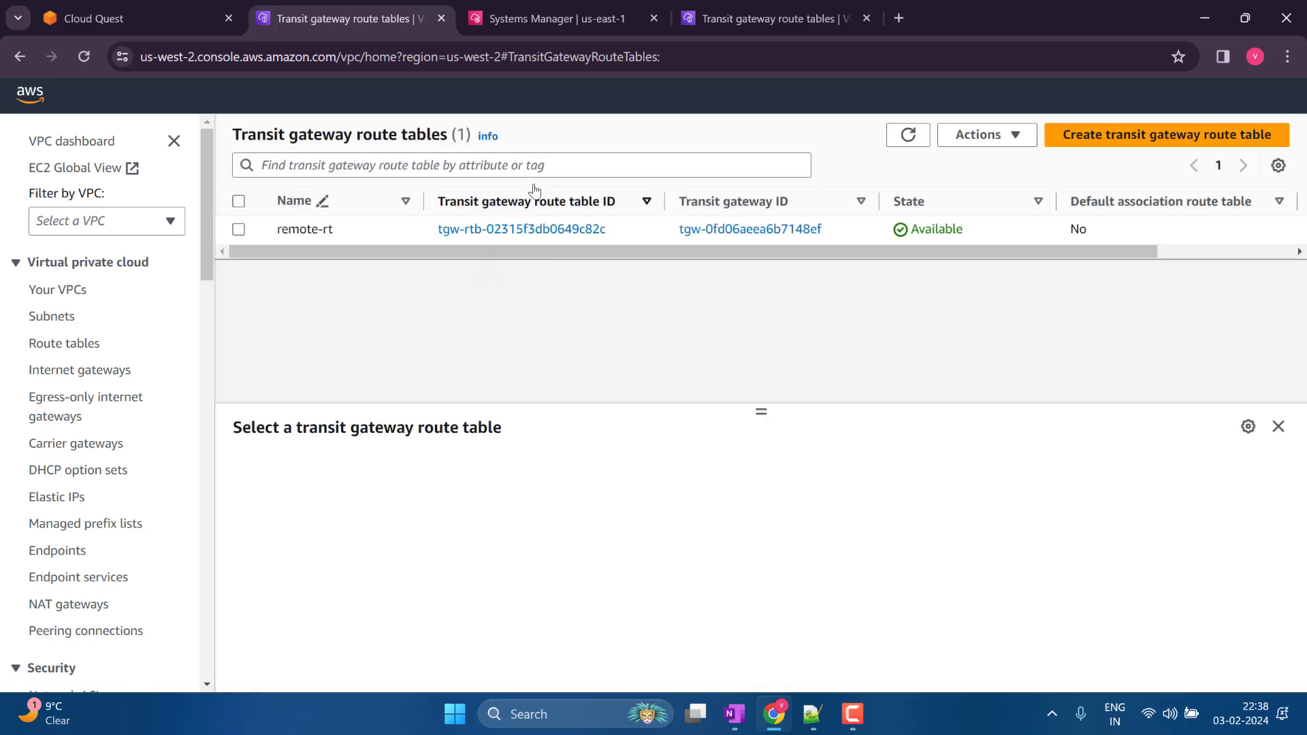
scroll(141, 437, down, 15)
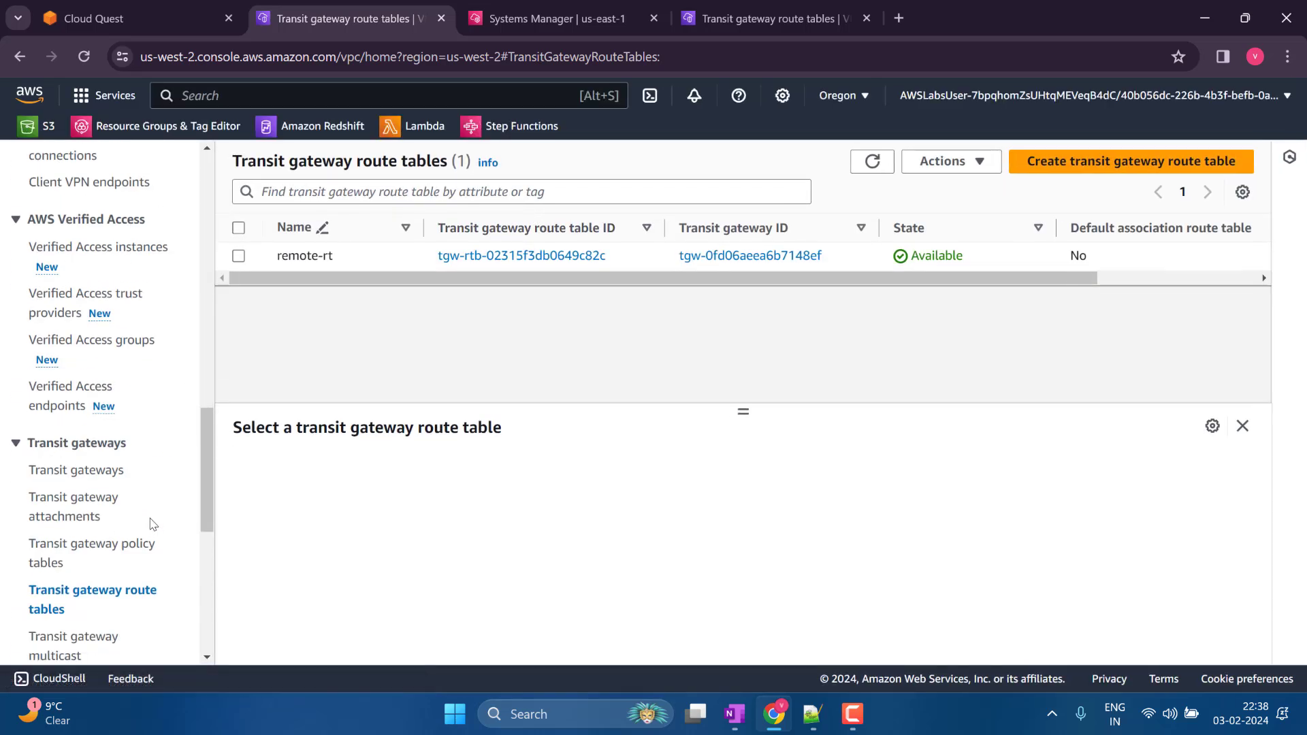
scroll(175, 443, up, 4)
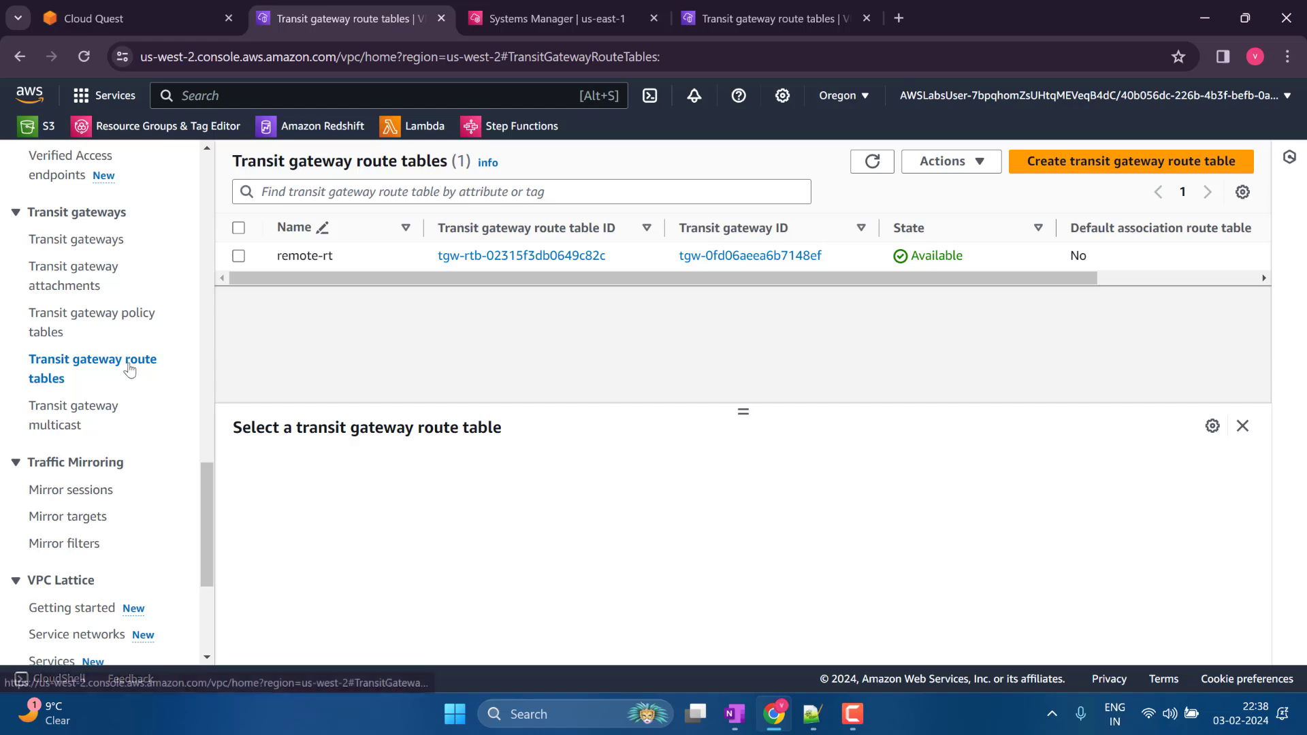
click(238, 256)
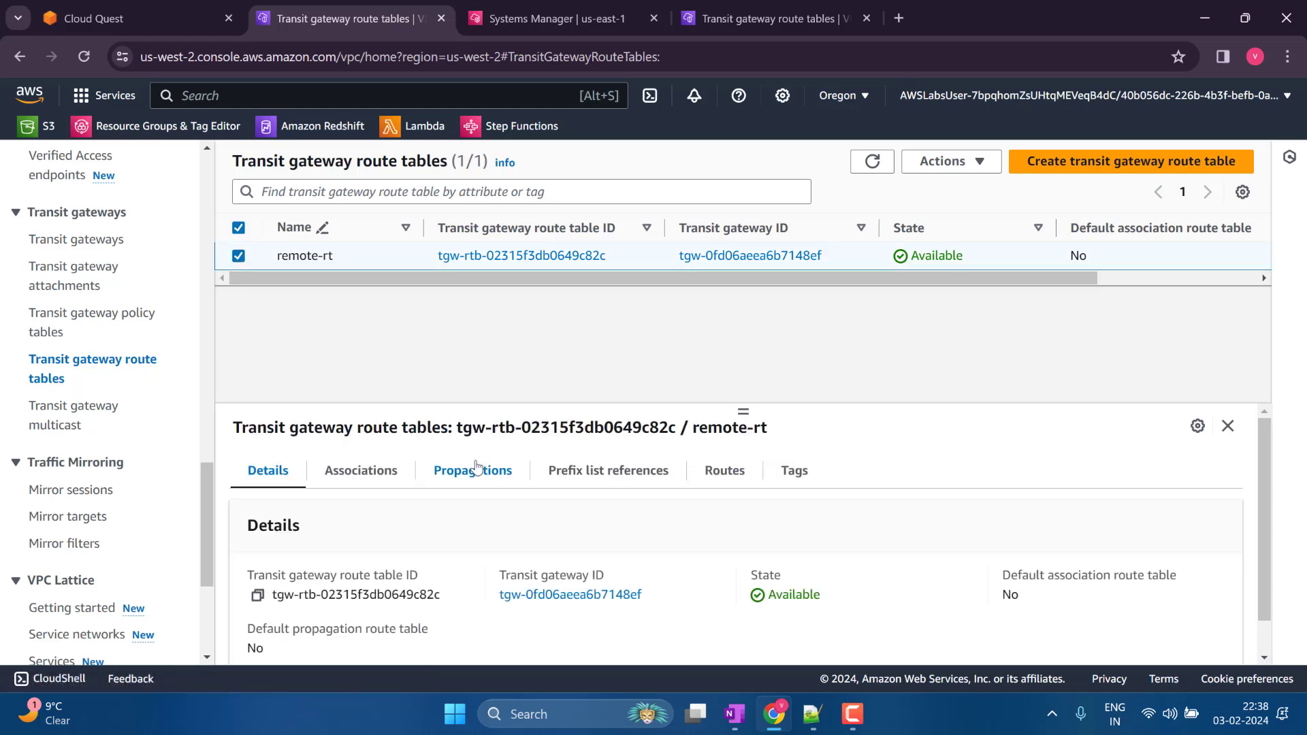
click(724, 470)
scroll(714, 490, down, 1)
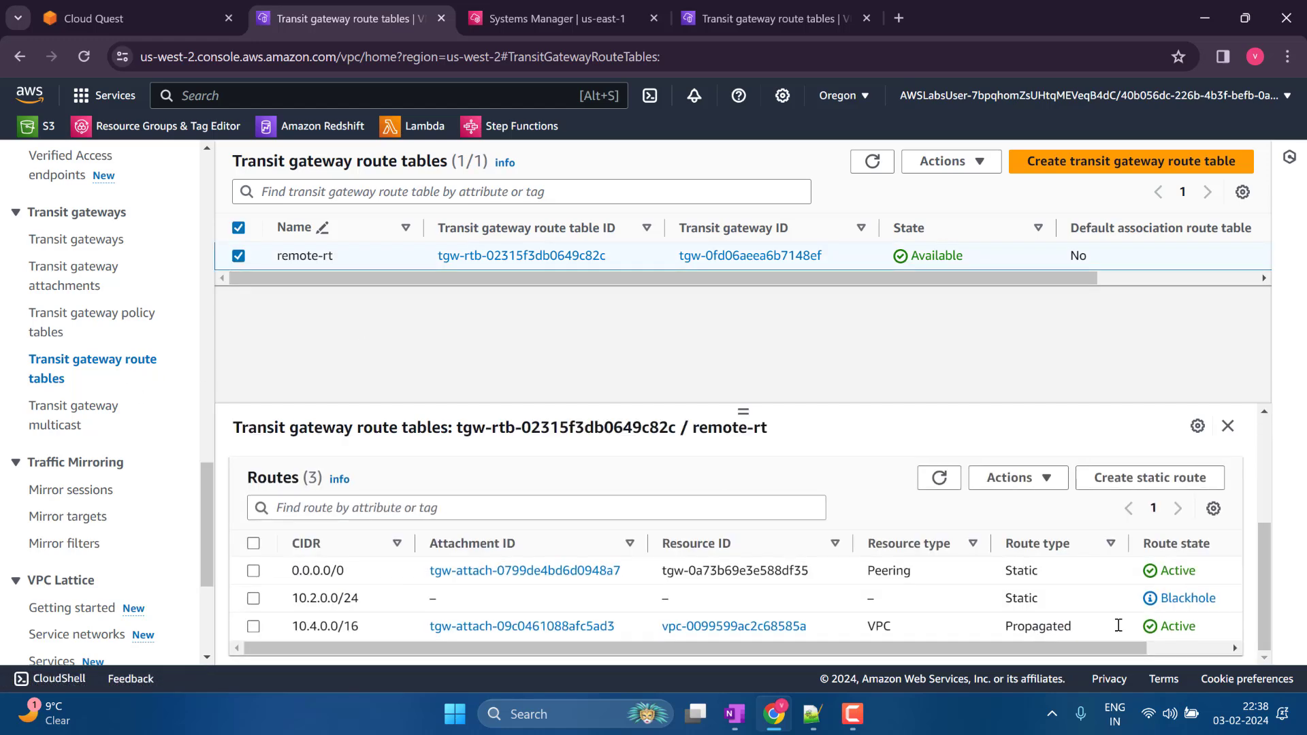
- Return to the primary-rt routes in N. Virginia, check them for VPC C entries and start a new static route
key(ctrl+4)
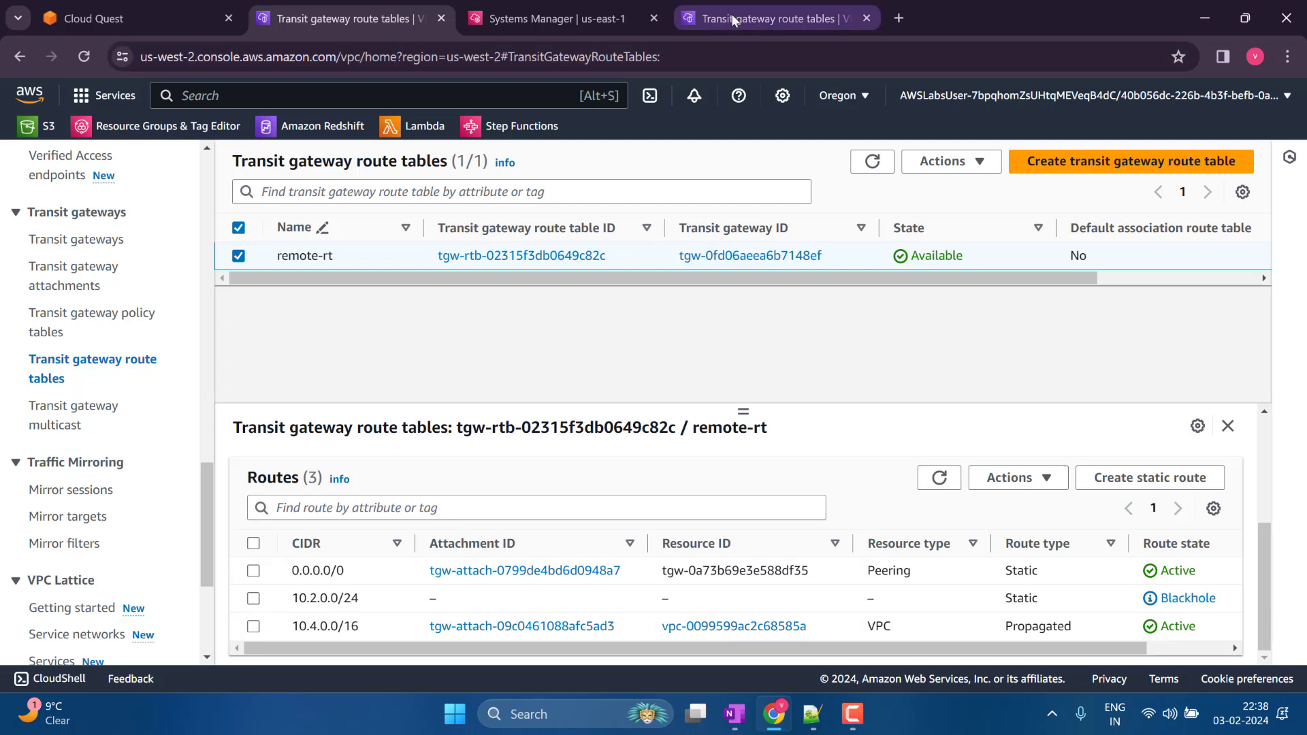
scroll(664, 413, down, 1)
scroll(261, 516, up, 3)
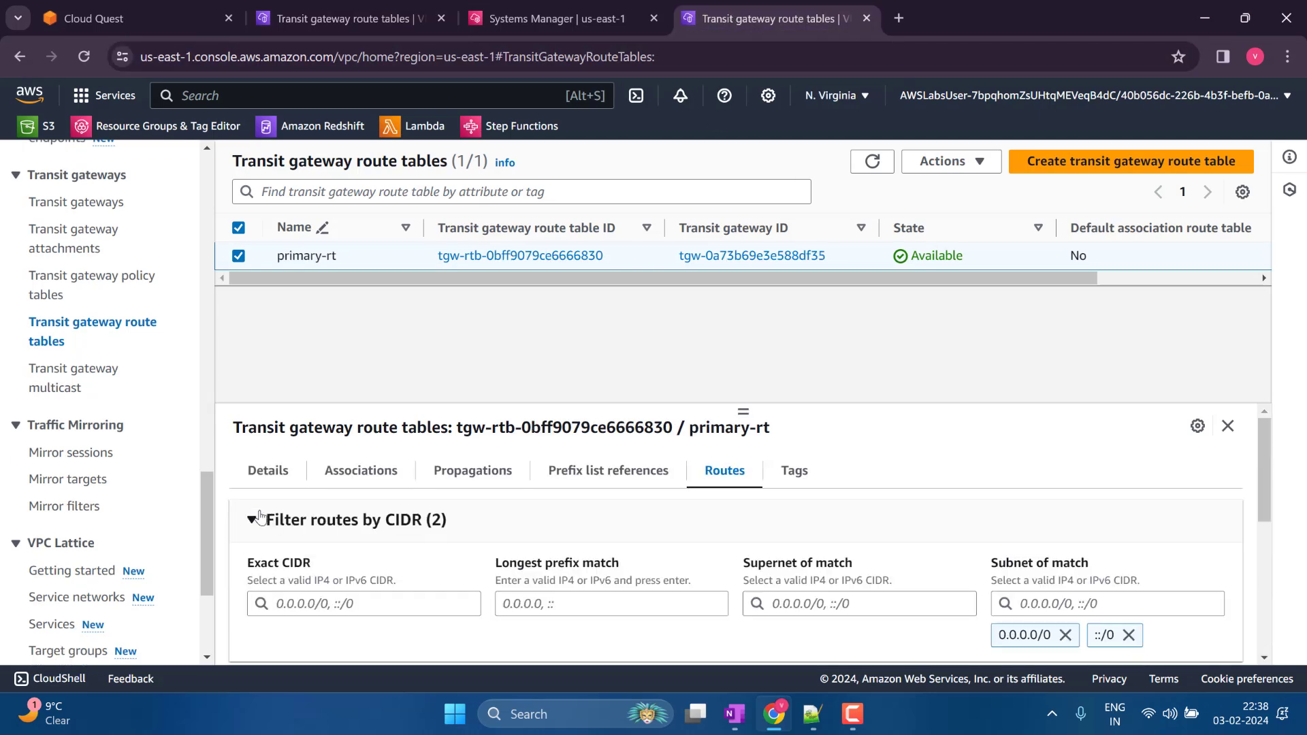
scroll(667, 490, down, 4)
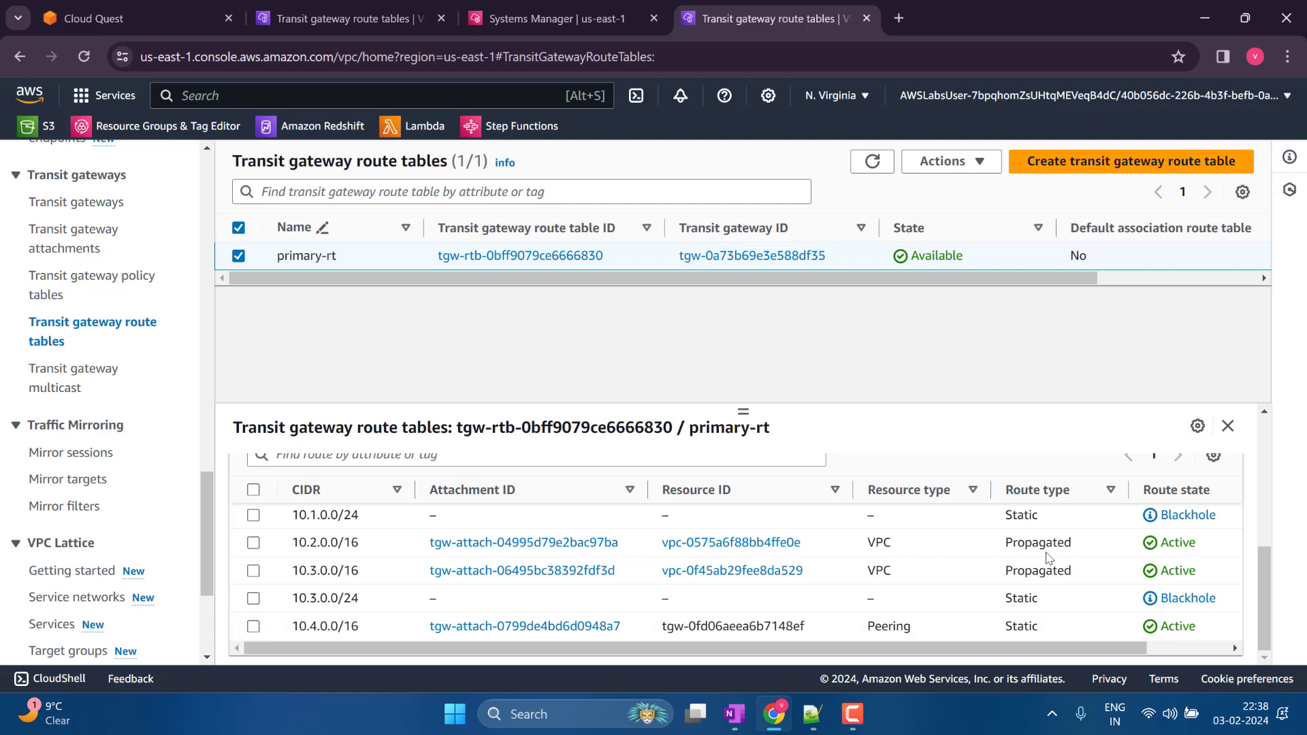
scroll(752, 548, up, 4)
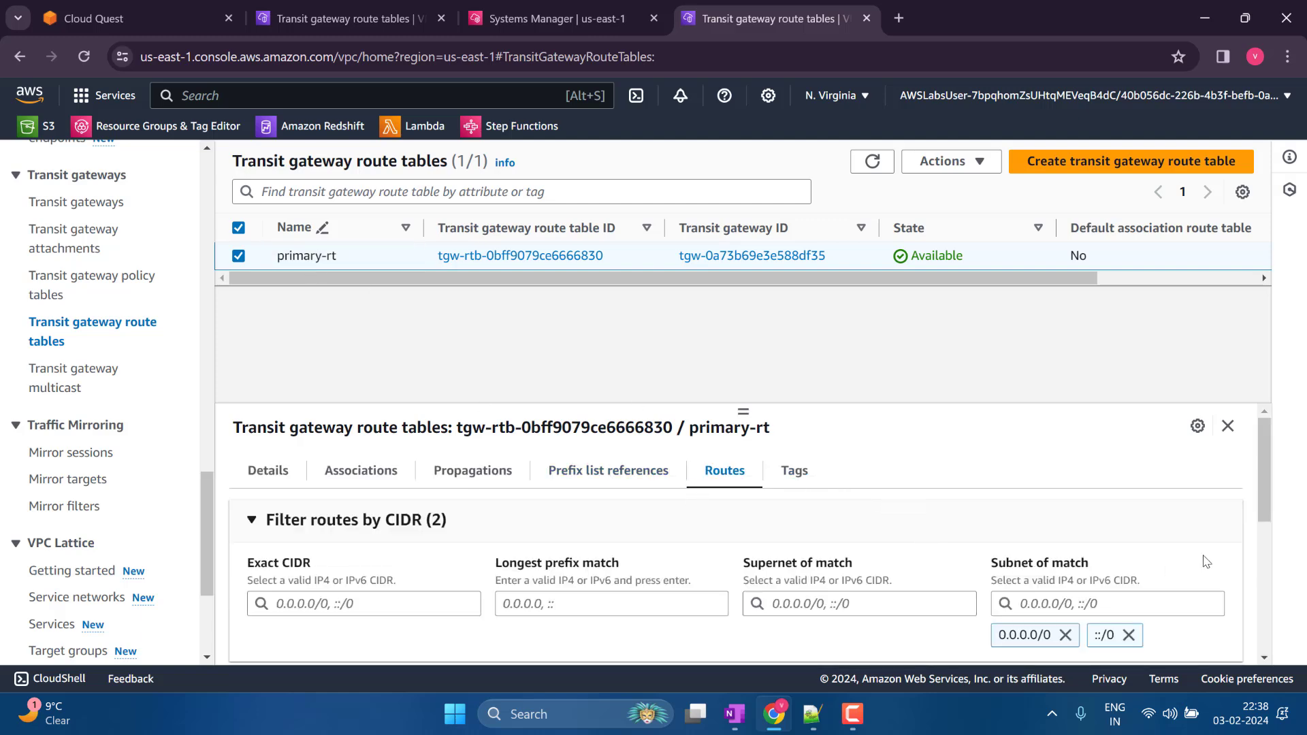
scroll(1206, 561, down, 3)
click(1150, 517)
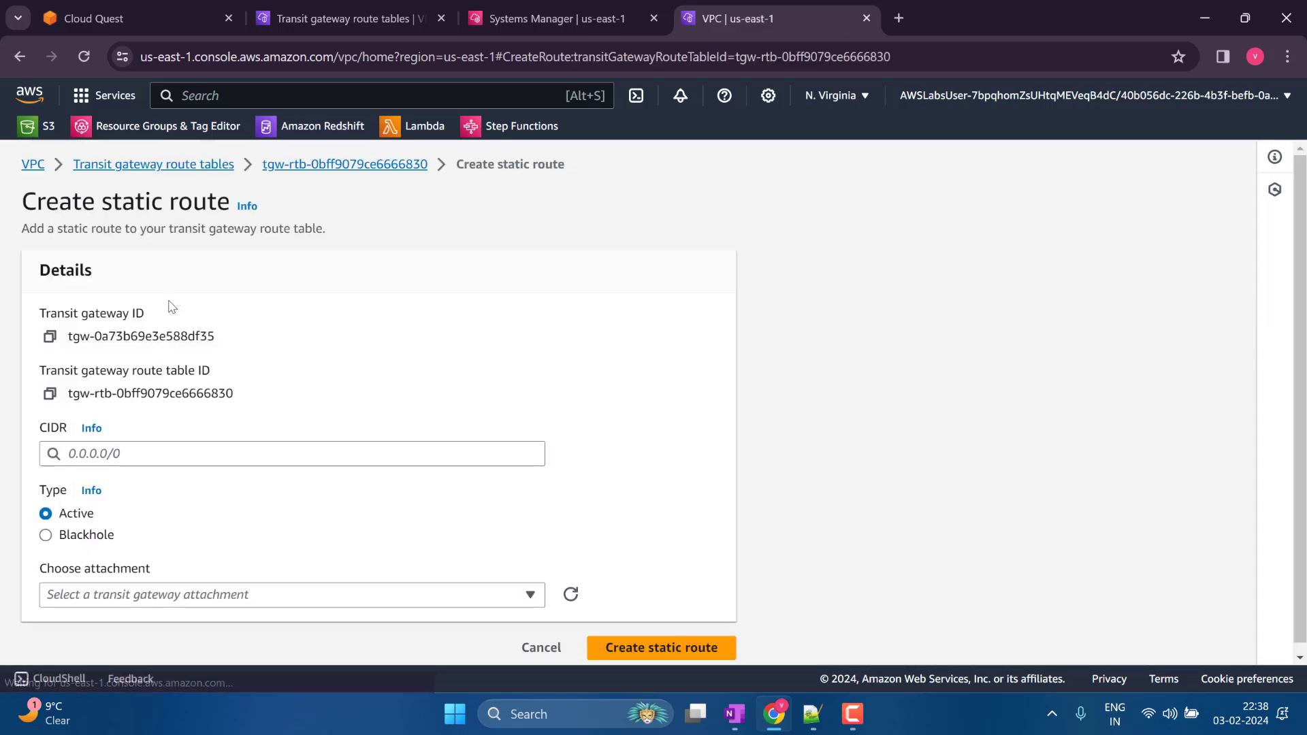
- Create a static route in primary-rt with CIDR 10.2.0.0/24 and type Blackhole
click(172, 452)
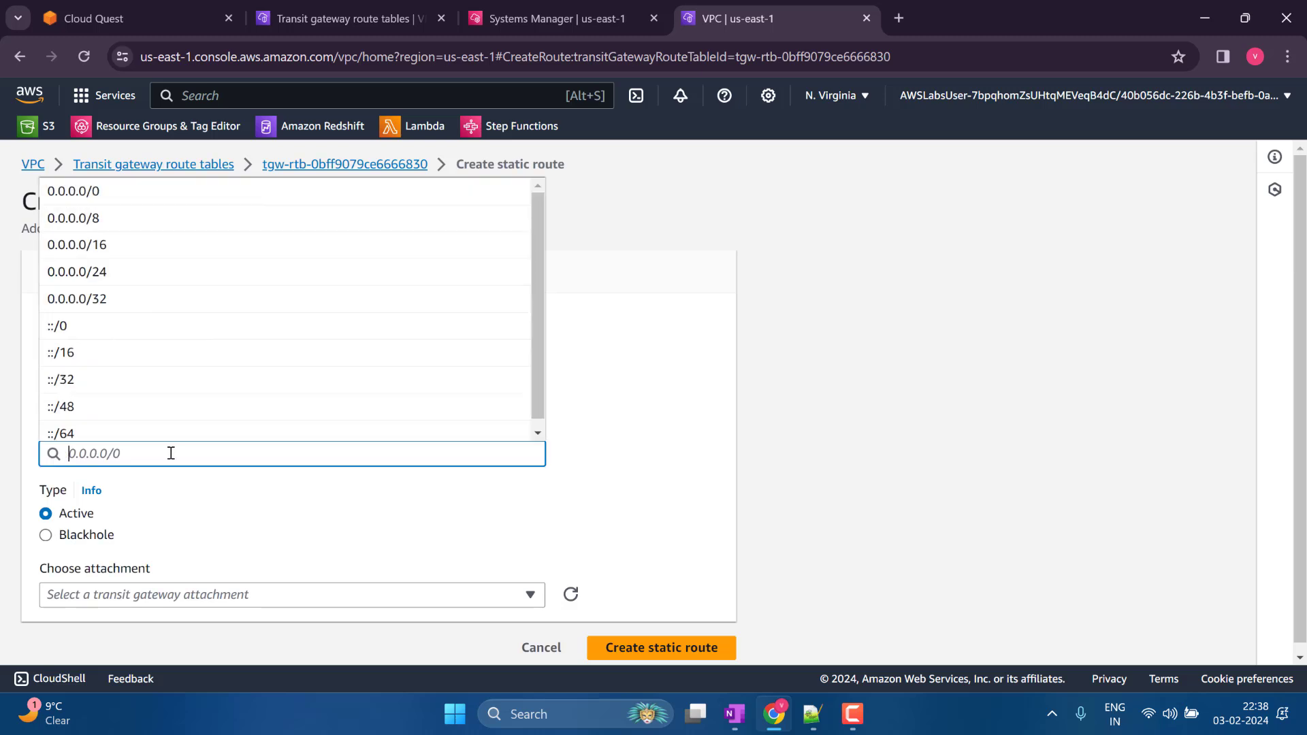
text(tgw-0a73b69e3e588df35)
key(ctrl+z)
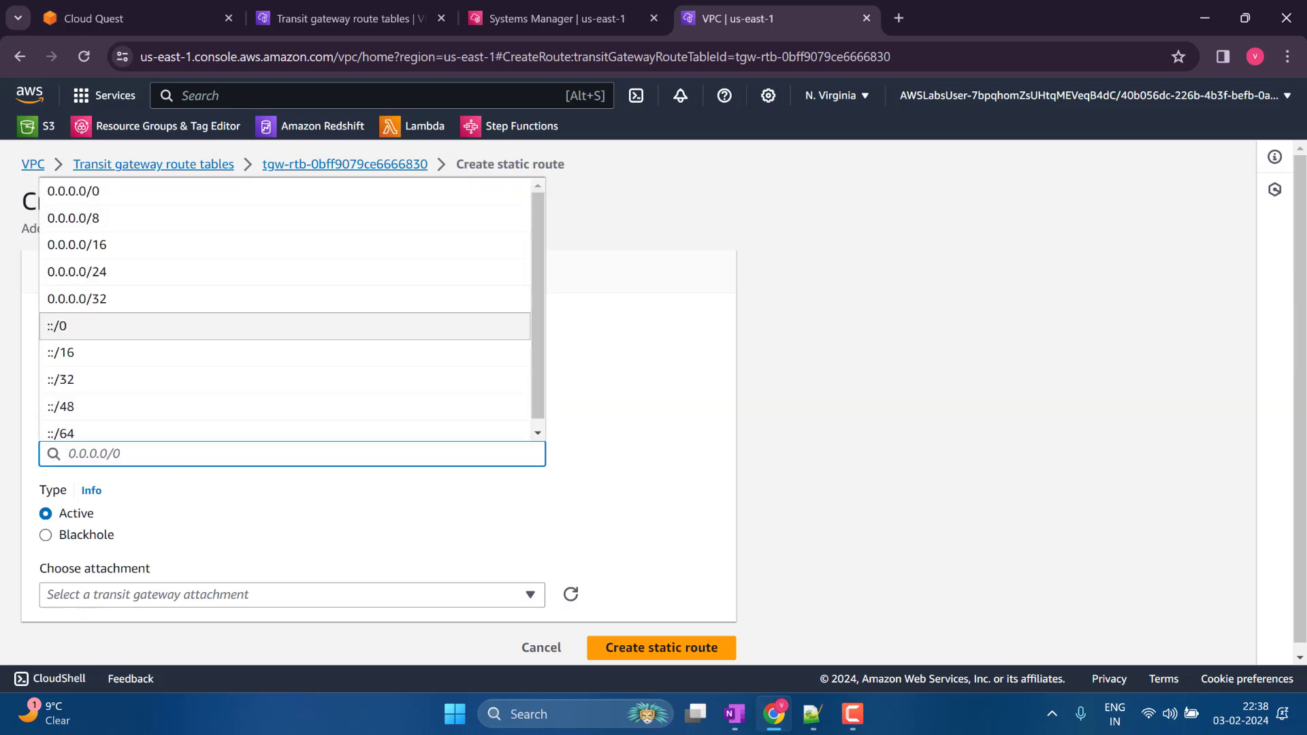
key(alt+Tab)
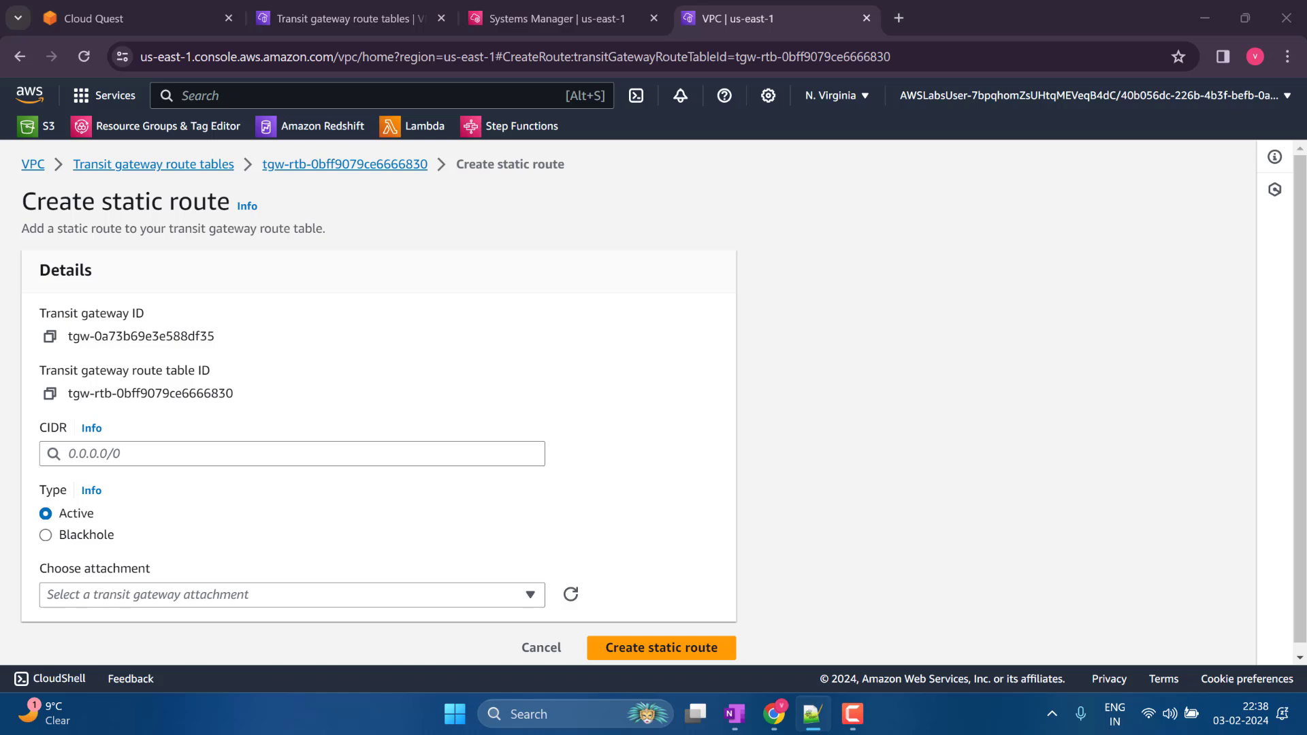
click(536, 462)
text(10.3.0.0/24)
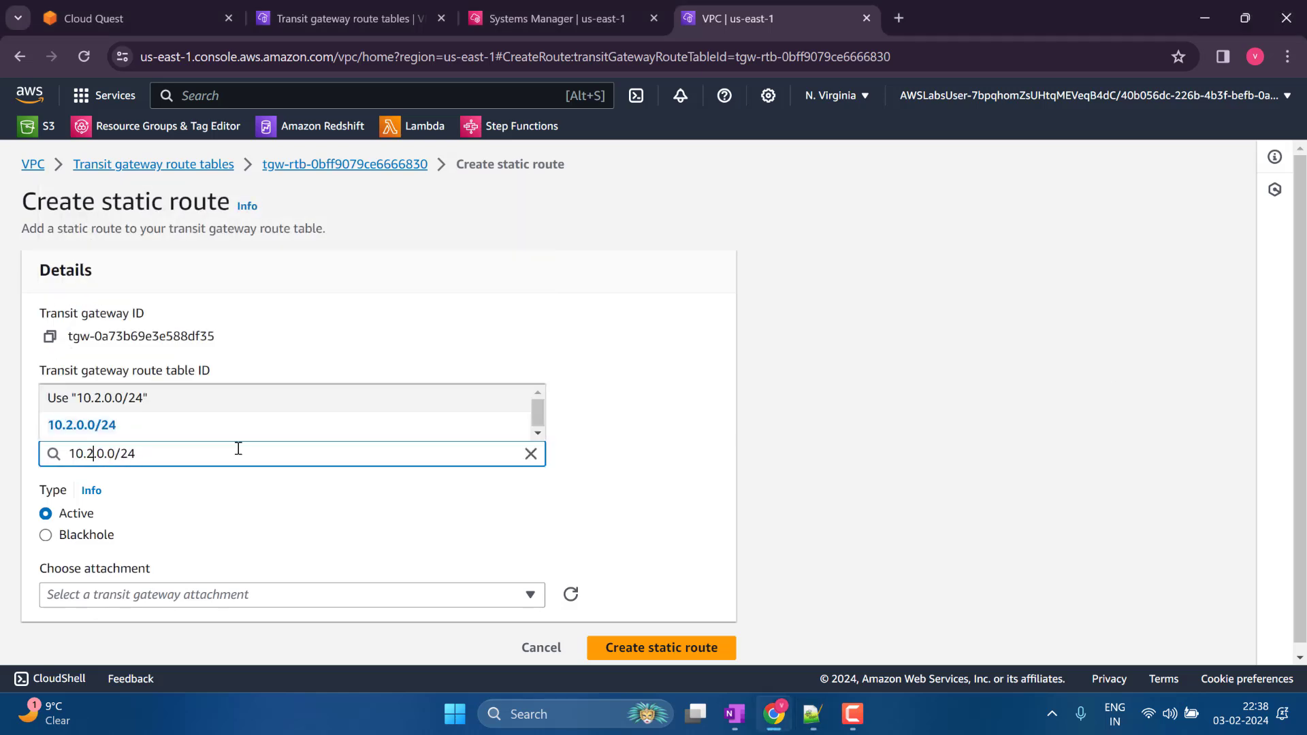
click(233, 528)
click(70, 538)
click(645, 587)
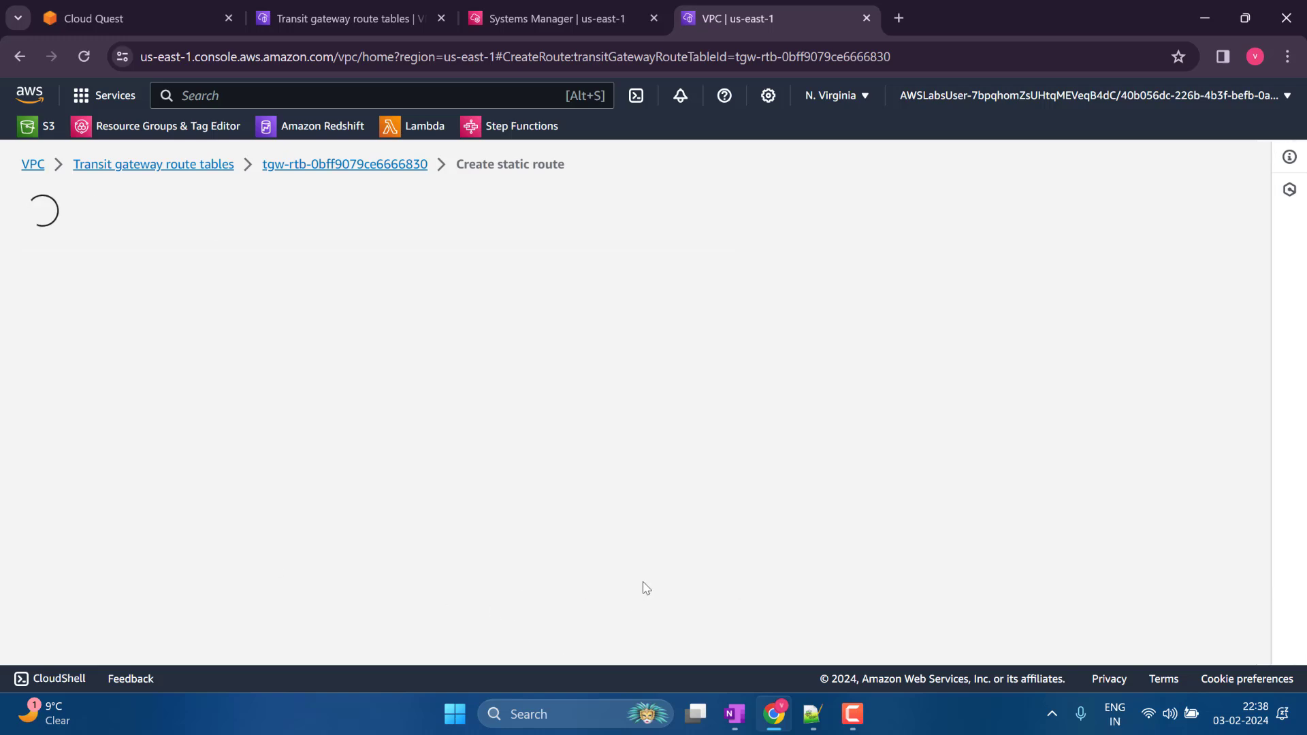
- Validate the lab form with the current primary transit gateway ID and show the page full screen
click(169, 6)
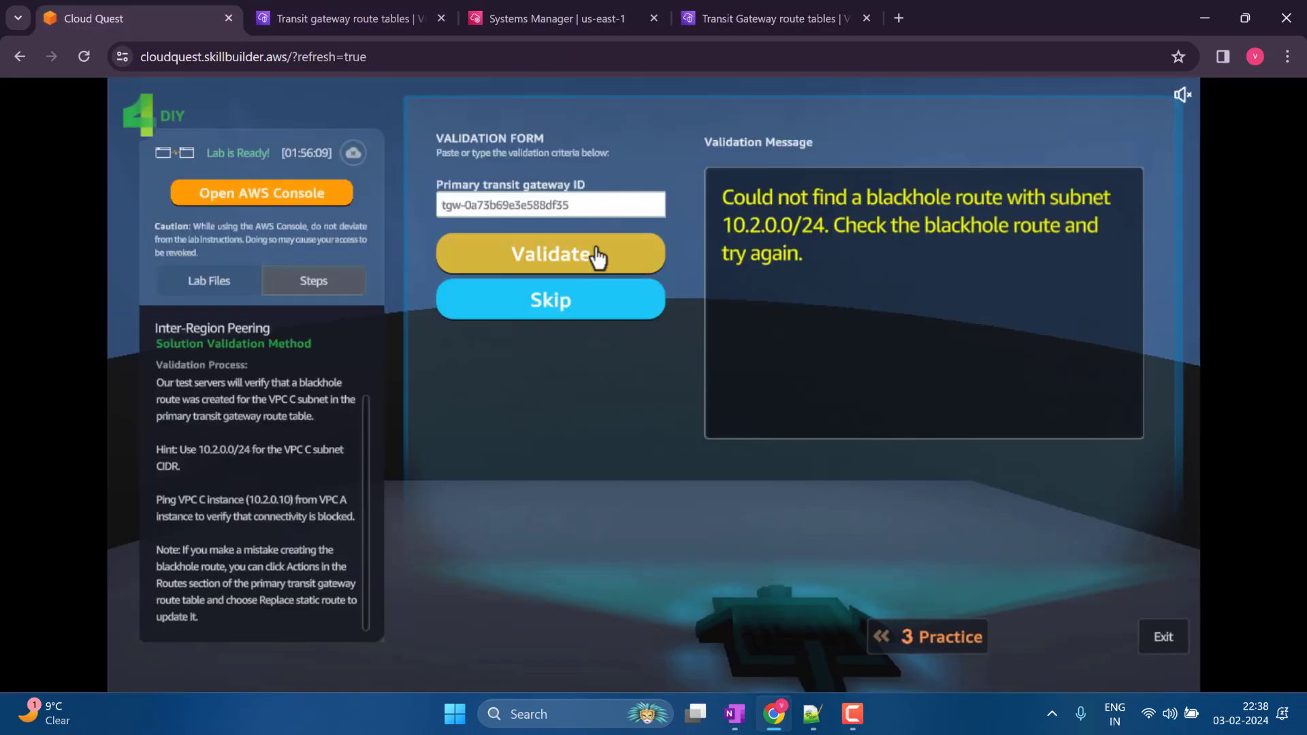
click(577, 258)
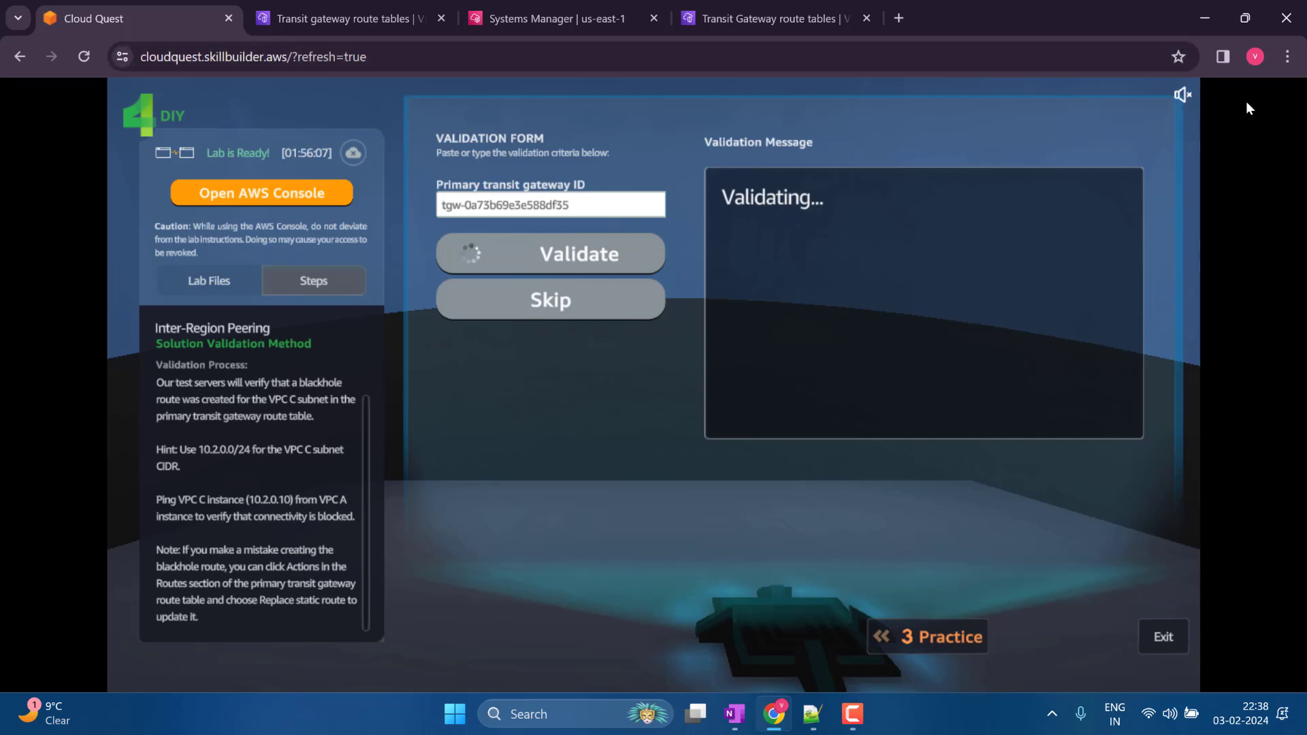
click(1286, 56)
click(1285, 403)
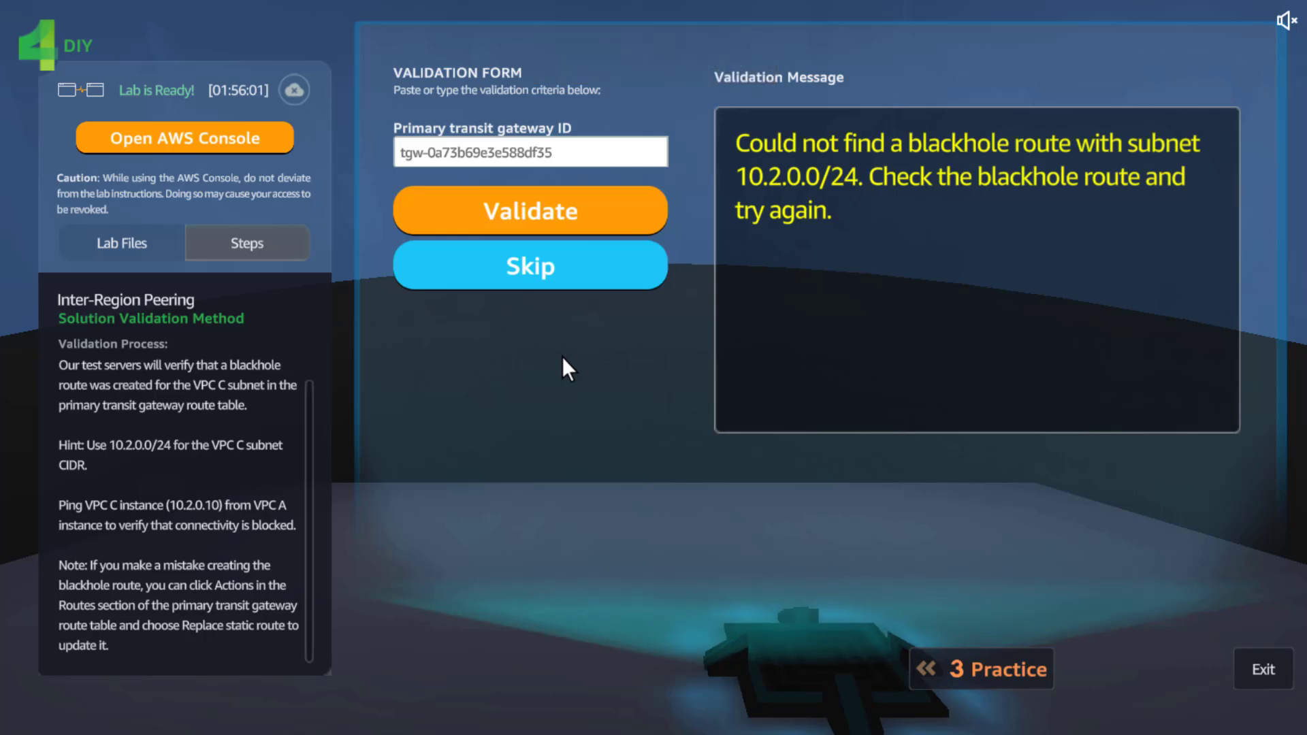
- Leave full screen, locate the 10.2.0.0/24 route in primary-rt's routes and compare it with the lab's validation message
mouse_move(686, 41)
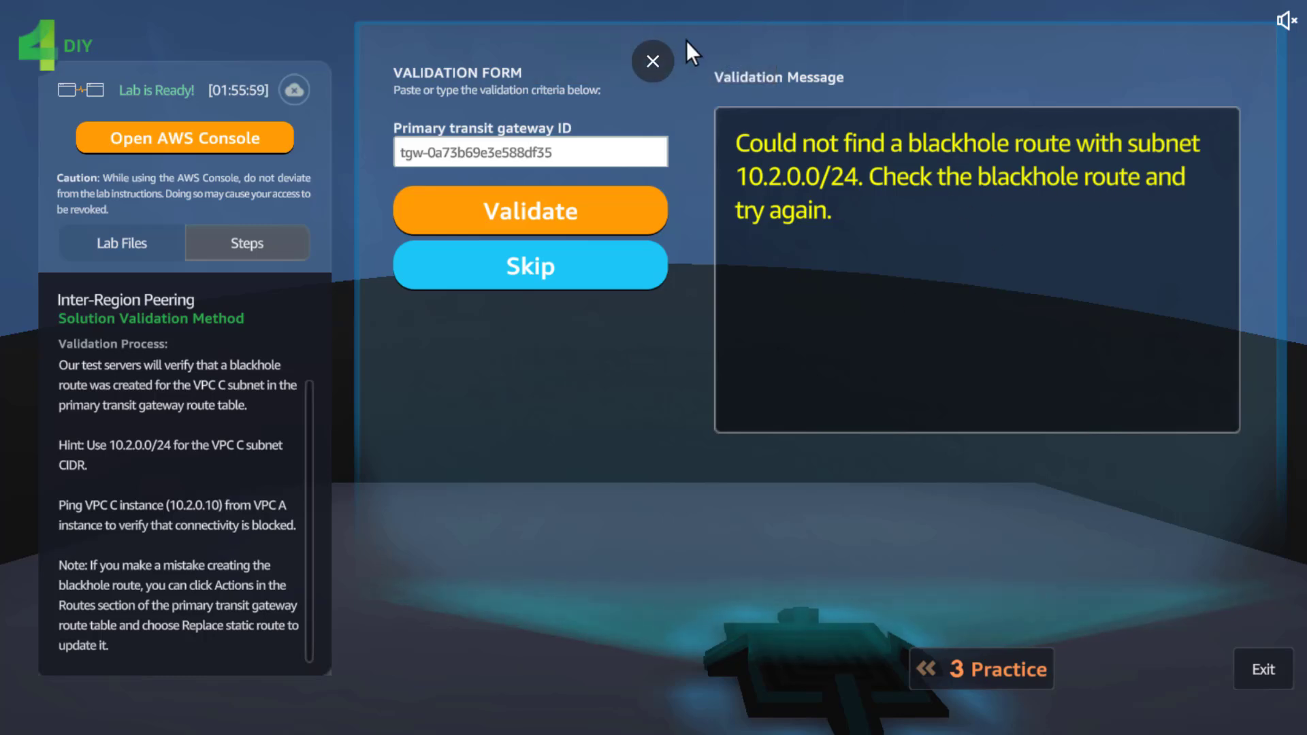
click(652, 60)
click(749, 19)
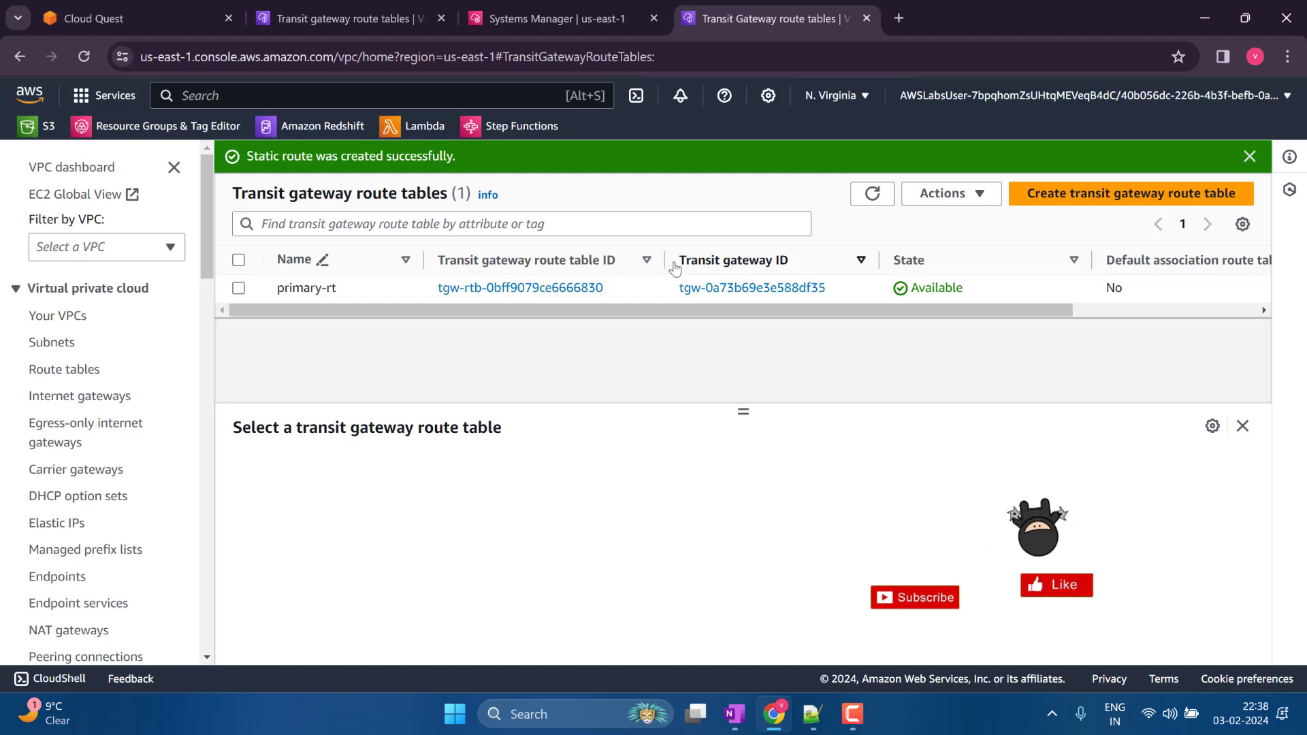
click(368, 289)
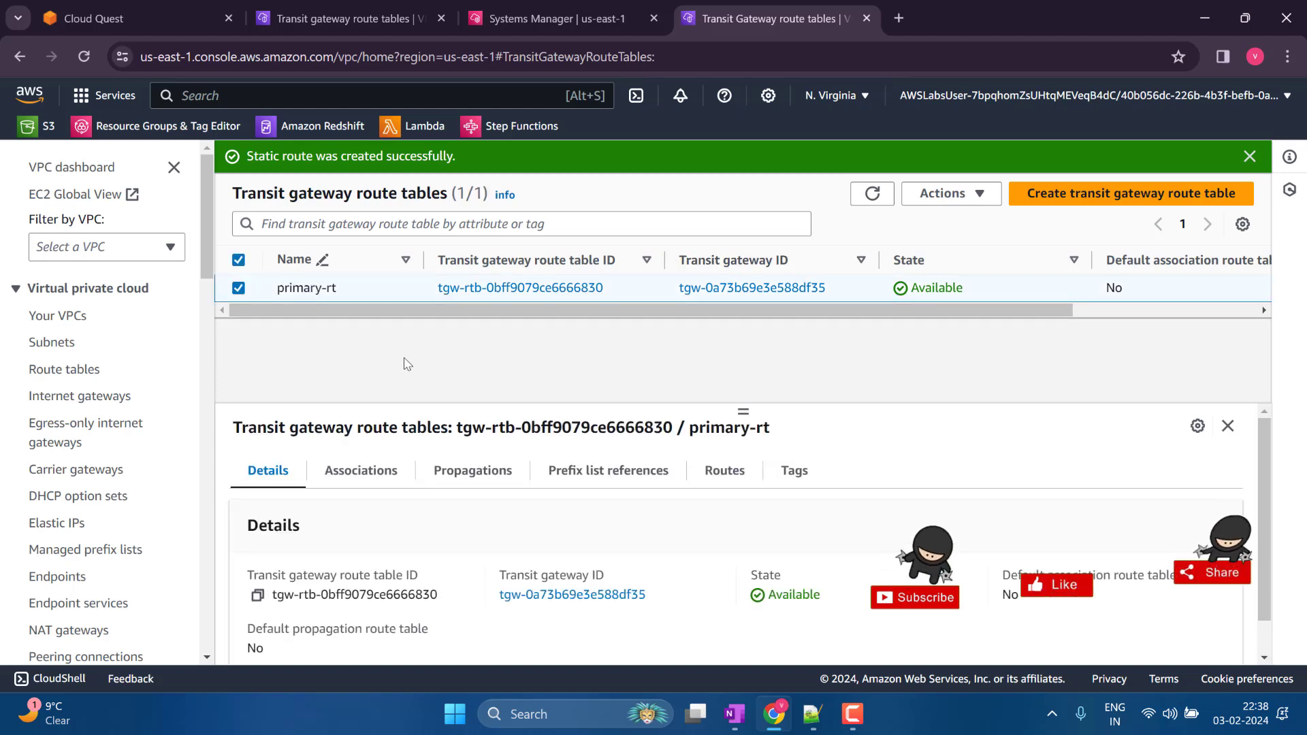
click(708, 474)
scroll(479, 586, down, 5)
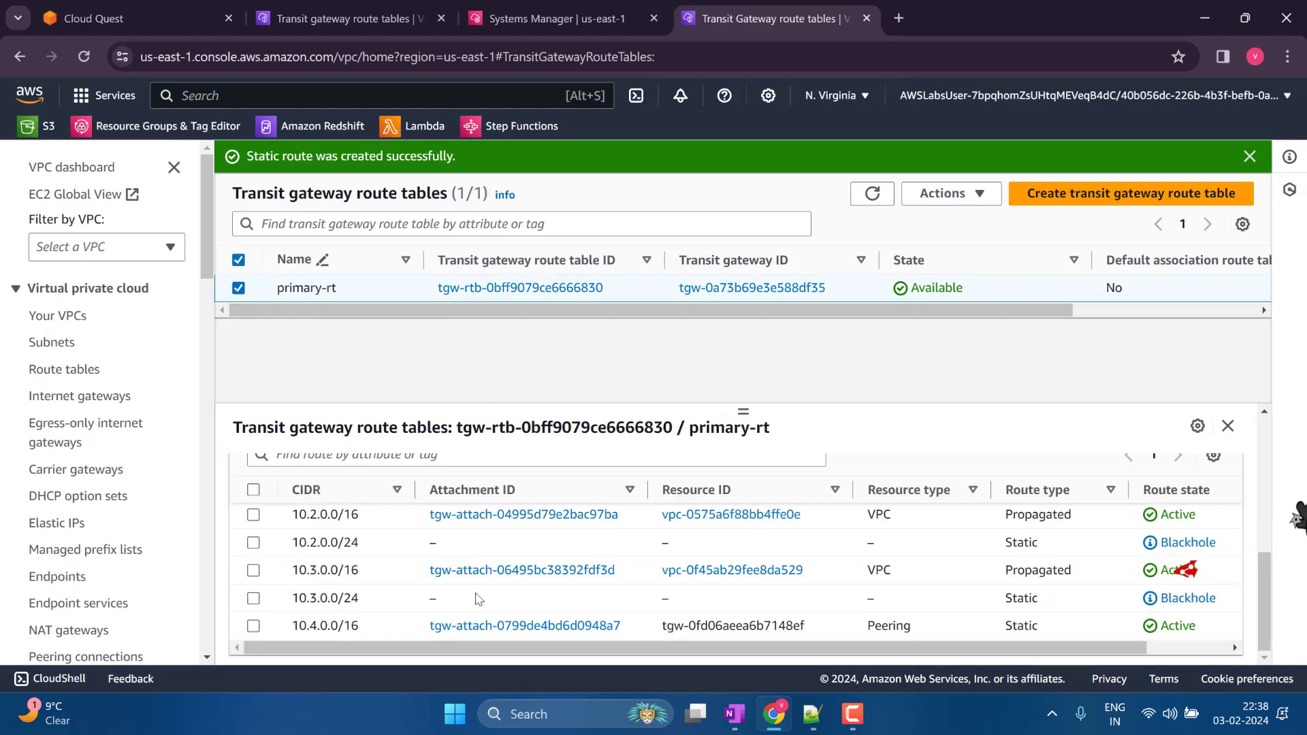
triple_click(336, 545)
click(182, 23)
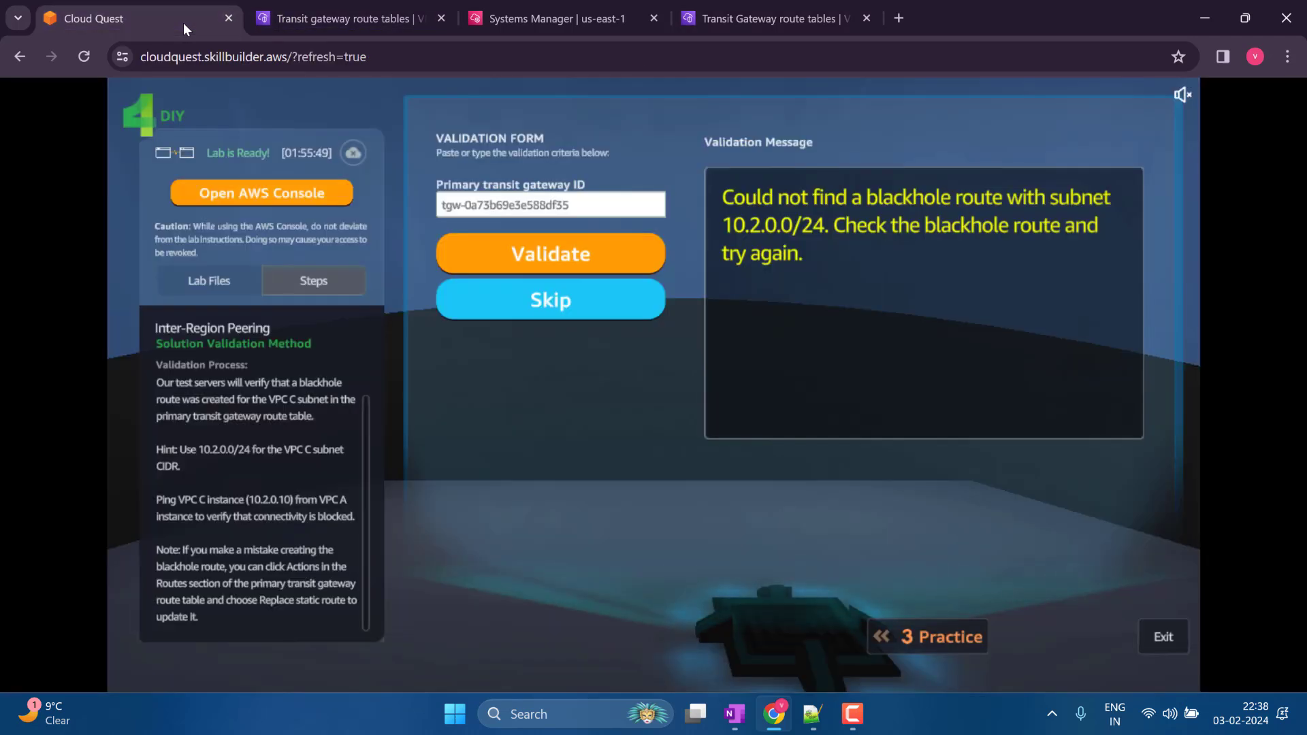
click(734, 16)
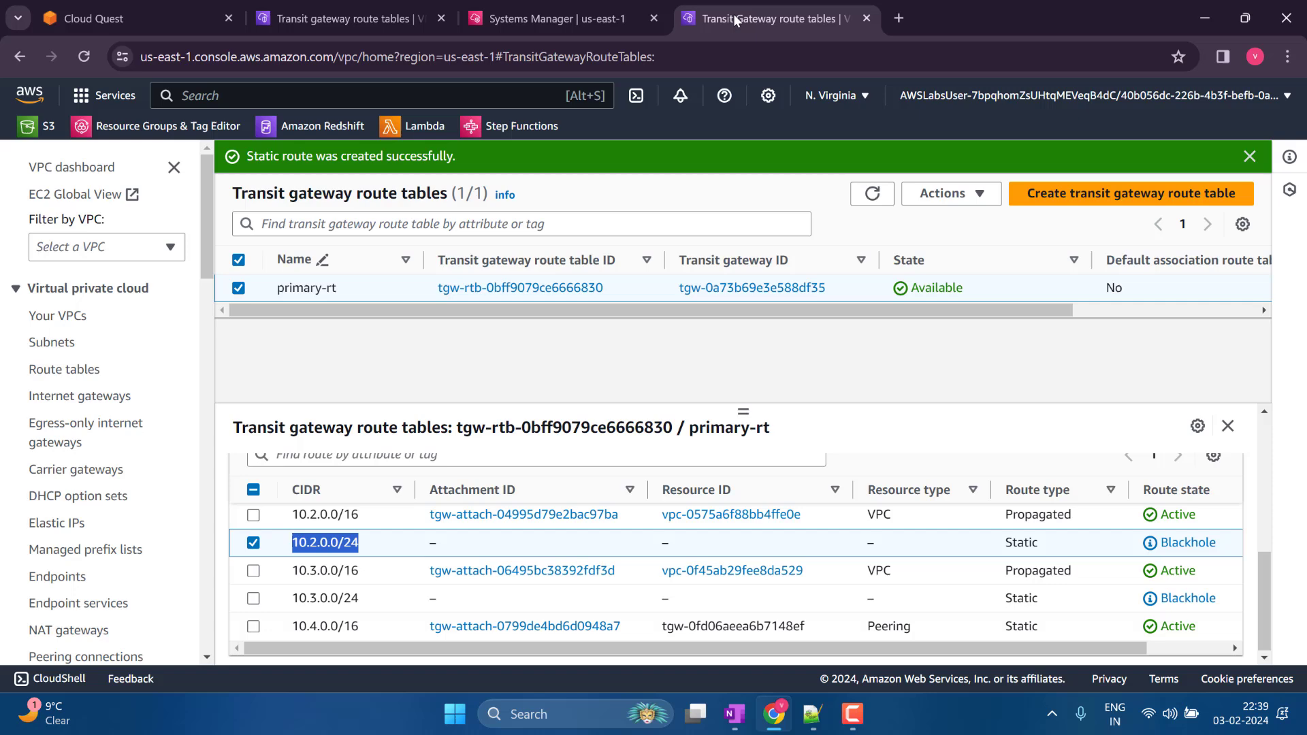
- Validate the DIY lab form again in Cloud Quest and exit the lab to the city in full screen
click(158, 15)
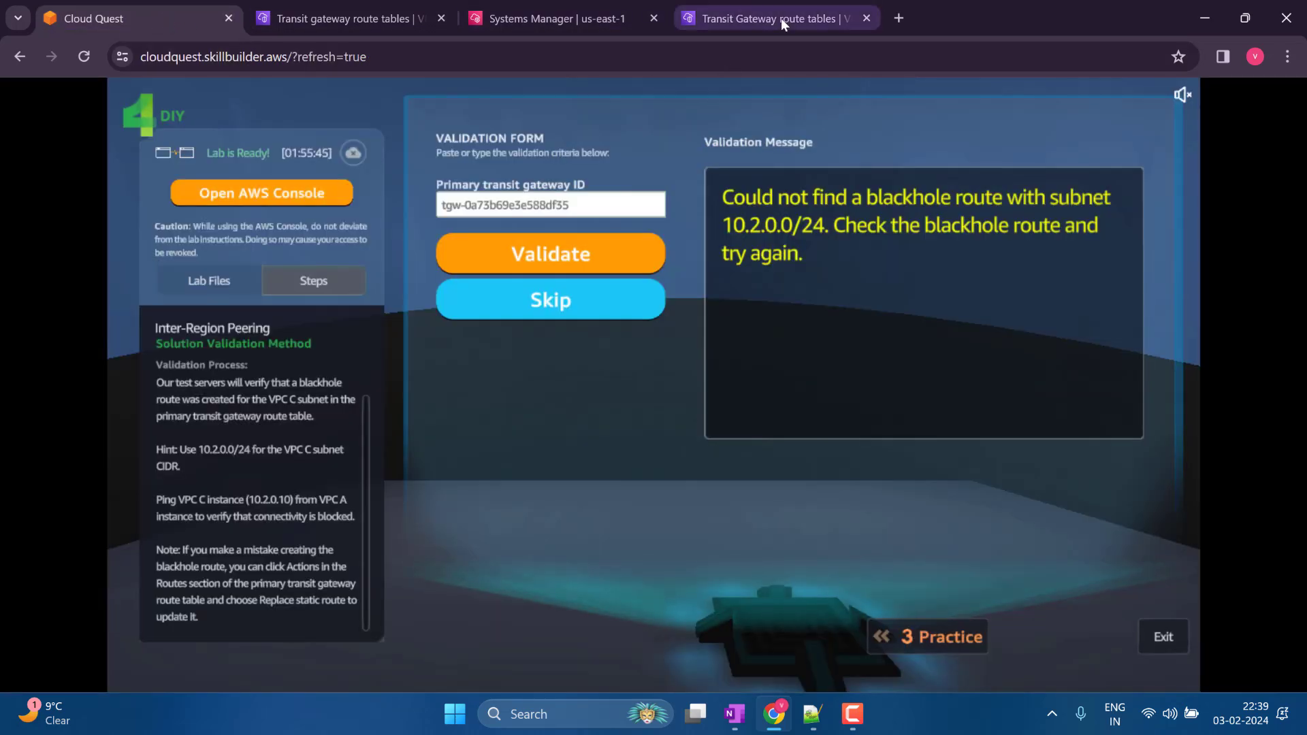
click(531, 262)
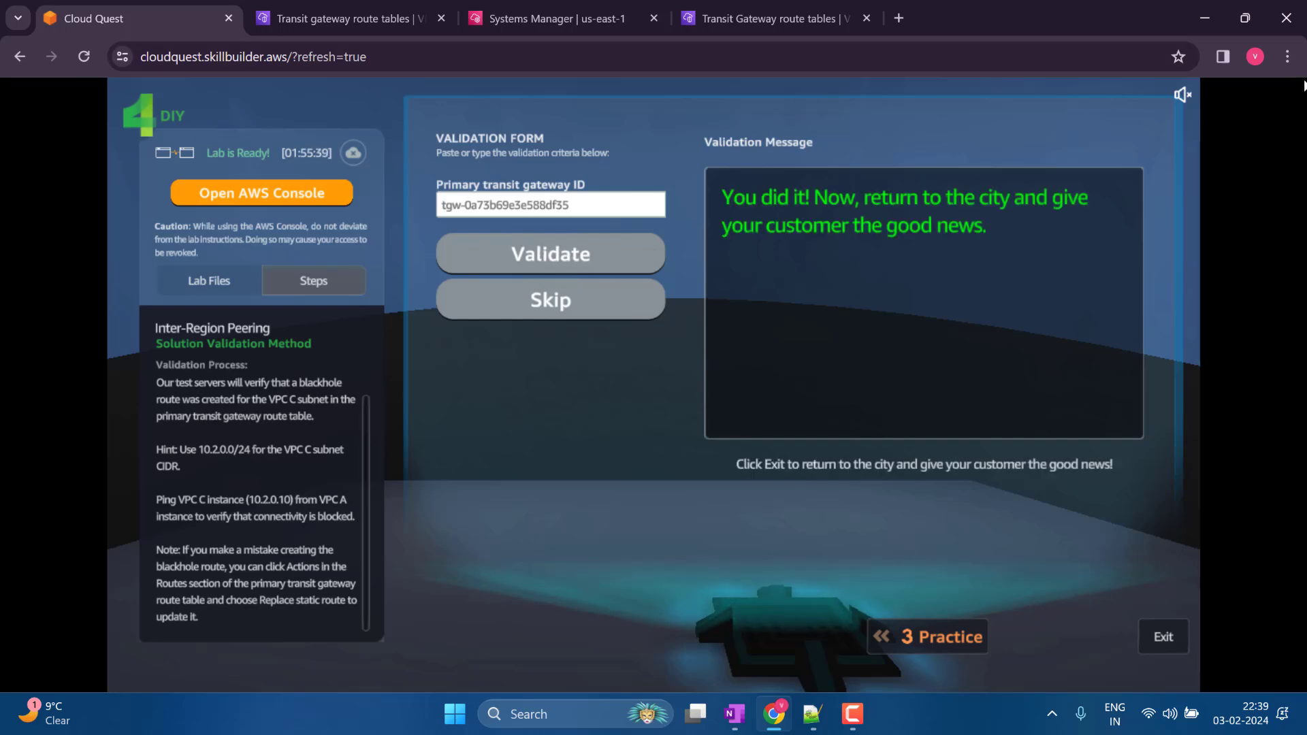
click(1287, 56)
click(1280, 402)
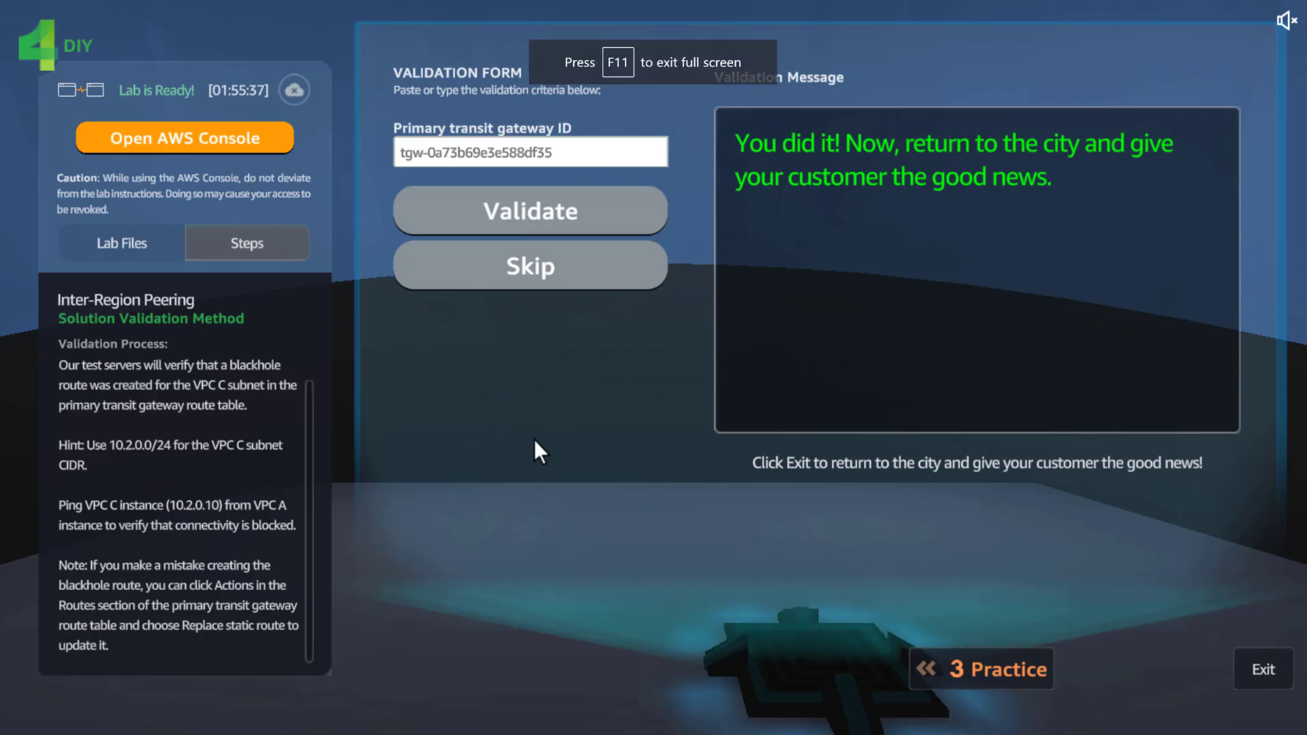
click(1263, 669)
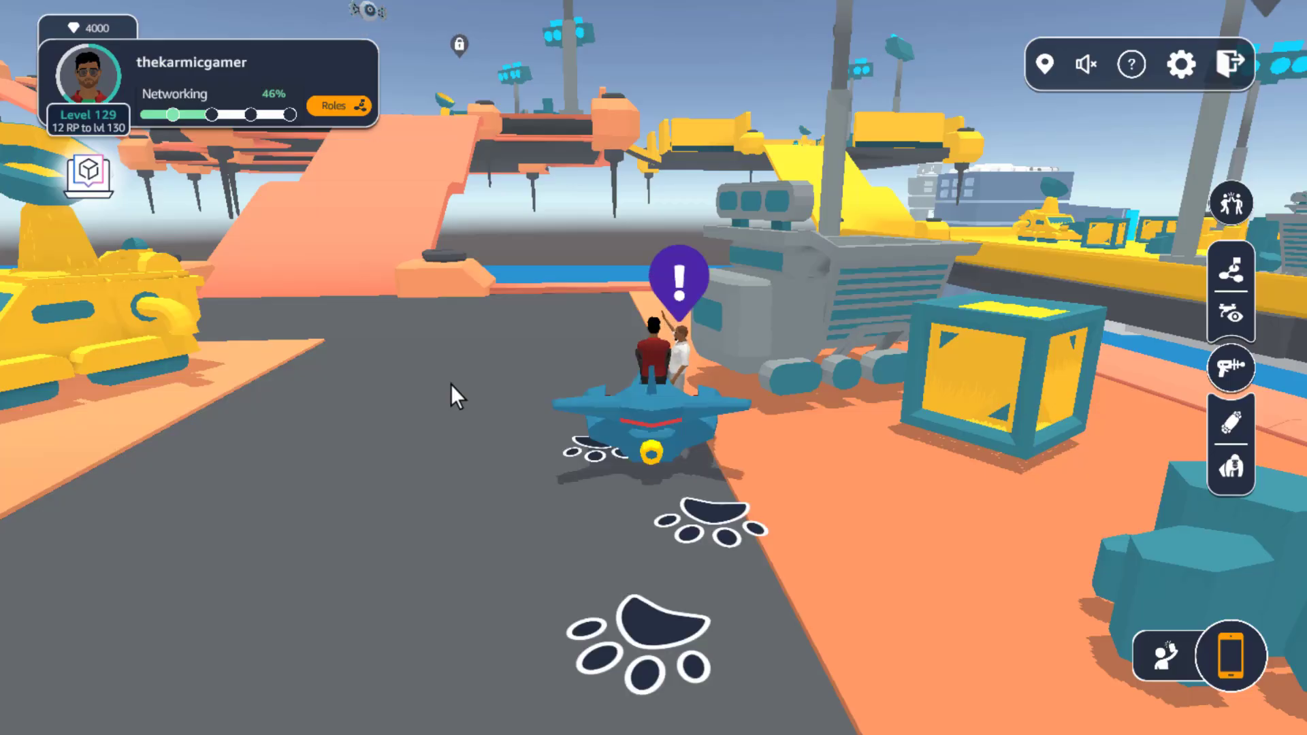
- Report the Inter-Region Peering solution to the waiting customer and collect reward option #2
drag(809, 498, 856, 508)
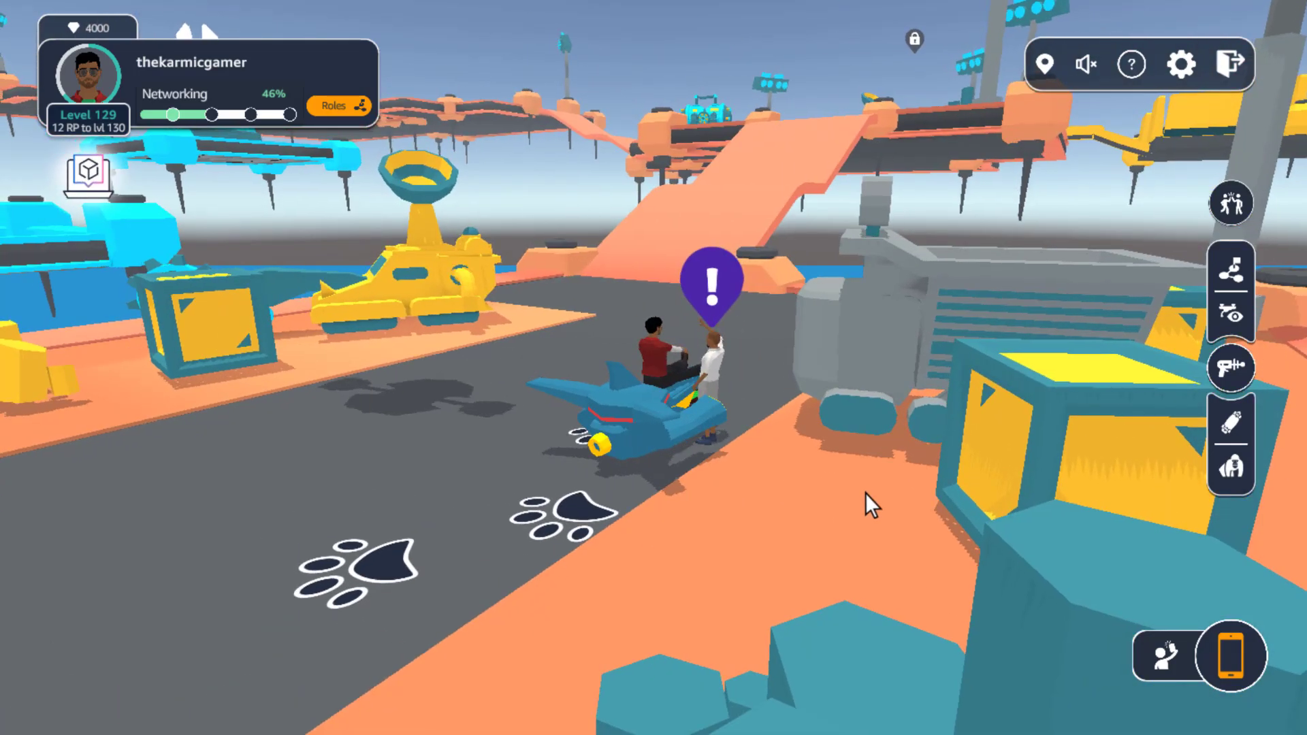
click(708, 283)
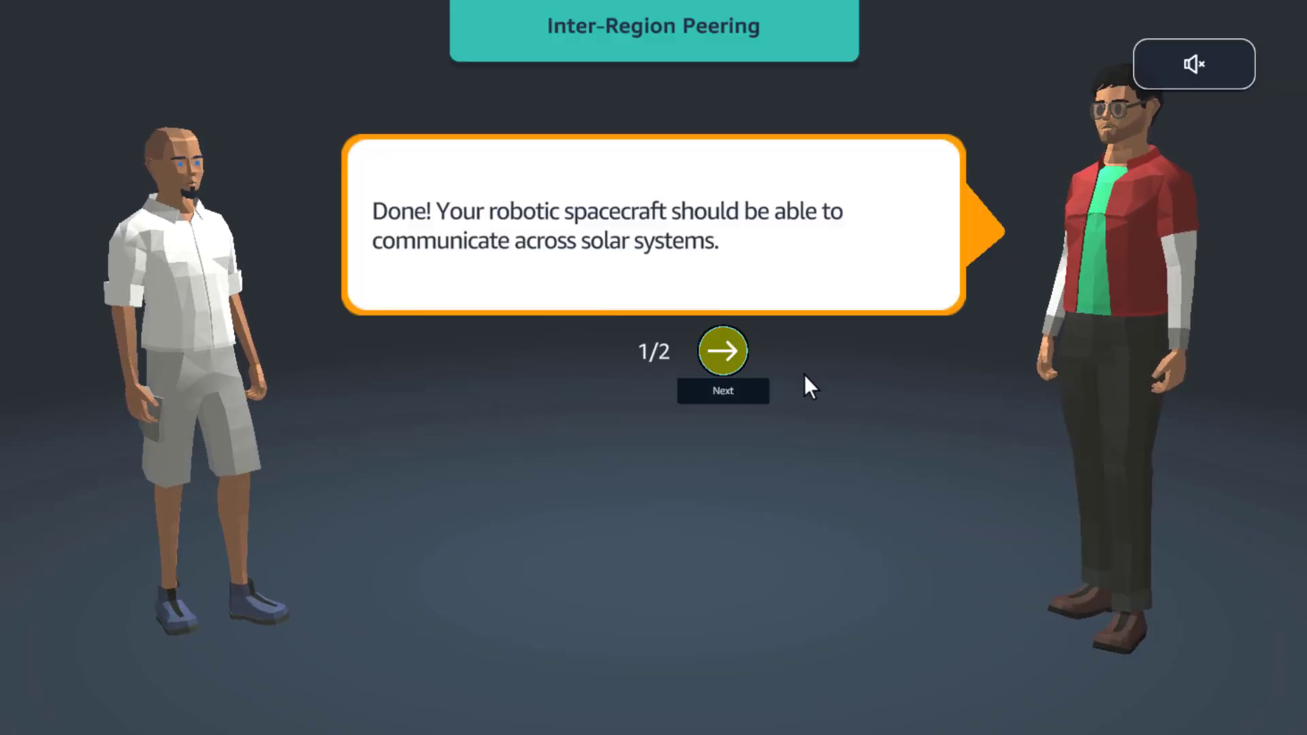
click(723, 353)
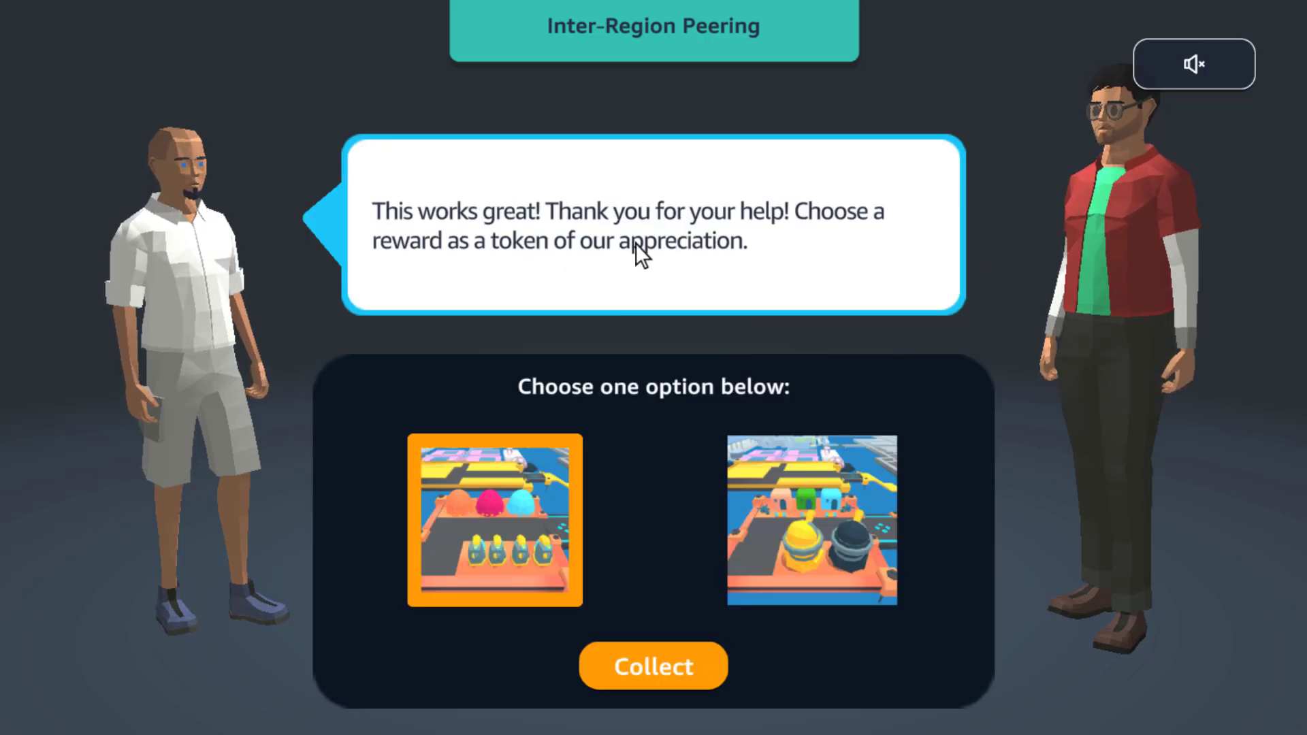
click(810, 517)
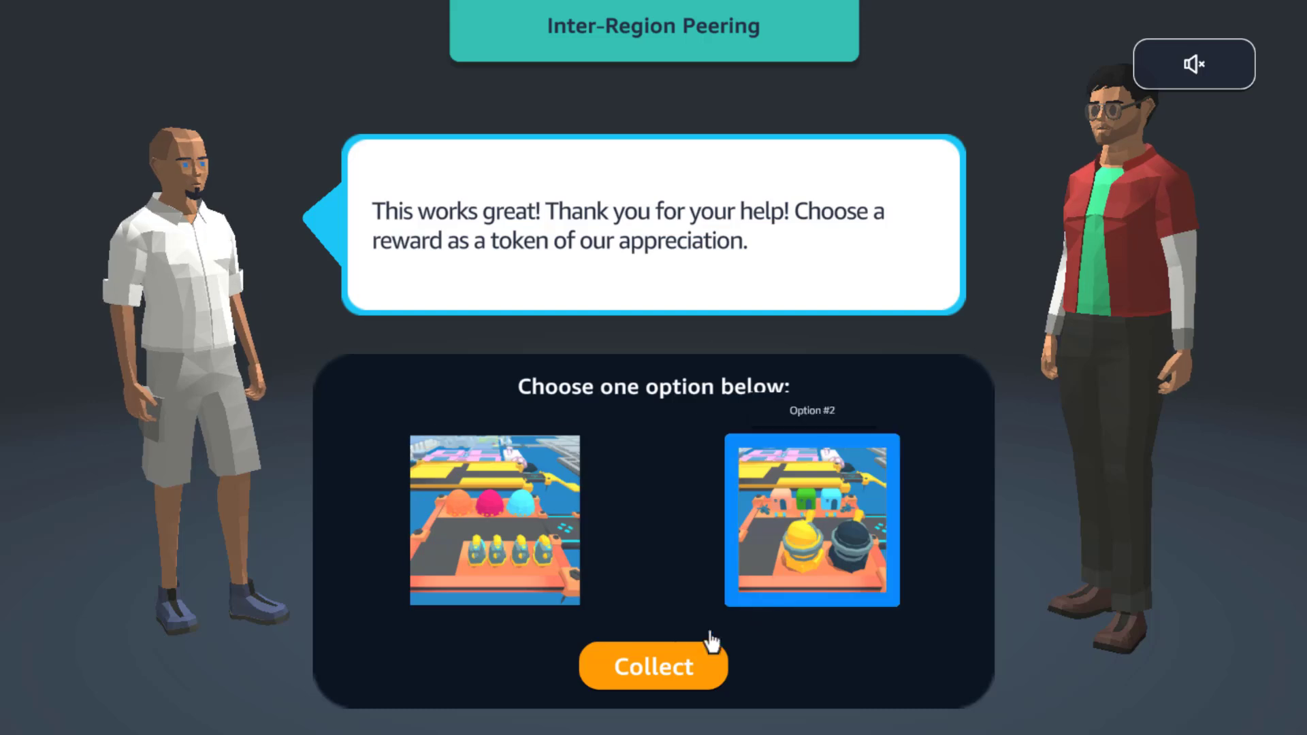
click(708, 654)
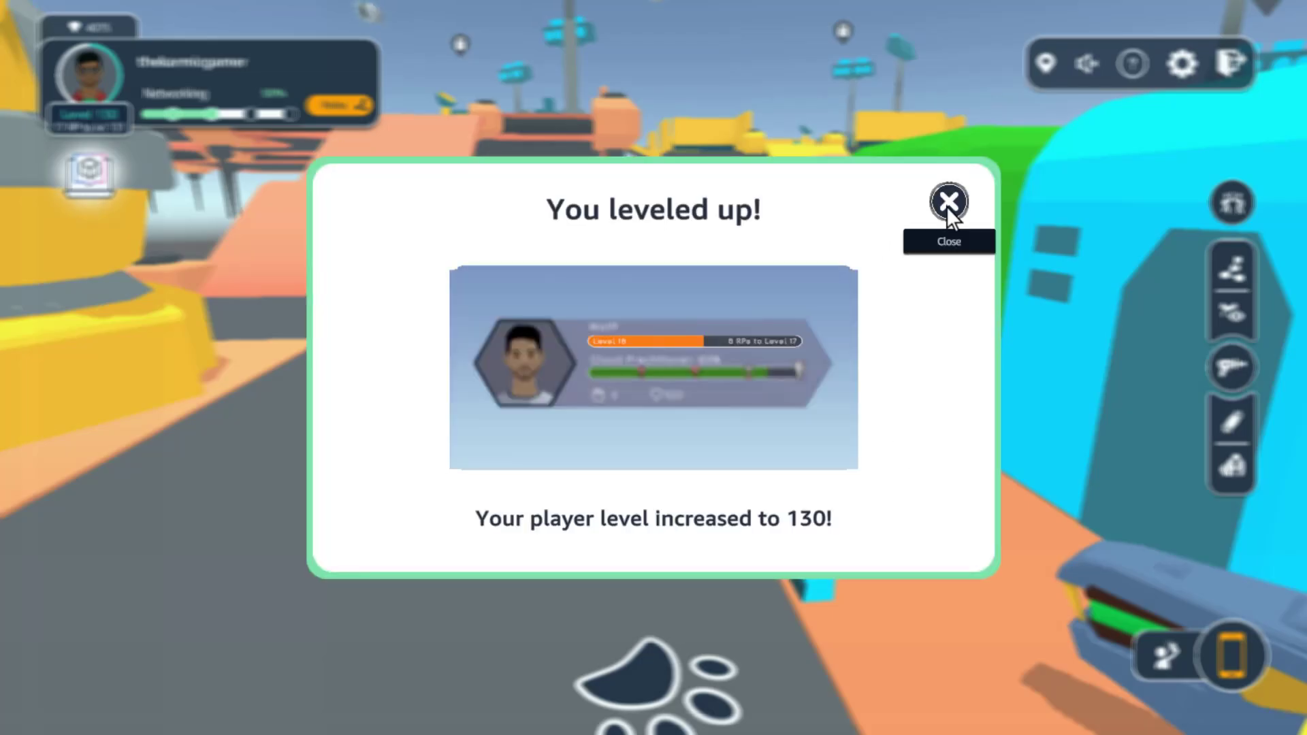
- Dismiss the level-up notice, rate Inter-Region Peering five stars and close the rewards summary
click(946, 204)
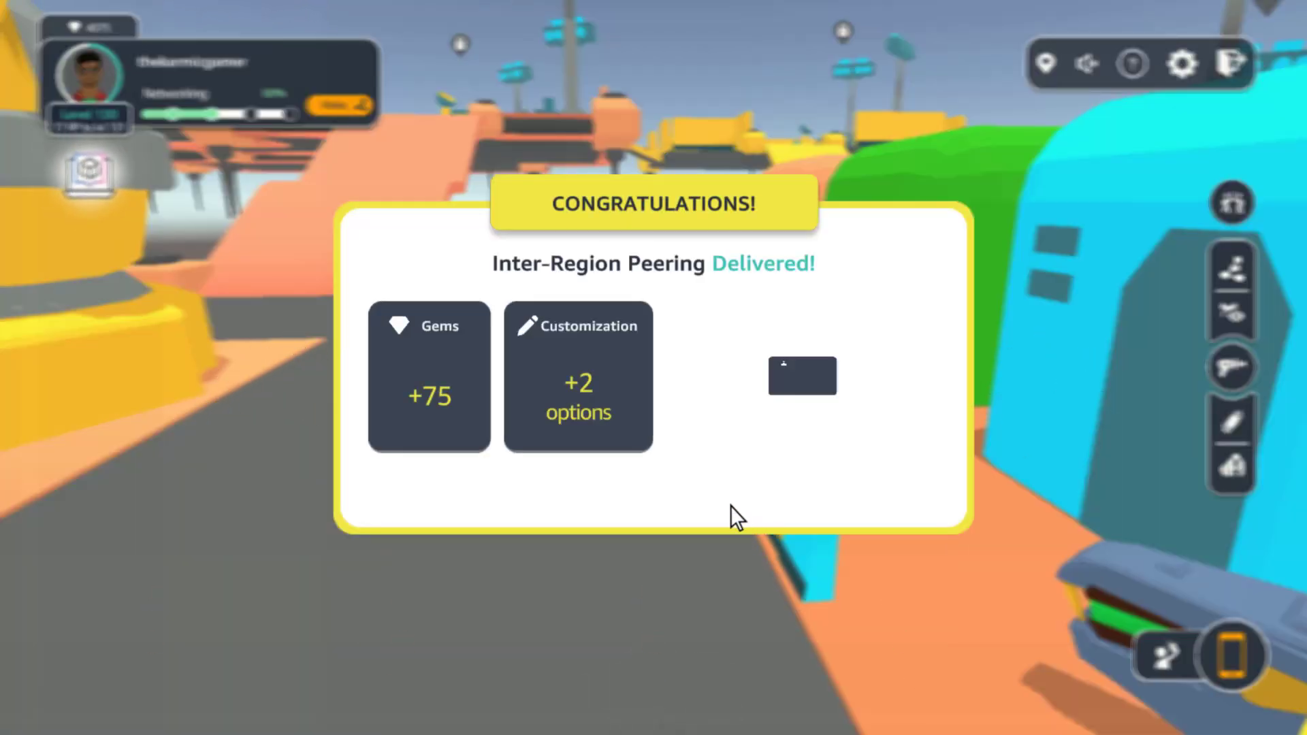
click(730, 540)
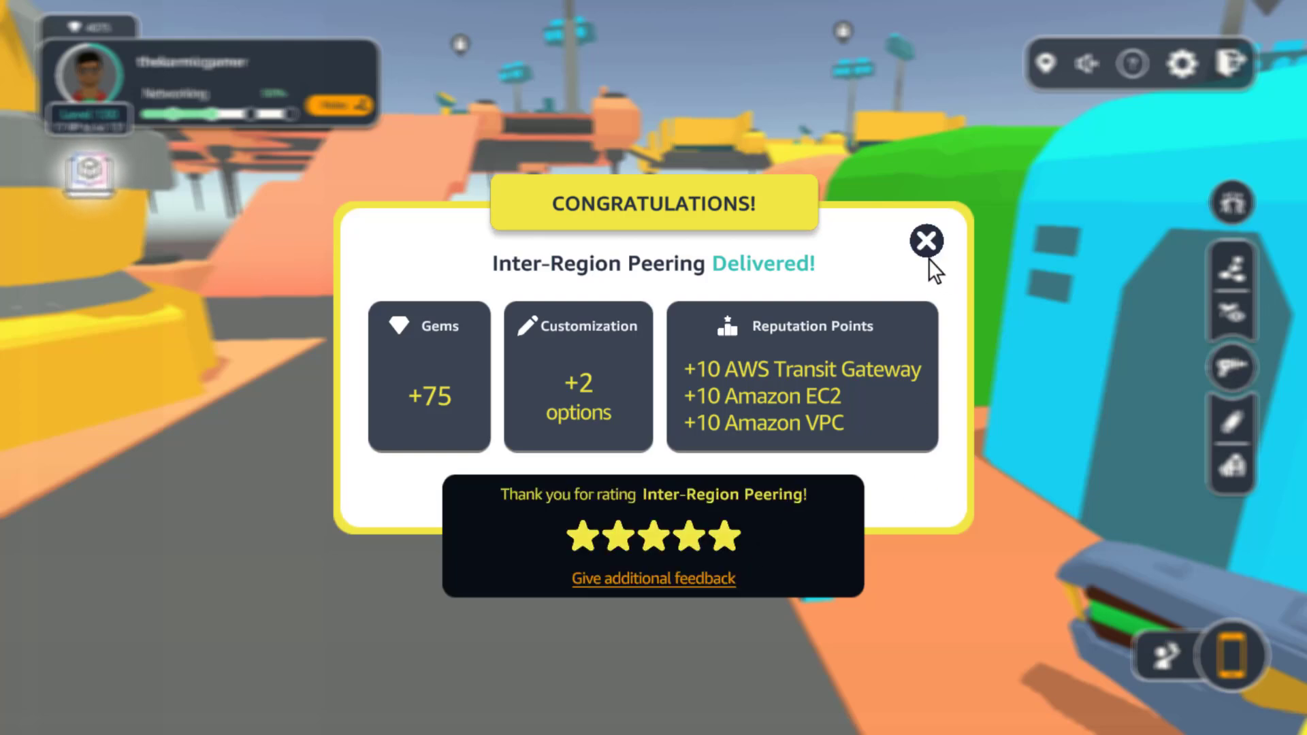
click(926, 244)
- Ride away from the customer's spot towards open ground and start zapping drones
key(a)
drag(447, 441, 618, 433)
key(d)
key(w)
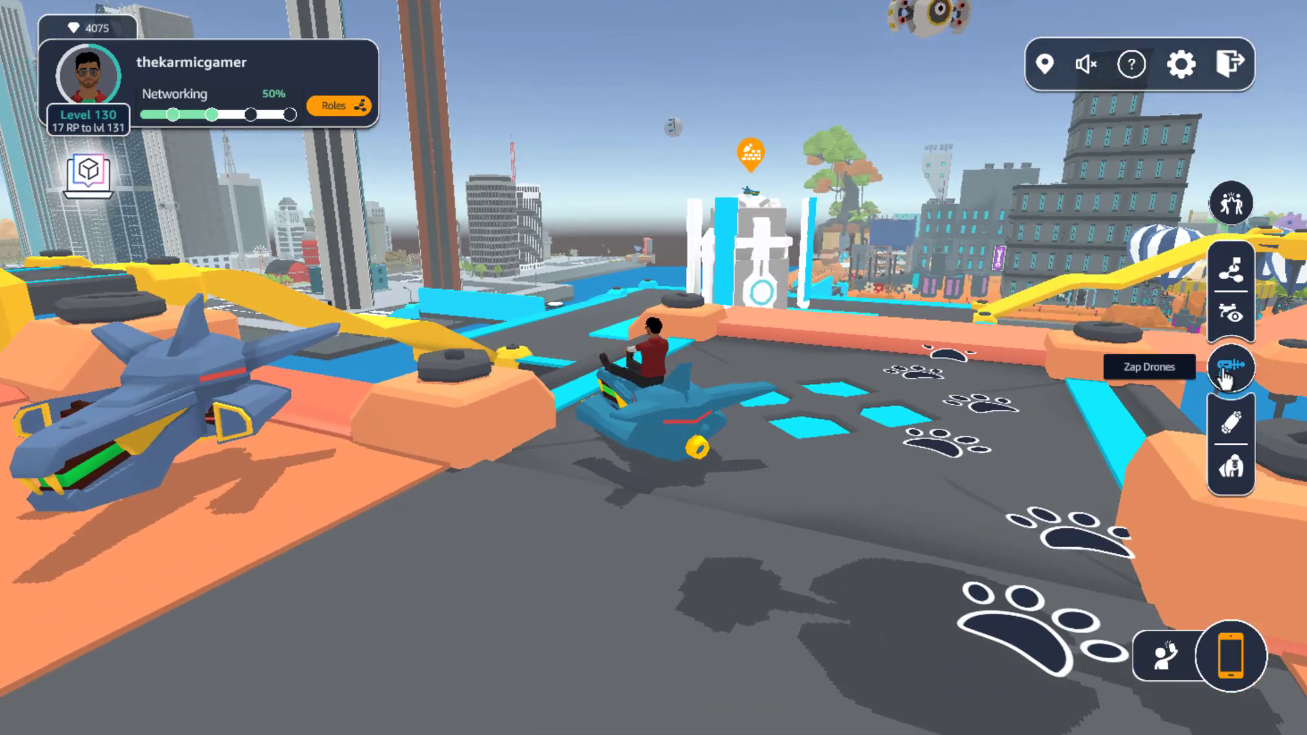
click(1231, 366)
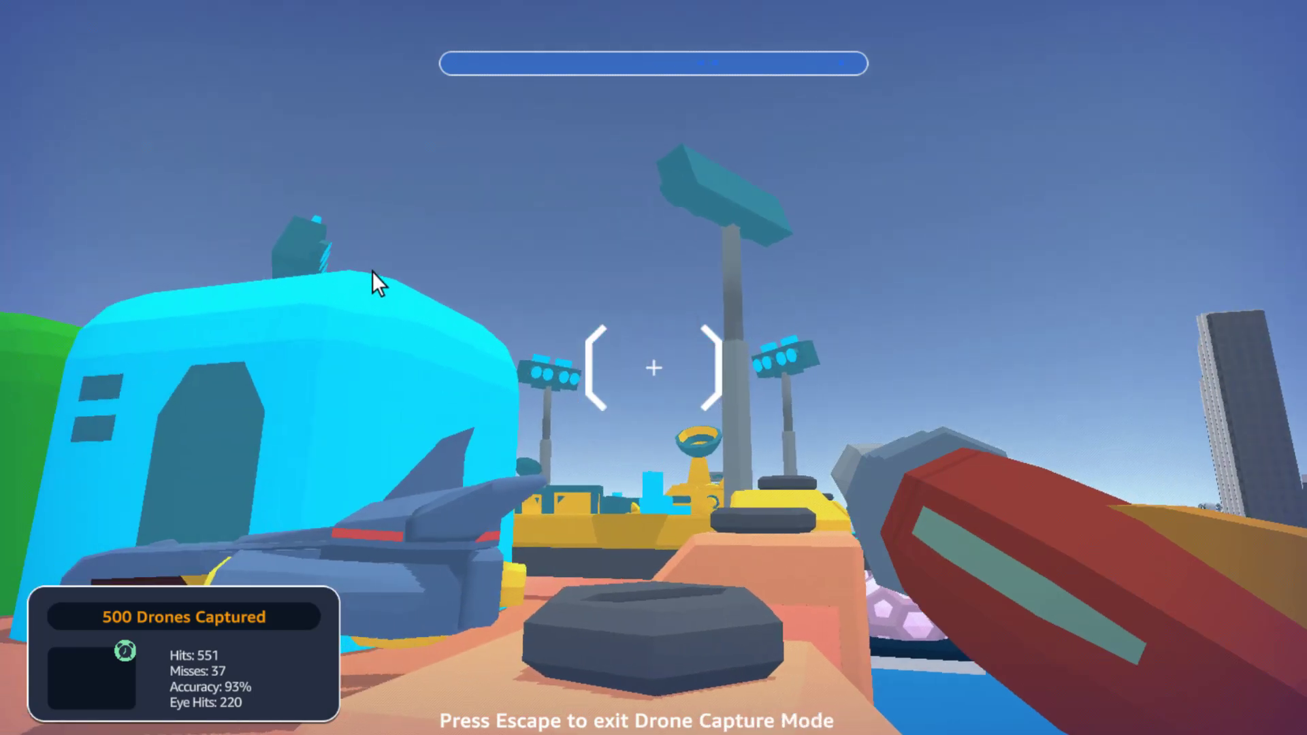
- Search the platforms and sky for a nearby drone and shoot it down
click(373, 283)
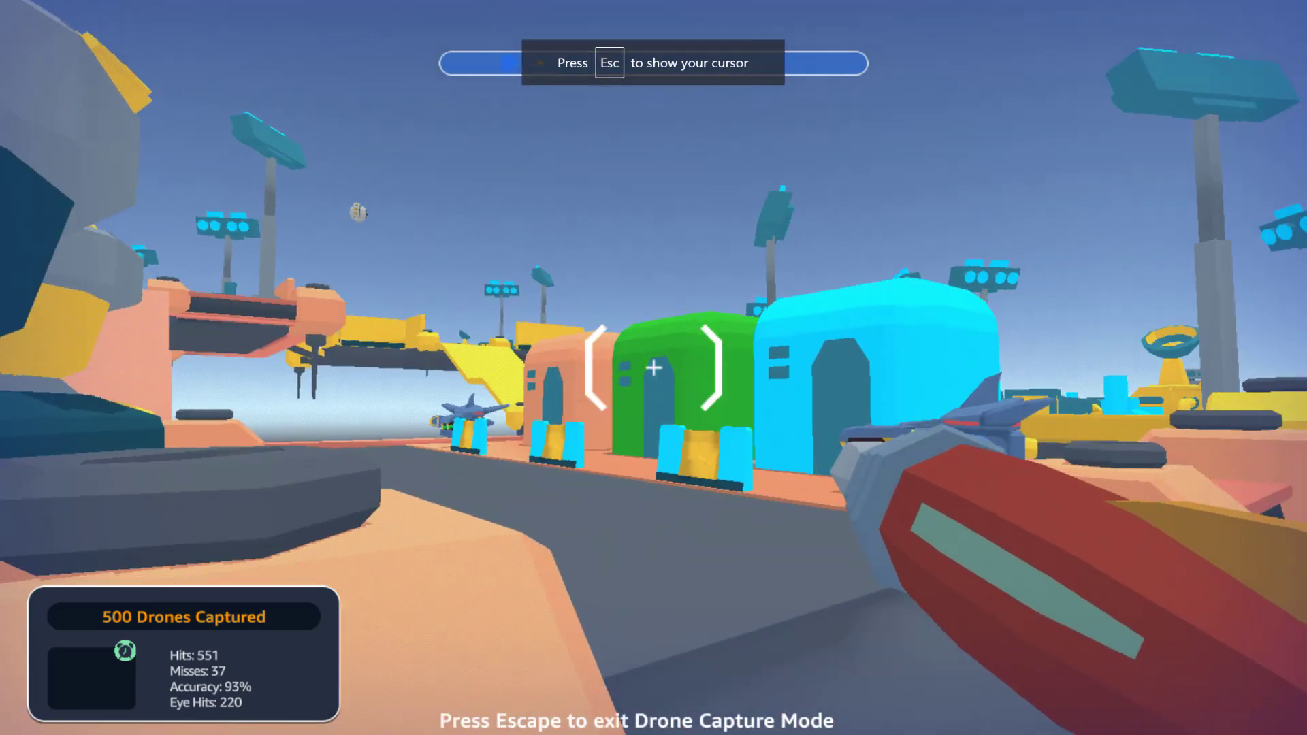
key(w)
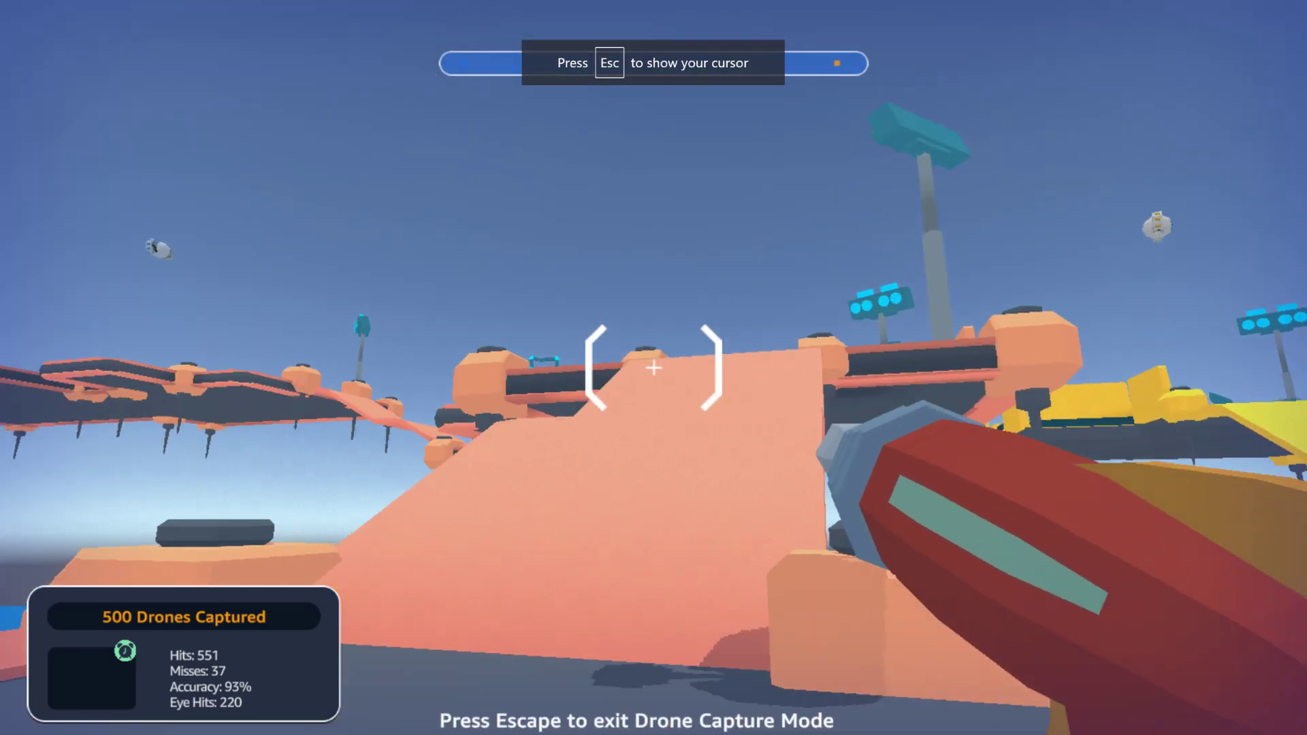
key(w)
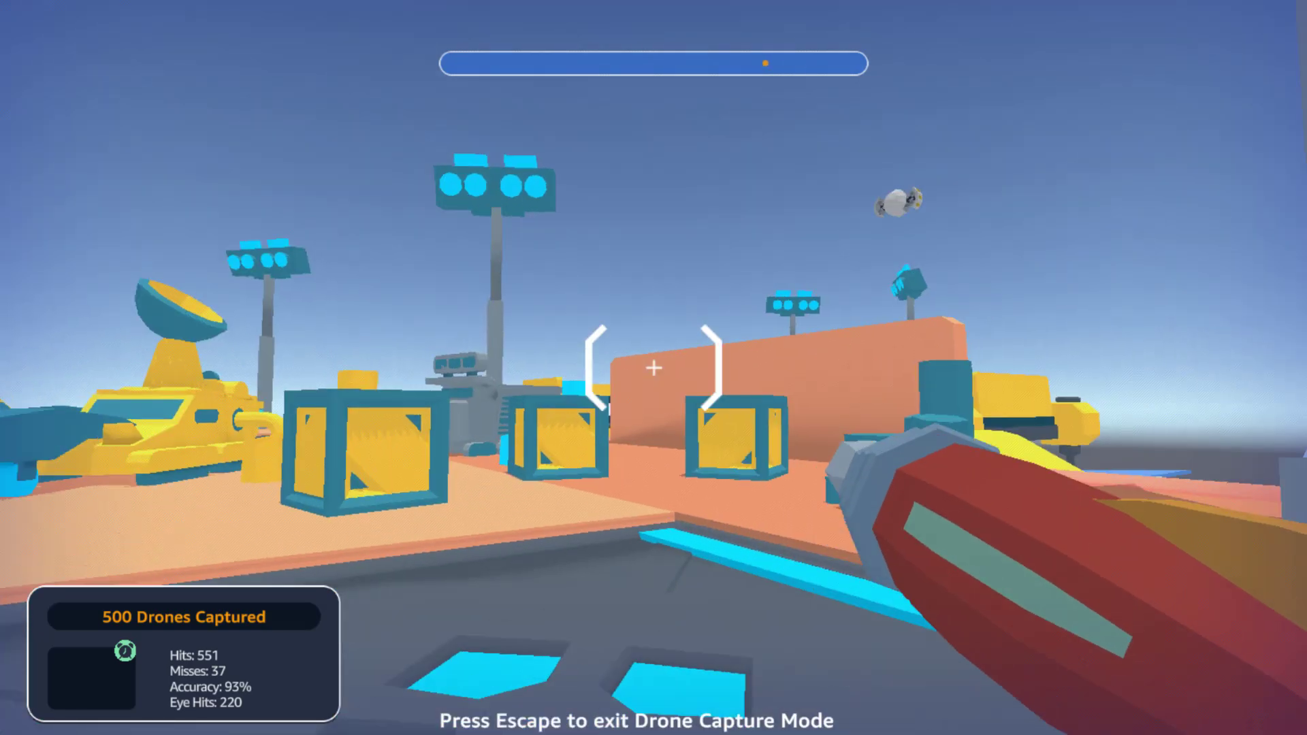
key(w)
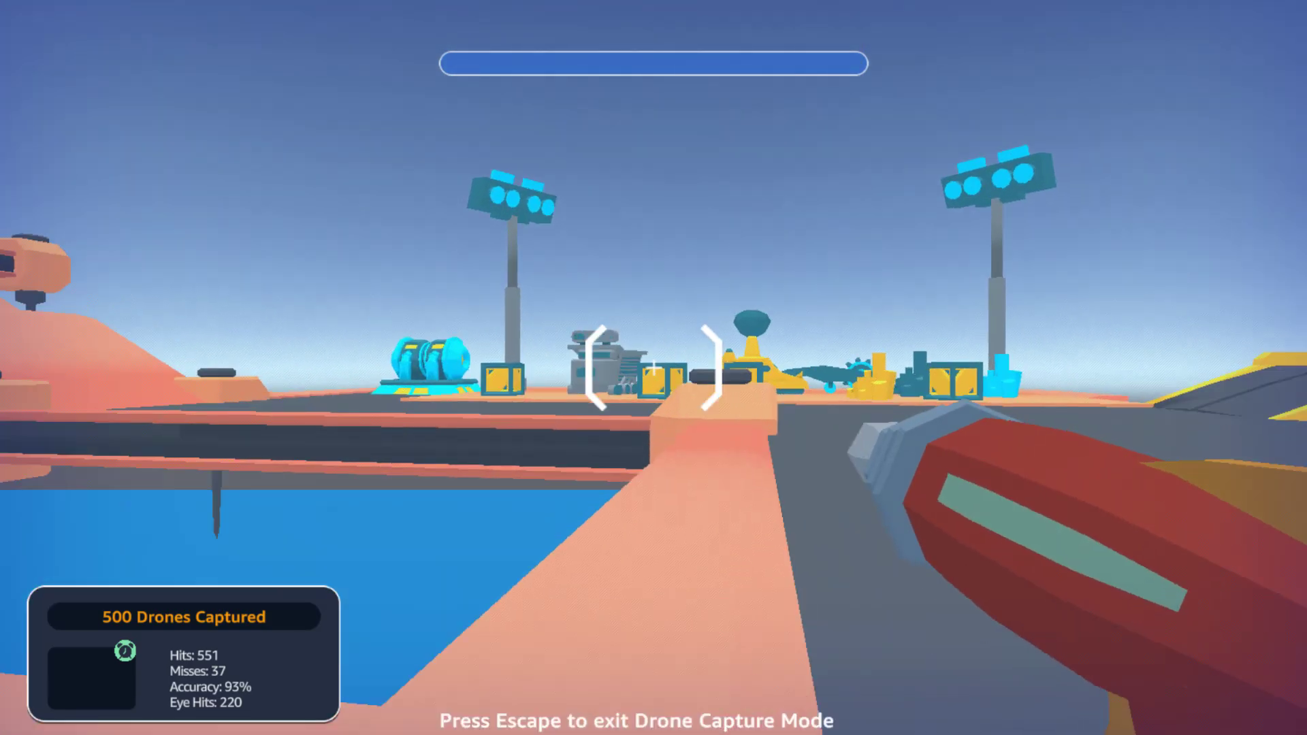
key(w)
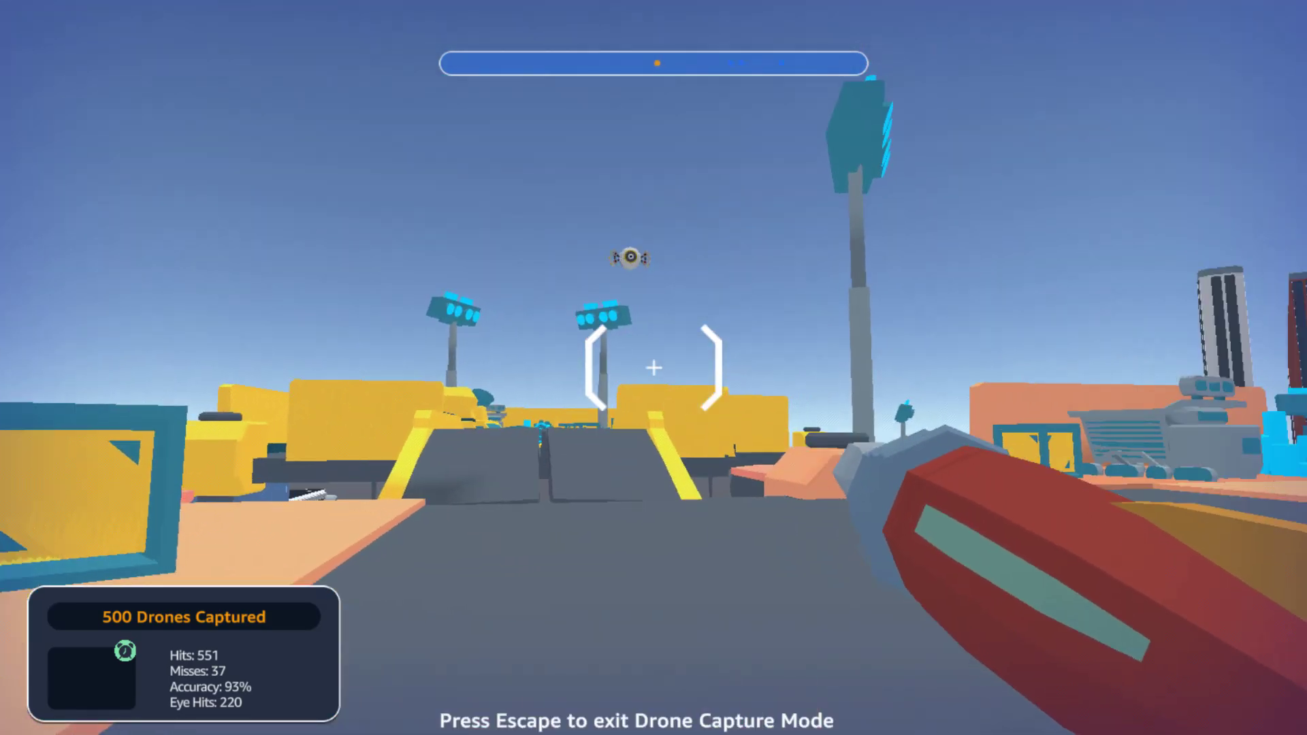
key(w)
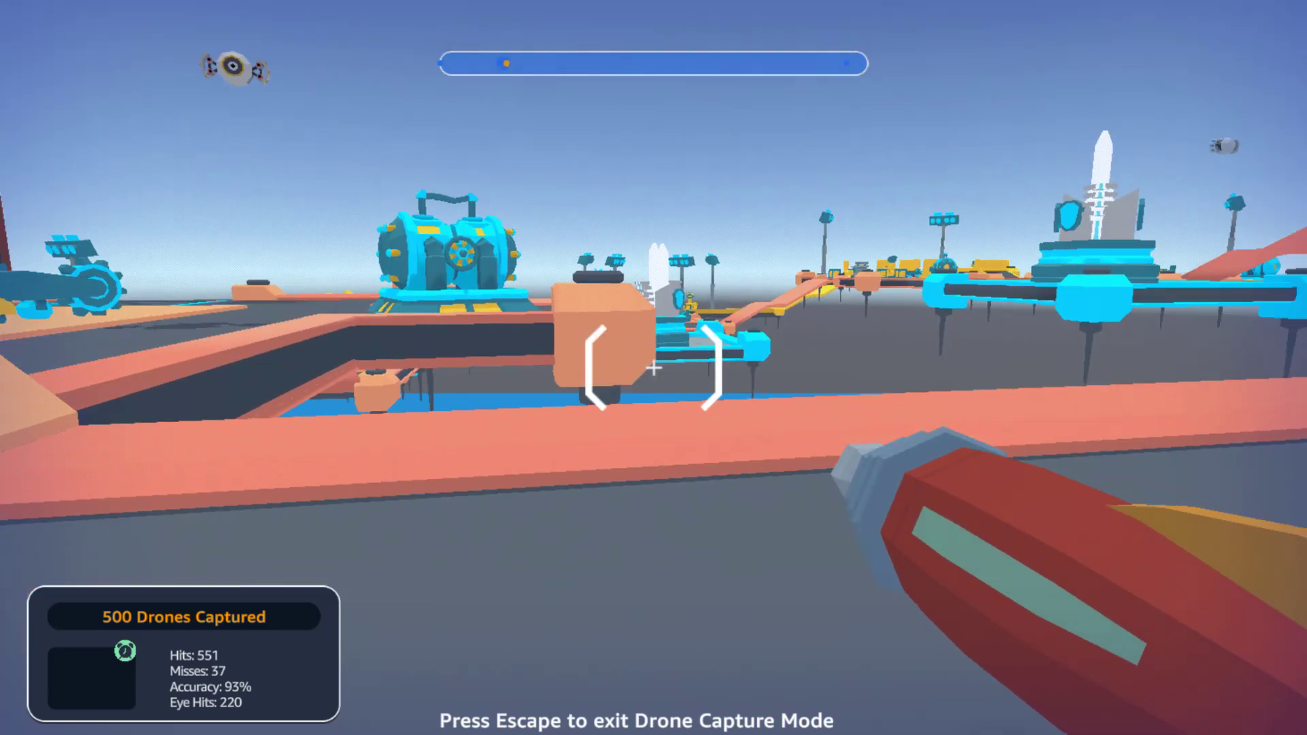
key(w)
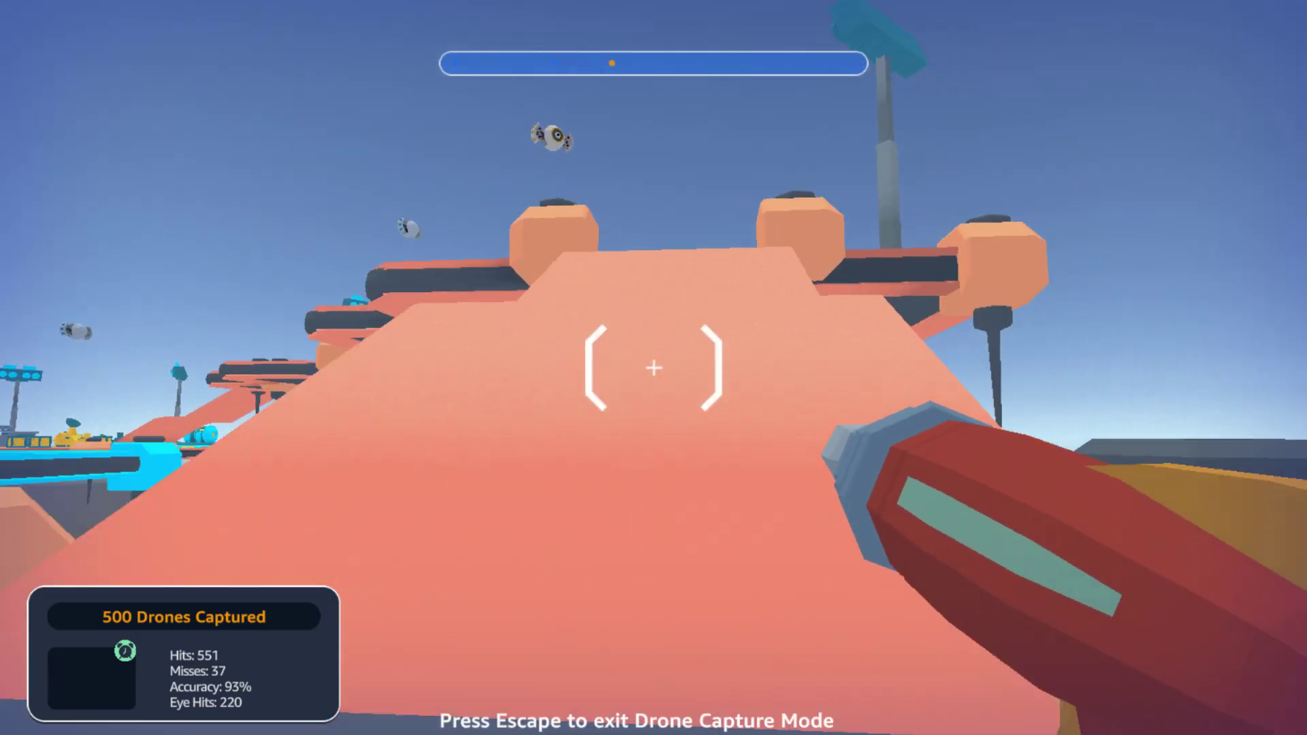
key(w)
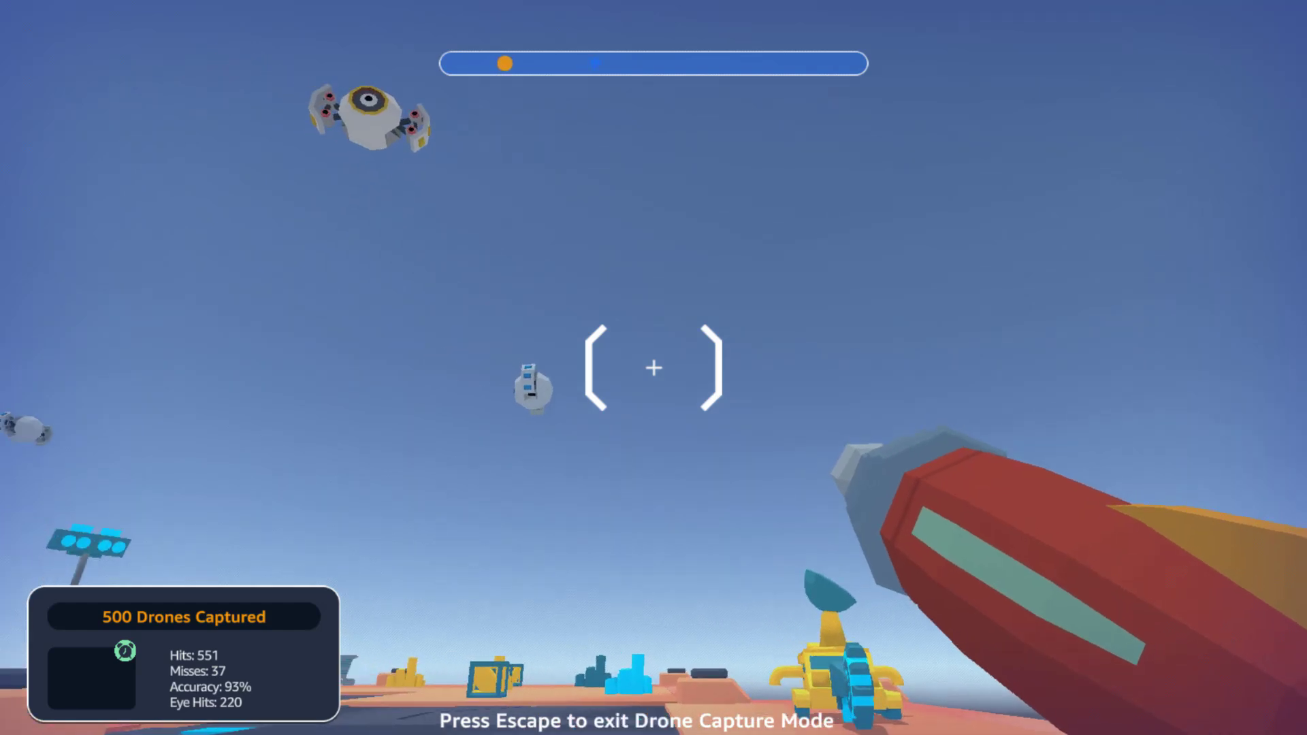
click(653, 367)
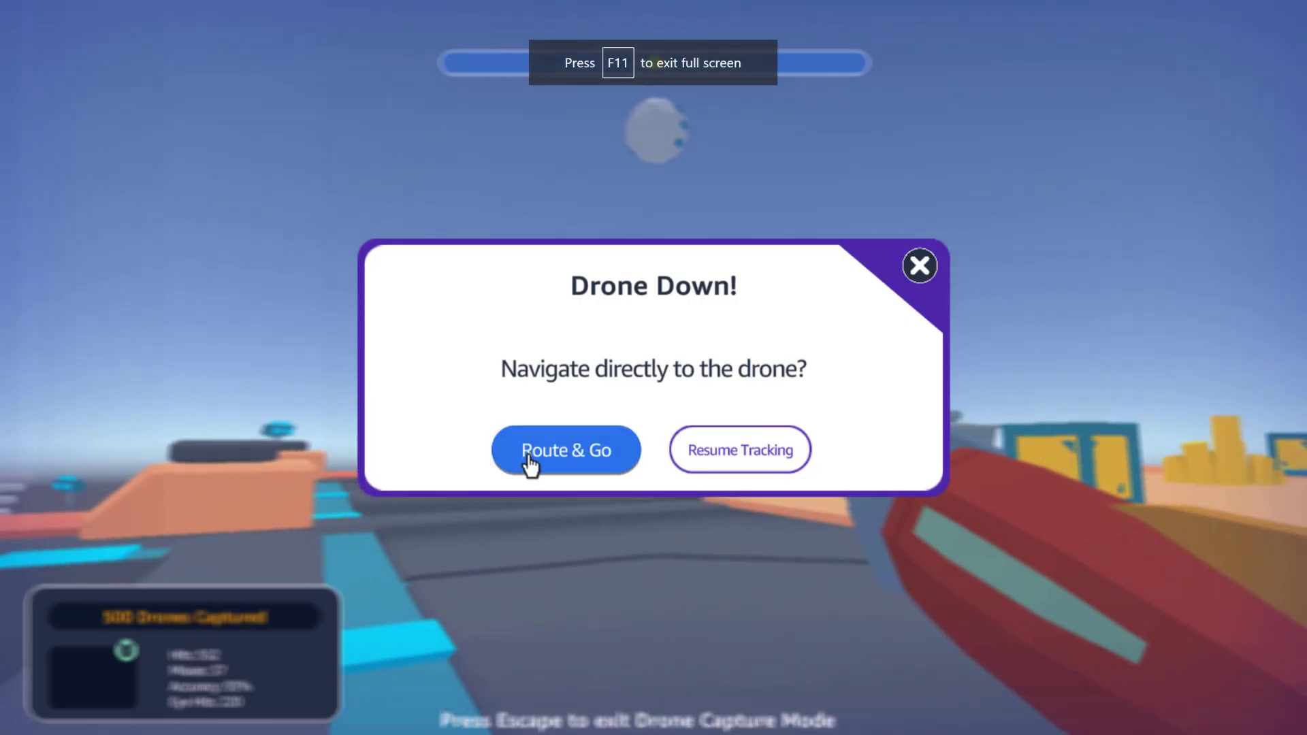
- Route directly to the downed drone and choose True for its question on AWS Transit Gateway supporting dynamic routing protocols such as BGP
click(532, 451)
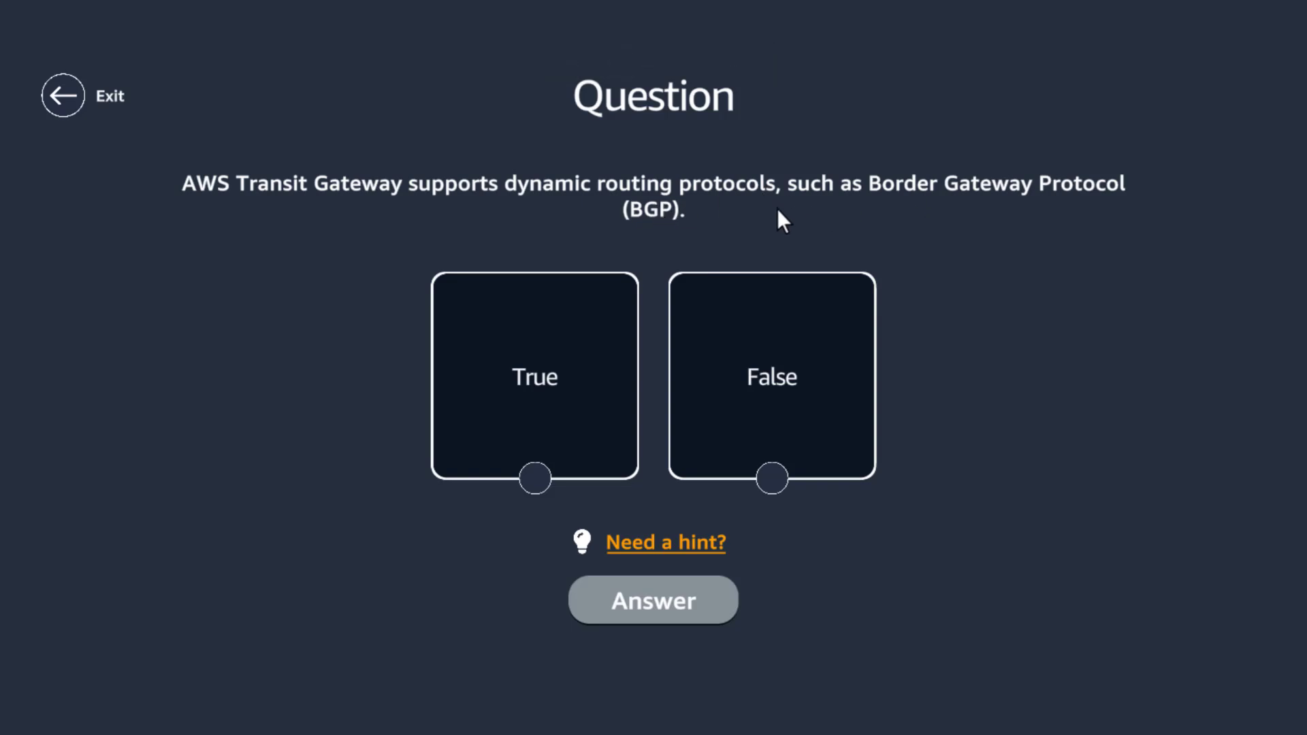
click(515, 383)
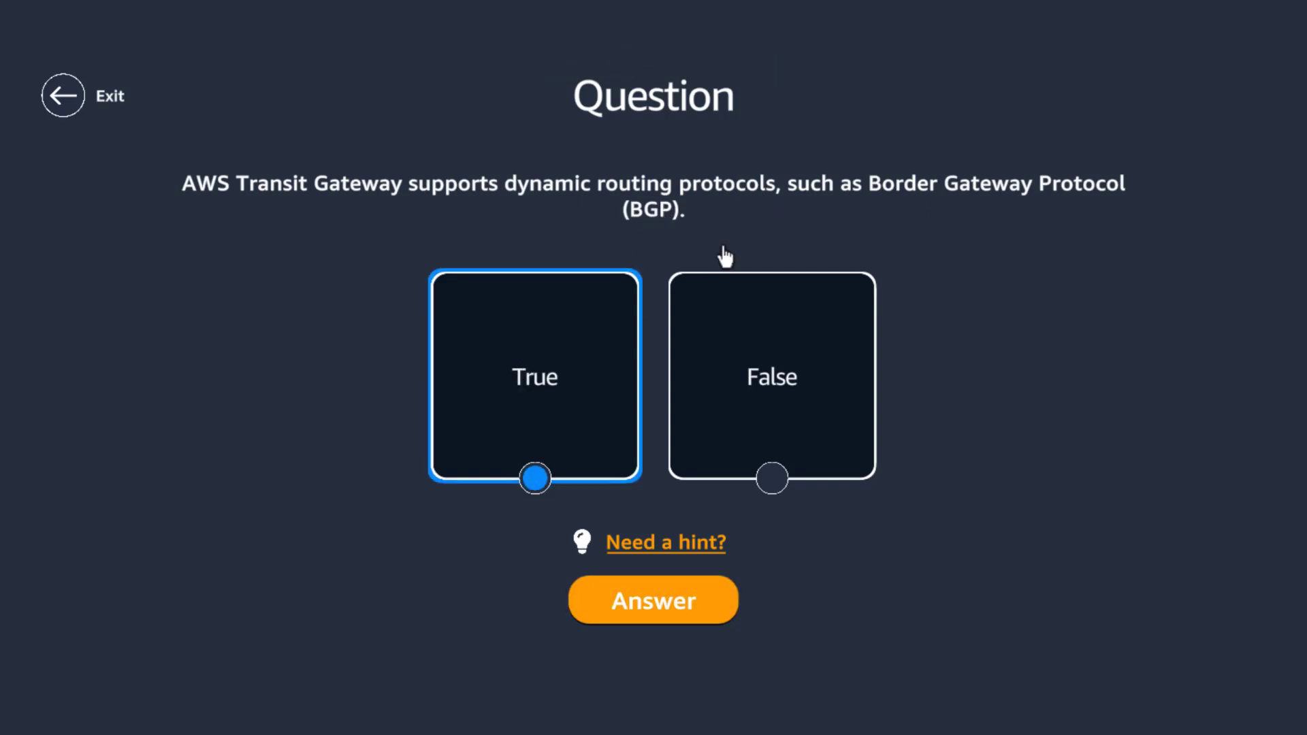